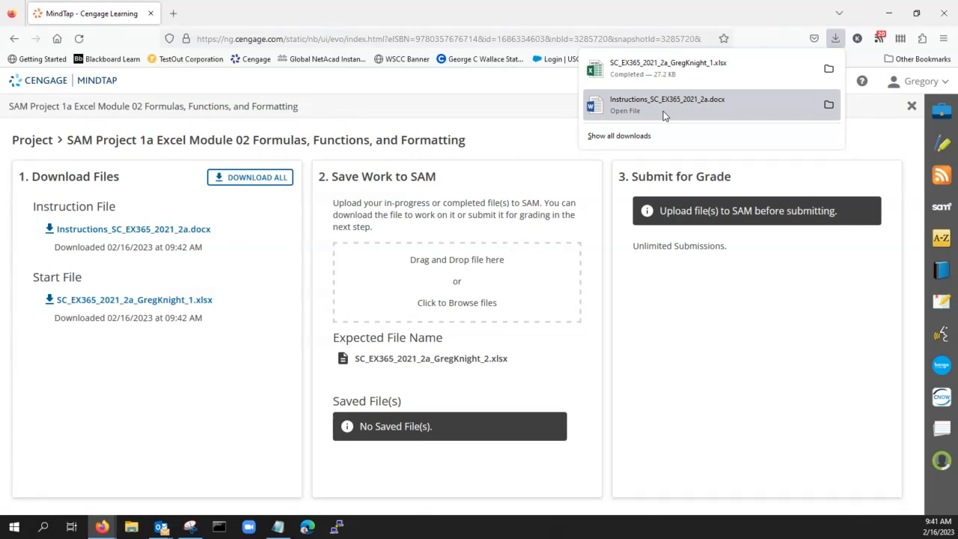
- Open the Instructions_SC_EX365_2021_2a document in Word from the Downloads folder, maximize it and enable editing
{"action": "left_click", "coordinate": [829, 73]}
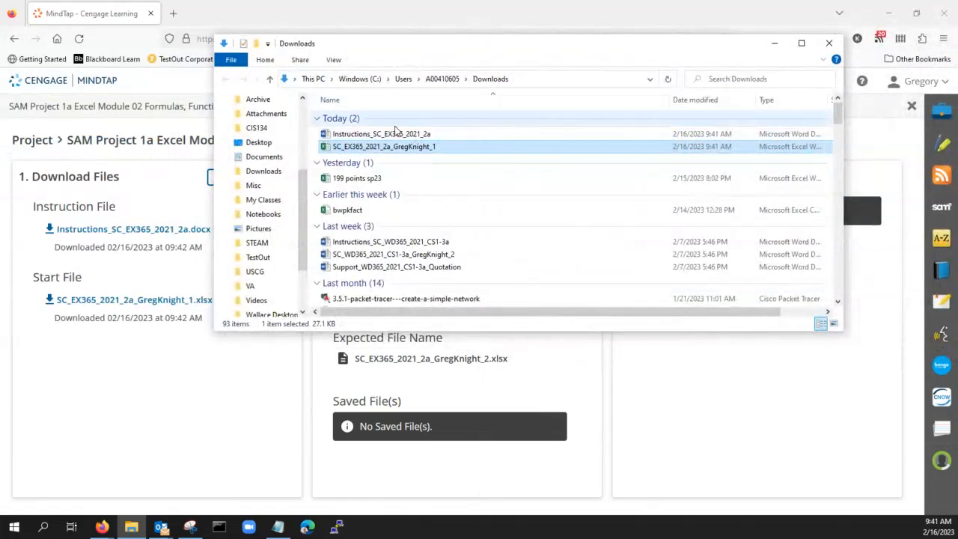
{"action": "double_click", "coordinate": [402, 134]}
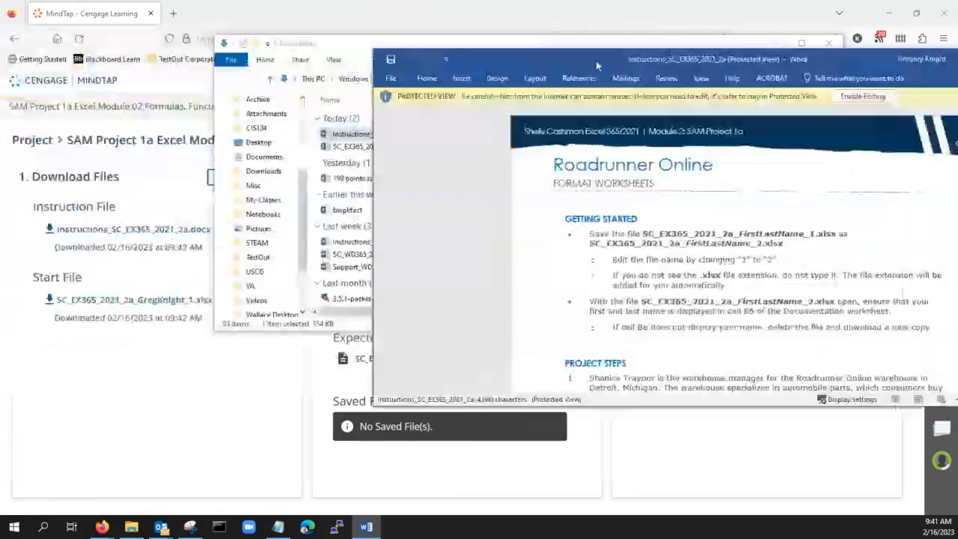
{"action": "left_click_drag", "start_coordinate": [598, 66], "coordinate": [348, 57]}
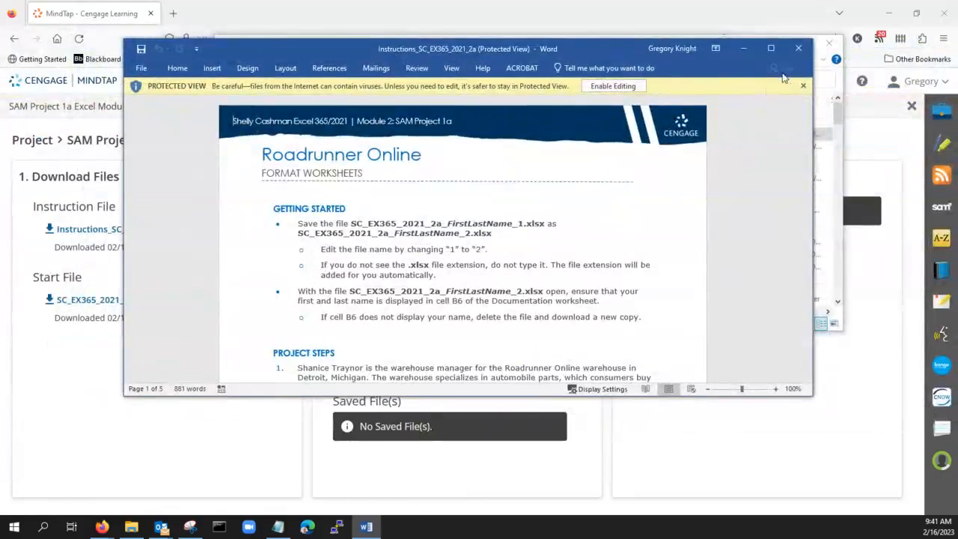
{"action": "left_click", "coordinate": [773, 49]}
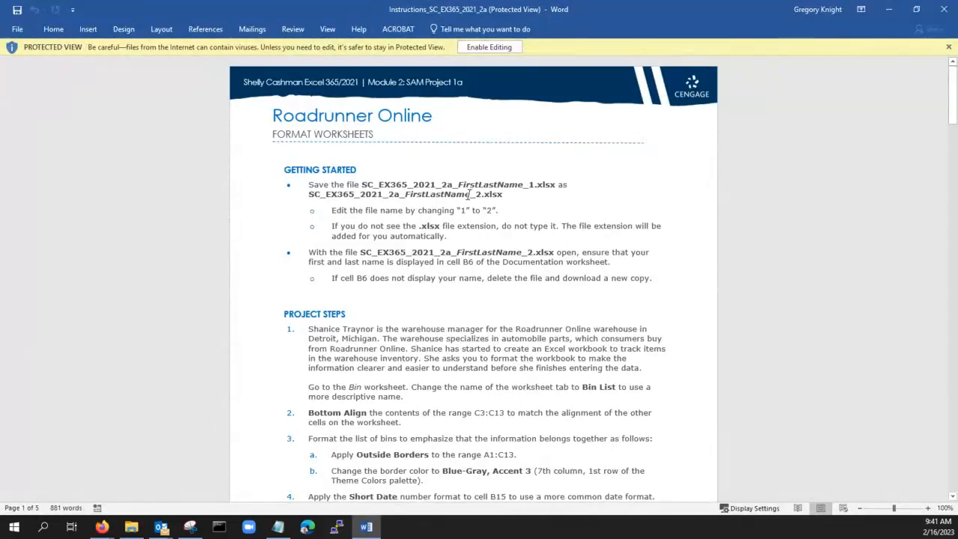
{"action": "left_click", "coordinate": [489, 47]}
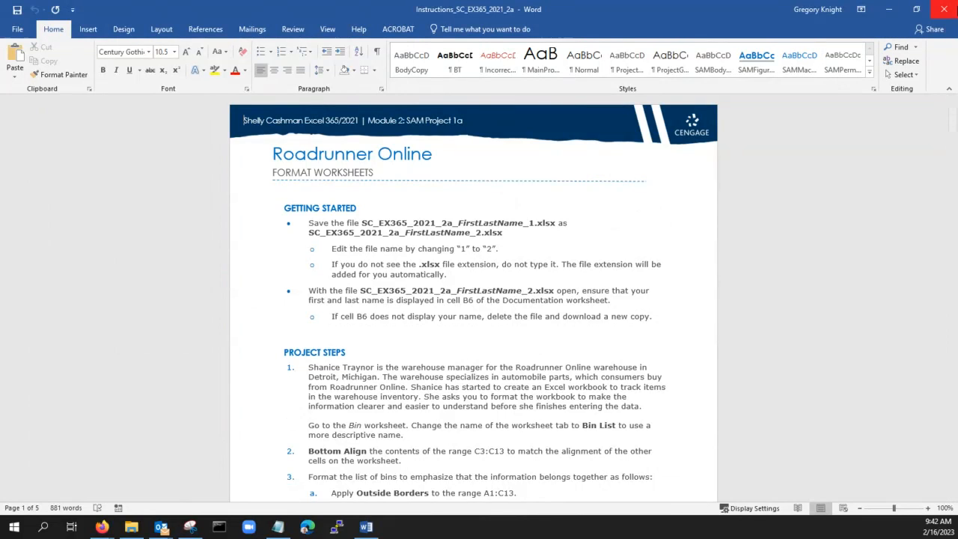
{"action": "left_click", "coordinate": [888, 9]}
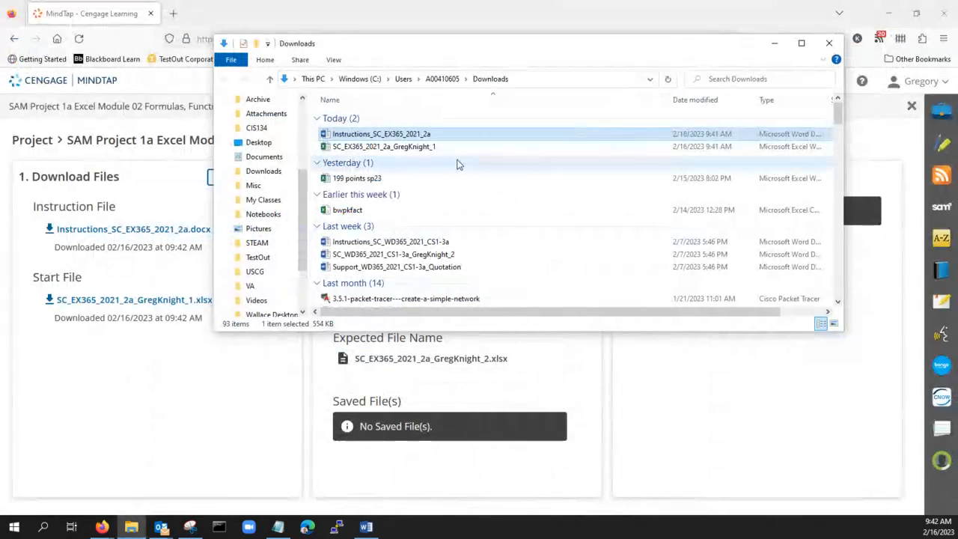
- Rename the downloaded SC_EX365_2021_2a start workbook so that its file name ends in _2
{"action": "double_click", "coordinate": [410, 147]}
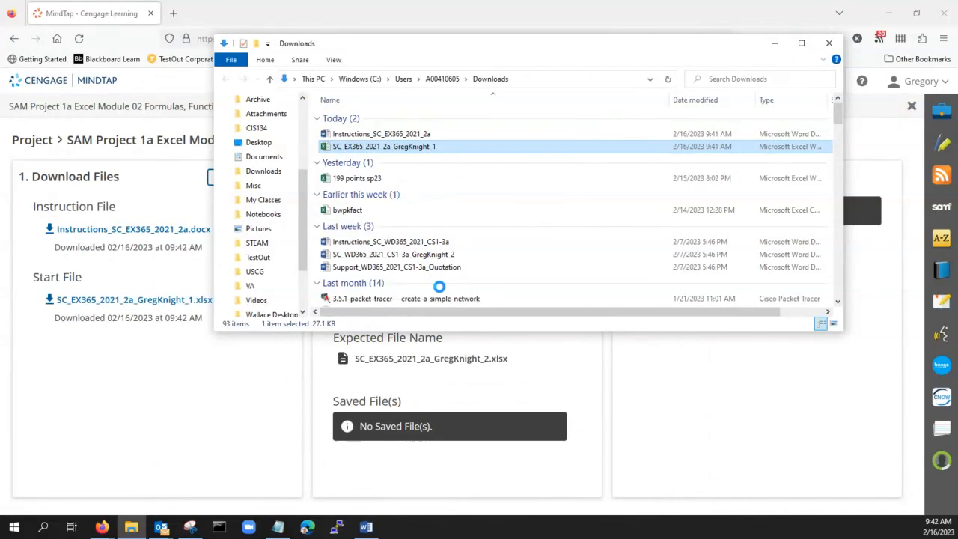
{"action": "right_click", "coordinate": [409, 146]}
{"action": "left_click", "coordinate": [452, 414]}
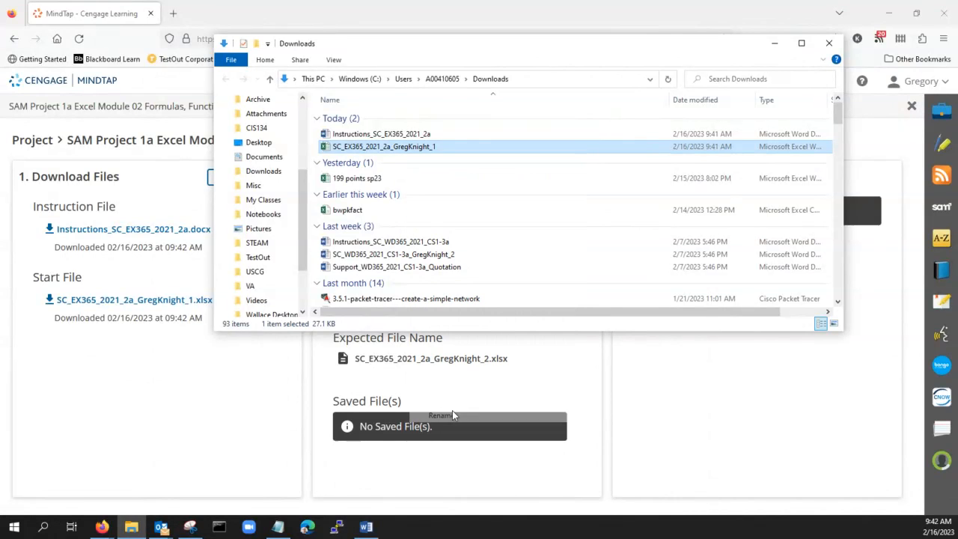
{"action": "left_click", "coordinate": [452, 146]}
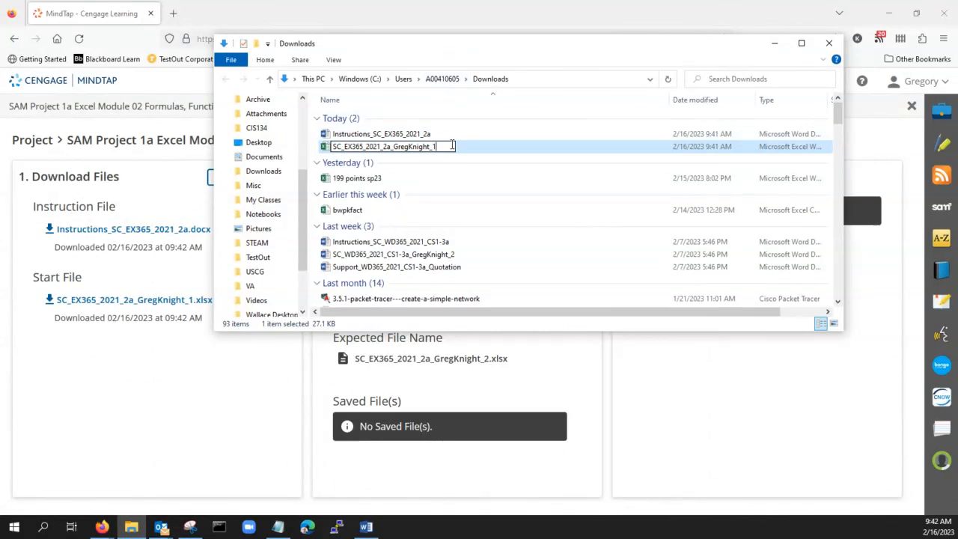
{"action": "key", "text": "BackSpace"}
{"action": "type", "text": "2"}
{"action": "key", "text": "Return"}
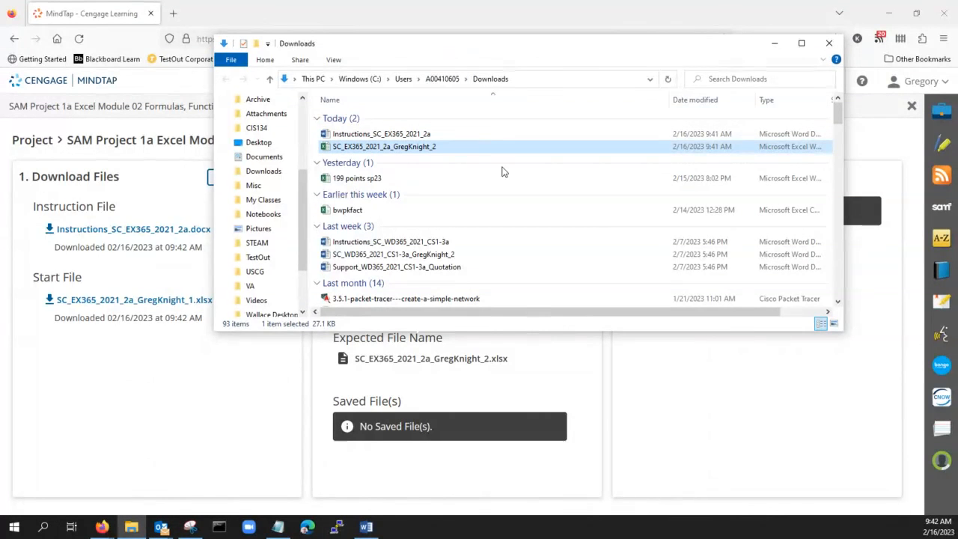
- Open the renamed workbook maximized in Excel and move the Word instructions window off to another monitor
{"action": "double_click", "coordinate": [431, 150]}
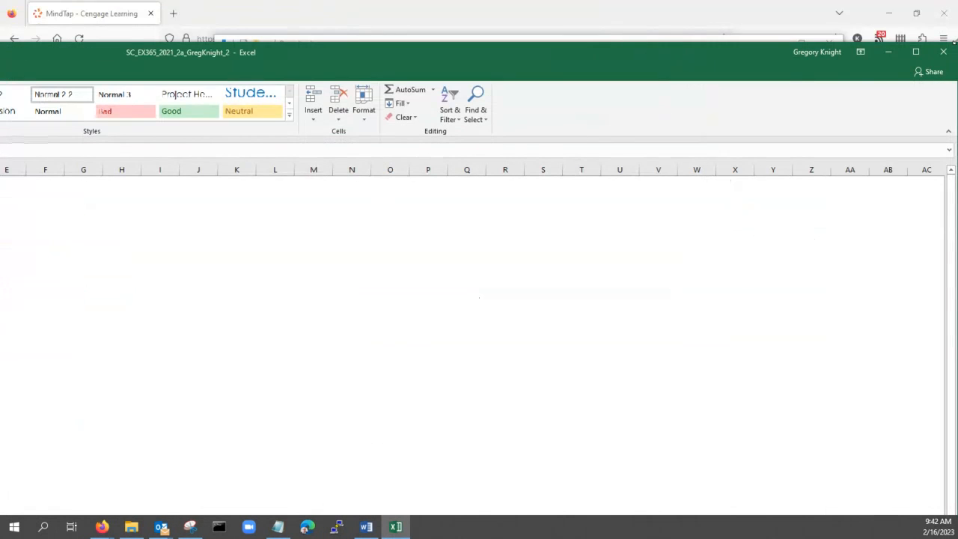
{"action": "left_click", "coordinate": [916, 52]}
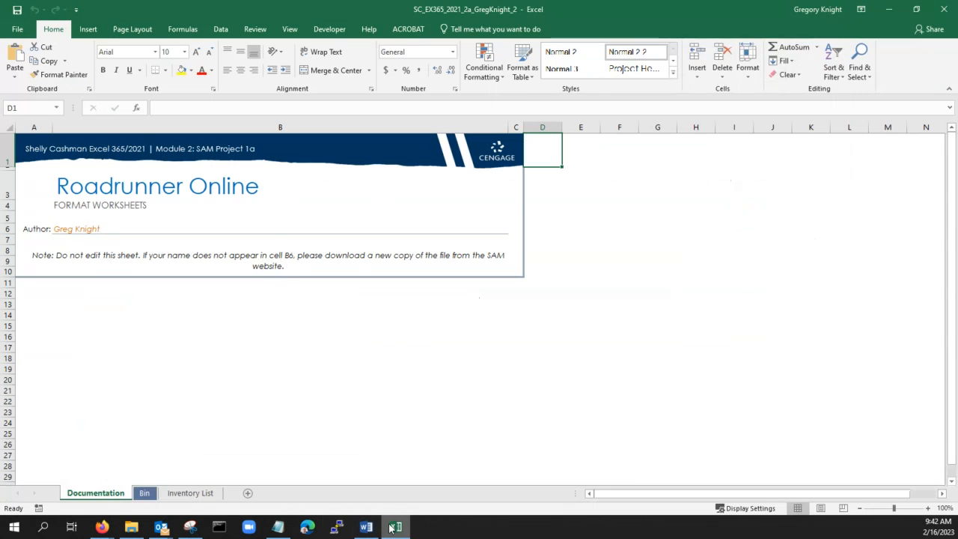
{"action": "left_click", "coordinate": [366, 527]}
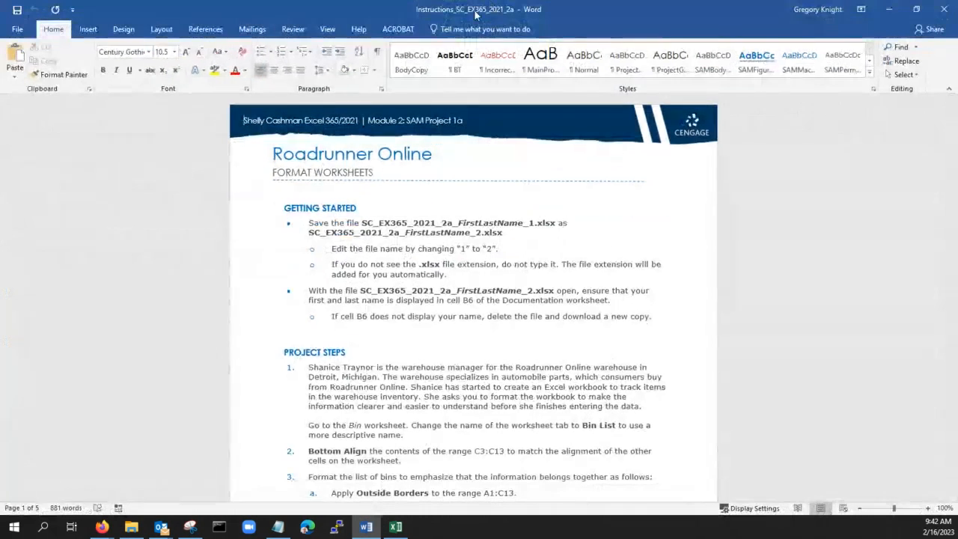
{"action": "left_click_drag", "start_coordinate": [477, 14], "coordinate": [0, 283]}
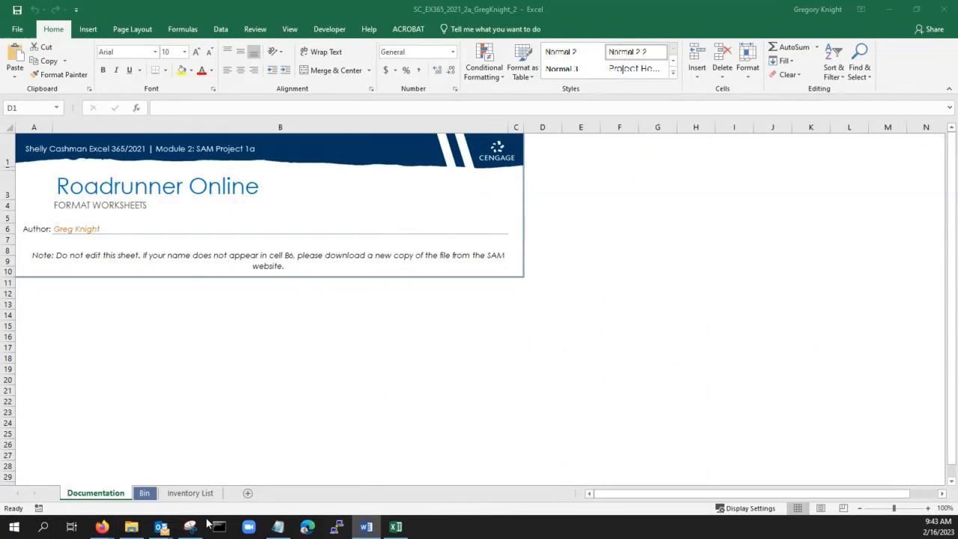
- Switch to MindTap in Firefox, close the SAM project page and review the Excel Module 02 activities
{"action": "mouse_move", "coordinate": [102, 526]}
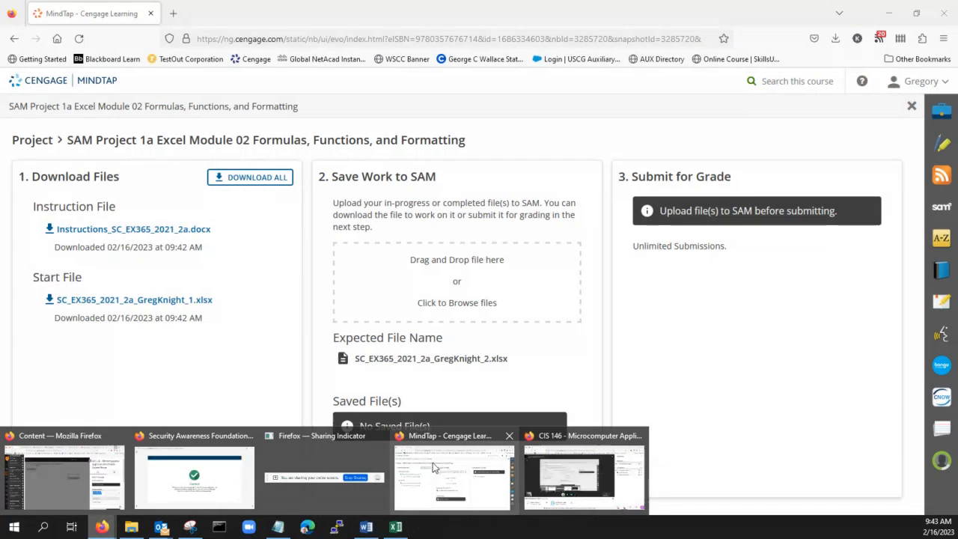
{"action": "left_click", "coordinate": [408, 465]}
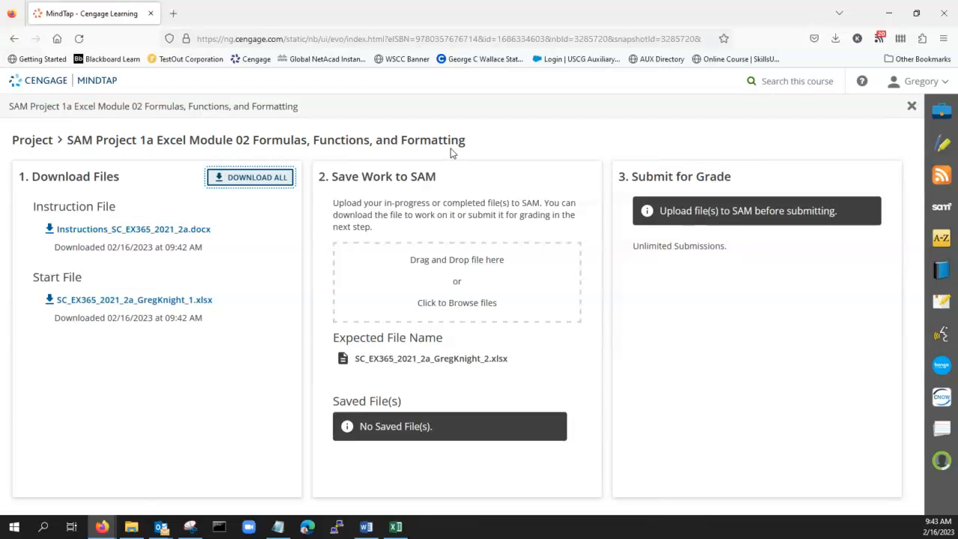
{"action": "left_click", "coordinate": [911, 107]}
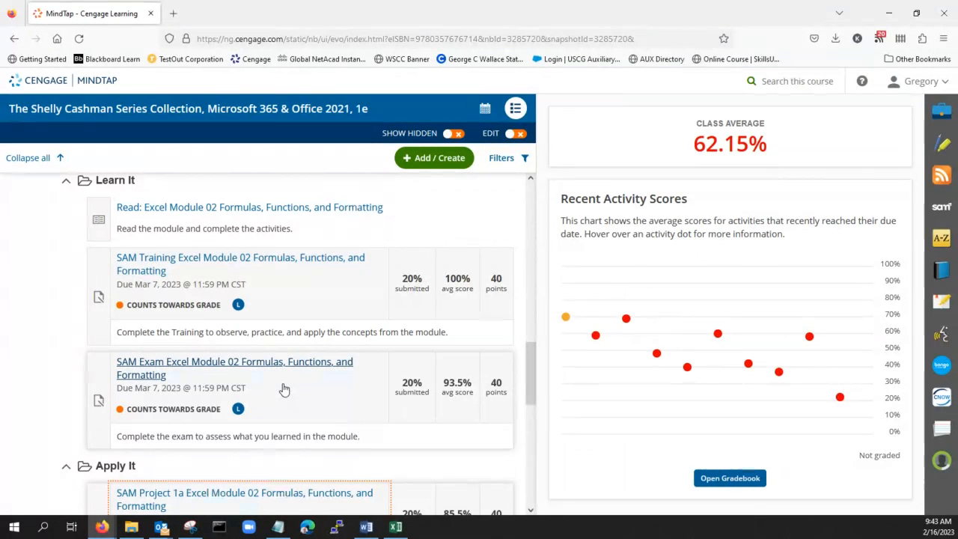
{"action": "scroll", "coordinate": [284, 389], "scroll_direction": "down", "scroll_amount": 3}
{"action": "scroll", "coordinate": [285, 390], "scroll_direction": "up", "scroll_amount": 2}
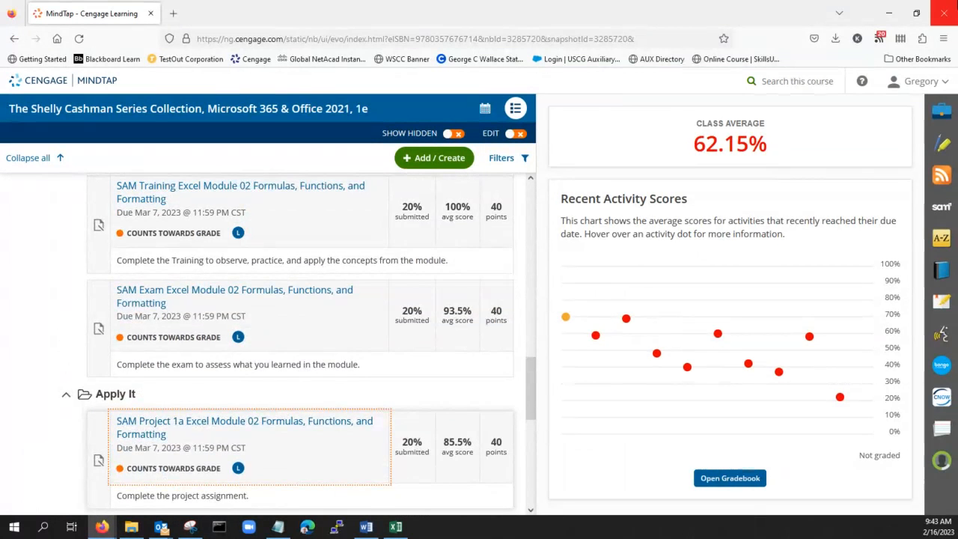
{"action": "left_click", "coordinate": [889, 12]}
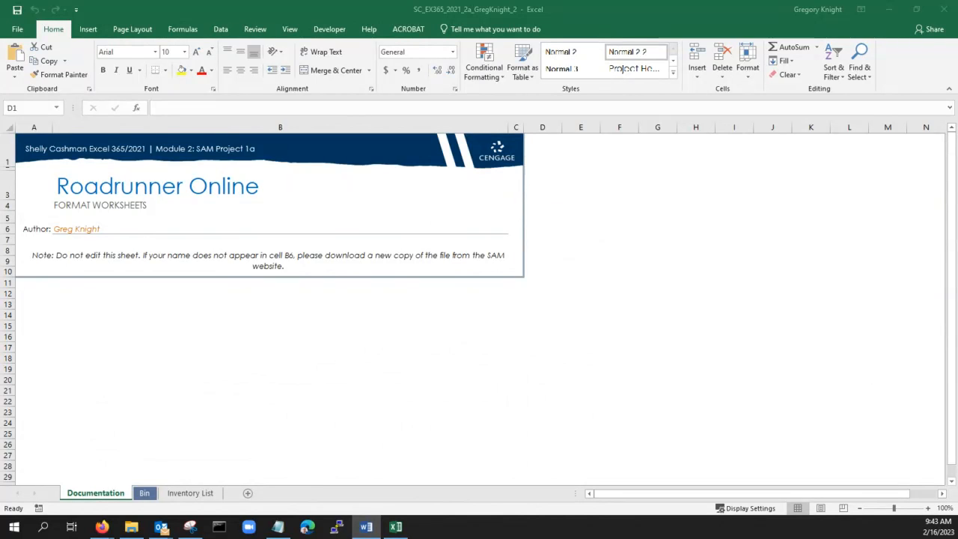
- Return to the Excel workbook and rename the Bin worksheet as Bin List
{"action": "left_click", "coordinate": [262, 337]}
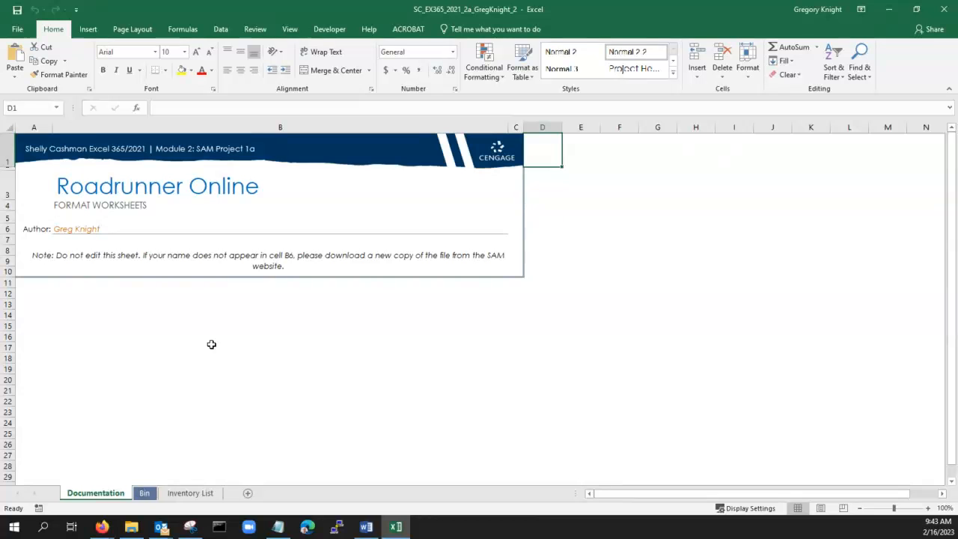
{"action": "left_click", "coordinate": [144, 493]}
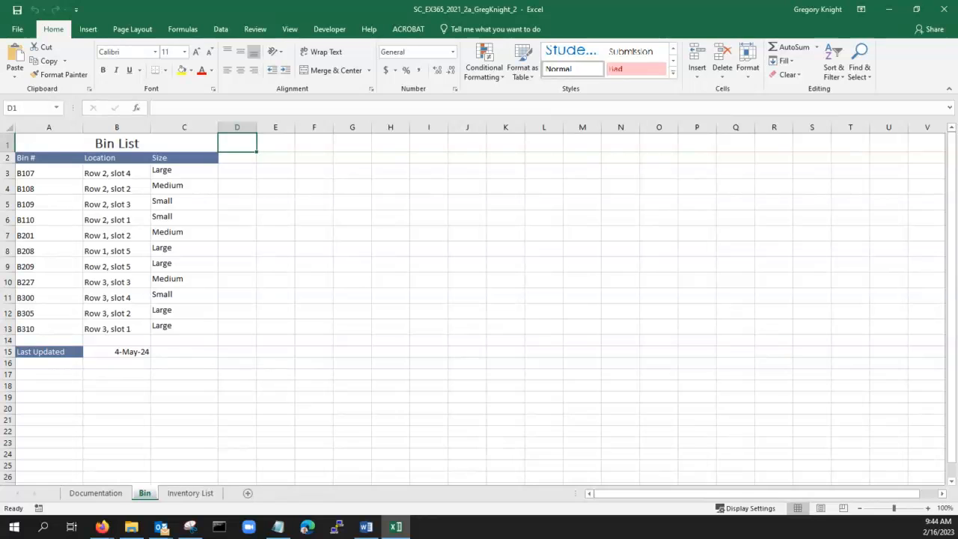
{"action": "right_click", "coordinate": [144, 494]}
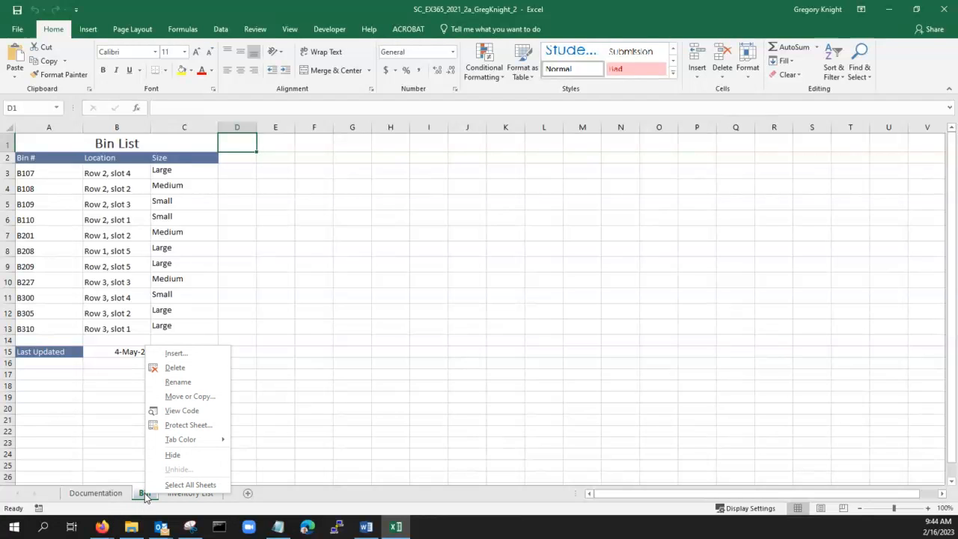
{"action": "left_click", "coordinate": [183, 396]}
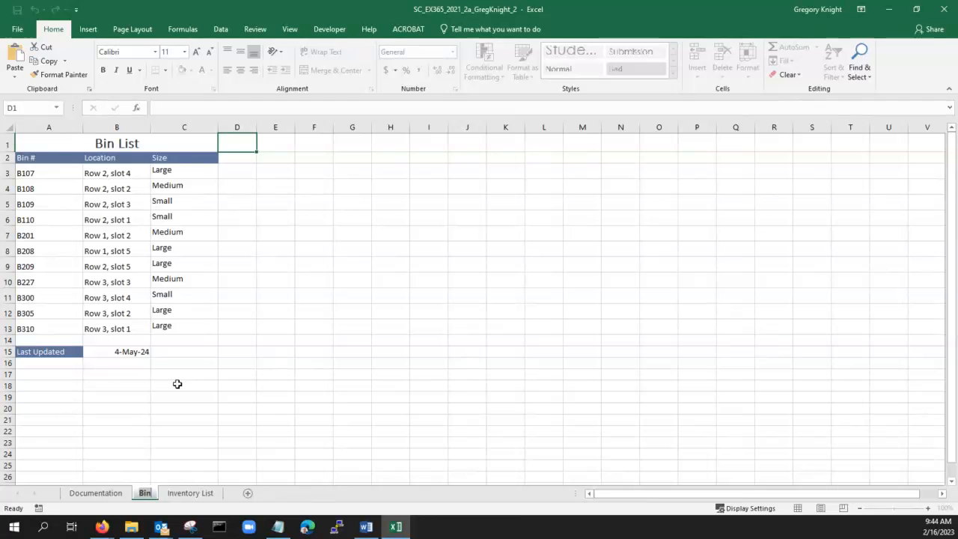
{"action": "type", "text": "Lisdt"}
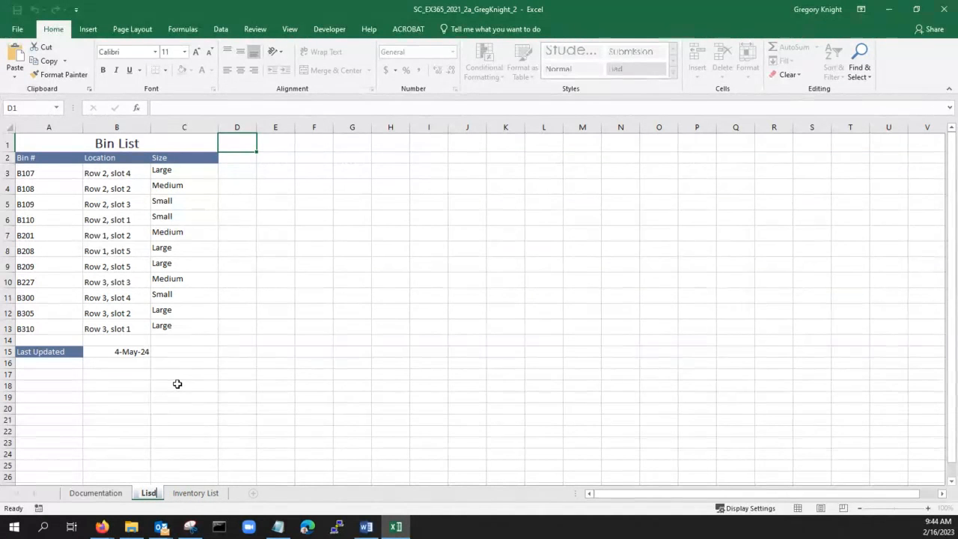
{"action": "key", "text": "BackSpace"}
{"action": "key", "text": "BackSpace"}
{"action": "key", "text": "BackSpace"}
{"action": "key", "text": "BackSpace"}
{"action": "key", "text": "BackSpace"}
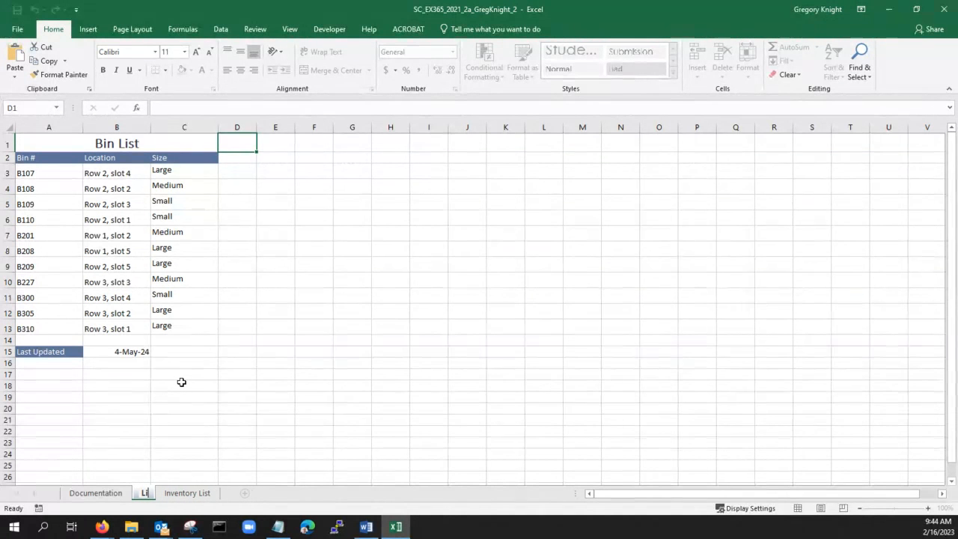
{"action": "type", "text": "Bin List"}
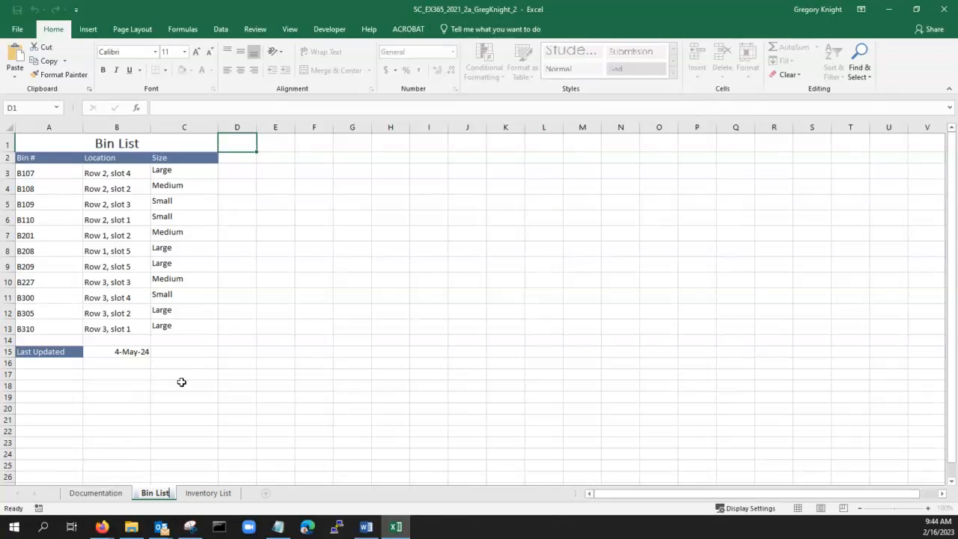
{"action": "key", "text": "Return"}
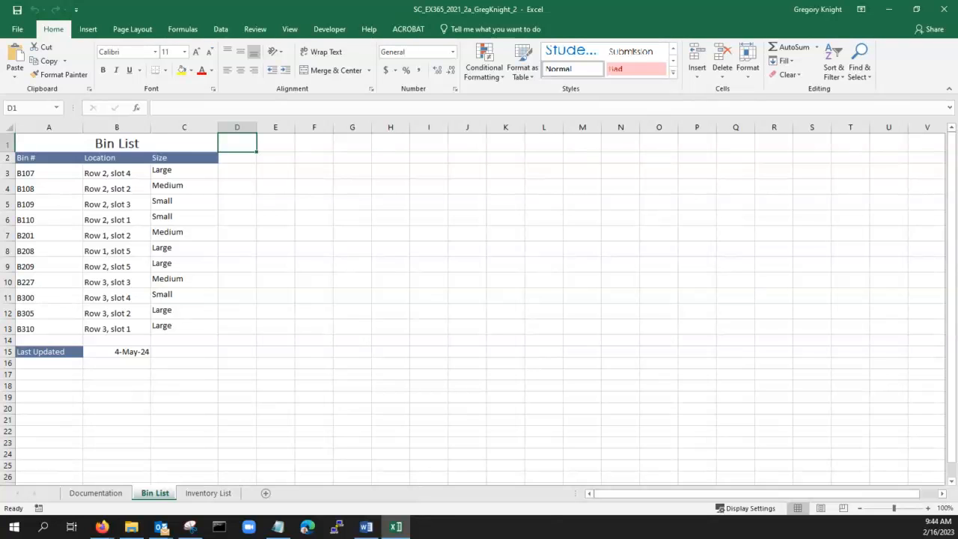
- Bottom-align the contents of the range C3:C13 on the Bin List worksheet
{"action": "left_click_drag", "start_coordinate": [0, 0], "coordinate": [186, 54]}
{"action": "left_click_drag", "start_coordinate": [161, 173], "coordinate": [195, 325]}
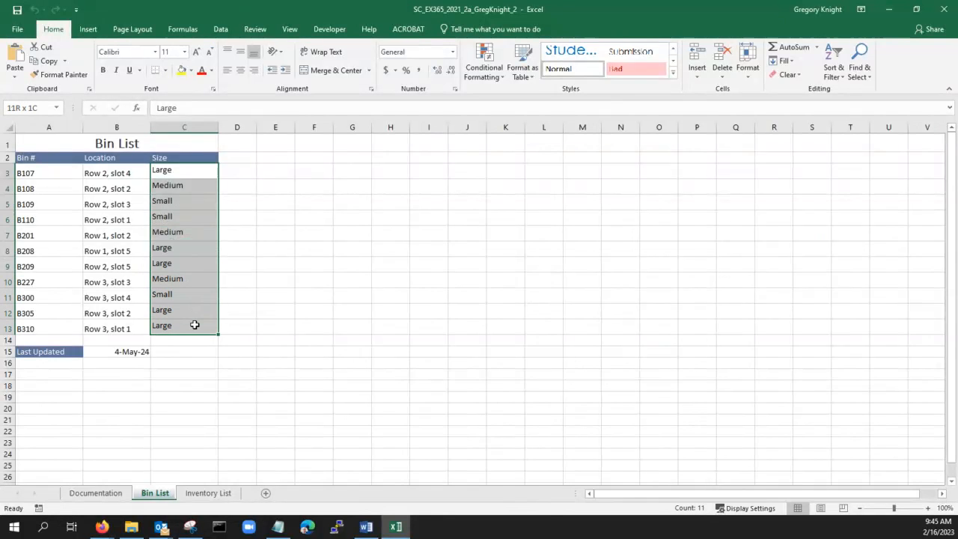
{"action": "left_click_drag", "start_coordinate": [195, 325], "coordinate": [194, 325]}
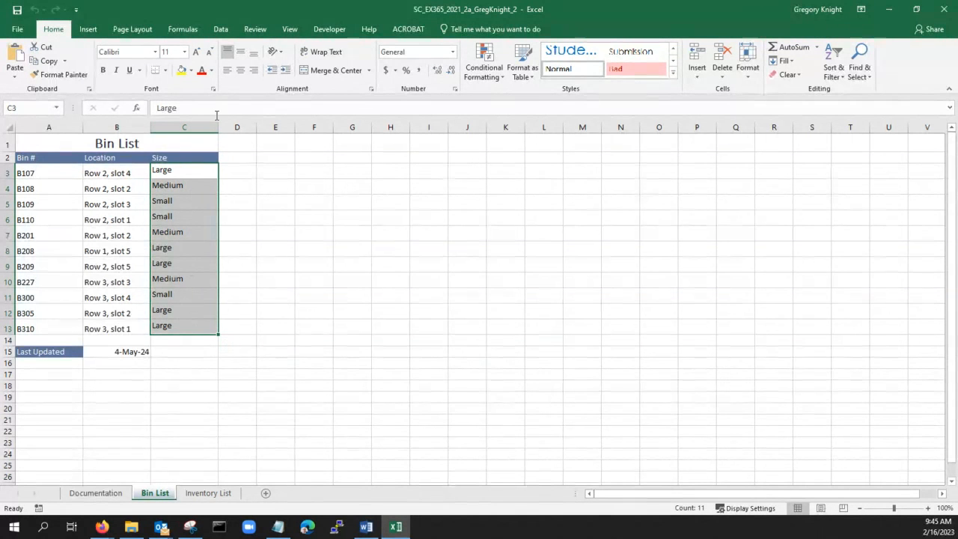
{"action": "left_click", "coordinate": [257, 55]}
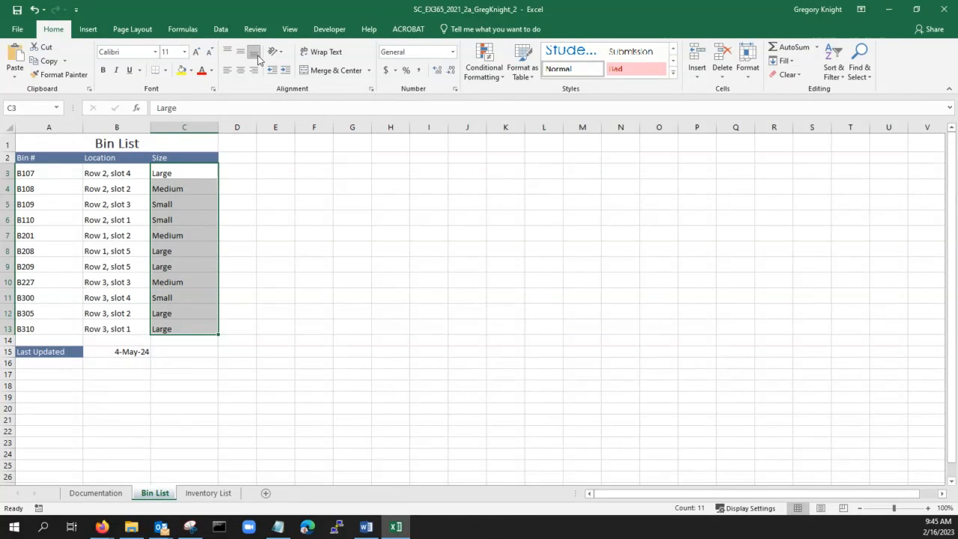
{"action": "left_click", "coordinate": [183, 268]}
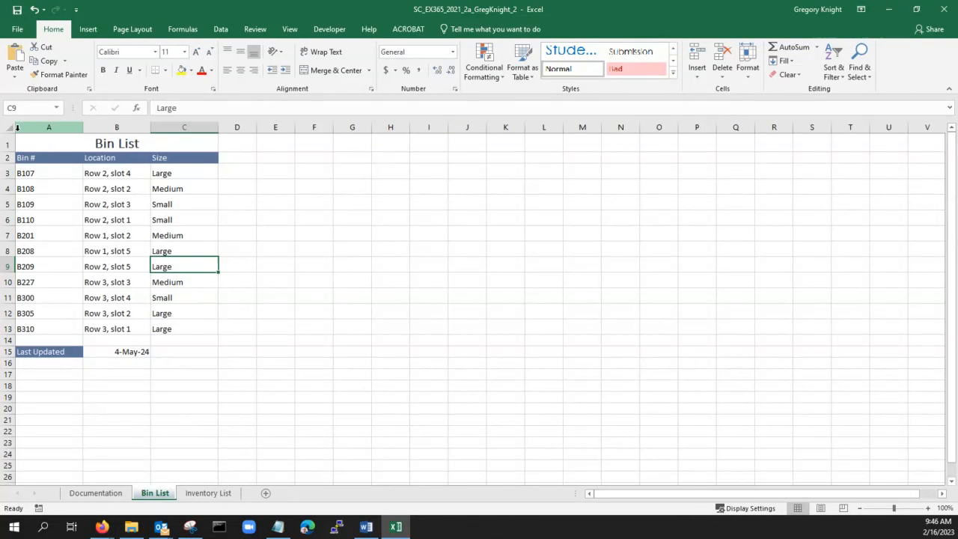
- Apply Outside Borders to the range A1:C13 on the Bin List worksheet and save the workbook
{"action": "left_click_drag", "start_coordinate": [47, 144], "coordinate": [179, 329]}
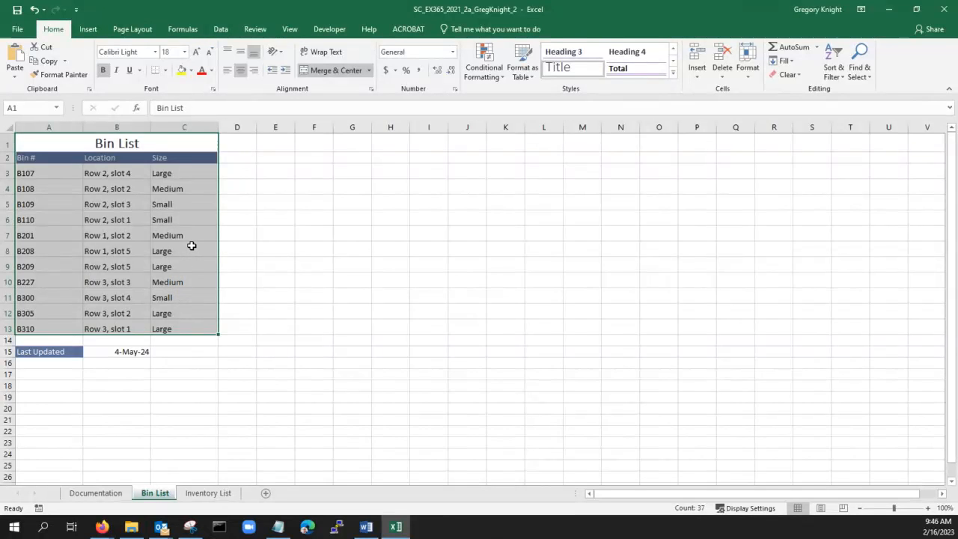
{"action": "left_click", "coordinate": [472, 30]}
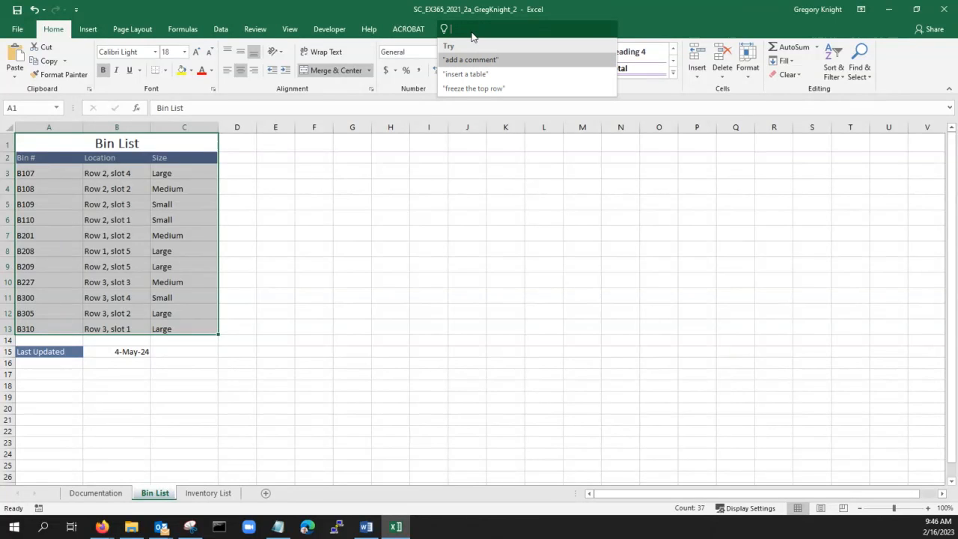
{"action": "type", "text": "outs"}
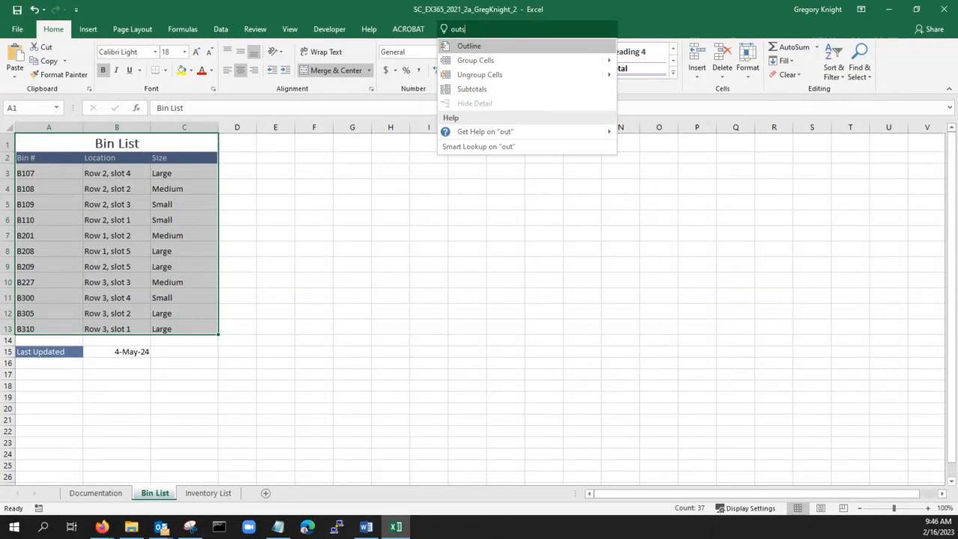
{"action": "type", "text": "ide"}
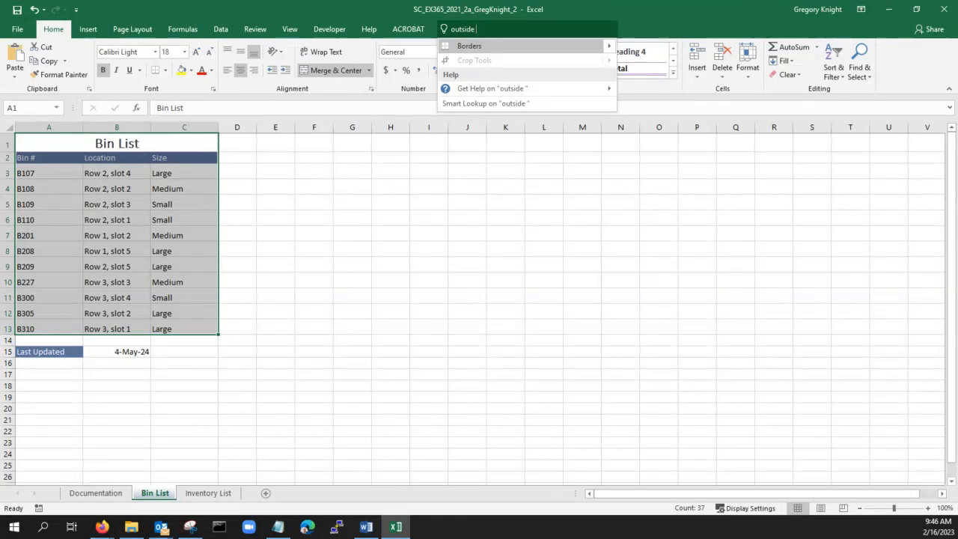
{"action": "type", "text": " border"}
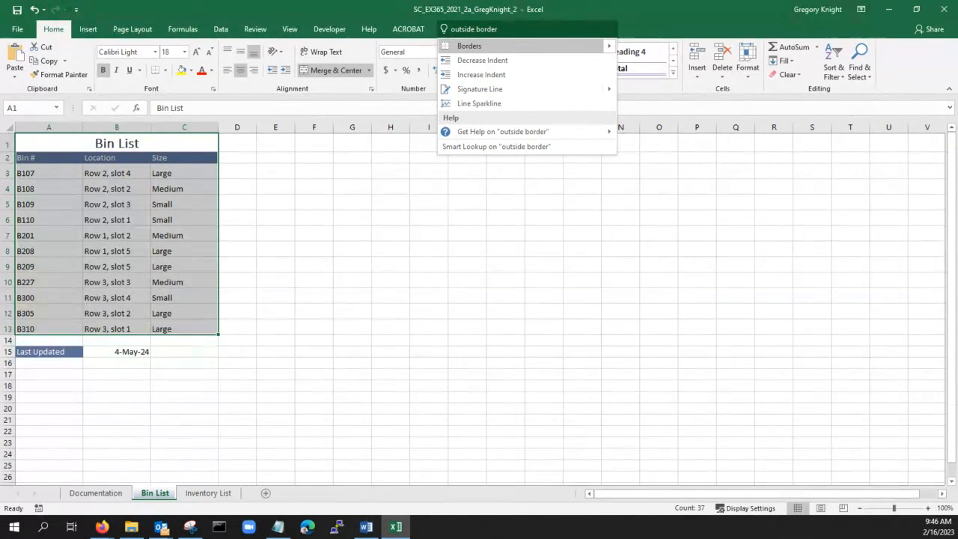
{"action": "left_click", "coordinate": [166, 73]}
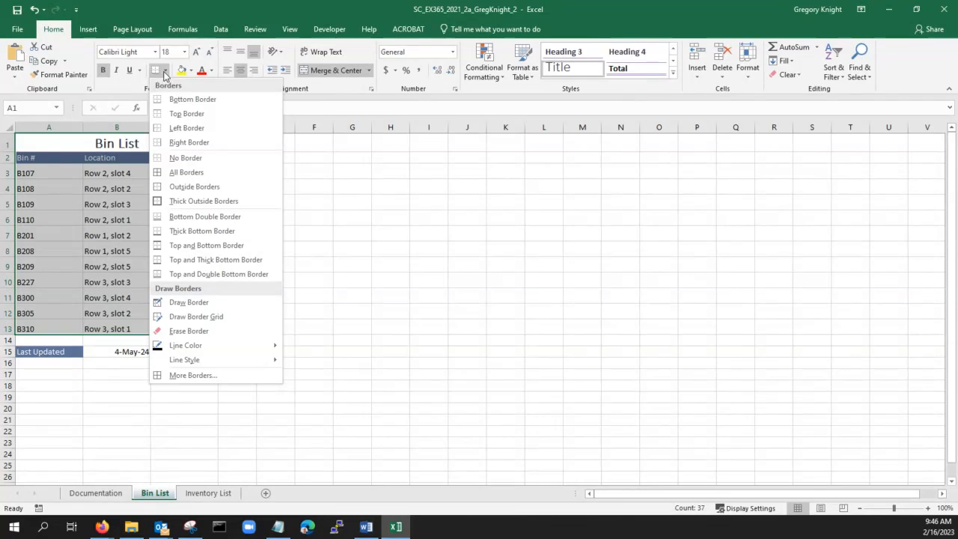
{"action": "left_click", "coordinate": [186, 193]}
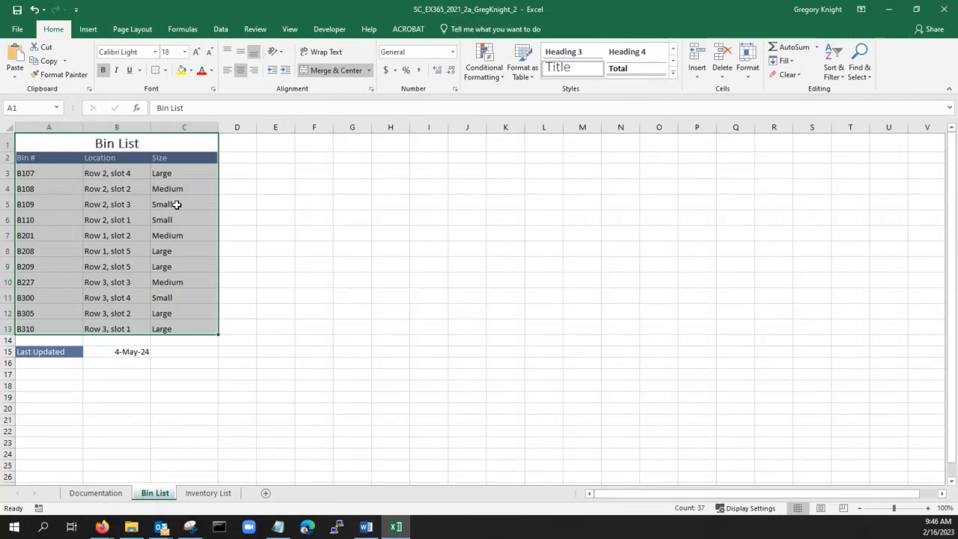
{"action": "left_click", "coordinate": [142, 219]}
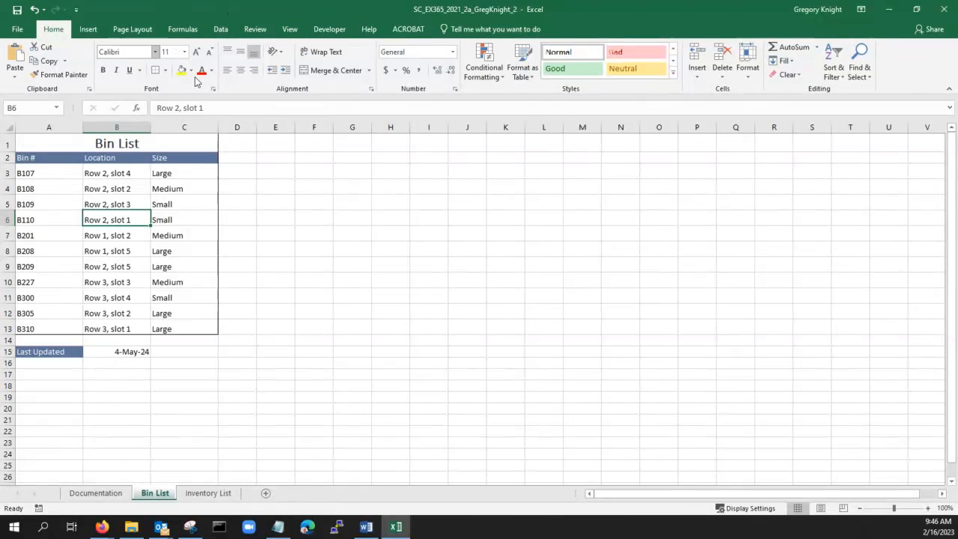
{"action": "left_click", "coordinate": [17, 10]}
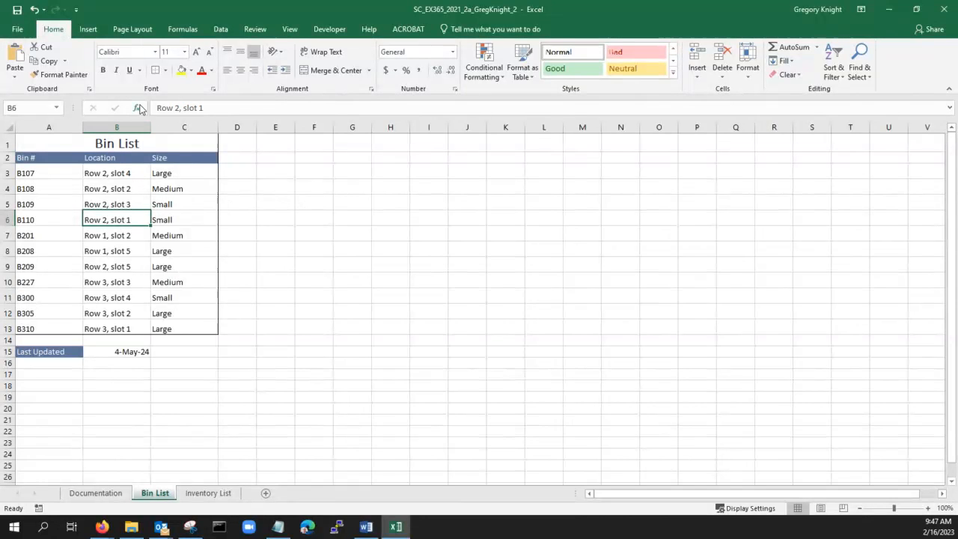
- Set the border line color for the range A1:C13 to Blue-Gray, Accent 3 and save the workbook
{"action": "left_click", "coordinate": [166, 70]}
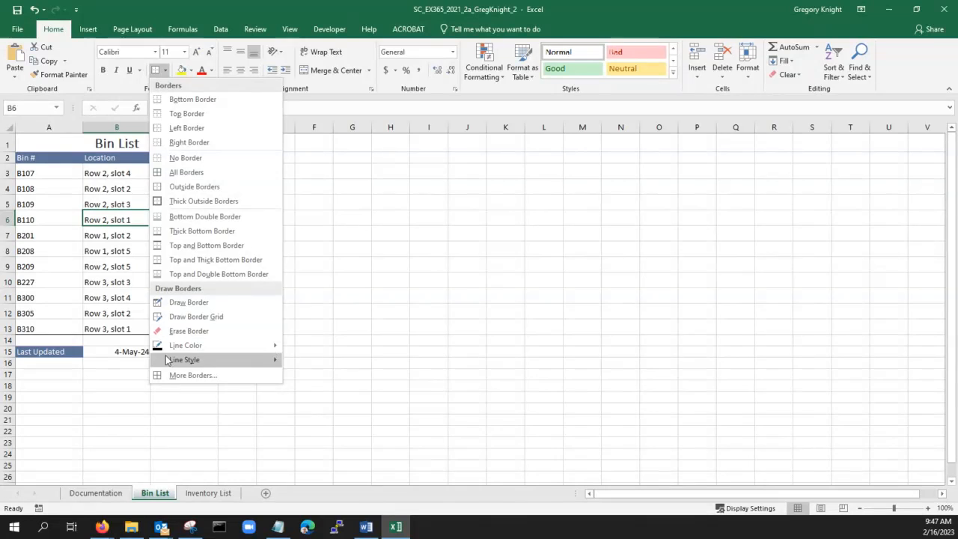
{"action": "left_click", "coordinate": [54, 272]}
{"action": "left_click_drag", "start_coordinate": [62, 142], "coordinate": [188, 329]}
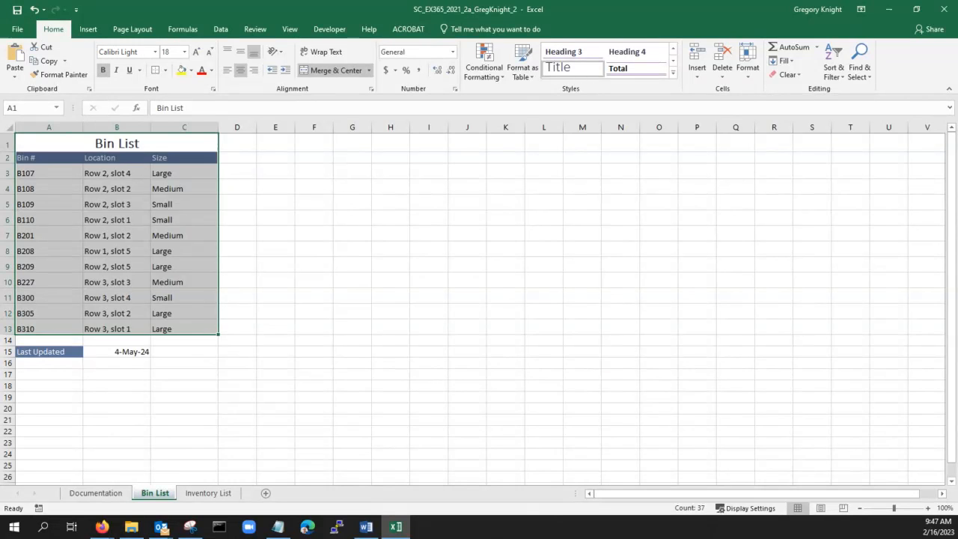
{"action": "left_click", "coordinate": [190, 70]}
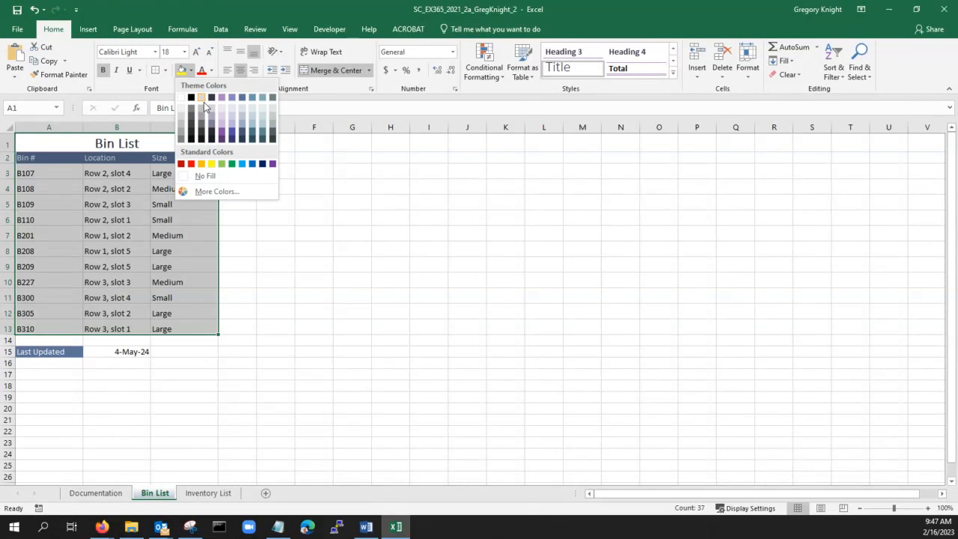
{"action": "left_click", "coordinate": [132, 80]}
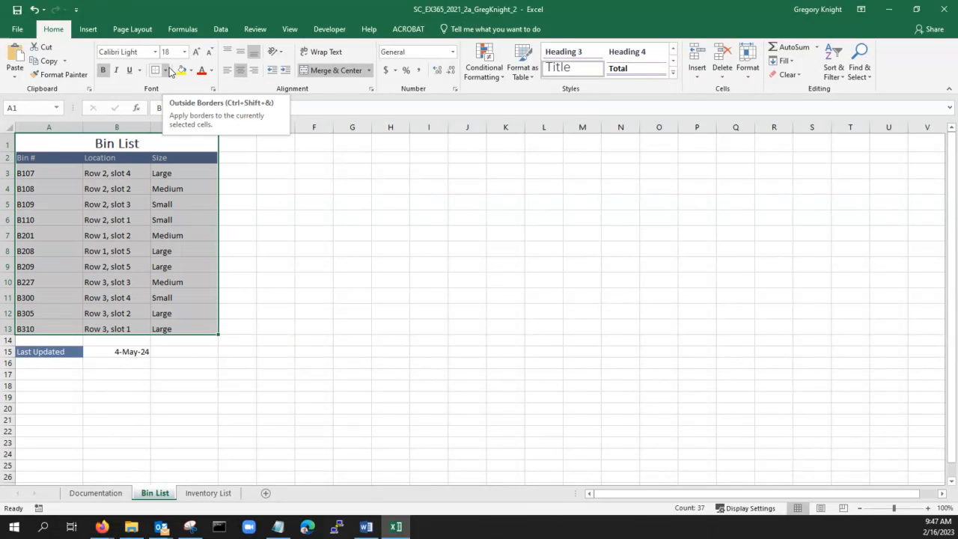
{"action": "left_click", "coordinate": [166, 70]}
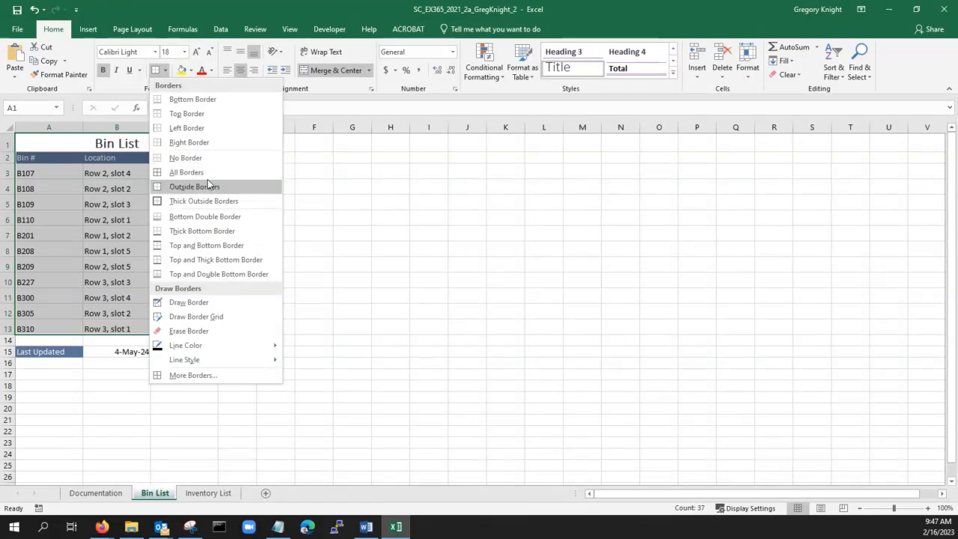
{"action": "mouse_move", "coordinate": [246, 349]}
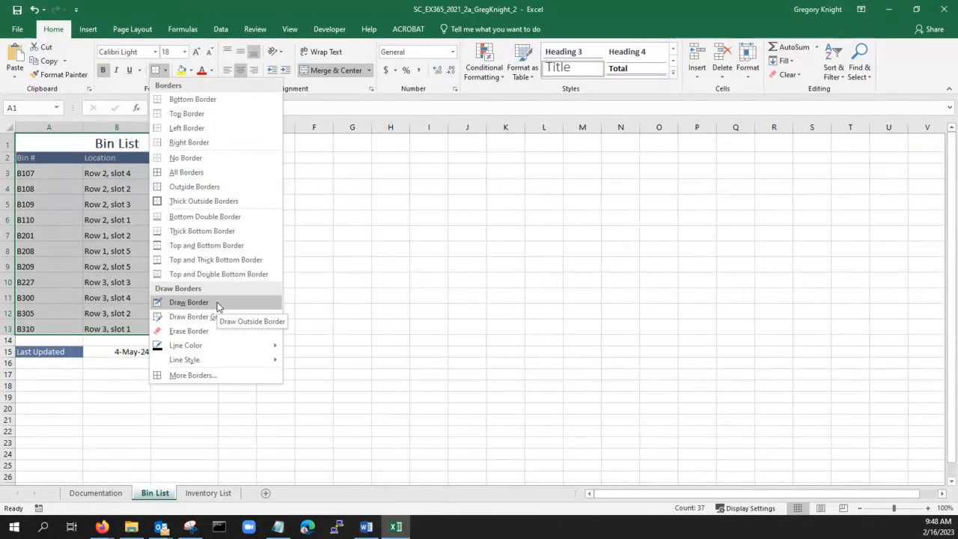
{"action": "mouse_move", "coordinate": [221, 351]}
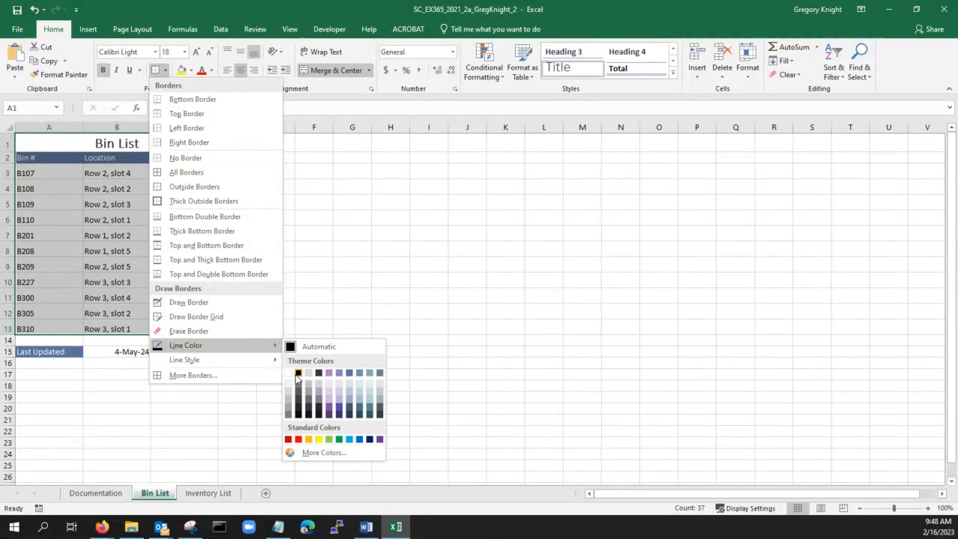
{"action": "left_click", "coordinate": [351, 376]}
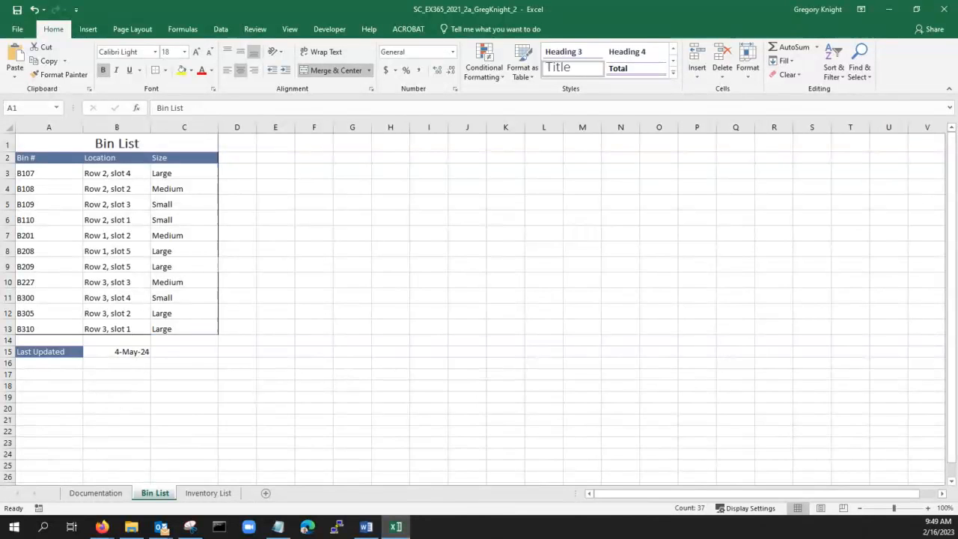
{"action": "left_click", "coordinate": [15, 14]}
{"action": "left_click", "coordinate": [107, 278]}
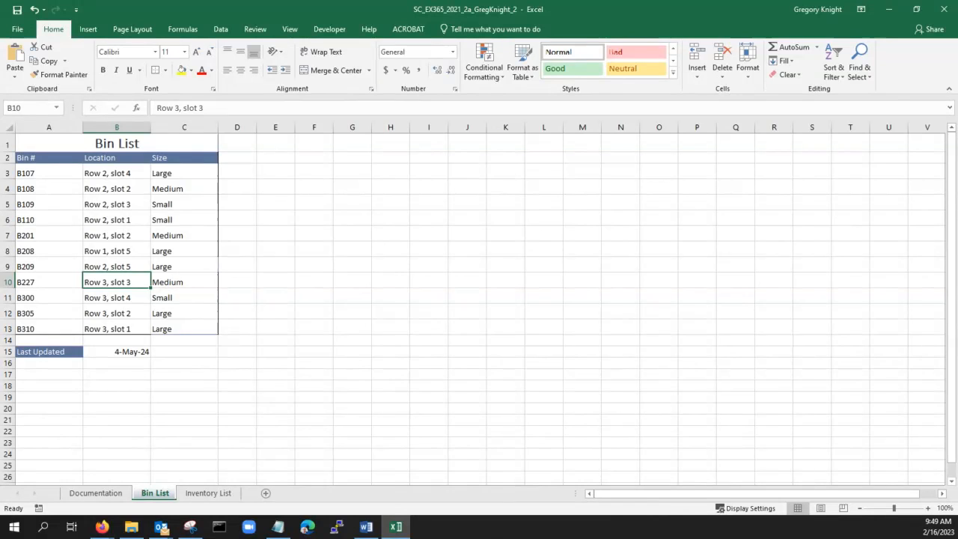
- Bring the Word instructions over the workbook and strike through completed step 3 with its sub-steps a and b
{"action": "left_click_drag", "start_coordinate": [0, 43], "coordinate": [304, 45]}
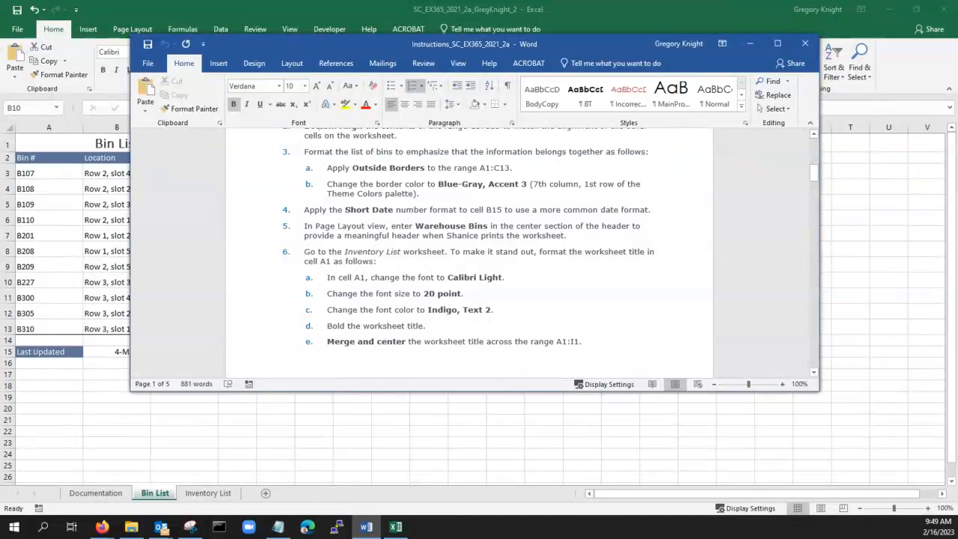
{"action": "key", "text": "alt+Tab"}
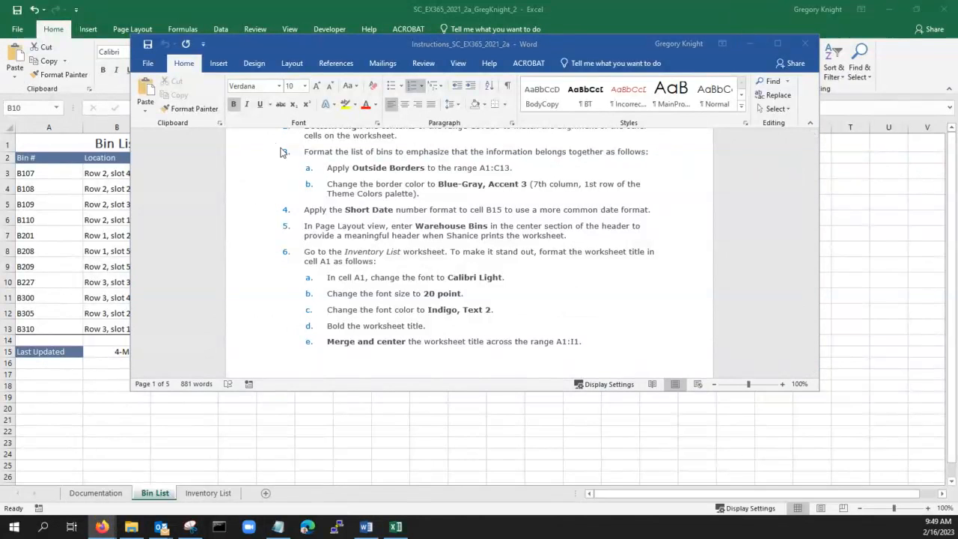
{"action": "left_click", "coordinate": [446, 196]}
{"action": "left_click_drag", "start_coordinate": [440, 192], "coordinate": [268, 161]}
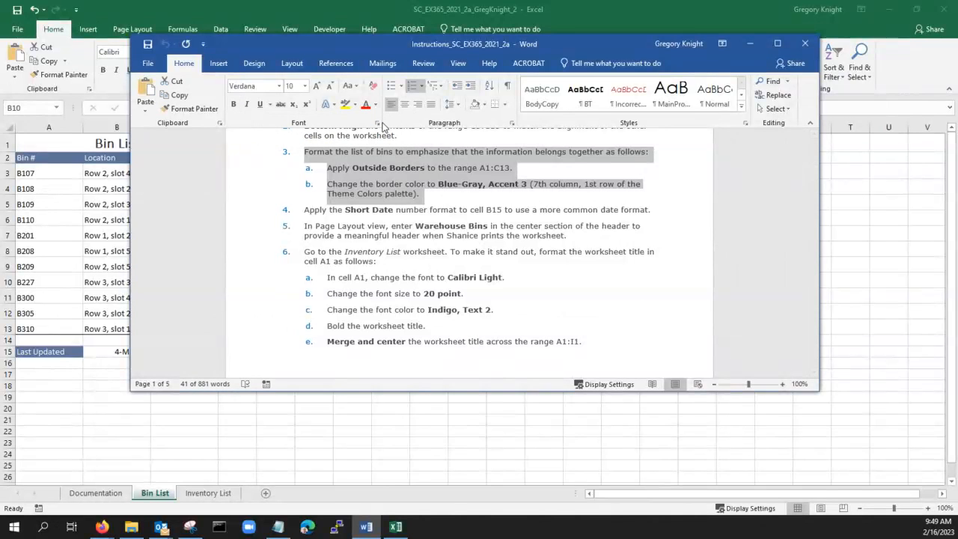
{"action": "left_click", "coordinate": [376, 123]}
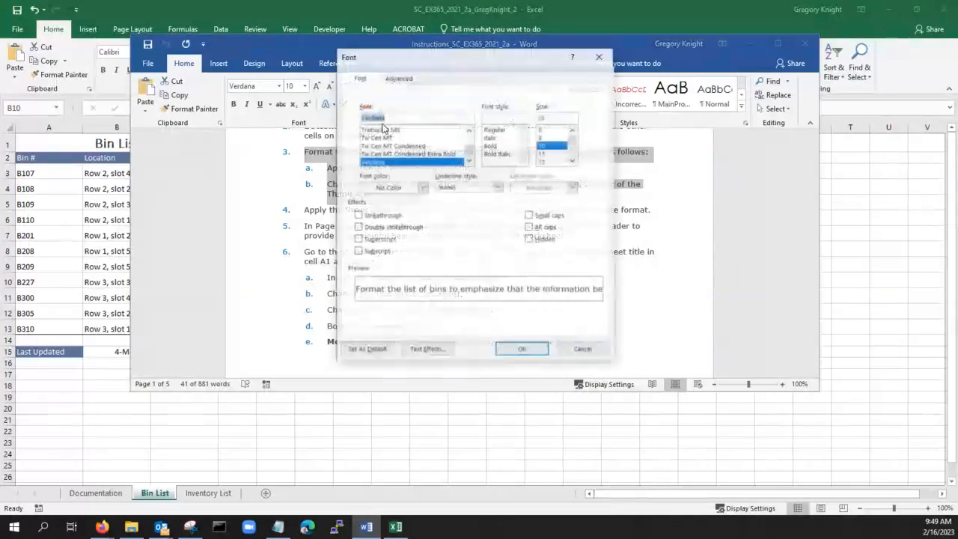
{"action": "left_click", "coordinate": [358, 215]}
{"action": "left_click", "coordinate": [516, 350]}
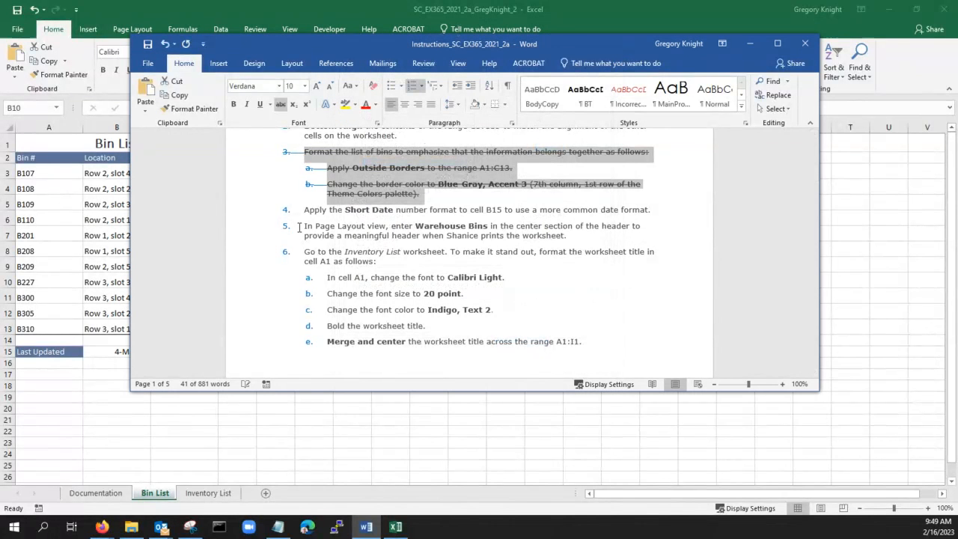
- Highlight step 4 in the Word instructions, move that window off to the other monitor and select cell B15 in Excel
{"action": "left_click_drag", "start_coordinate": [303, 209], "coordinate": [678, 215]}
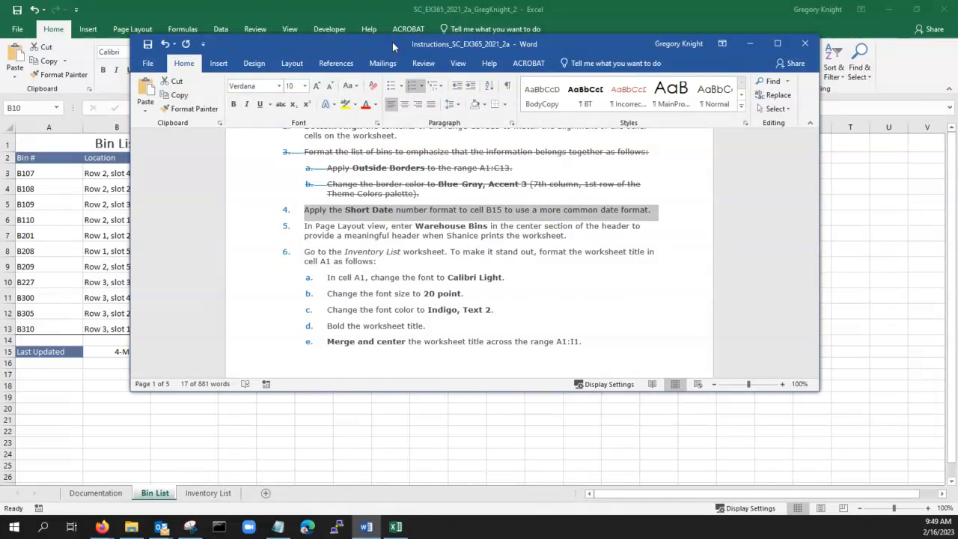
{"action": "left_click_drag", "start_coordinate": [392, 43], "coordinate": [0, 202]}
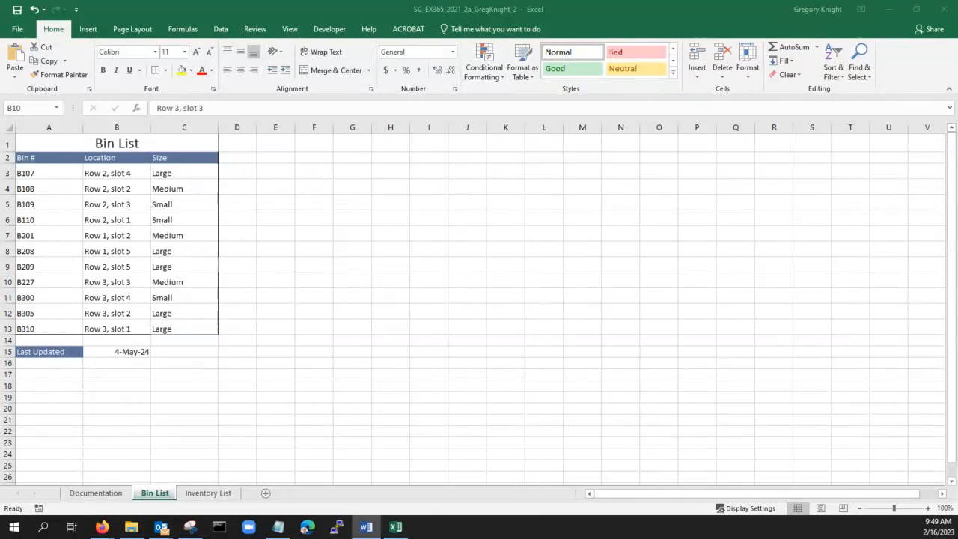
{"action": "left_click", "coordinate": [147, 282]}
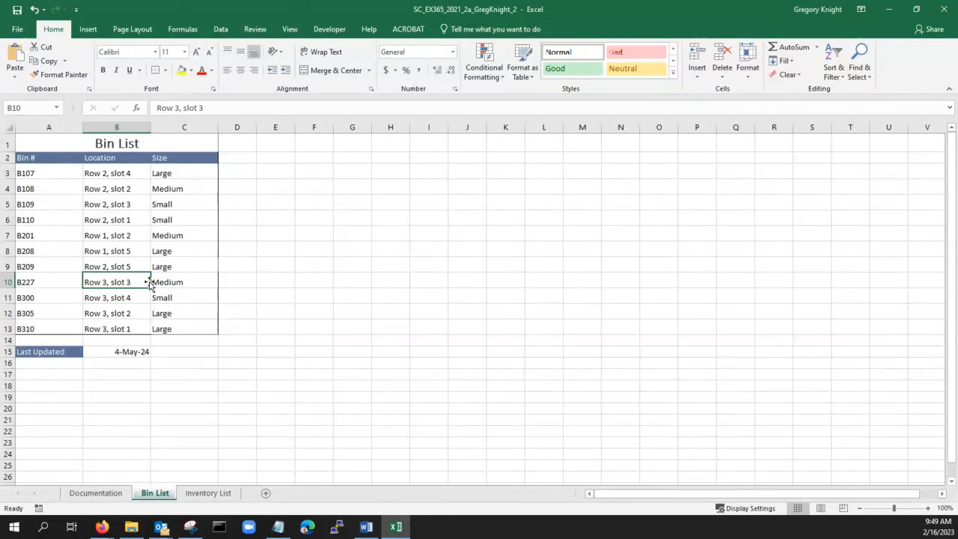
{"action": "left_click", "coordinate": [129, 351]}
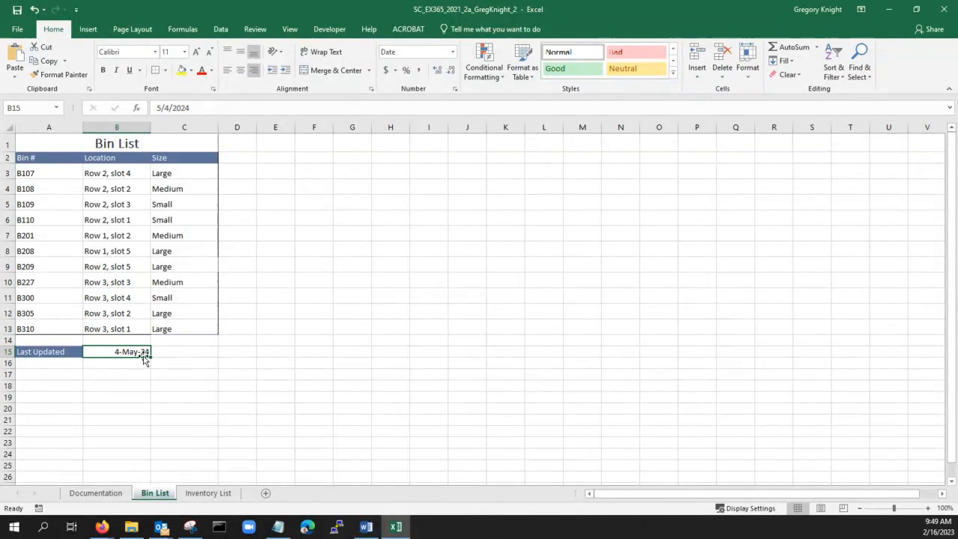
{"action": "right_click", "coordinate": [118, 357]}
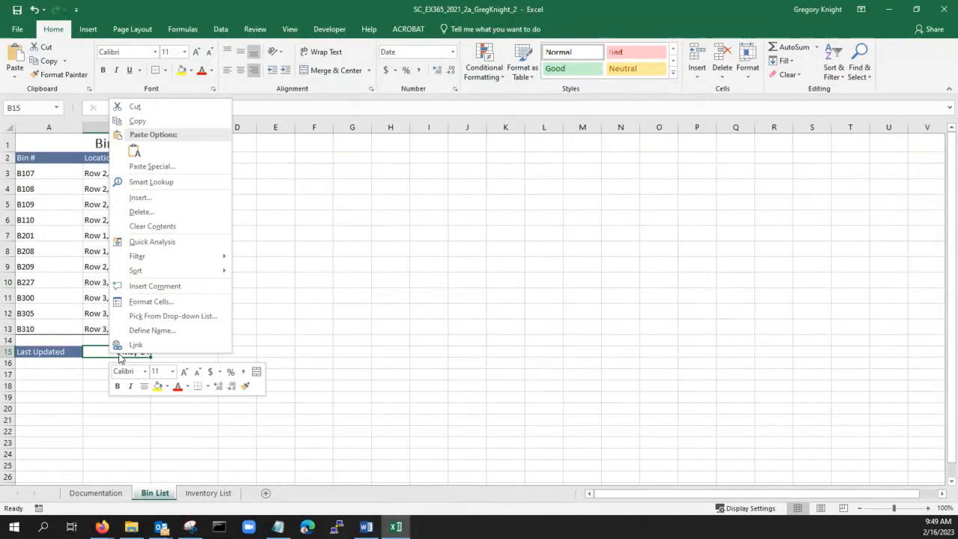
{"action": "left_click", "coordinate": [148, 301]}
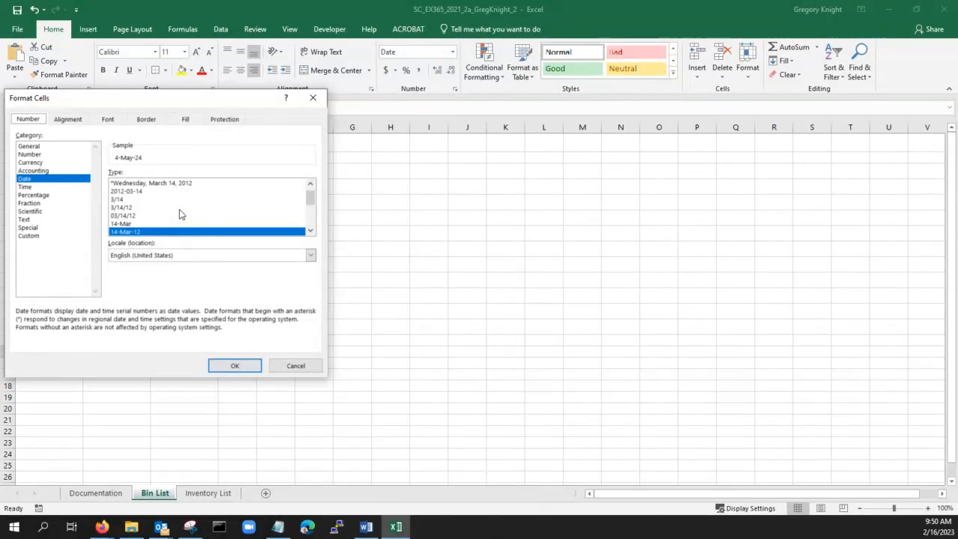
{"action": "left_click", "coordinate": [122, 200]}
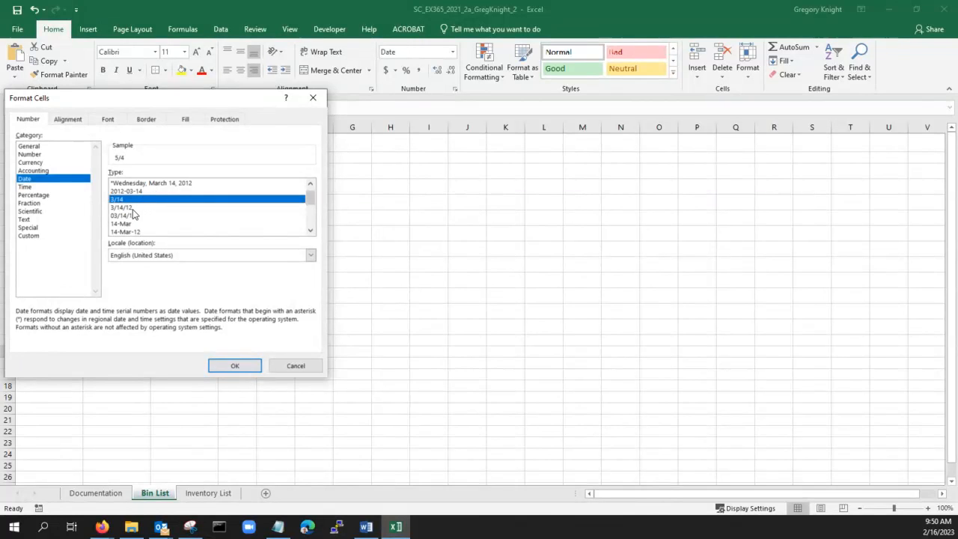
{"action": "left_click", "coordinate": [123, 207]}
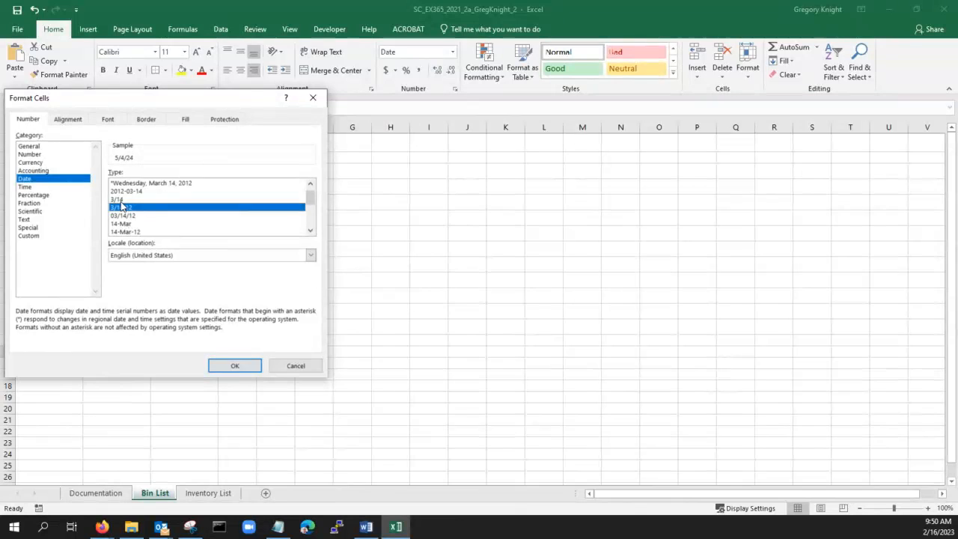
{"action": "left_click", "coordinate": [122, 199]}
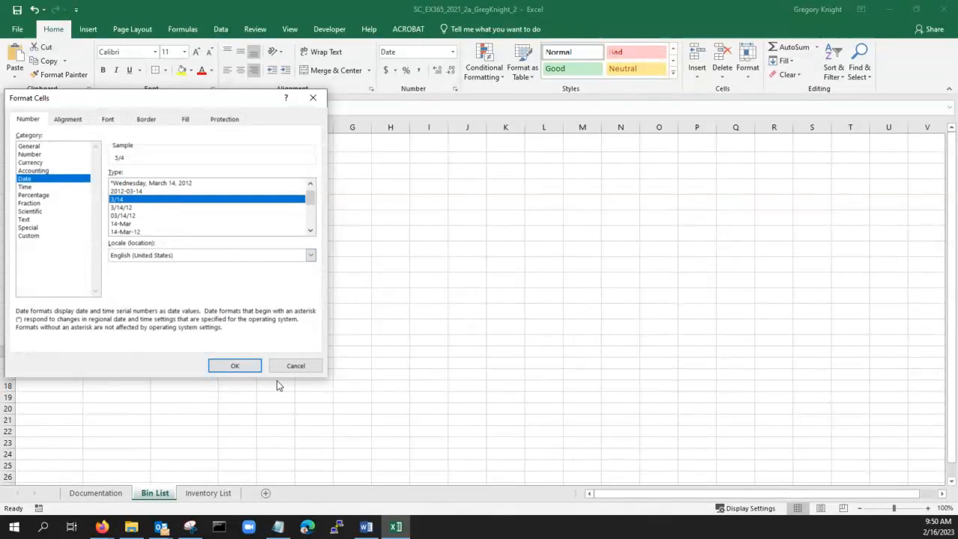
{"action": "left_click", "coordinate": [288, 365]}
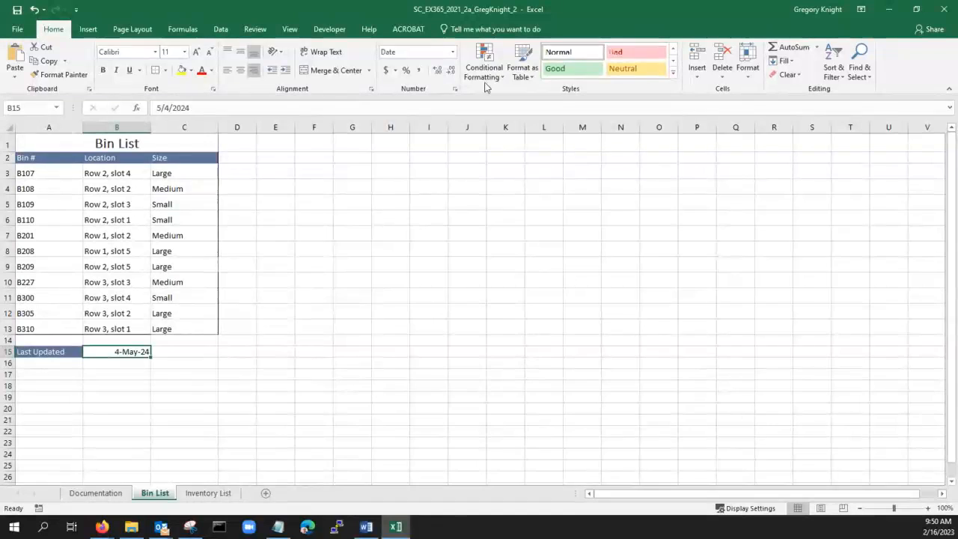
- Search Excel's commands for "short date" with cell B15 selected
{"action": "left_click", "coordinate": [479, 31]}
{"action": "type", "text": "short "}
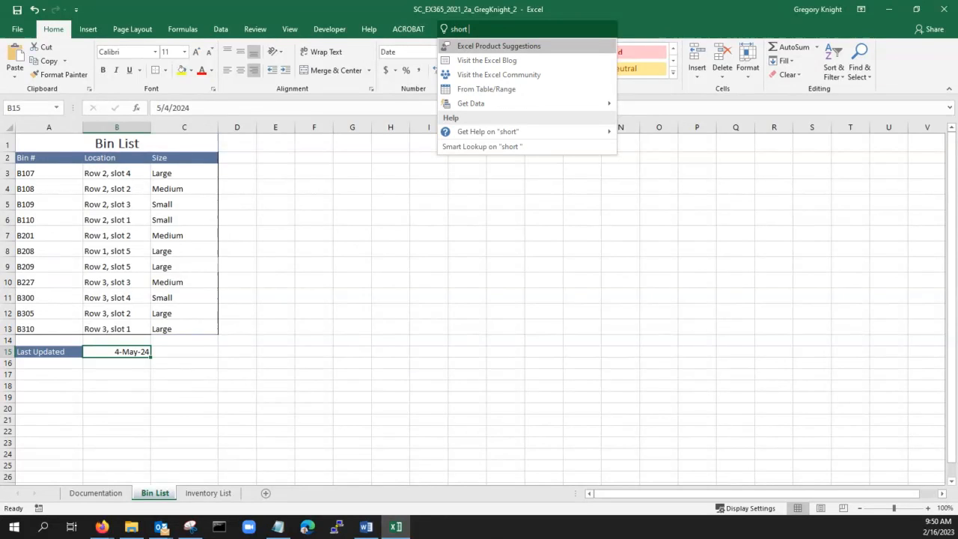
{"action": "type", "text": "da"}
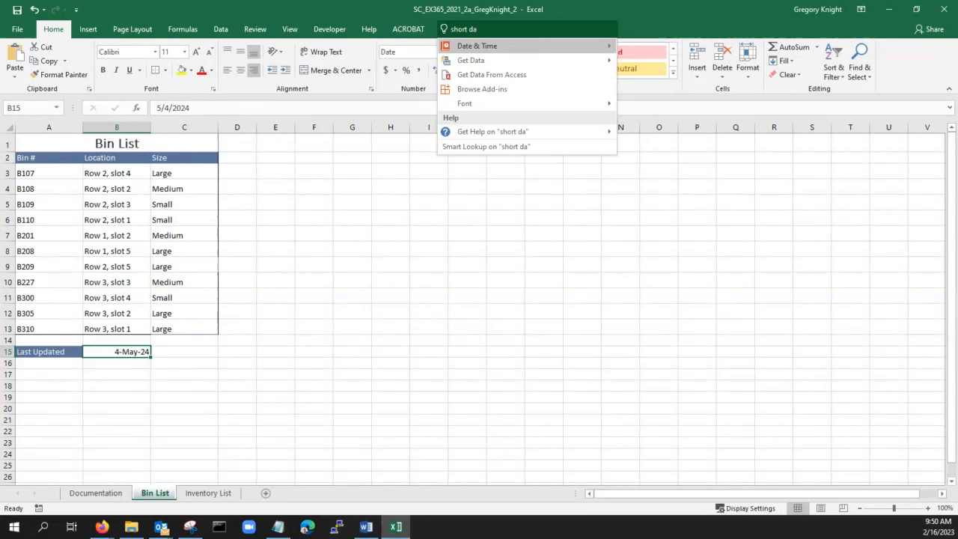
{"action": "type", "text": "te"}
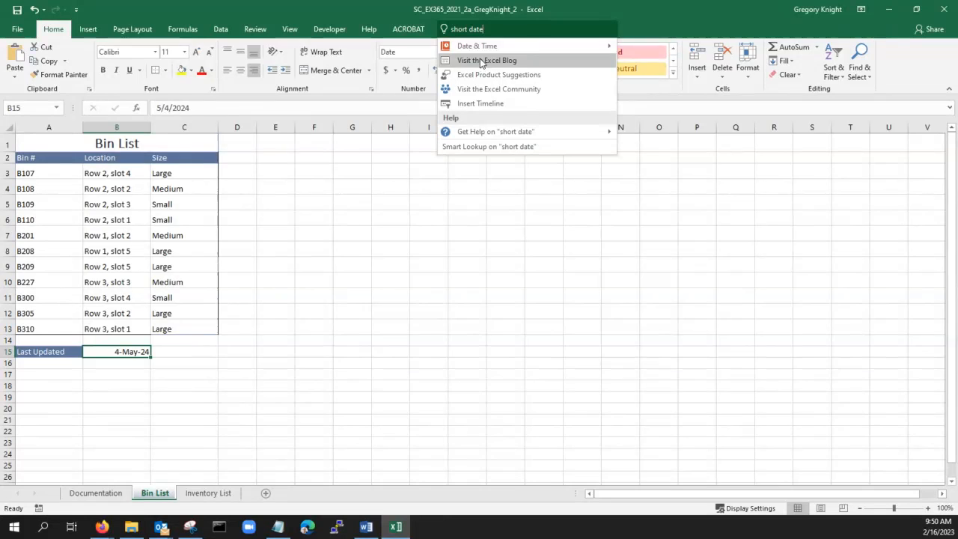
{"action": "mouse_move", "coordinate": [507, 44]}
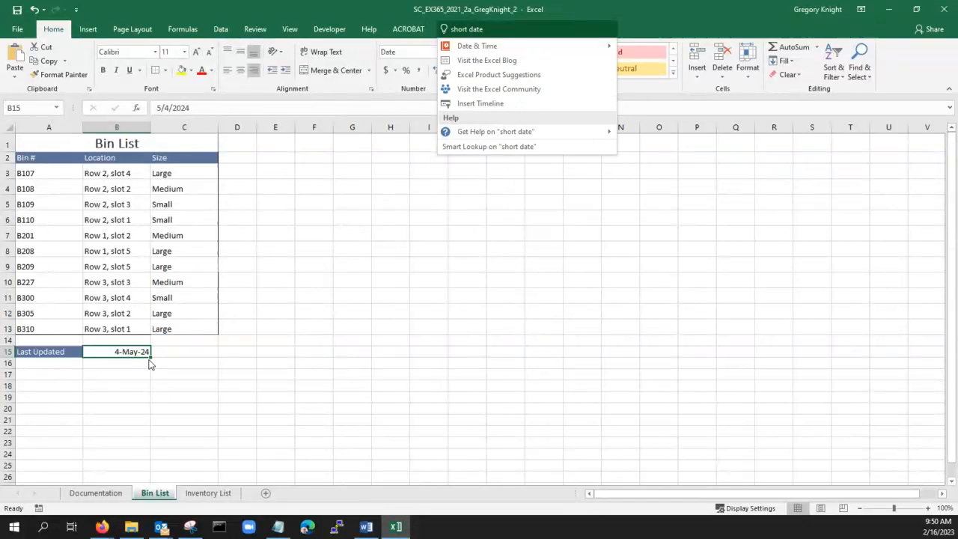
- Apply the 3/14 date format to the Last Updated cell B15 on the Bin List worksheet
{"action": "right_click", "coordinate": [119, 351]}
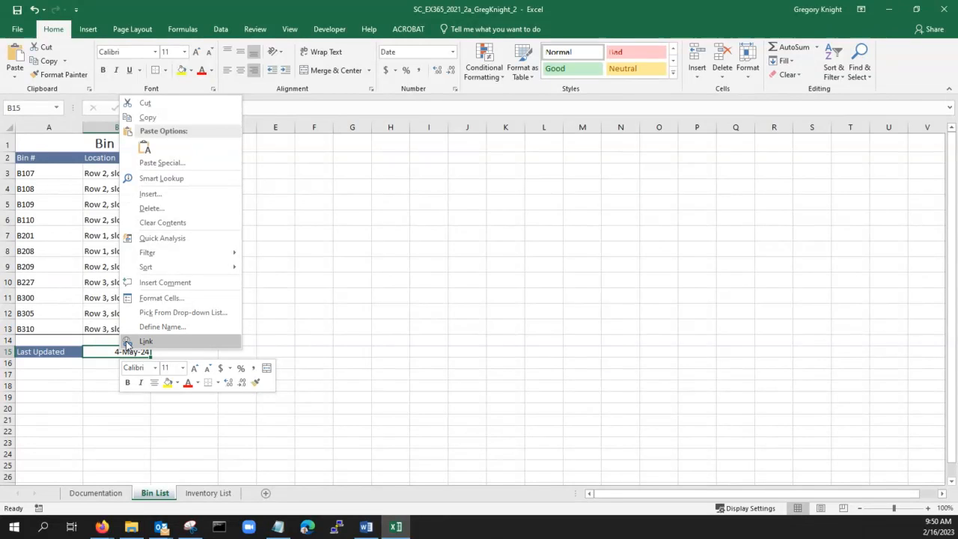
{"action": "left_click", "coordinate": [157, 298]}
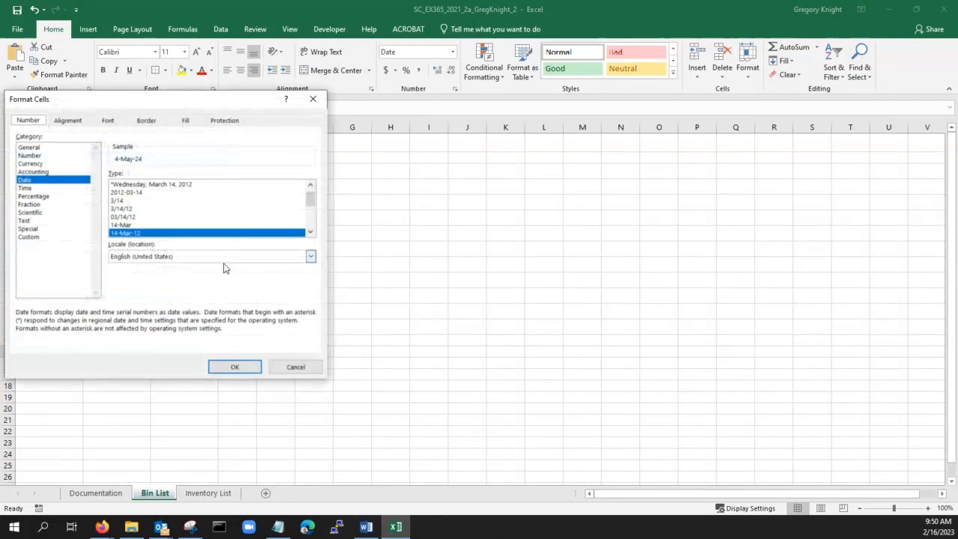
{"action": "left_click", "coordinate": [119, 201]}
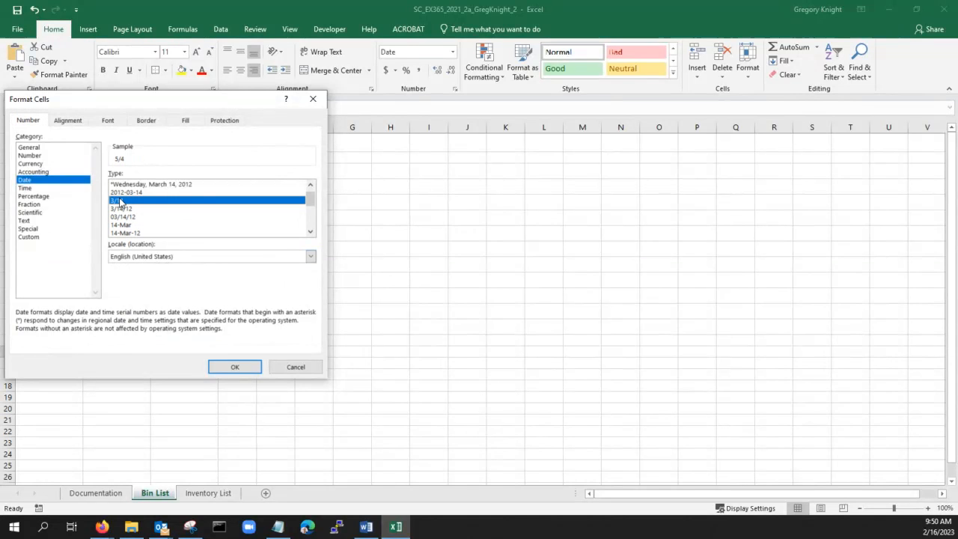
{"action": "left_click", "coordinate": [218, 367]}
{"action": "left_click", "coordinate": [116, 393]}
{"action": "left_click", "coordinate": [118, 351]}
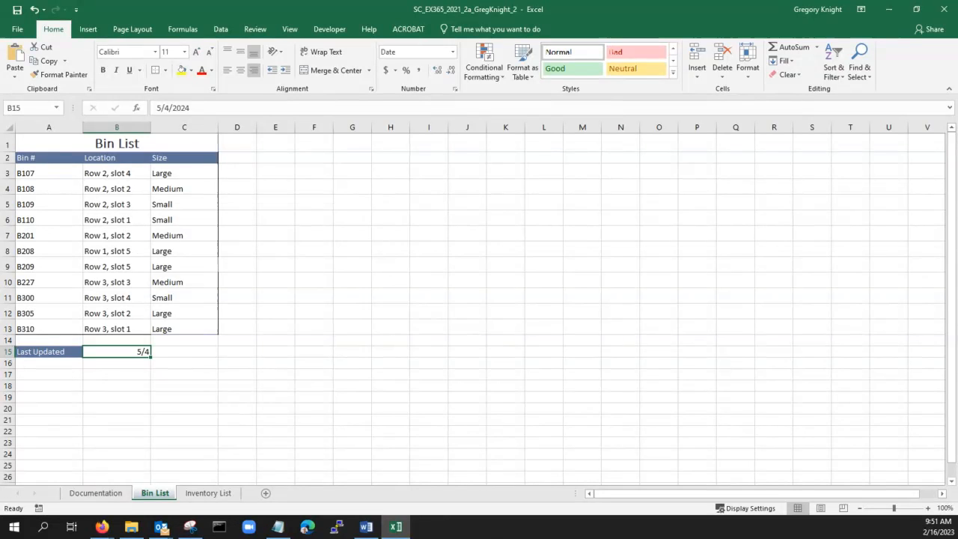
- Change the date format of the Last Updated cell B15 to the 3/14/12 type
{"action": "right_click", "coordinate": [110, 358]}
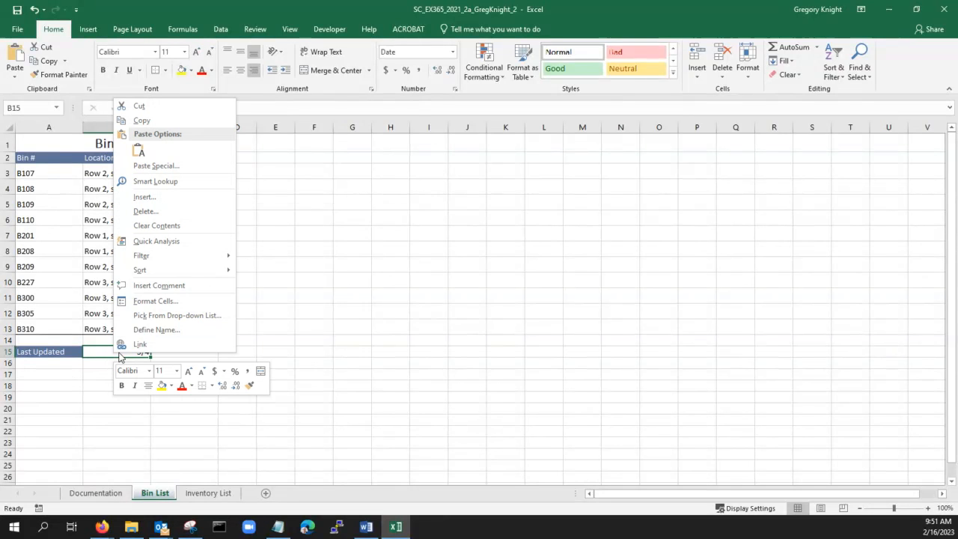
{"action": "left_click", "coordinate": [156, 300]}
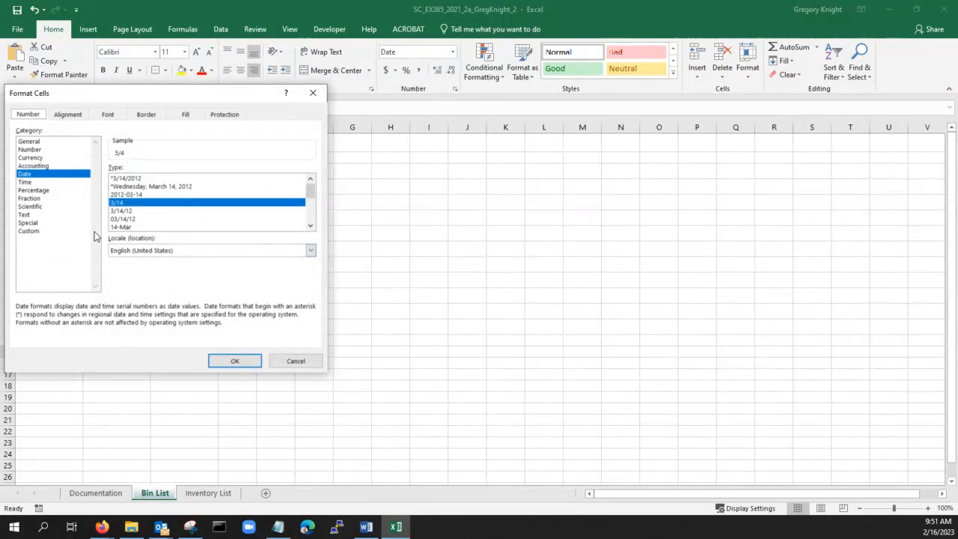
{"action": "left_click", "coordinate": [117, 212]}
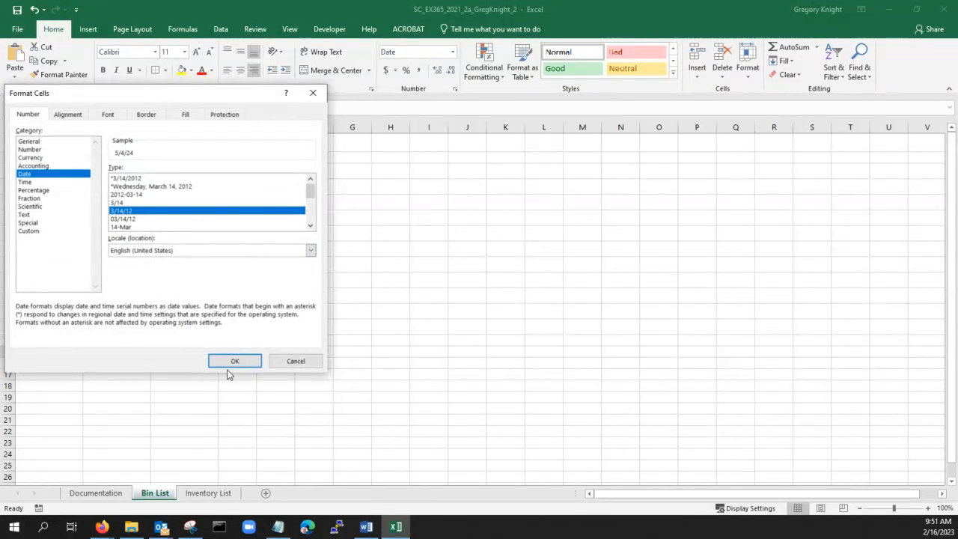
{"action": "left_click", "coordinate": [233, 361]}
{"action": "left_click", "coordinate": [49, 398]}
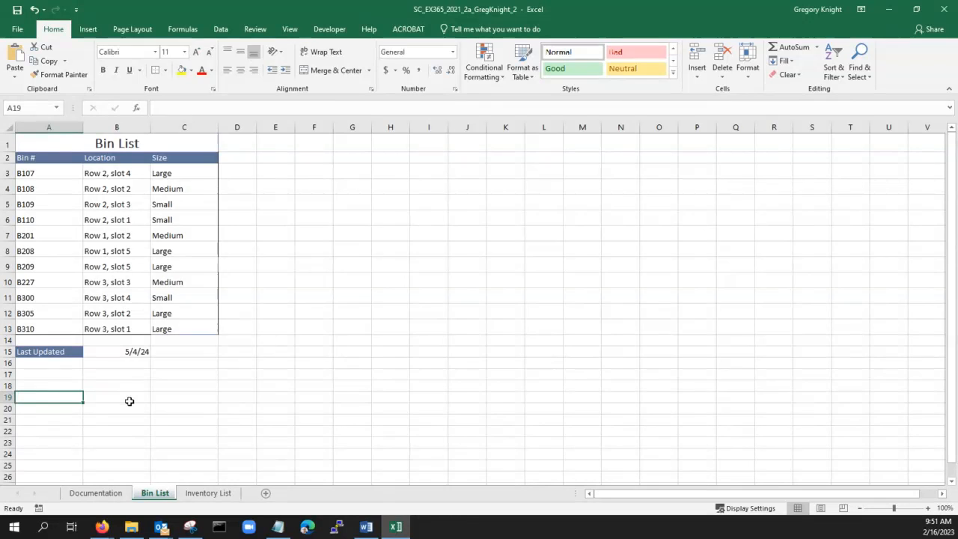
- Set cell B15 alone as the print area of the Bin List worksheet and check the defined names
{"action": "left_click", "coordinate": [120, 353]}
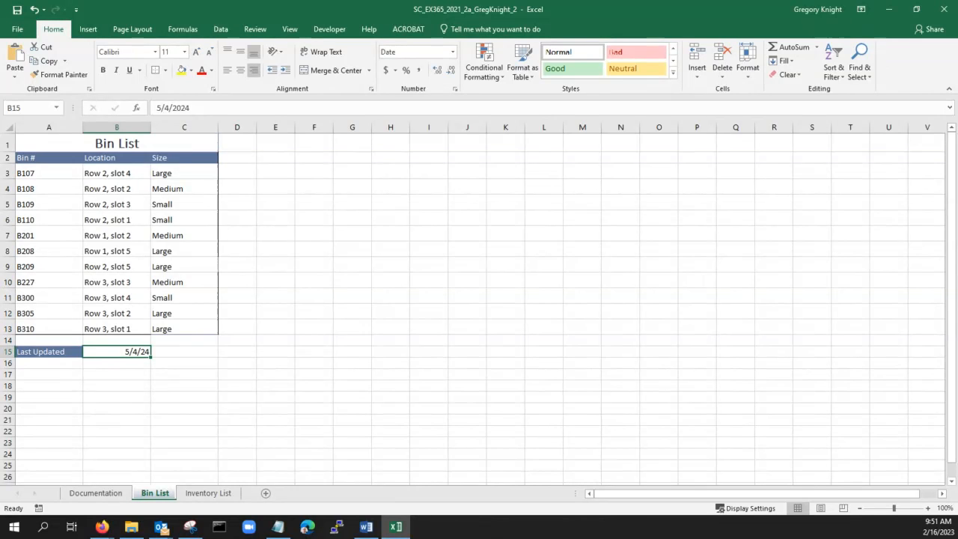
{"action": "left_click", "coordinate": [135, 32]}
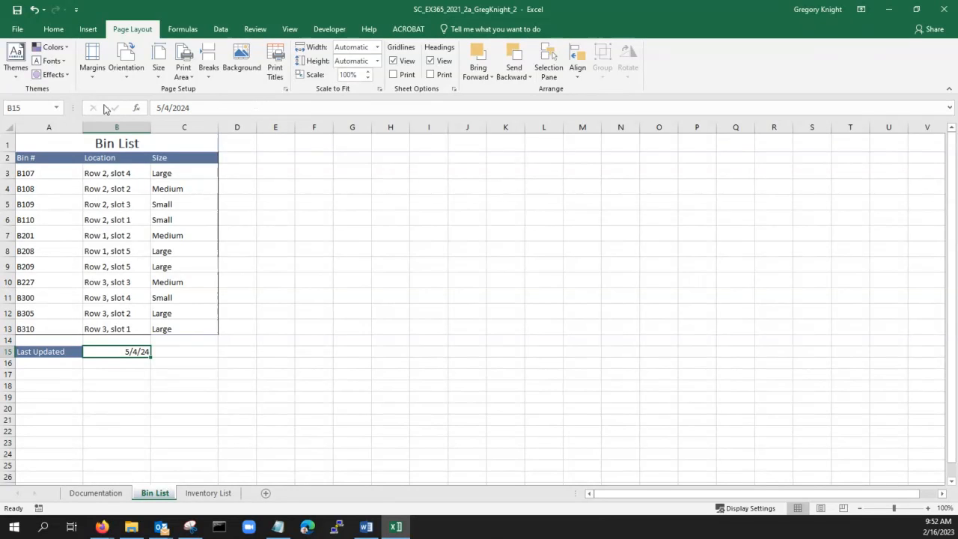
{"action": "left_click", "coordinate": [185, 77]}
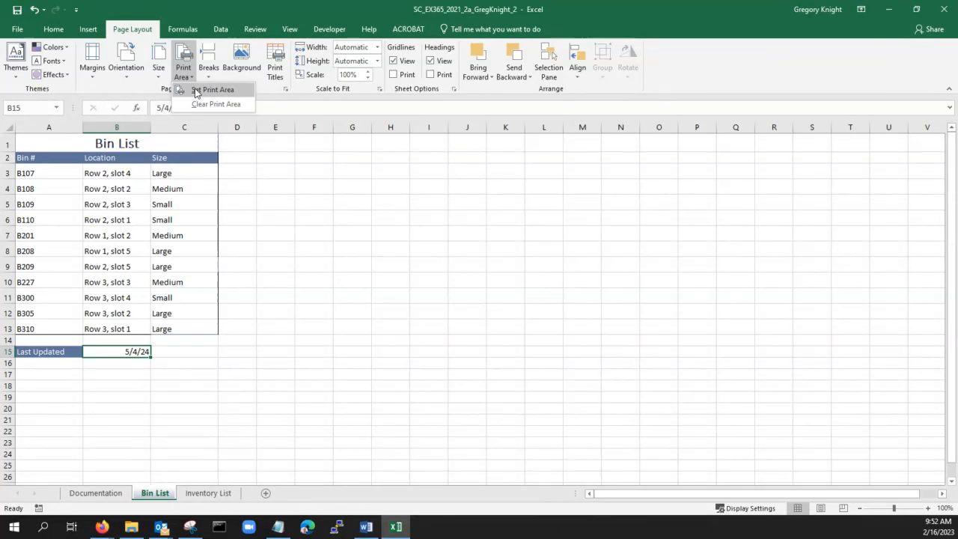
{"action": "left_click", "coordinate": [196, 90]}
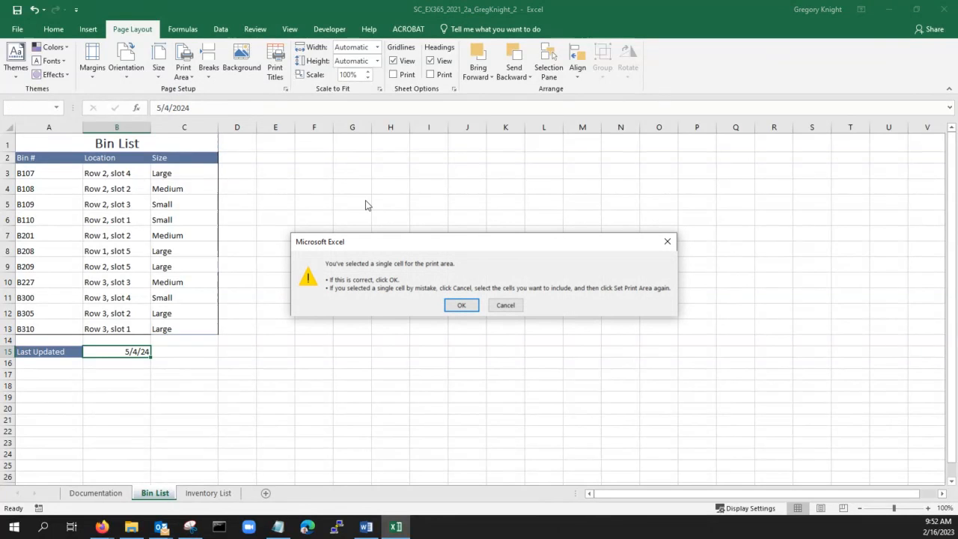
{"action": "left_click", "coordinate": [462, 305]}
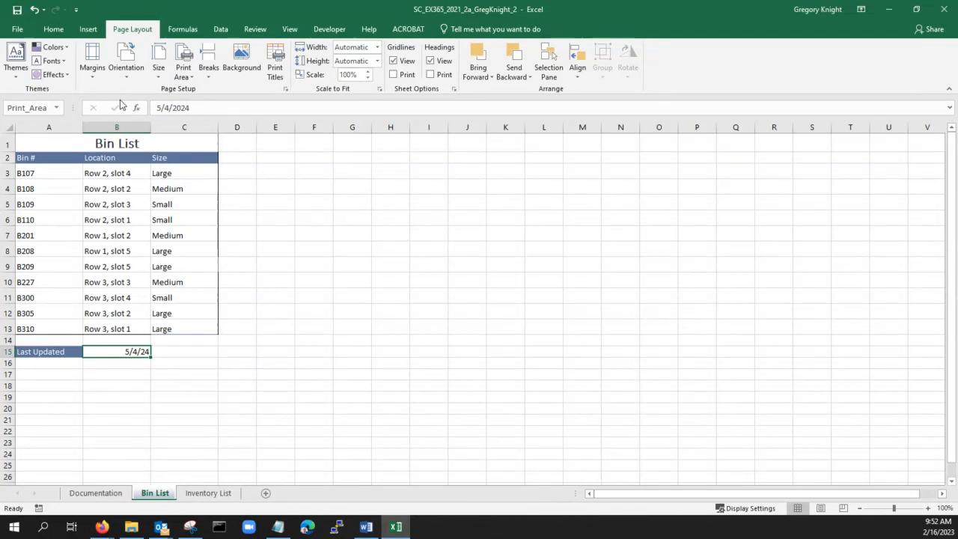
{"action": "left_click", "coordinate": [57, 109]}
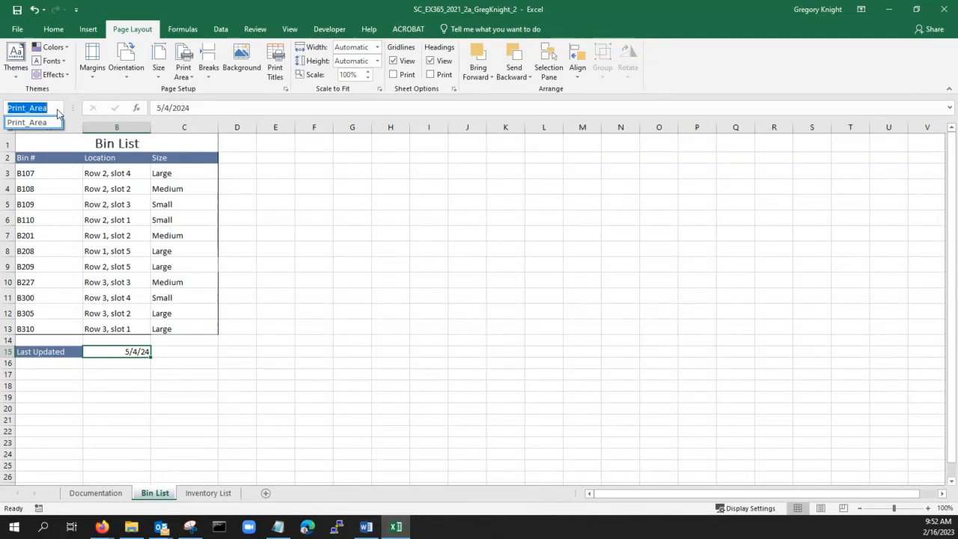
{"action": "left_click", "coordinate": [57, 110]}
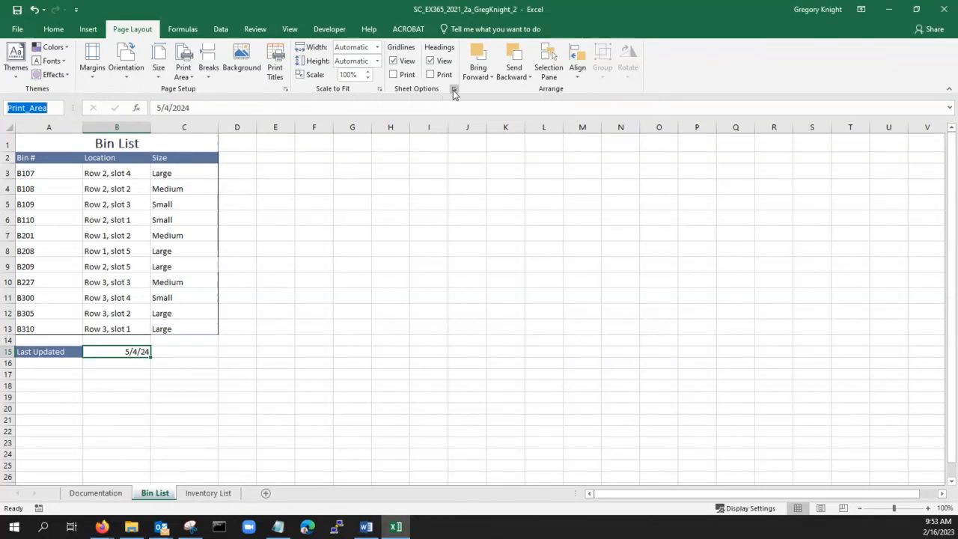
- Add a custom page header to the Bin List worksheet with Warehouse Bins in its center section
{"action": "left_click", "coordinate": [286, 89]}
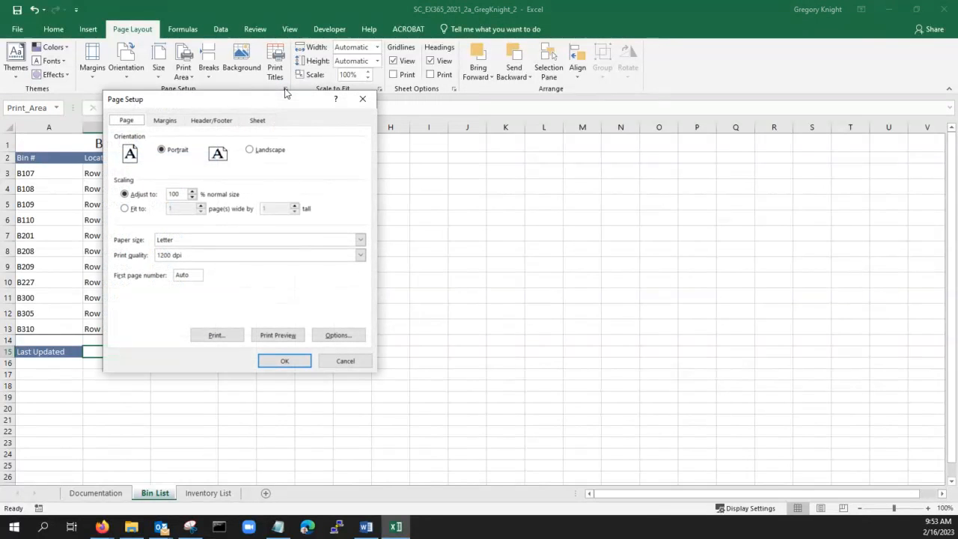
{"action": "left_click", "coordinate": [215, 122]}
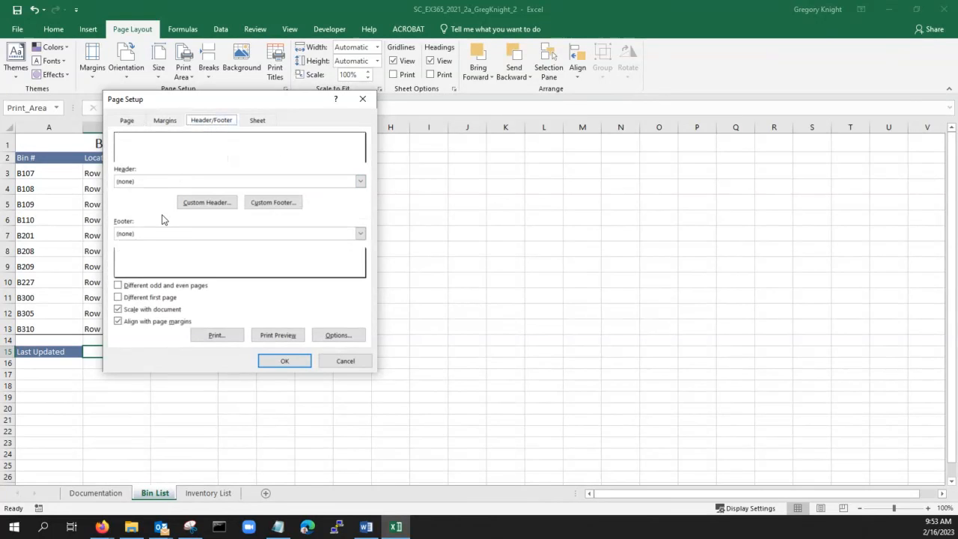
{"action": "left_click", "coordinate": [137, 183]}
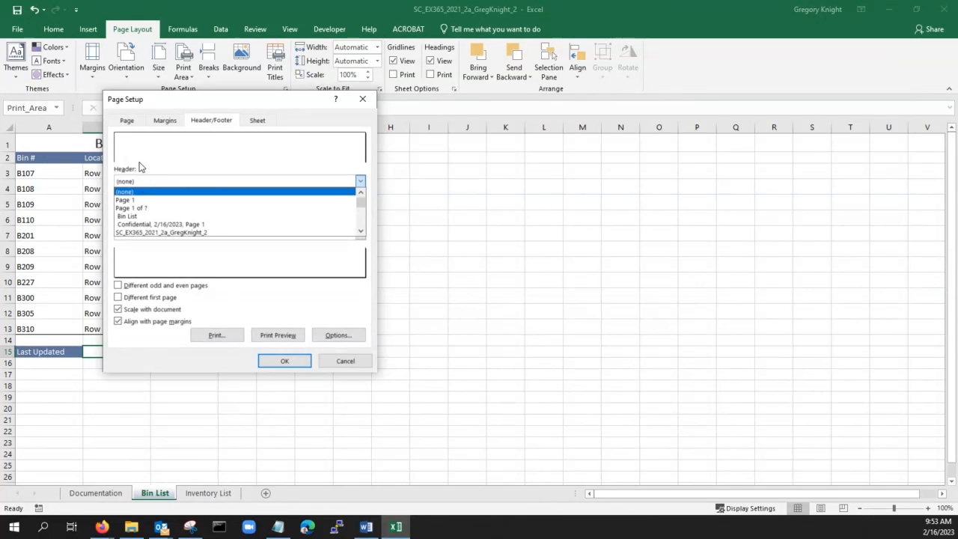
{"action": "left_click", "coordinate": [139, 149]}
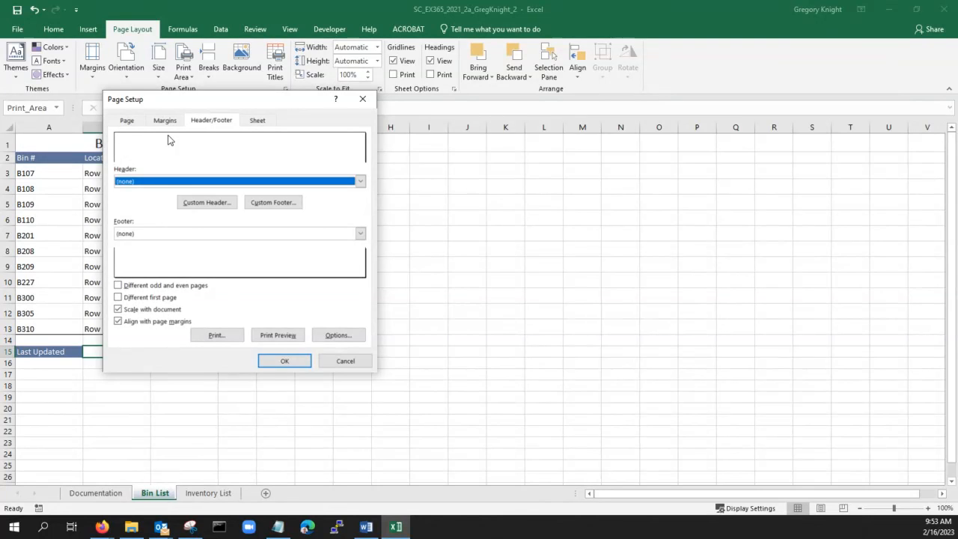
{"action": "left_click", "coordinate": [199, 204]}
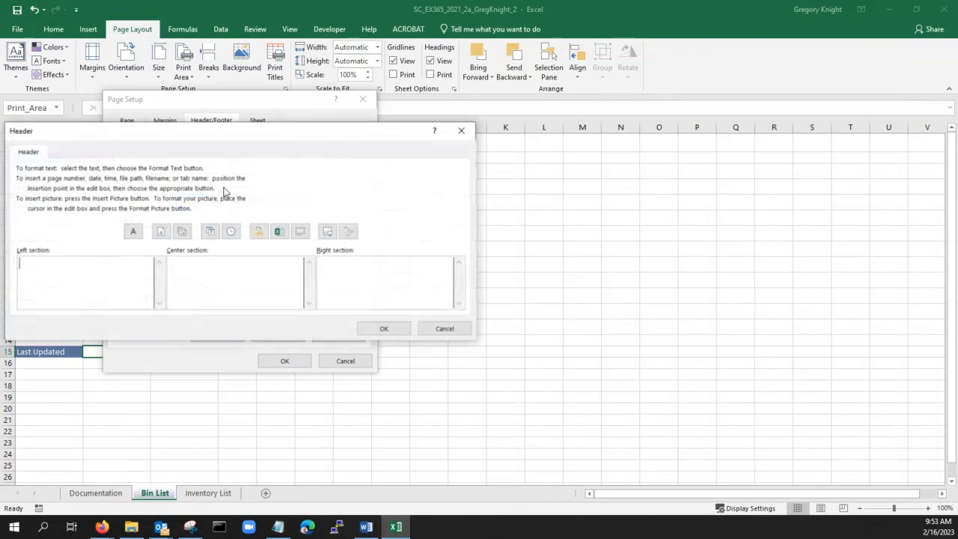
{"action": "left_click", "coordinate": [193, 269]}
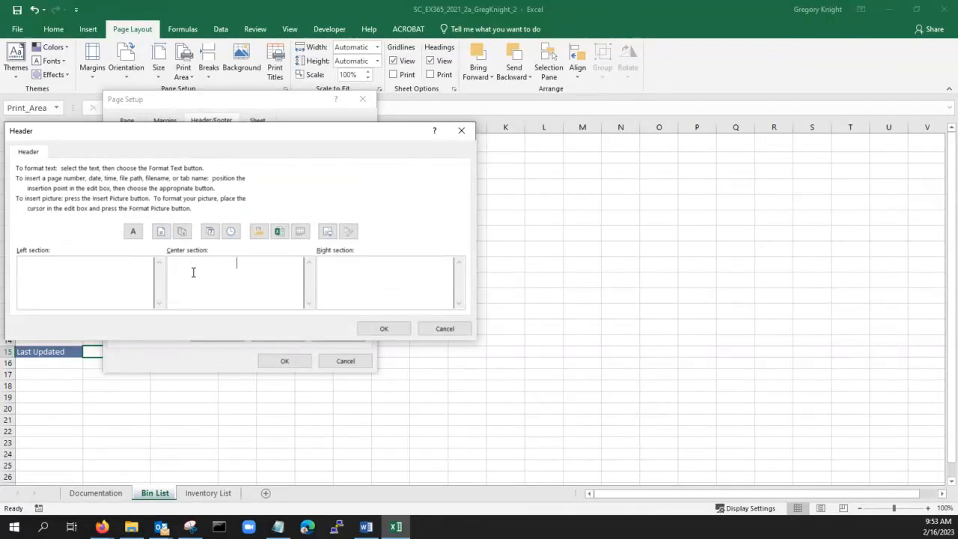
{"action": "type", "text": "Warehouse Bins"}
{"action": "left_click", "coordinate": [380, 329]}
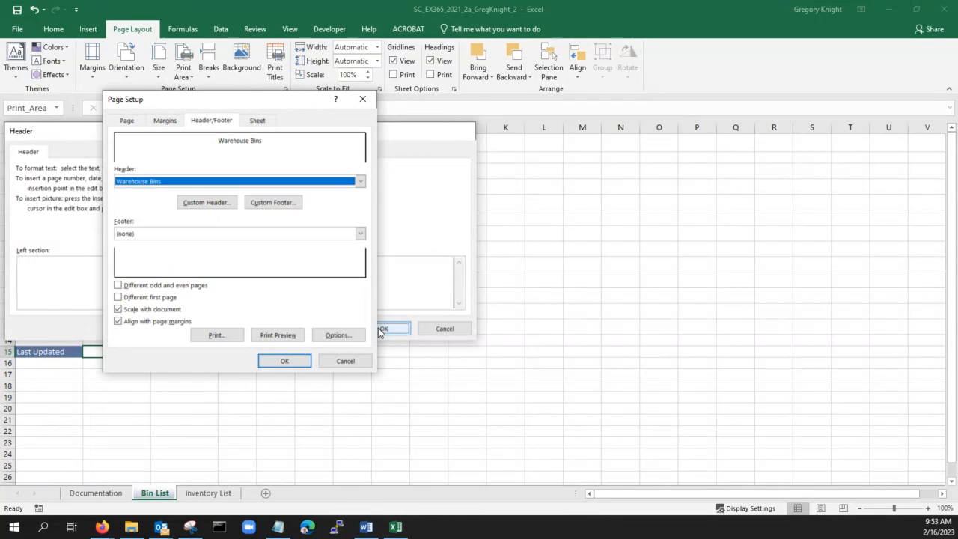
{"action": "left_click", "coordinate": [275, 362]}
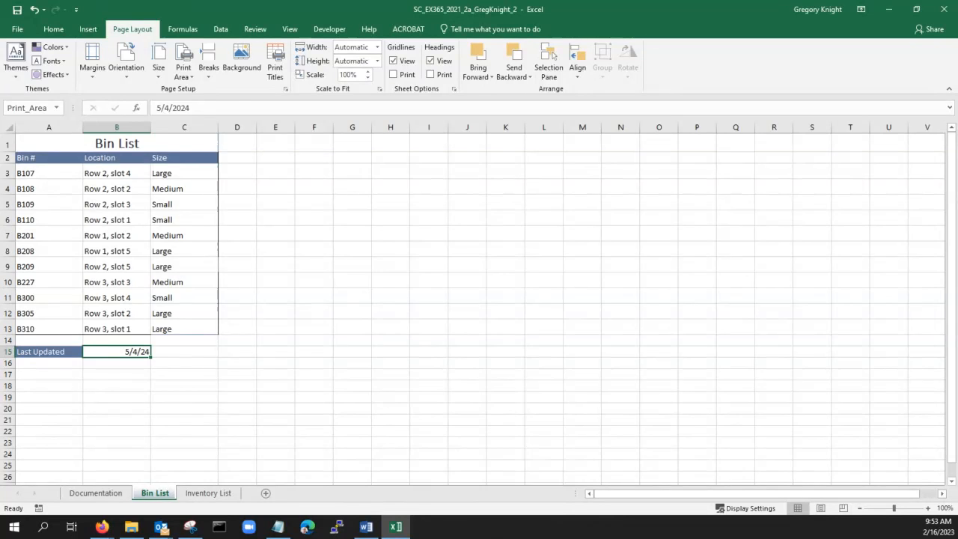
- Bring the Word instructions over the workbook and strike through completed steps 4 and 5
{"action": "left_click_drag", "start_coordinate": [0, 30], "coordinate": [344, 100]}
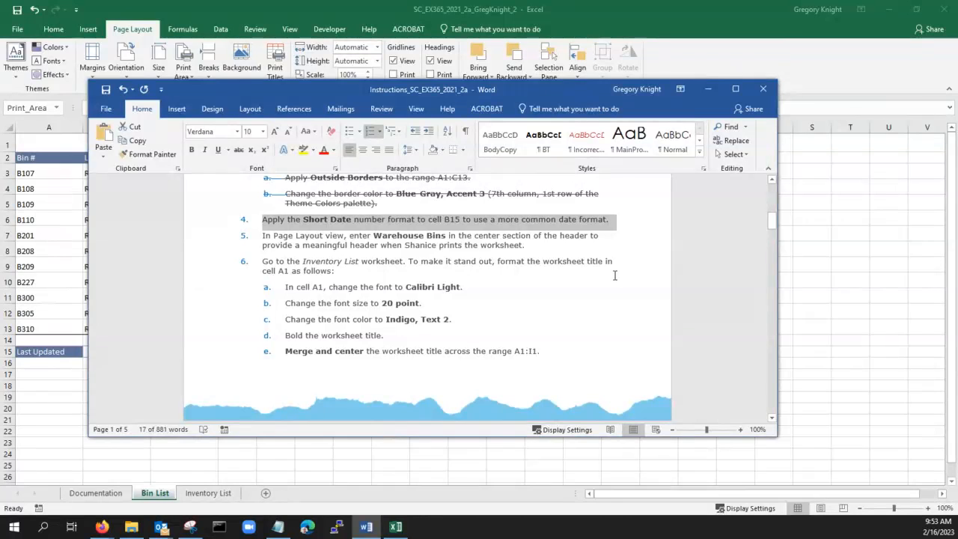
{"action": "left_click_drag", "start_coordinate": [566, 250], "coordinate": [231, 225]}
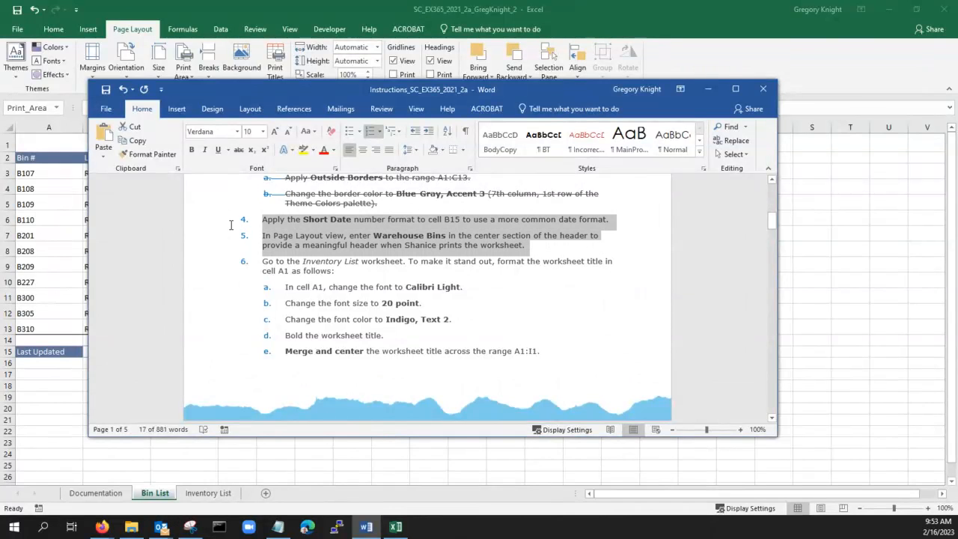
{"action": "left_click", "coordinate": [334, 169]}
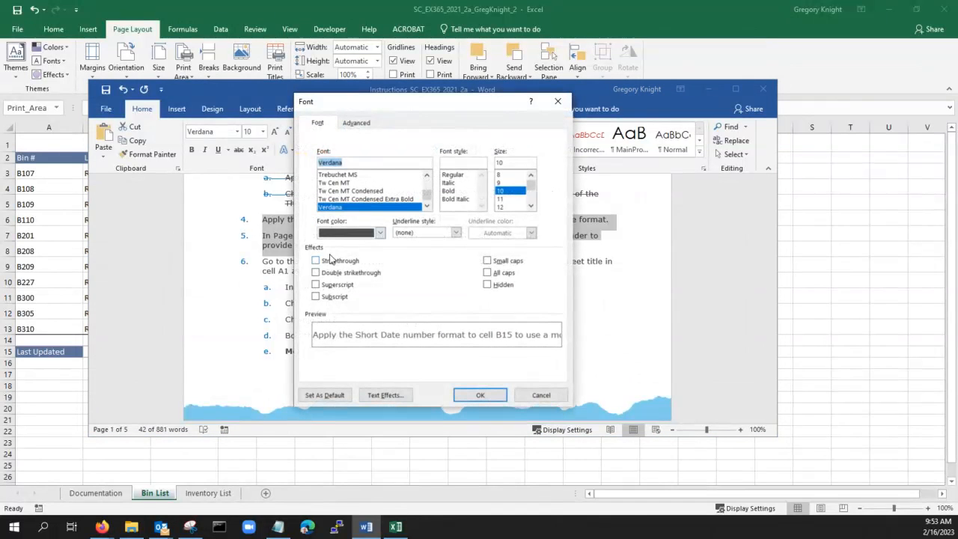
{"action": "left_click", "coordinate": [316, 260]}
{"action": "left_click", "coordinate": [480, 396]}
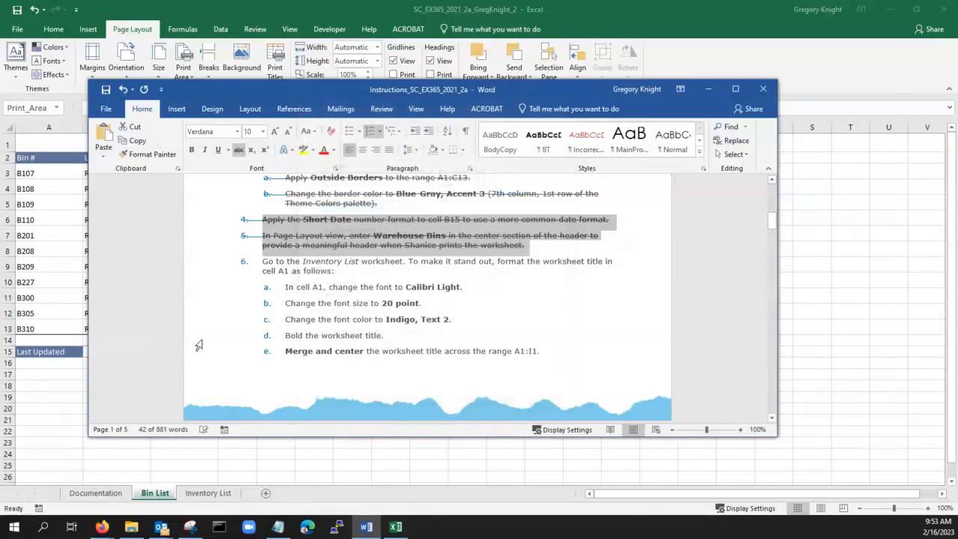
{"action": "left_click", "coordinate": [238, 298]}
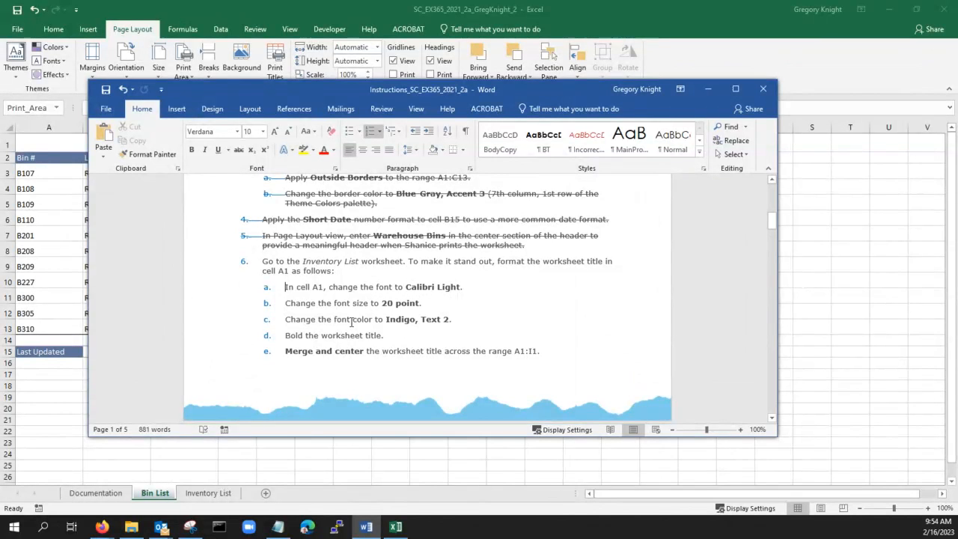
- Move the Word instructions off to the other monitor, select the Bin List title in cell A1 and switch back to Word
{"action": "left_click_drag", "start_coordinate": [389, 94], "coordinate": [0, 236]}
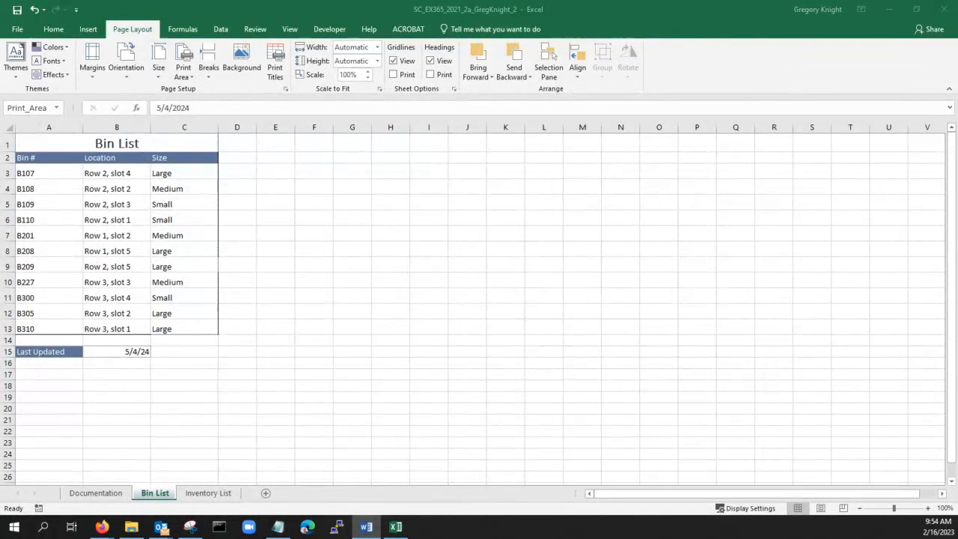
{"action": "left_click", "coordinate": [57, 147]}
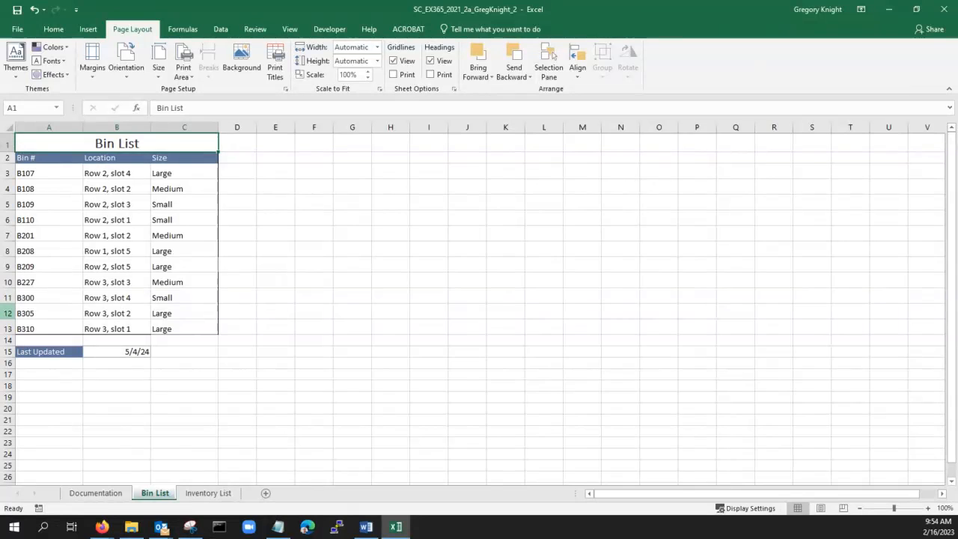
{"action": "key", "text": "alt+Tab"}
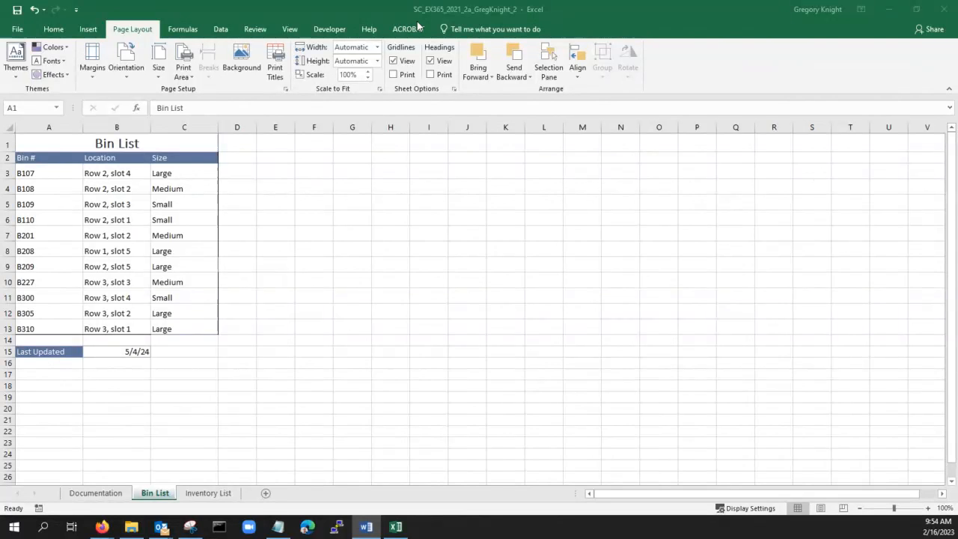
- Set the font size of the Bin List title in cell A1 to 20 points
{"action": "left_click", "coordinate": [64, 141]}
{"action": "left_click", "coordinate": [53, 30]}
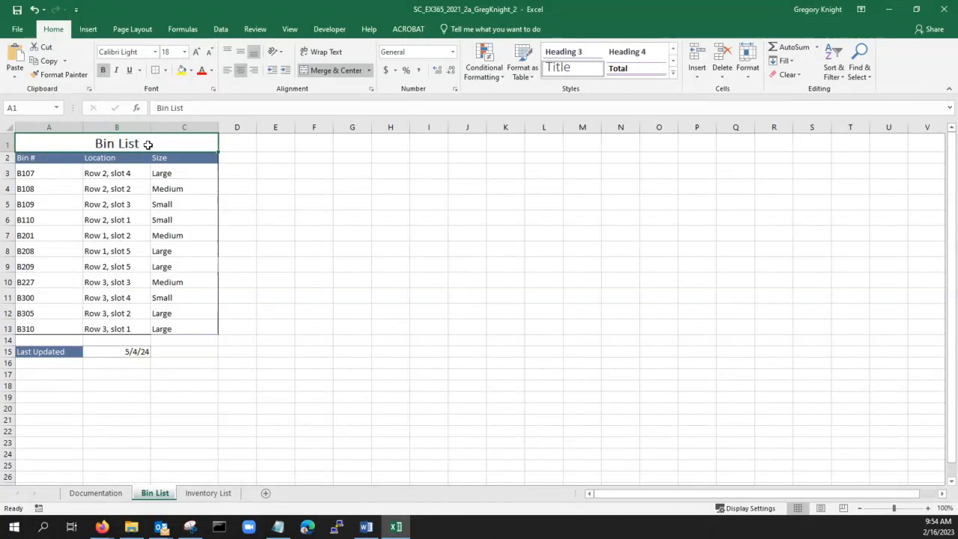
{"action": "left_click", "coordinate": [184, 52]}
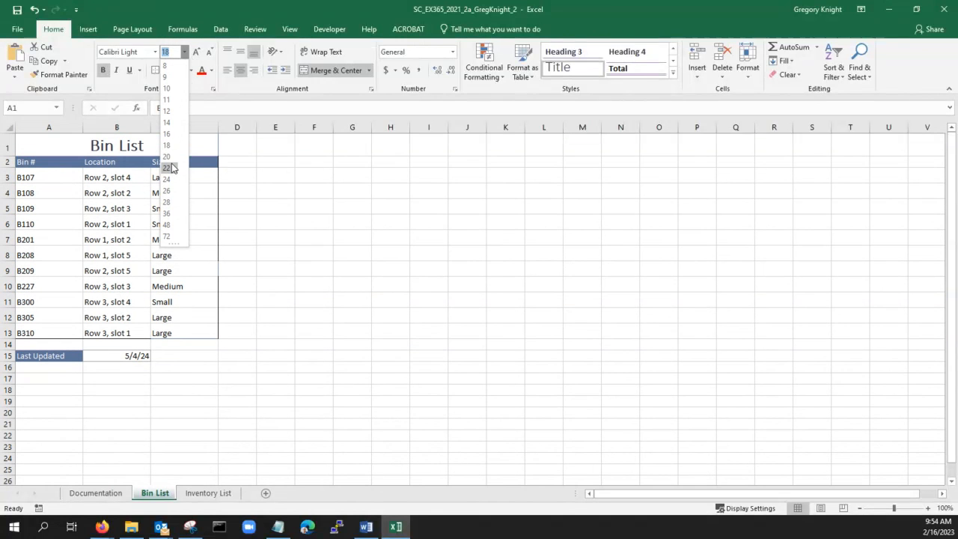
{"action": "left_click", "coordinate": [167, 156]}
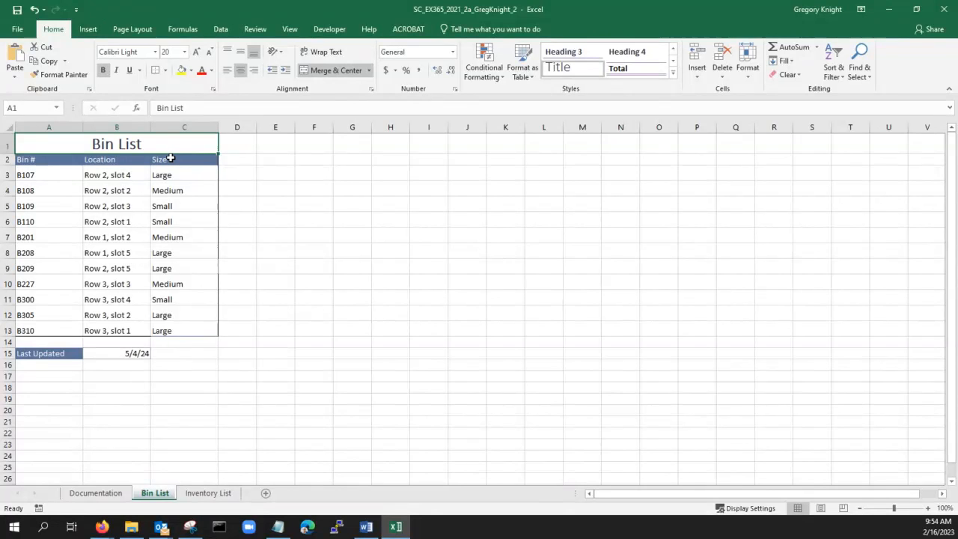
{"action": "left_click", "coordinate": [213, 71]}
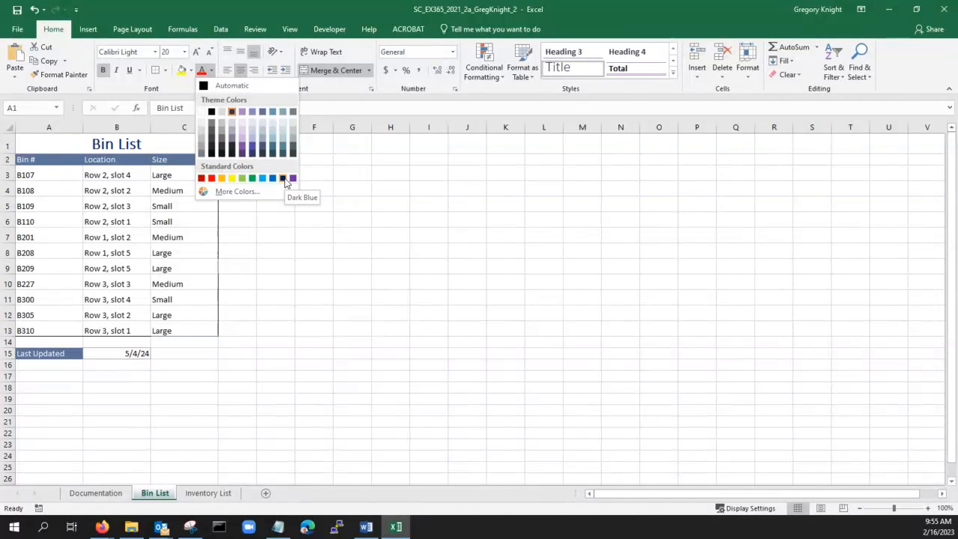
{"action": "left_click", "coordinate": [235, 191]}
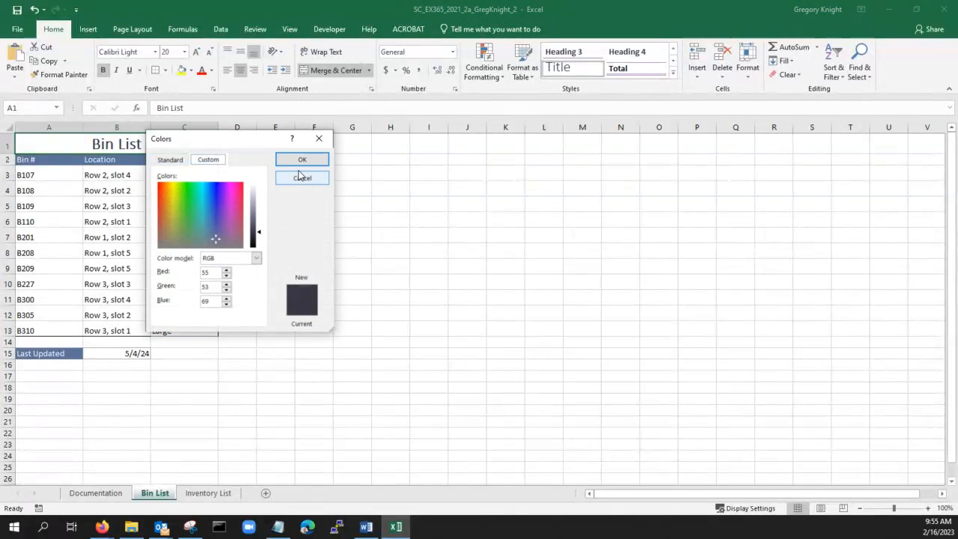
{"action": "left_click", "coordinate": [175, 161]}
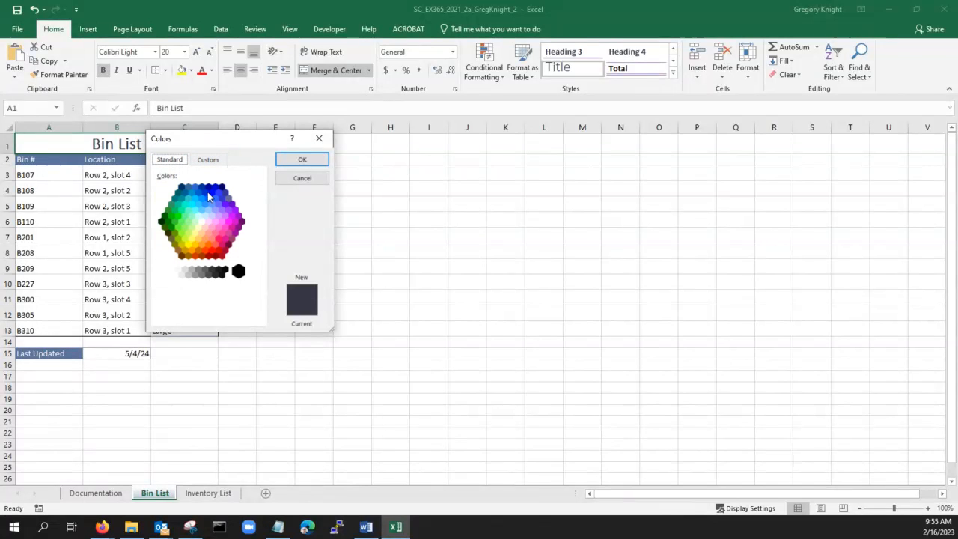
{"action": "left_click", "coordinate": [207, 191]}
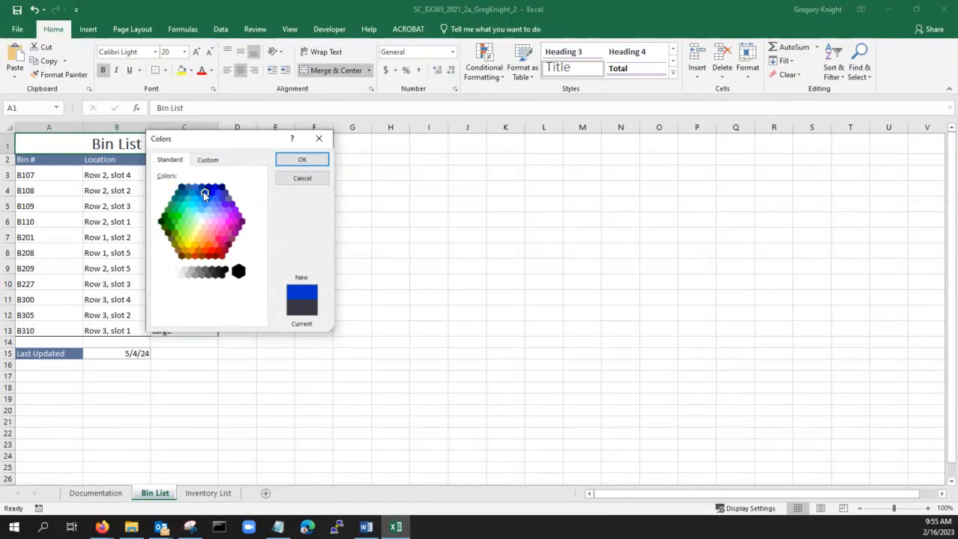
{"action": "left_click", "coordinate": [295, 178]}
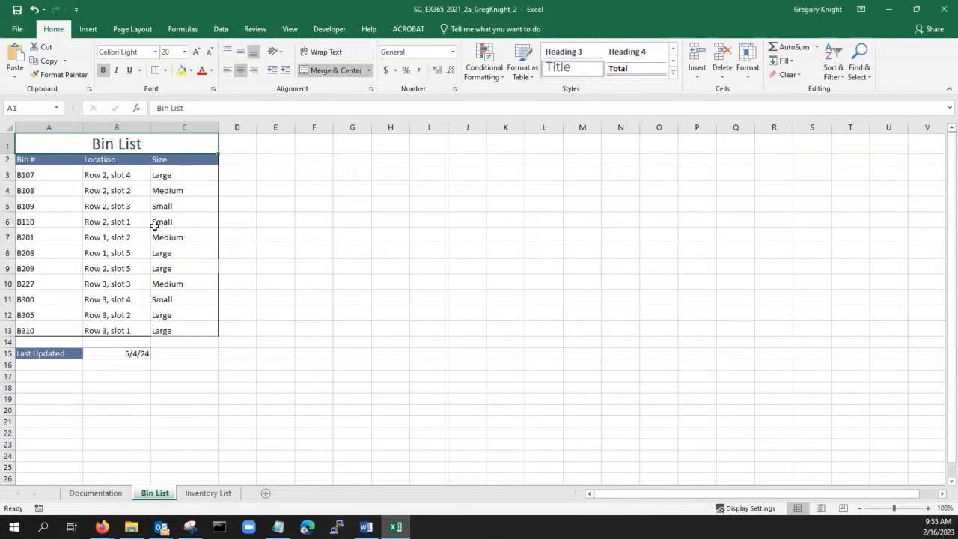
- Search the available commands for indigo and leave the search
{"action": "left_click", "coordinate": [466, 28]}
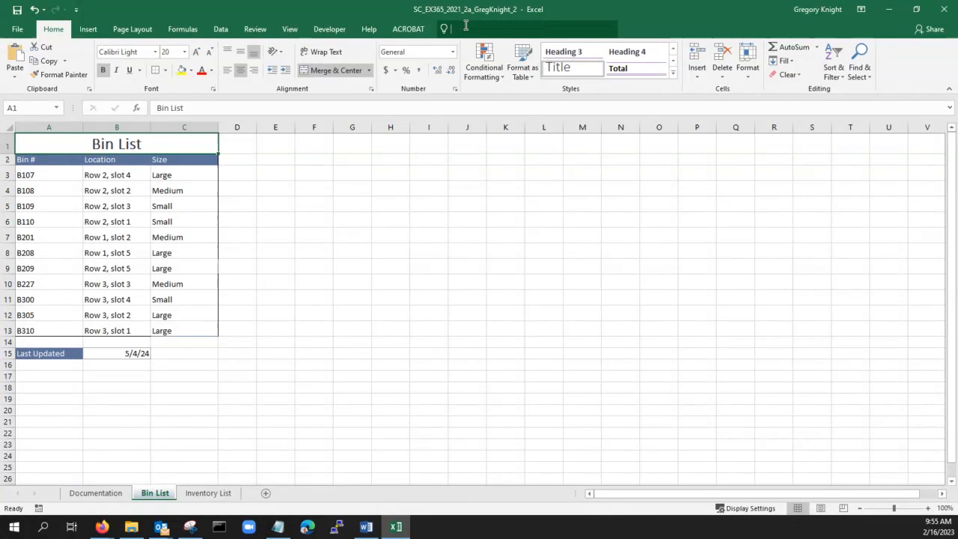
{"action": "type", "text": "ind"}
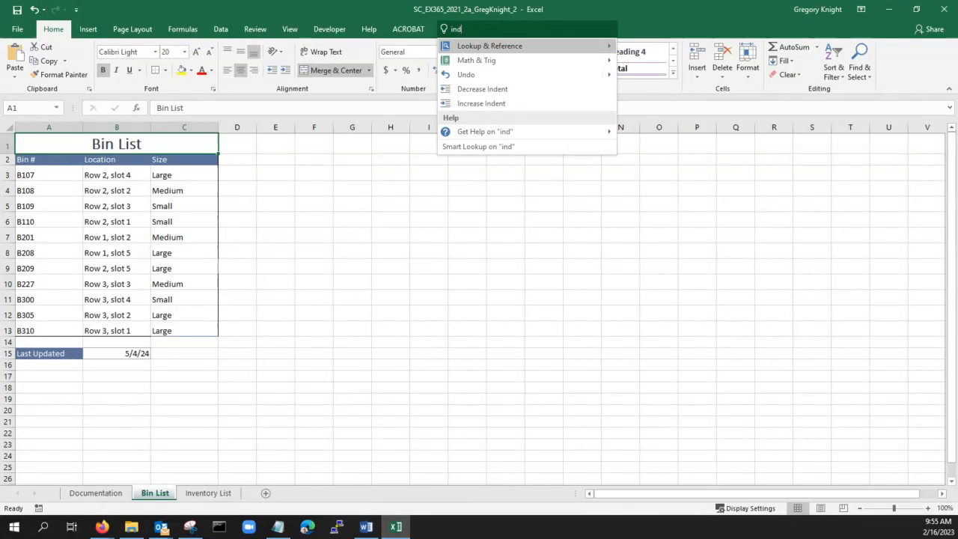
{"action": "type", "text": "igo"}
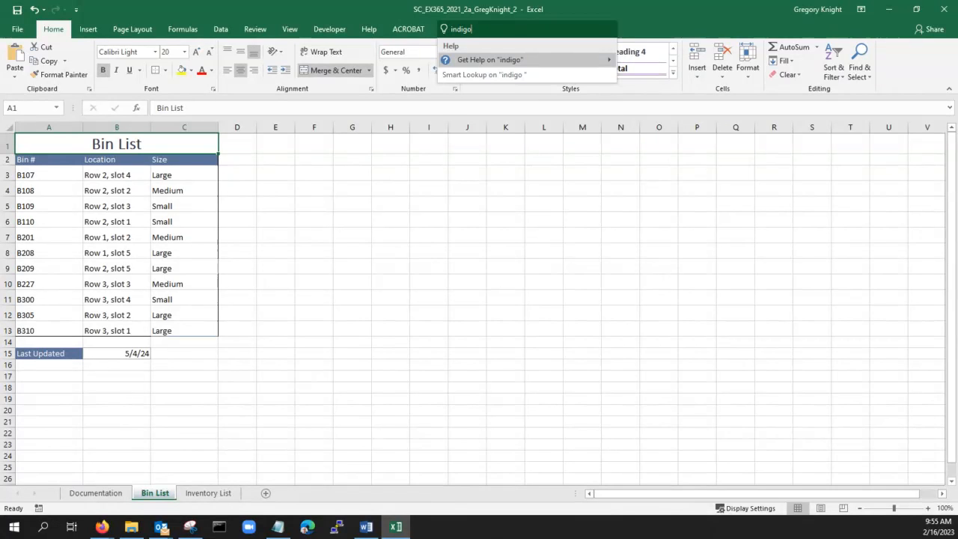
{"action": "key", "text": "BackSpace"}
{"action": "key", "text": "BackSpace"}
{"action": "key", "text": "BackSpace"}
{"action": "key", "text": "BackSpace"}
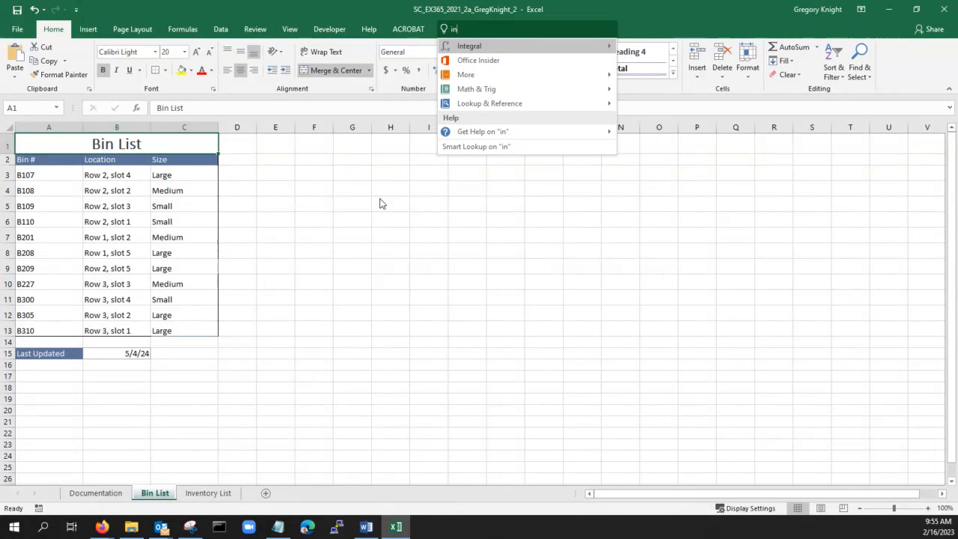
{"action": "key", "text": "Escape"}
- Apply the Indigo, Text 2 theme font color to the Bin List title in cell A1
{"action": "right_click", "coordinate": [88, 140]}
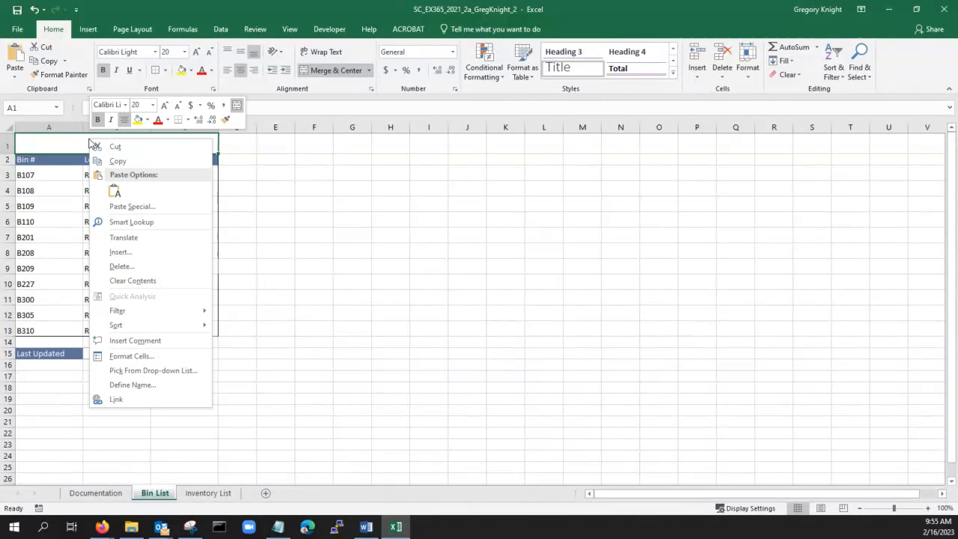
{"action": "left_click", "coordinate": [166, 121]}
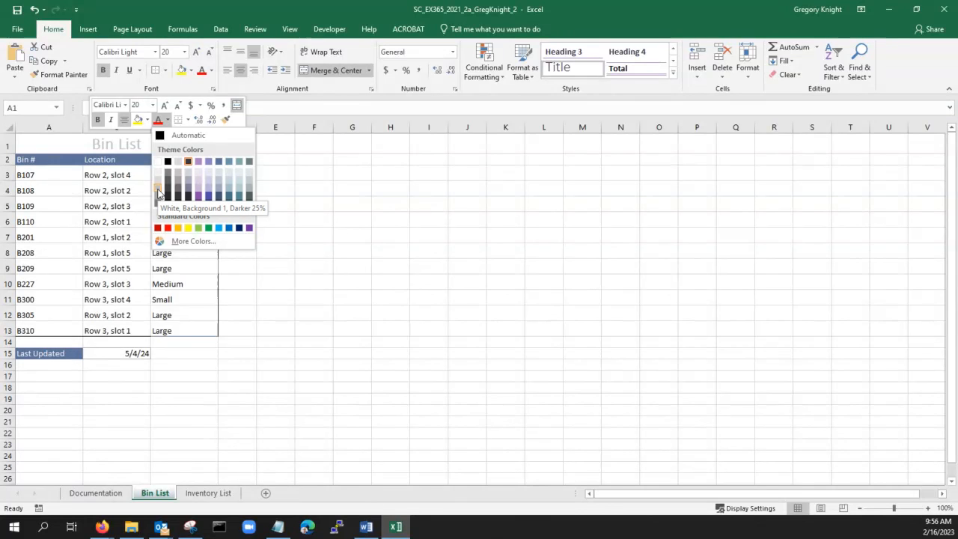
{"action": "left_click", "coordinate": [188, 162]}
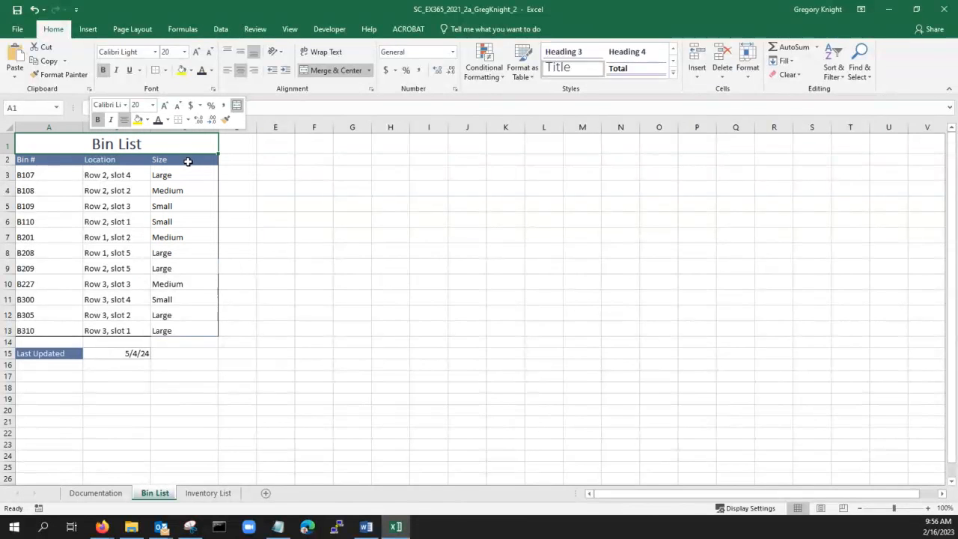
{"action": "left_click", "coordinate": [279, 196]}
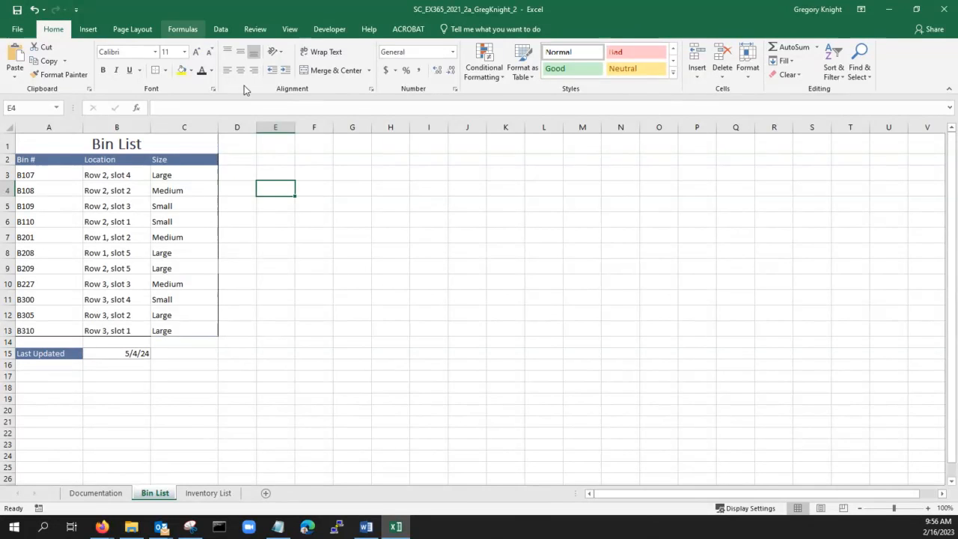
- Switch bold off and back on for the Bin List title in cell A1
{"action": "left_click", "coordinate": [148, 136]}
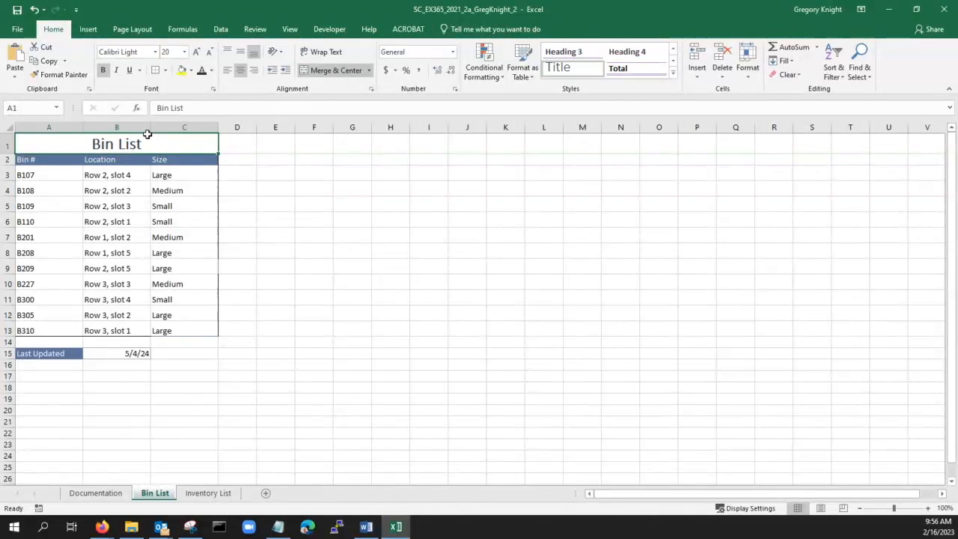
{"action": "left_click", "coordinate": [104, 70]}
{"action": "left_click", "coordinate": [105, 69]}
{"action": "left_click", "coordinate": [390, 186]}
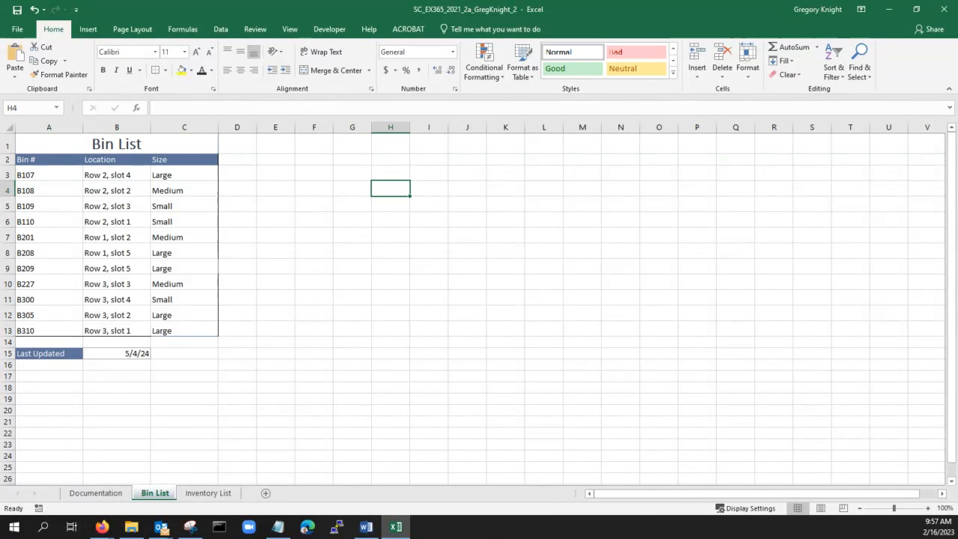
- Merge and center the Bin List title across the range A1:I1
{"action": "left_click", "coordinate": [50, 144]}
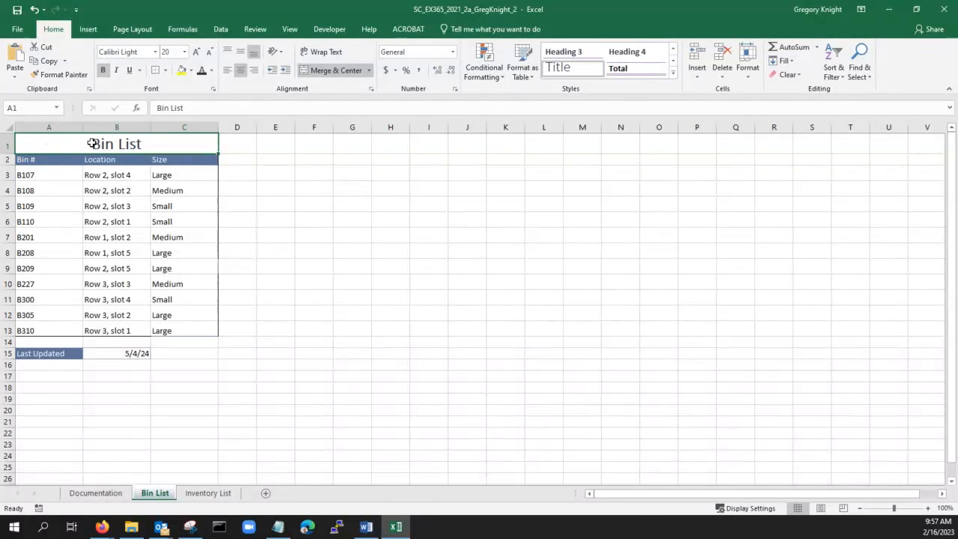
{"action": "left_click", "coordinate": [337, 253]}
{"action": "left_click_drag", "start_coordinate": [74, 142], "coordinate": [421, 129]}
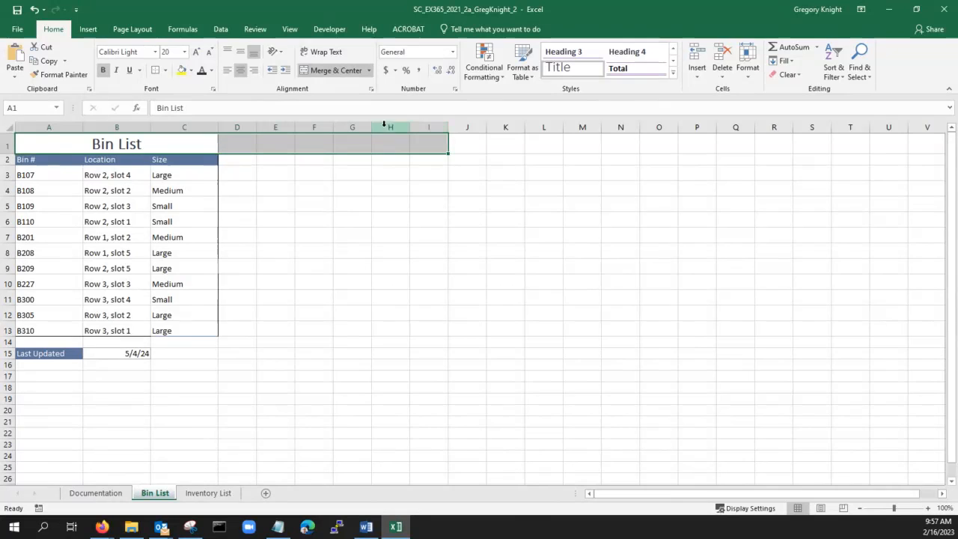
{"action": "left_click", "coordinate": [330, 71]}
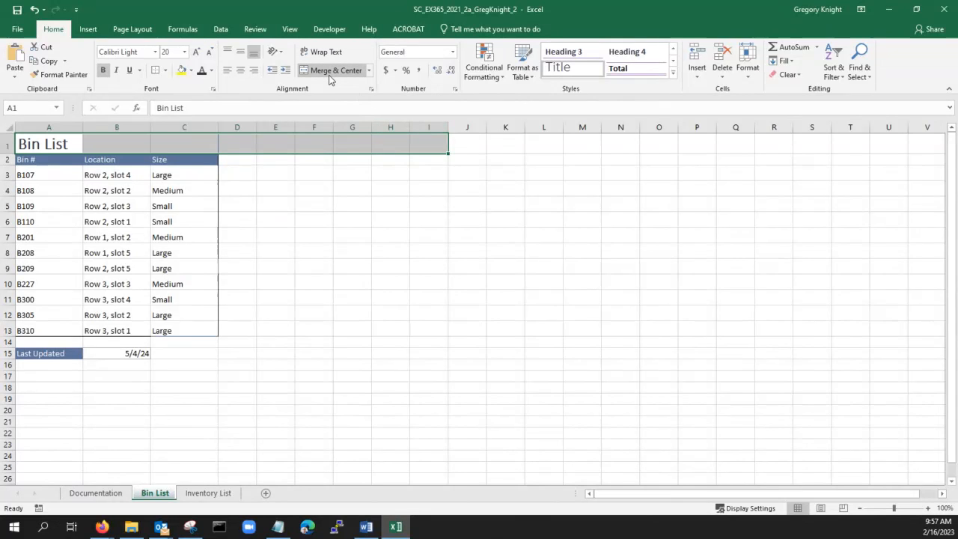
{"action": "left_click", "coordinate": [329, 71]}
{"action": "left_click", "coordinate": [357, 278]}
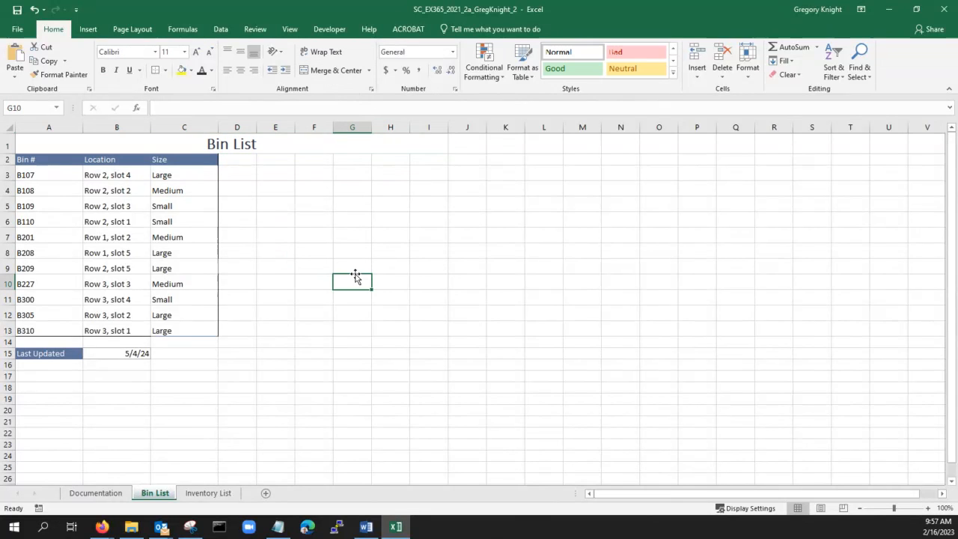
{"action": "left_click", "coordinate": [303, 145]}
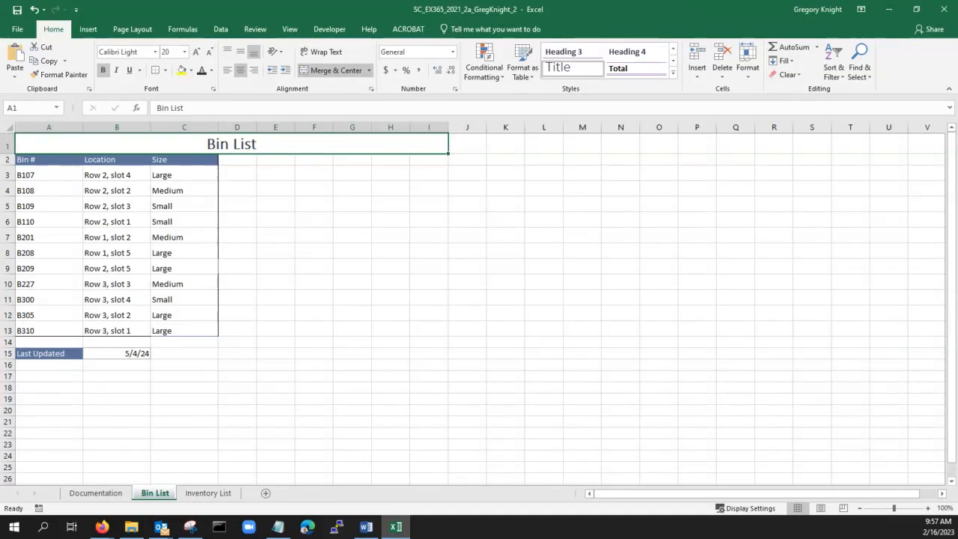
- Bring the Word instructions over the workbook, read step 7 and the steps following it, and minimize the document
{"action": "key", "text": "alt+Tab"}
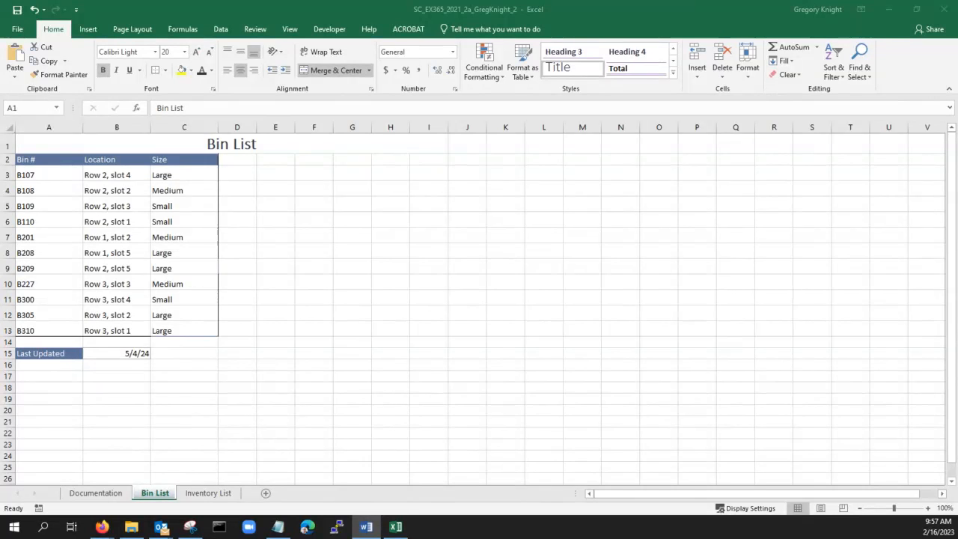
{"action": "left_click_drag", "start_coordinate": [0, 8], "coordinate": [271, 77]}
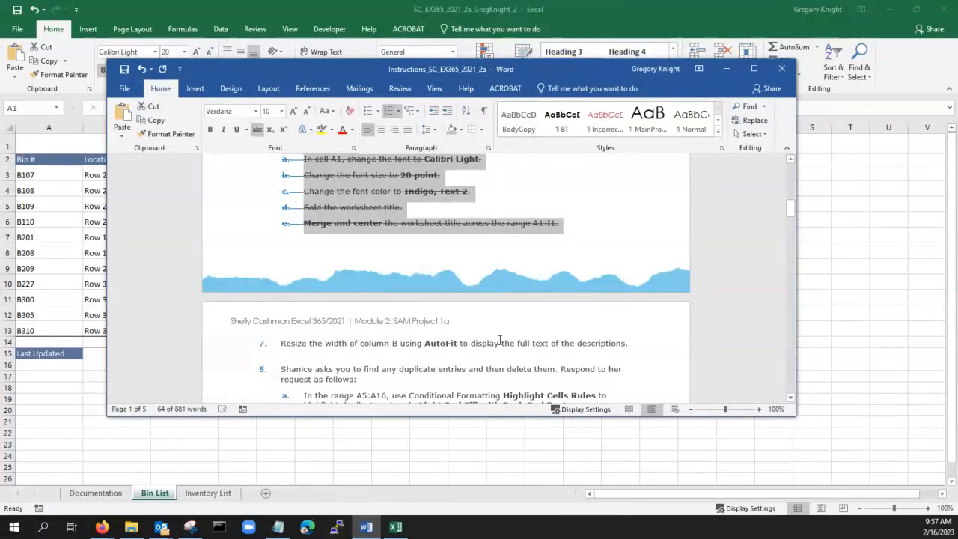
{"action": "scroll", "coordinate": [439, 277], "scroll_direction": "up", "scroll_amount": 1}
{"action": "scroll", "coordinate": [442, 274], "scroll_direction": "down", "scroll_amount": 3}
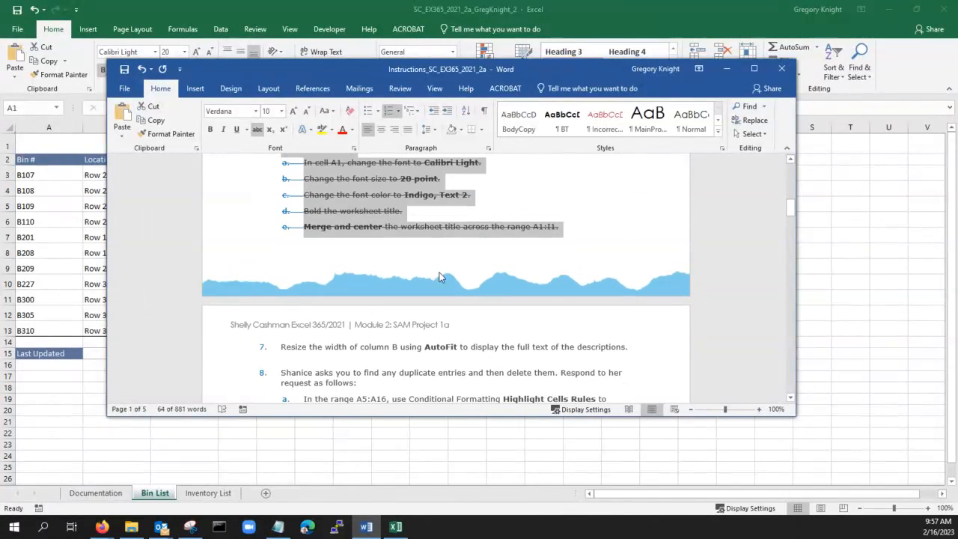
{"action": "scroll", "coordinate": [439, 272], "scroll_direction": "down", "scroll_amount": 1}
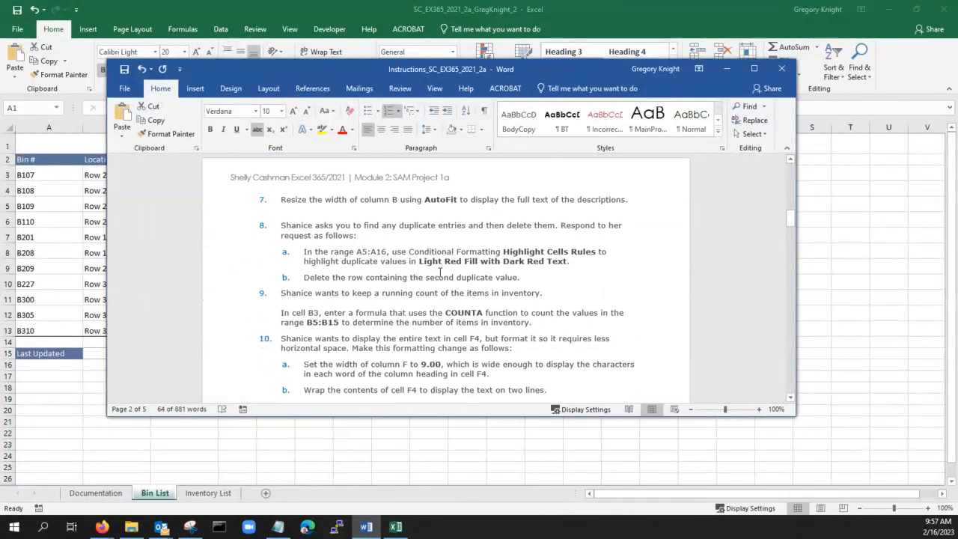
{"action": "scroll", "coordinate": [439, 272], "scroll_direction": "down", "scroll_amount": 1}
{"action": "left_click", "coordinate": [355, 186]}
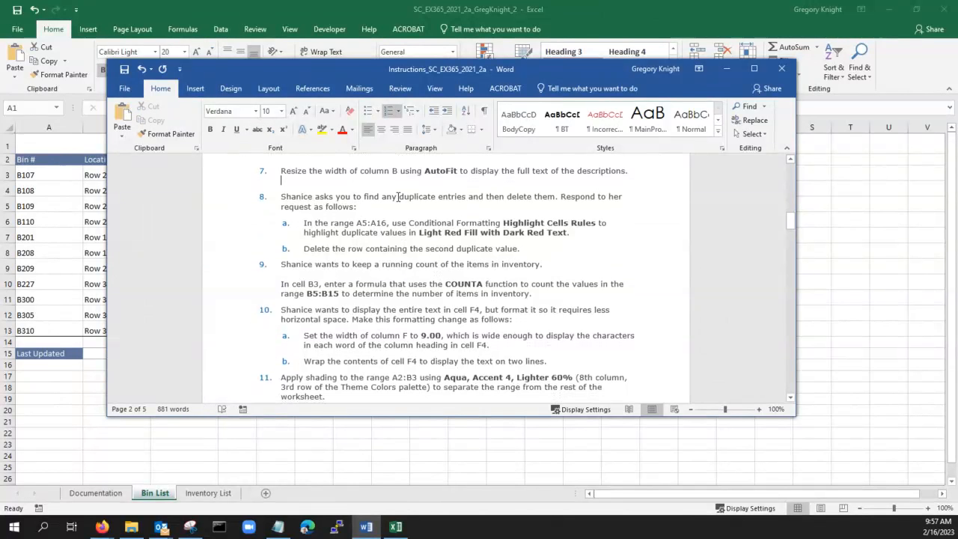
{"action": "scroll", "coordinate": [390, 197], "scroll_direction": "up", "scroll_amount": 1}
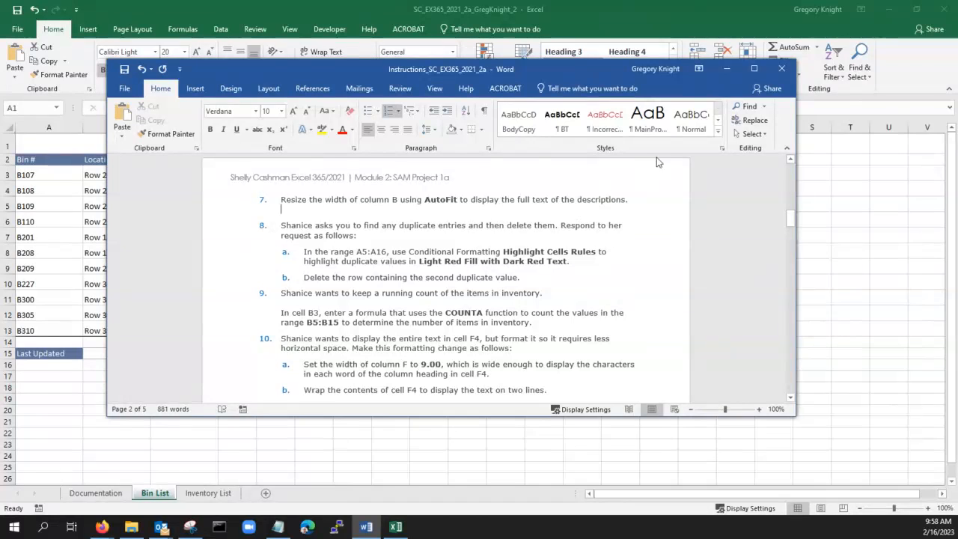
{"action": "left_click", "coordinate": [726, 71]}
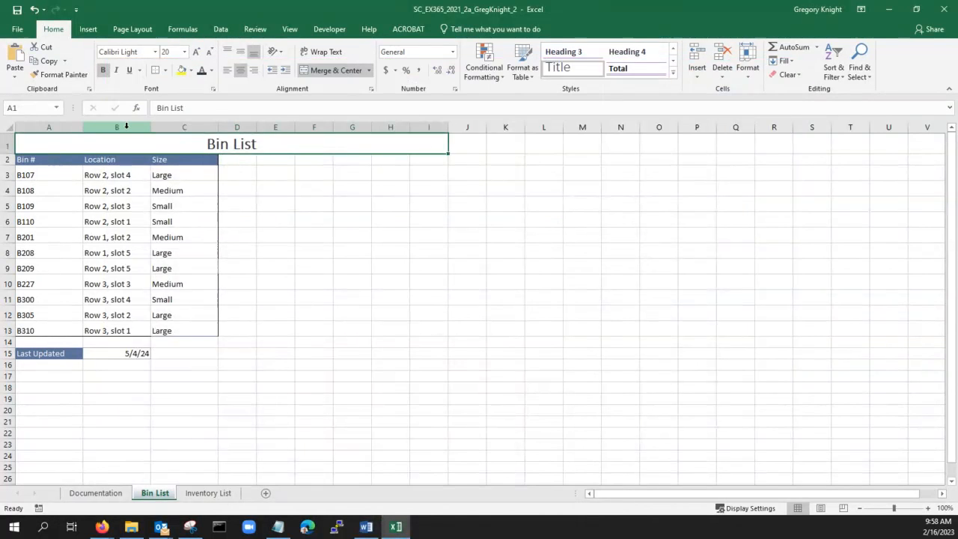
{"action": "left_click", "coordinate": [121, 129]}
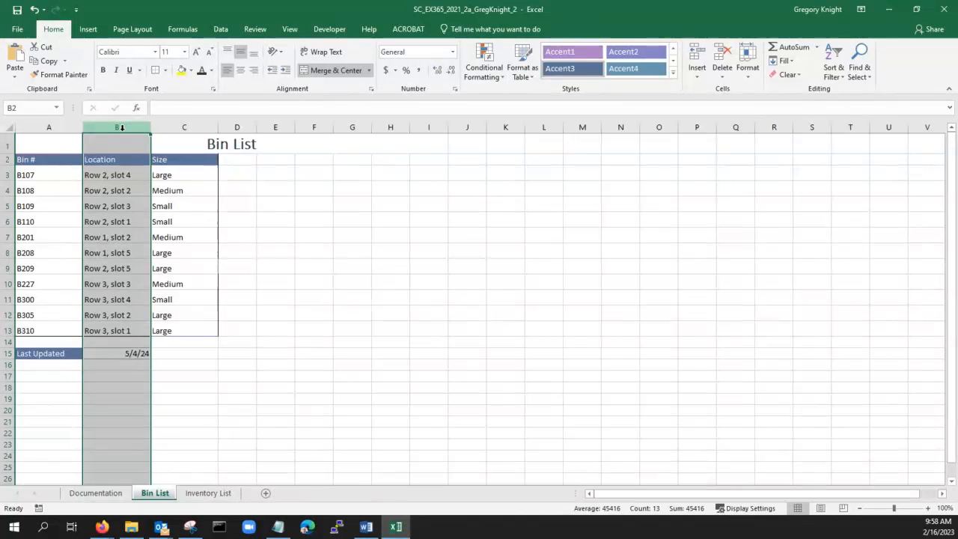
{"action": "left_click", "coordinate": [121, 152]}
{"action": "right_click", "coordinate": [121, 152]}
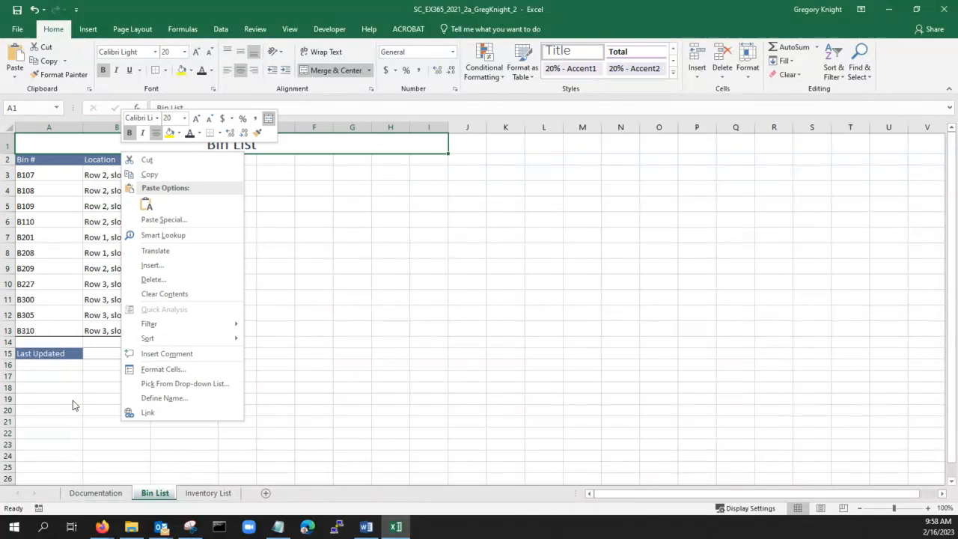
{"action": "key", "text": "Escape"}
- Search the help for autofit, open the article on changing column width or row height, and read its resizing instructions
{"action": "left_click", "coordinate": [106, 127]}
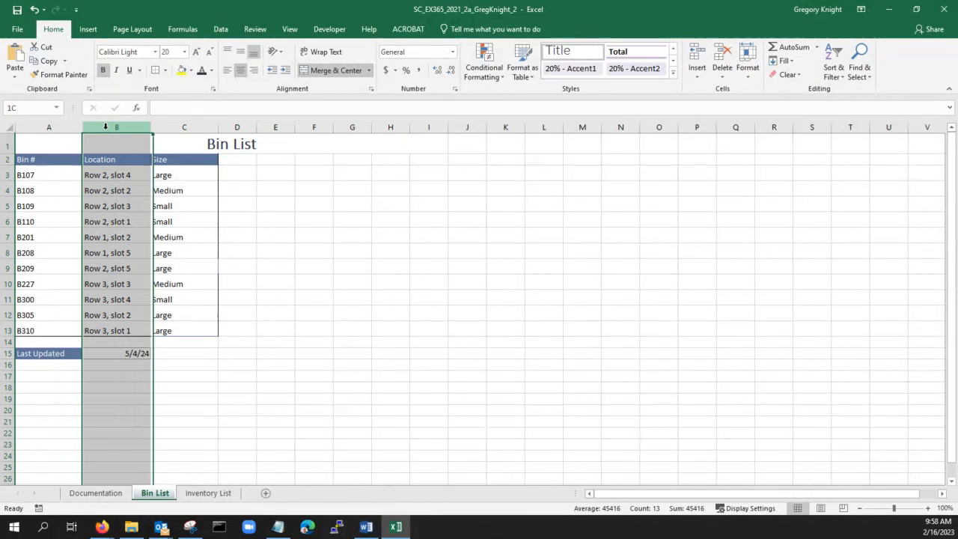
{"action": "left_click", "coordinate": [470, 31]}
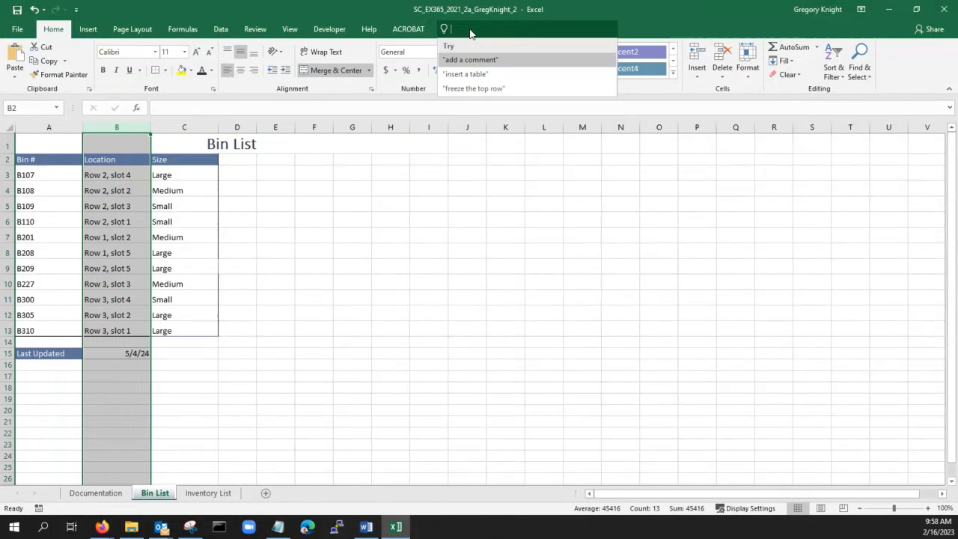
{"action": "type", "text": "autofit"}
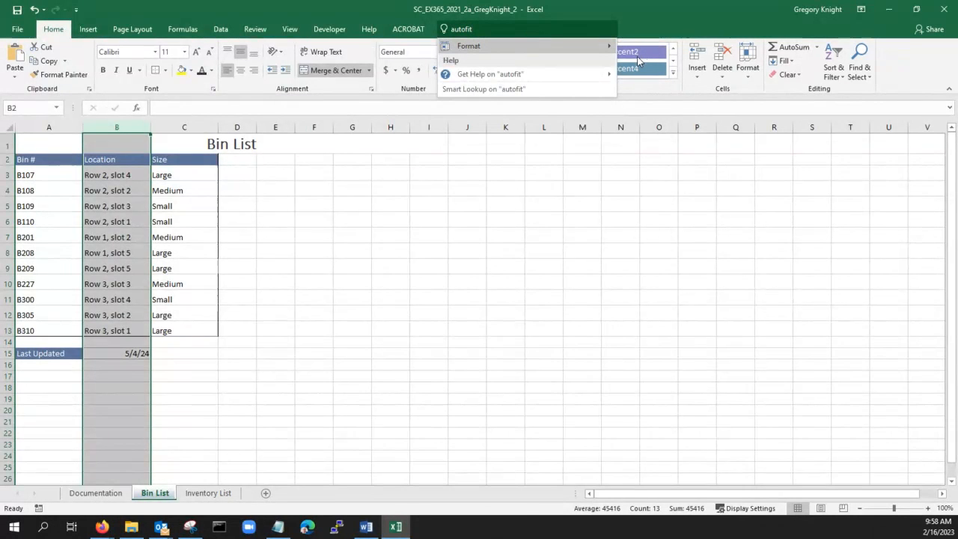
{"action": "mouse_move", "coordinate": [513, 75]}
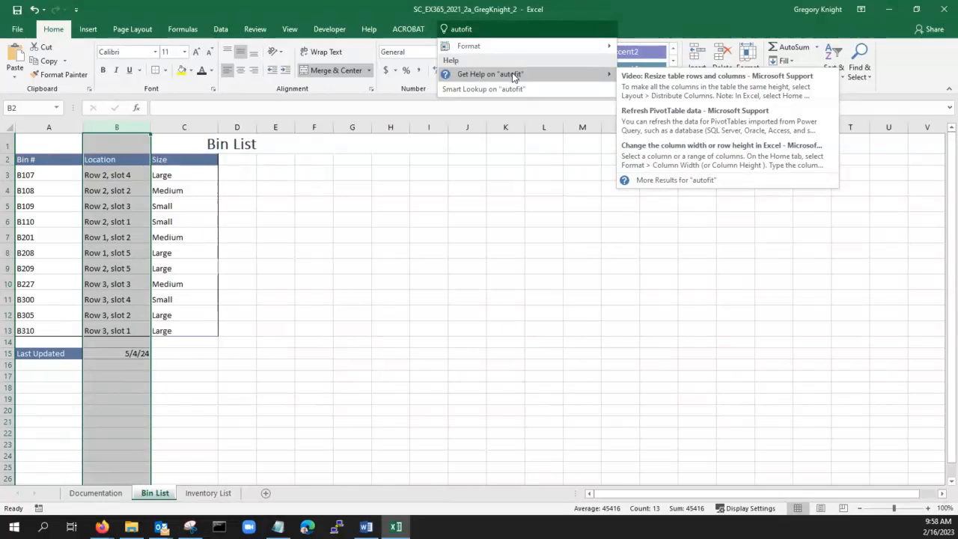
{"action": "left_click", "coordinate": [661, 162]}
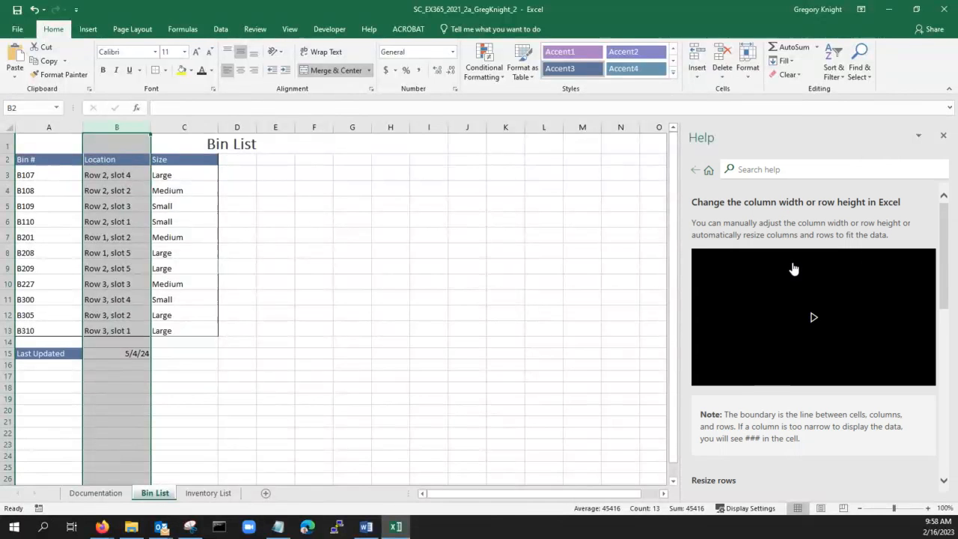
{"action": "scroll", "coordinate": [786, 275], "scroll_direction": "down", "scroll_amount": 3}
{"action": "scroll", "coordinate": [786, 275], "scroll_direction": "down", "scroll_amount": 1}
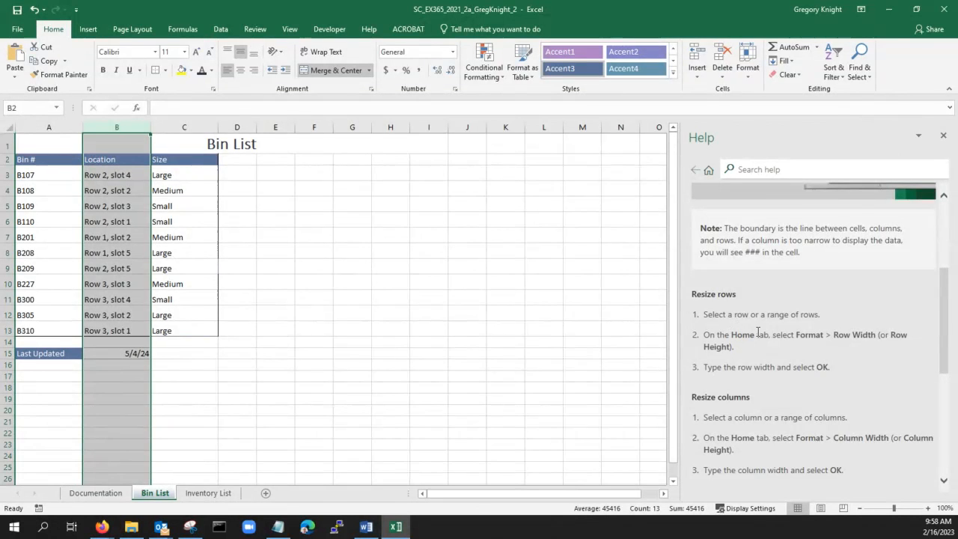
{"action": "scroll", "coordinate": [759, 331], "scroll_direction": "down", "scroll_amount": 1}
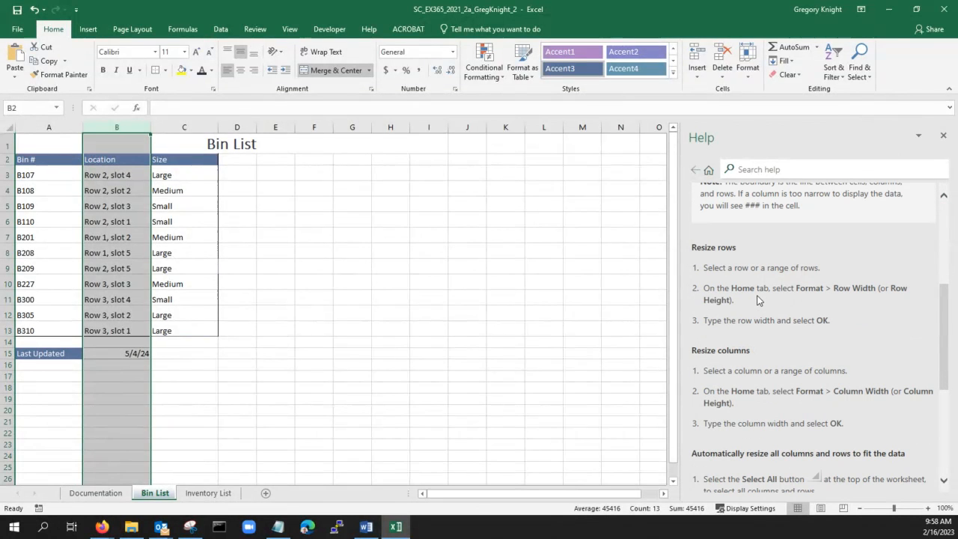
{"action": "scroll", "coordinate": [759, 300], "scroll_direction": "down", "scroll_amount": 2}
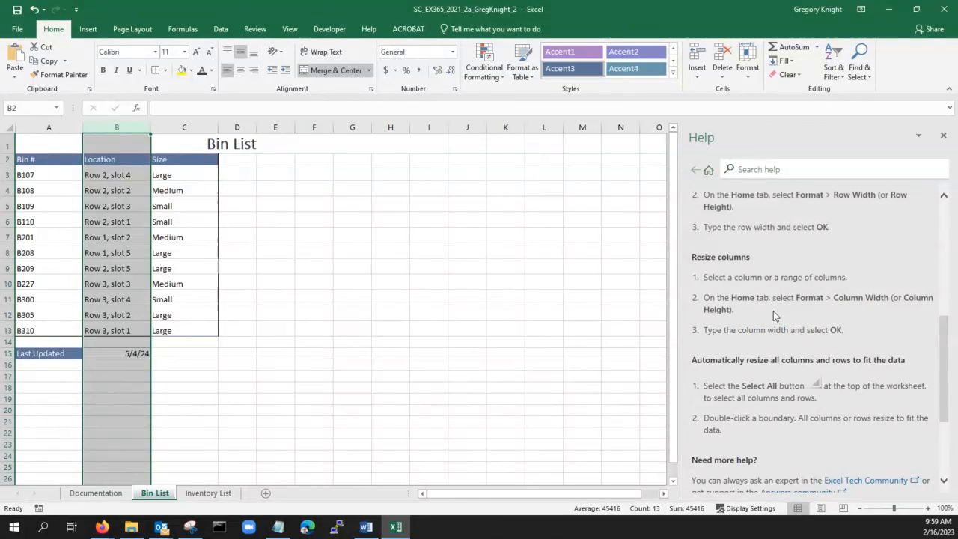
{"action": "scroll", "coordinate": [756, 393], "scroll_direction": "down", "scroll_amount": 2}
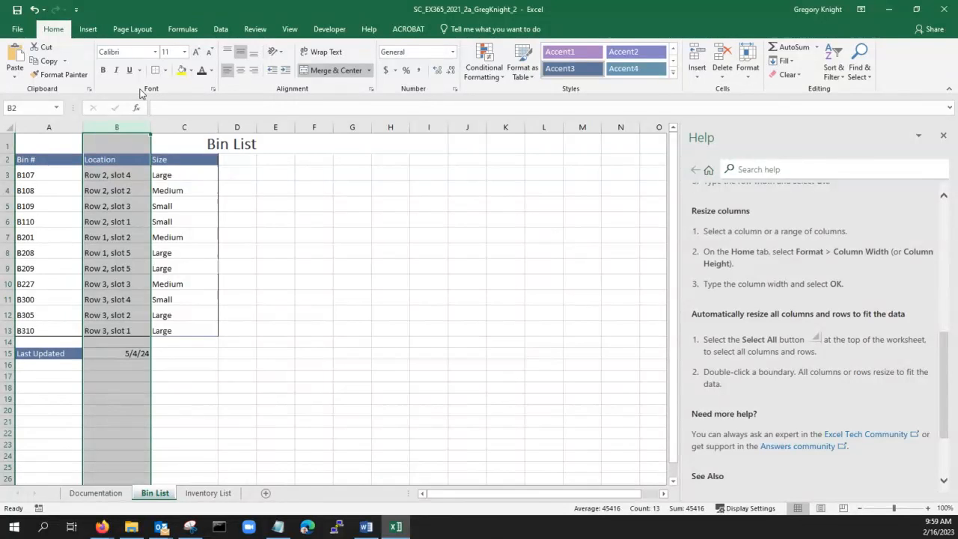
{"action": "right_click", "coordinate": [114, 126]}
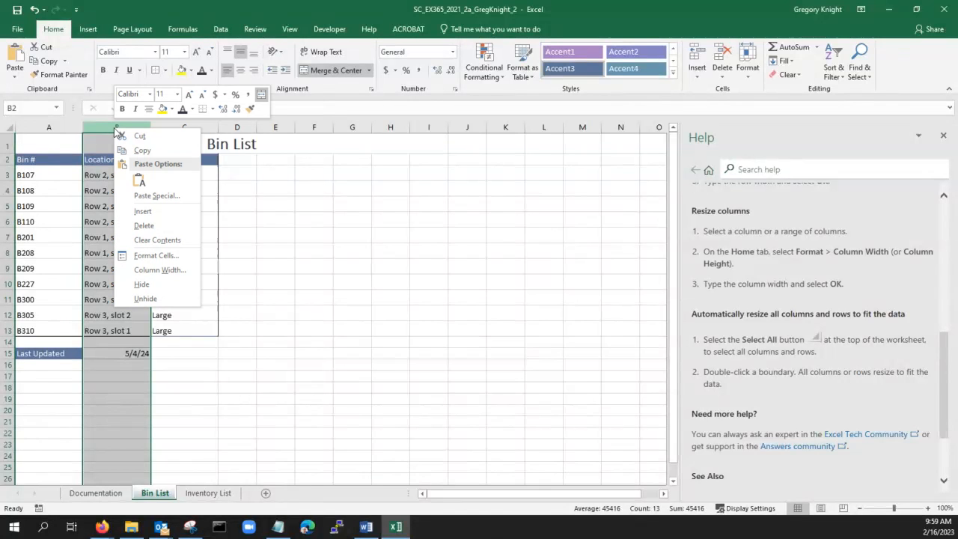
{"action": "left_click", "coordinate": [148, 270]}
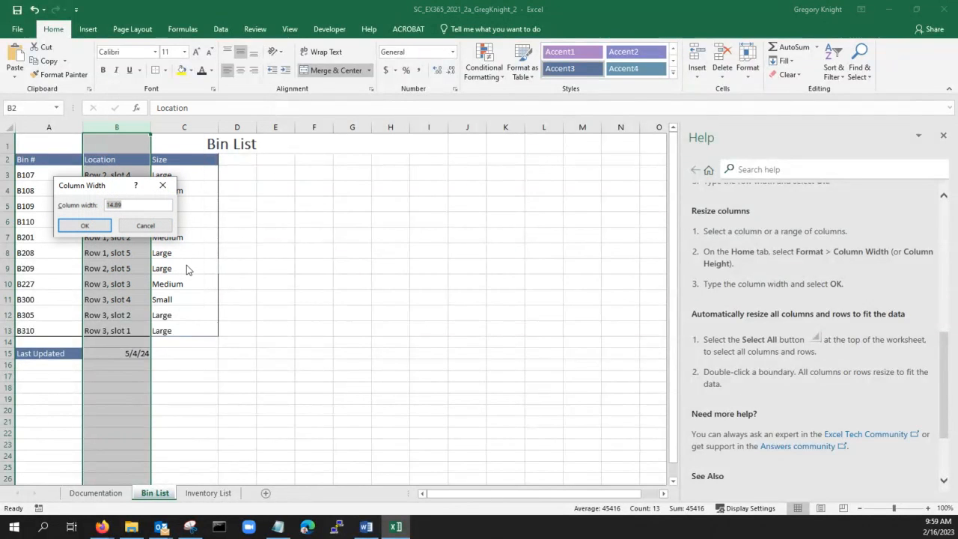
{"action": "left_click", "coordinate": [140, 229]}
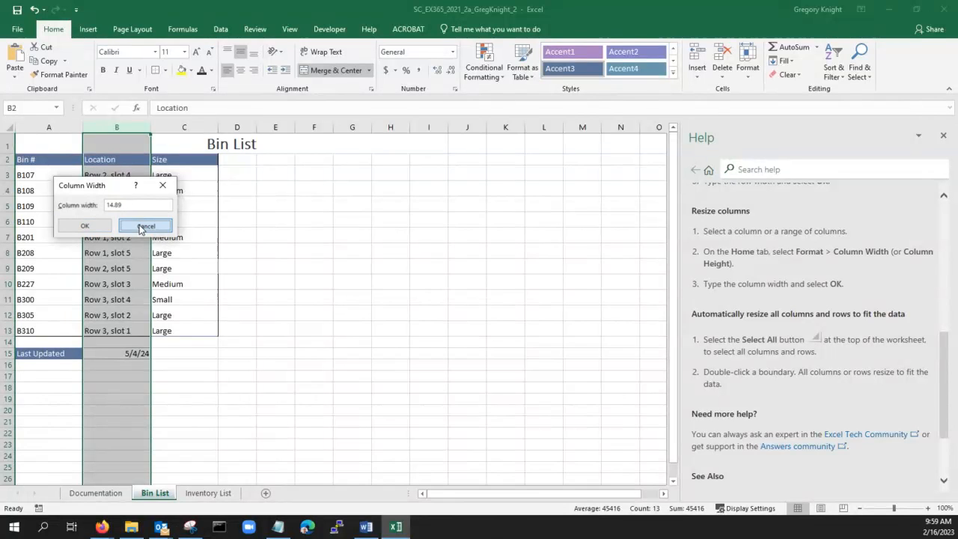
- AutoFit column B of the Bin List sheet to its contents, and widen the column again by hand
{"action": "double_click", "coordinate": [151, 125]}
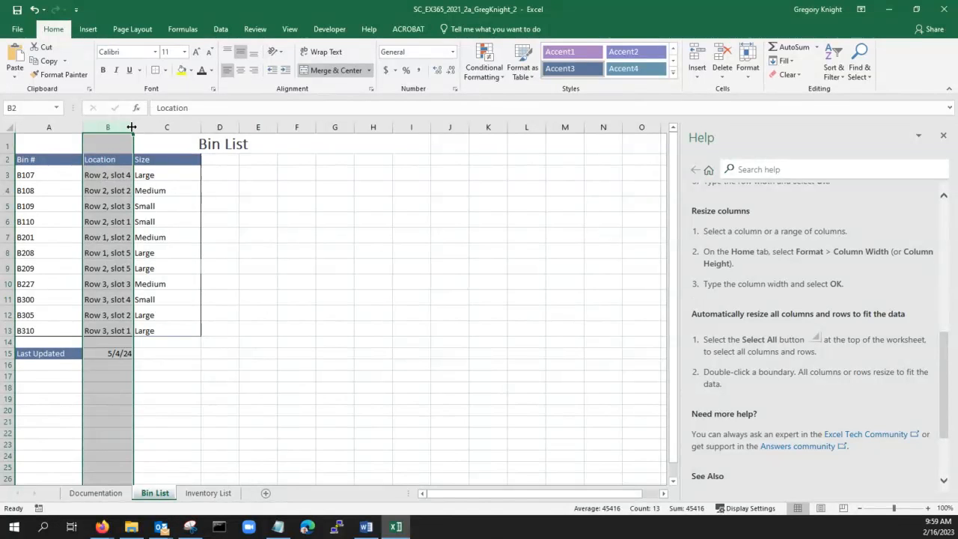
{"action": "left_click_drag", "start_coordinate": [129, 127], "coordinate": [161, 128]}
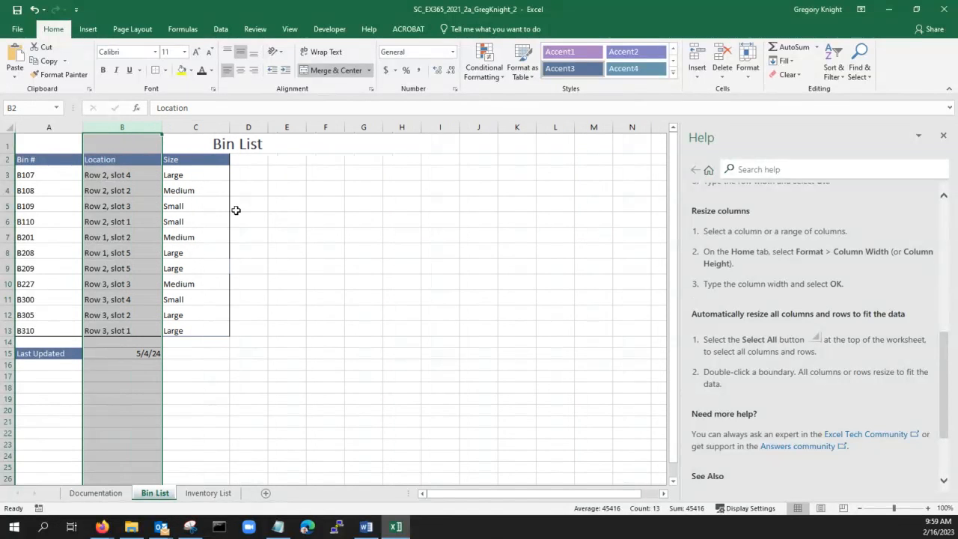
{"action": "left_click", "coordinate": [284, 237]}
{"action": "left_click", "coordinate": [99, 159]}
{"action": "left_click", "coordinate": [103, 127]}
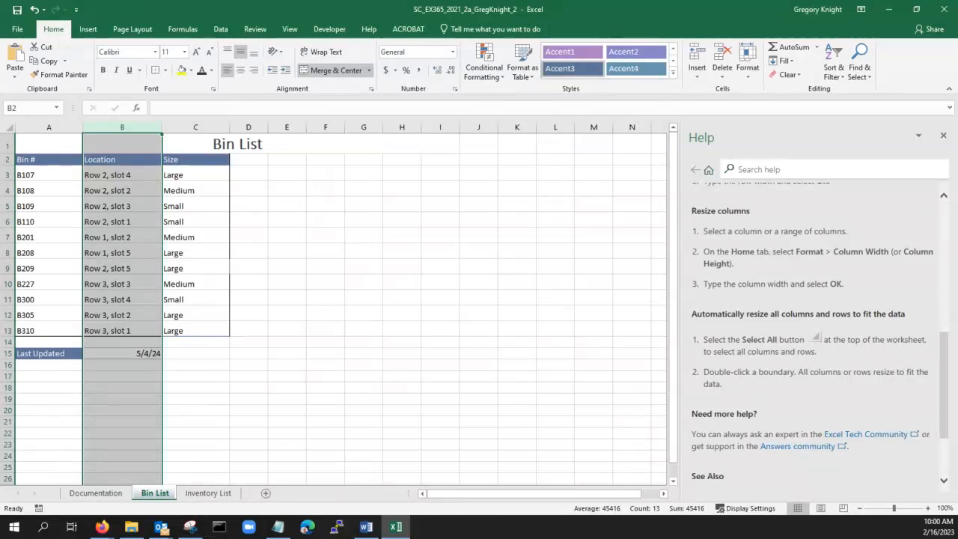
- Recheck step 7 in the Word instructions, and repeat the AutoFit and manual widening of column B
{"action": "key", "text": "alt+Tab"}
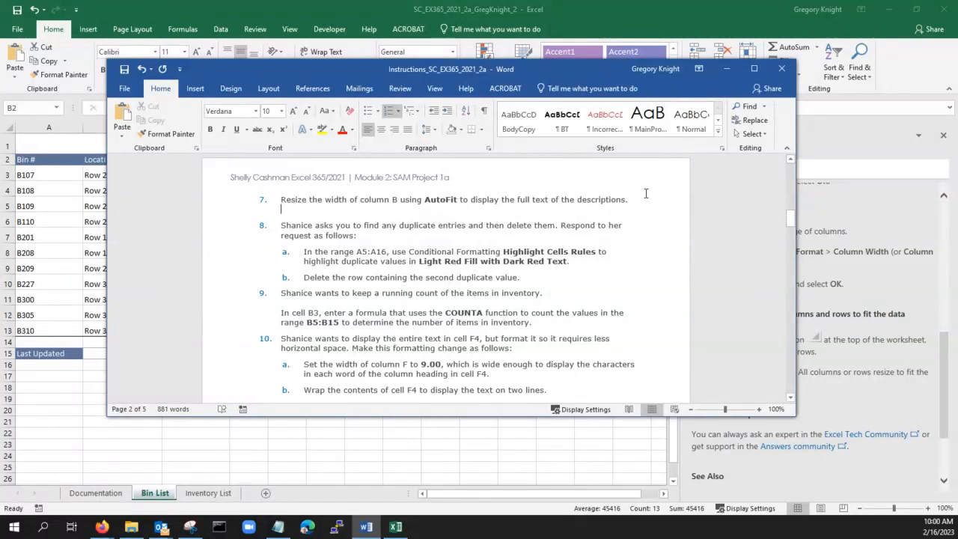
{"action": "left_click", "coordinate": [726, 68]}
{"action": "left_click", "coordinate": [118, 190]}
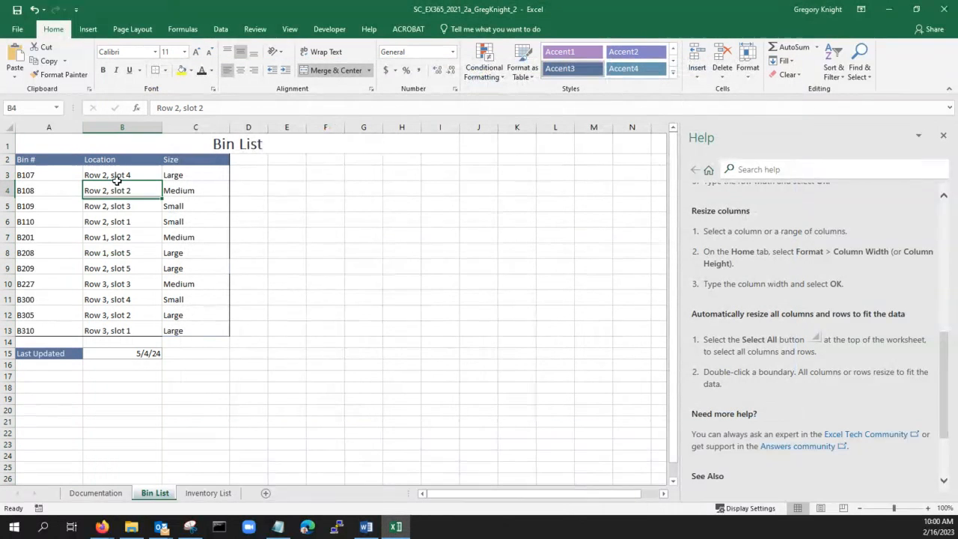
{"action": "double_click", "coordinate": [162, 129]}
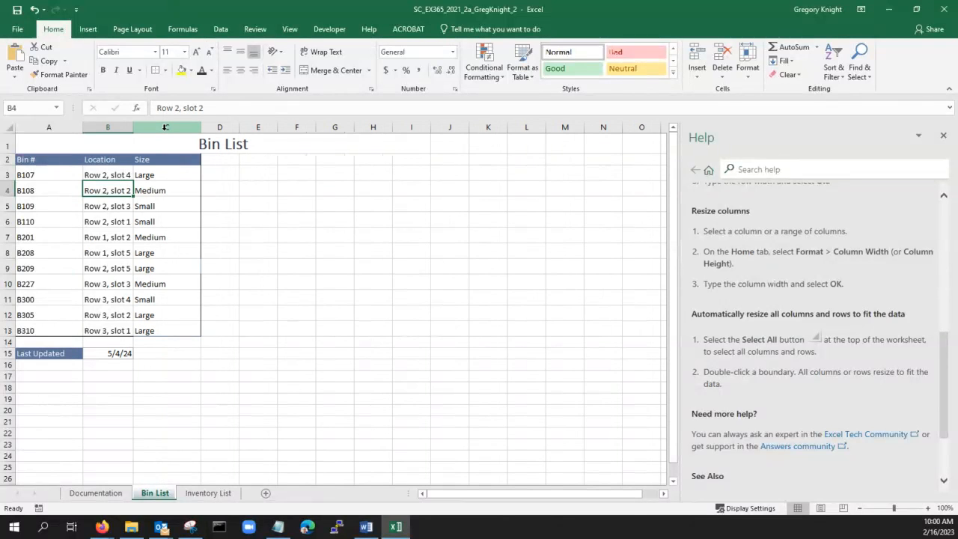
{"action": "left_click_drag", "start_coordinate": [133, 127], "coordinate": [153, 127]}
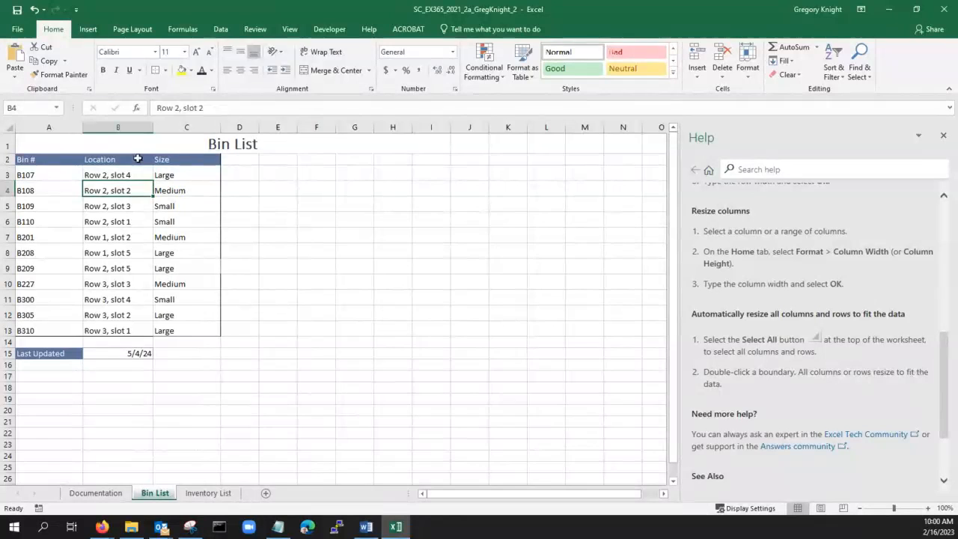
- AutoFit column B once more and widen it slightly by hand to leave a small margin beside the location text
{"action": "double_click", "coordinate": [153, 127]}
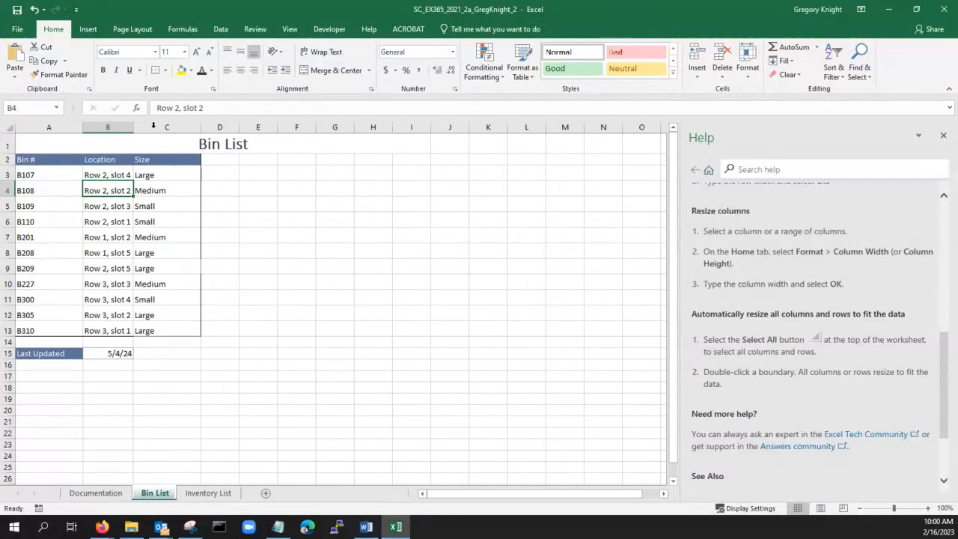
{"action": "left_click_drag", "start_coordinate": [133, 127], "coordinate": [145, 128]}
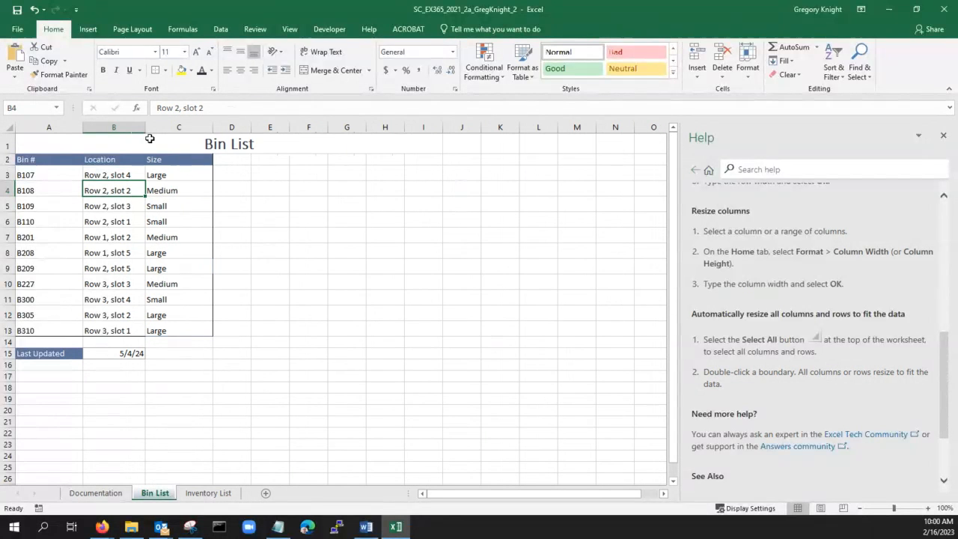
{"action": "left_click", "coordinate": [141, 220]}
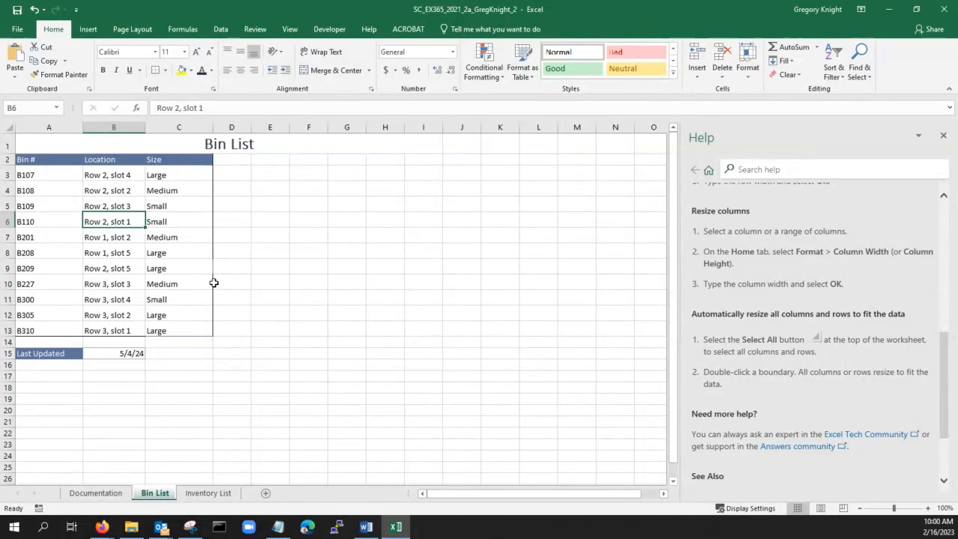
- Bring up the Word instructions, reread step 7, read step 8 on duplicate entries, and move the document off the workbook
{"action": "left_click", "coordinate": [366, 527]}
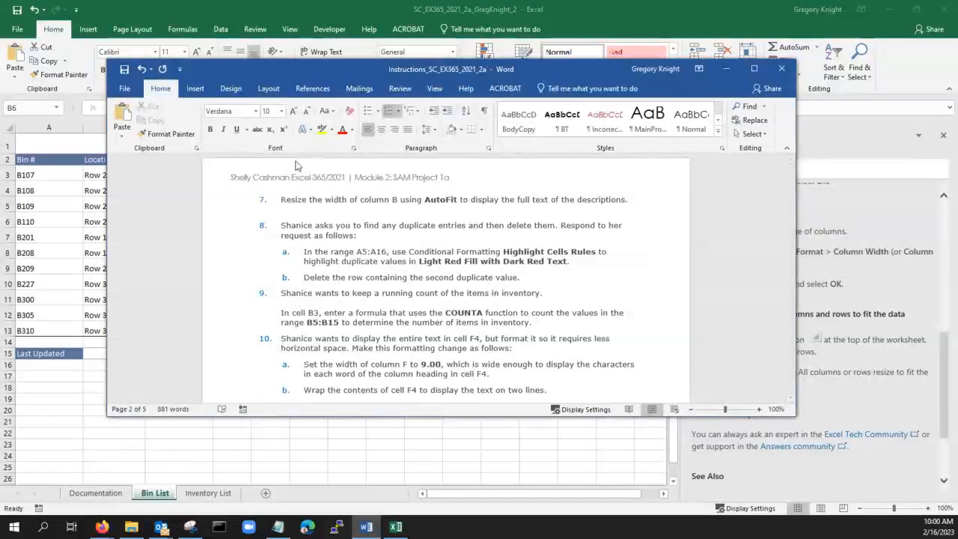
{"action": "left_click_drag", "start_coordinate": [280, 200], "coordinate": [642, 203]}
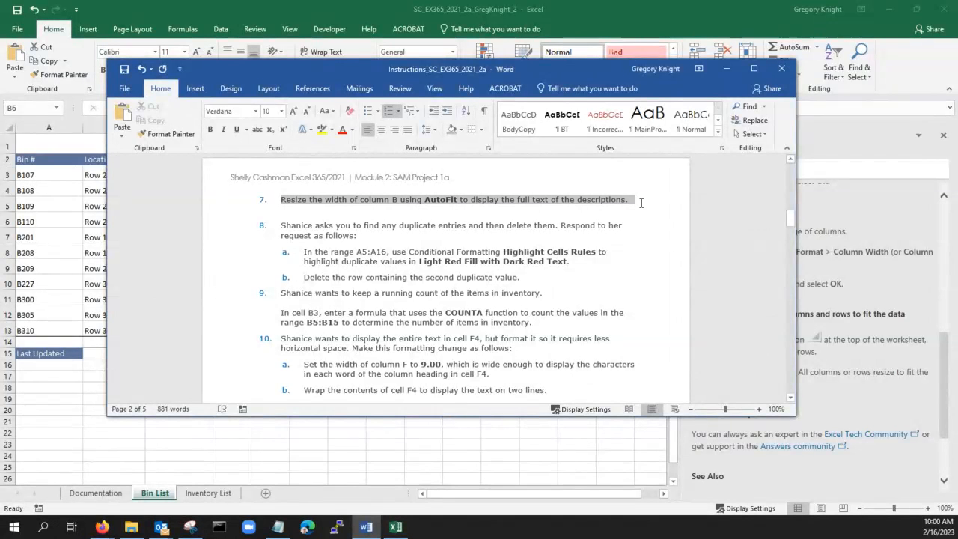
{"action": "left_click", "coordinate": [257, 129]}
{"action": "scroll", "coordinate": [308, 191], "scroll_direction": "down", "scroll_amount": 2}
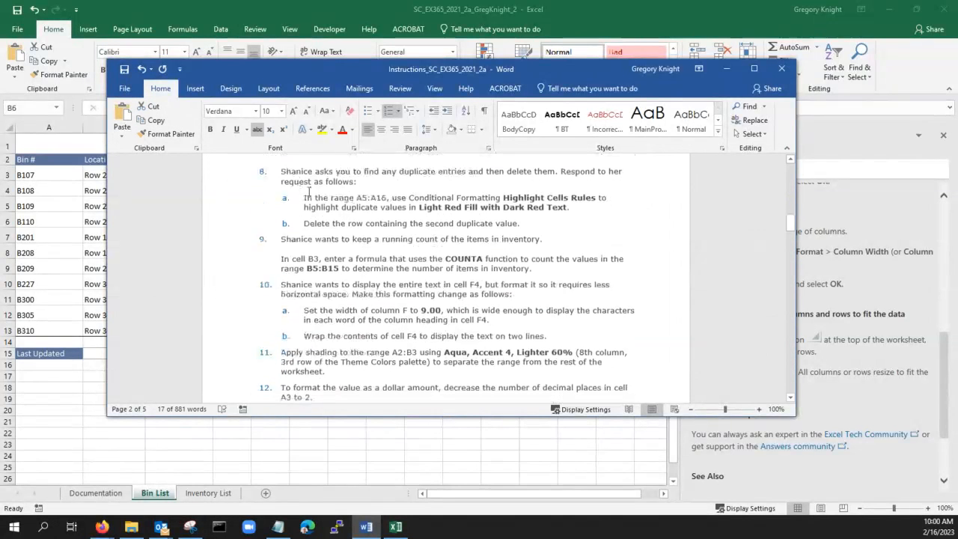
{"action": "left_click", "coordinate": [437, 182]}
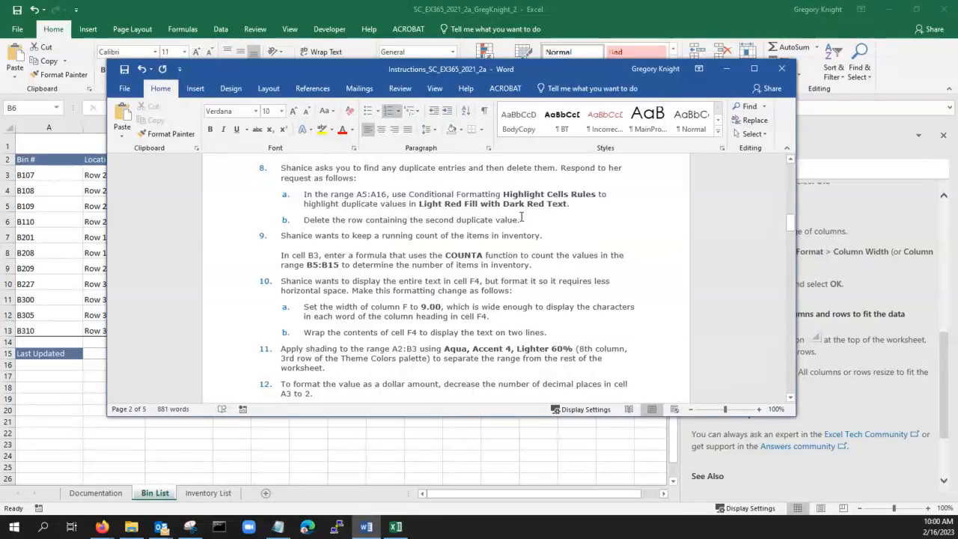
{"action": "left_click_drag", "start_coordinate": [420, 74], "coordinate": [0, 258]}
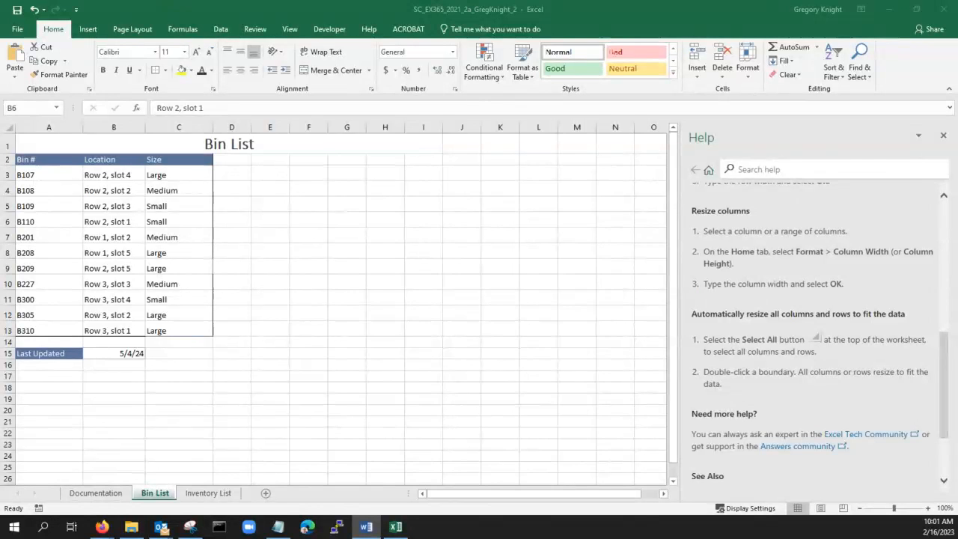
- Apply a Duplicate Values highlight rule to the range A5:A16 on the Bin List sheet with Light Red Fill with Dark Red Text
{"action": "left_click", "coordinate": [24, 205]}
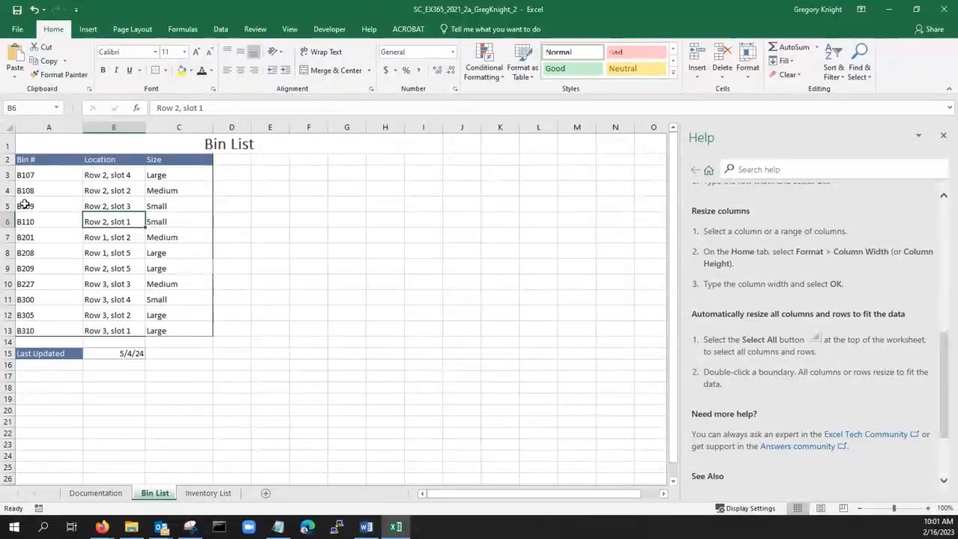
{"action": "left_click_drag", "start_coordinate": [25, 205], "coordinate": [43, 362]}
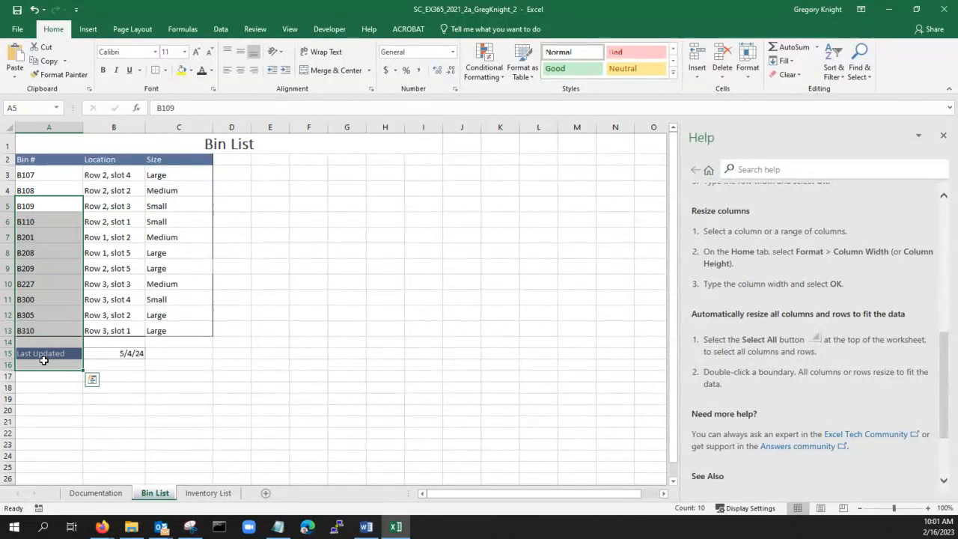
{"action": "left_click", "coordinate": [490, 77]}
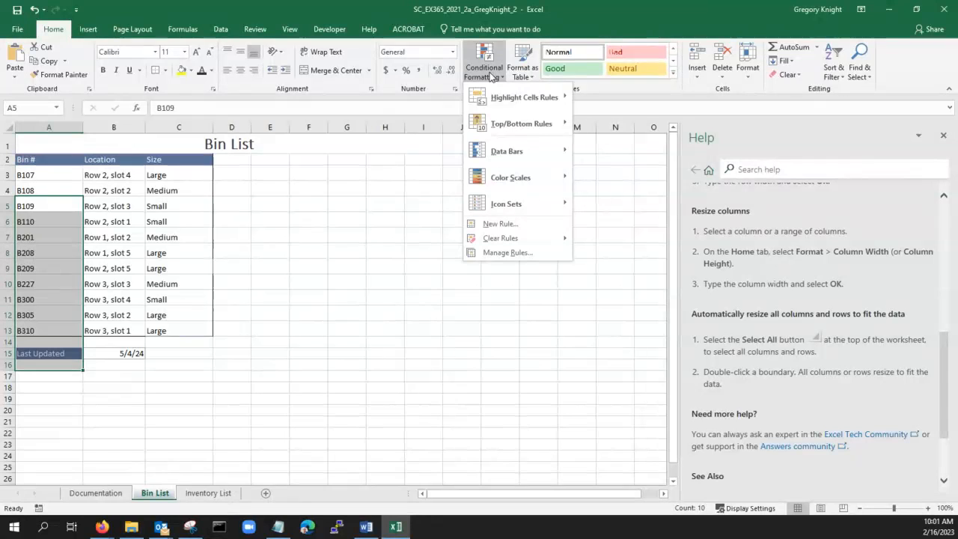
{"action": "mouse_move", "coordinate": [512, 102]}
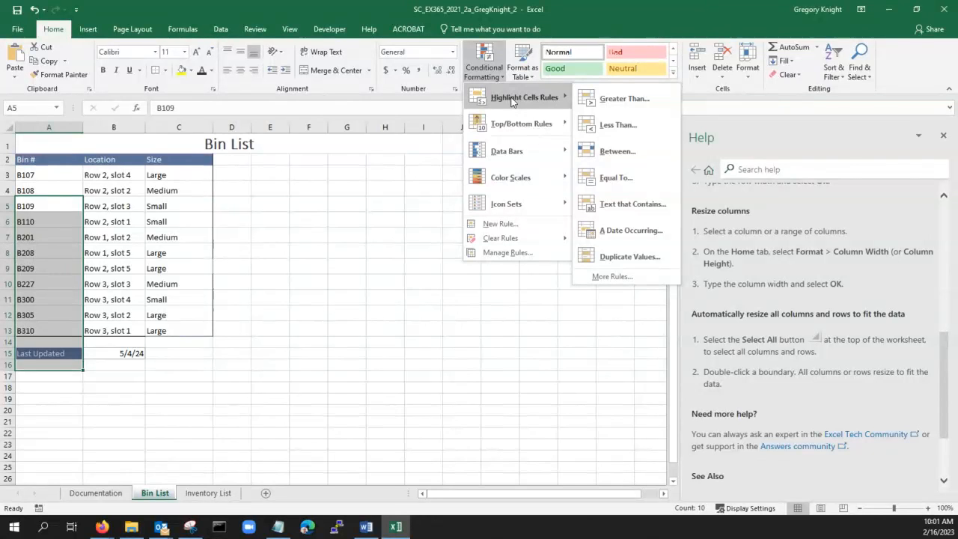
{"action": "left_click", "coordinate": [624, 257]}
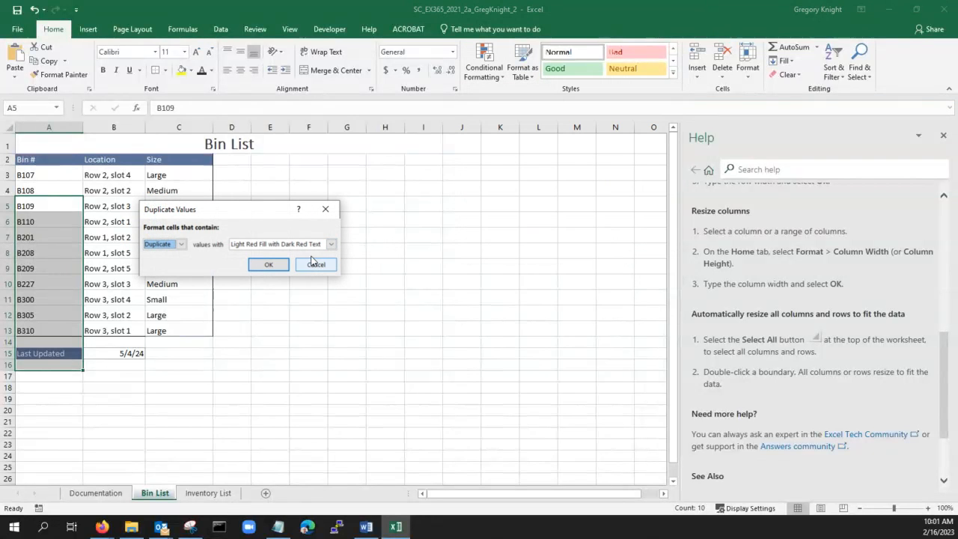
{"action": "left_click", "coordinate": [271, 265]}
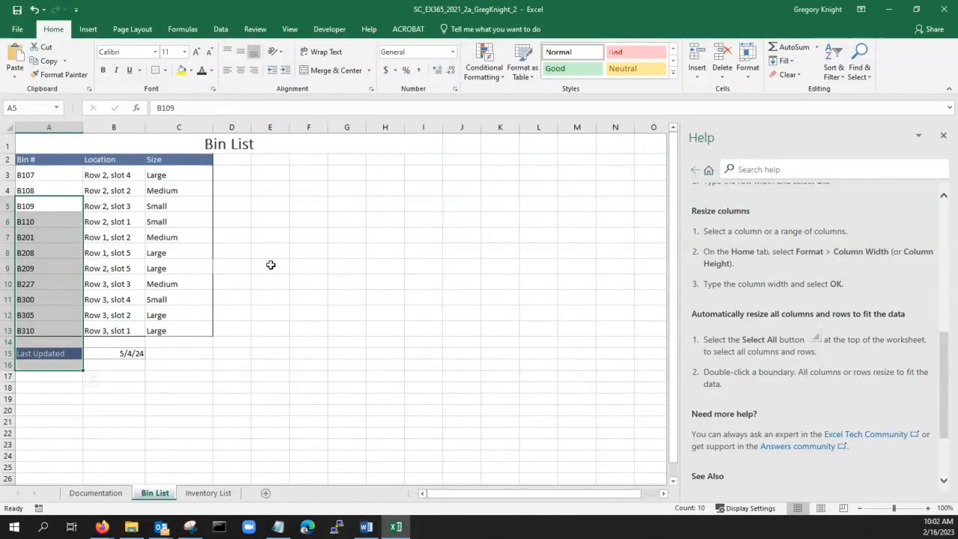
- Test the duplicate highlight rule on the Bin List sheet by changing the bin number in A6 to B109
{"action": "left_click", "coordinate": [93, 364]}
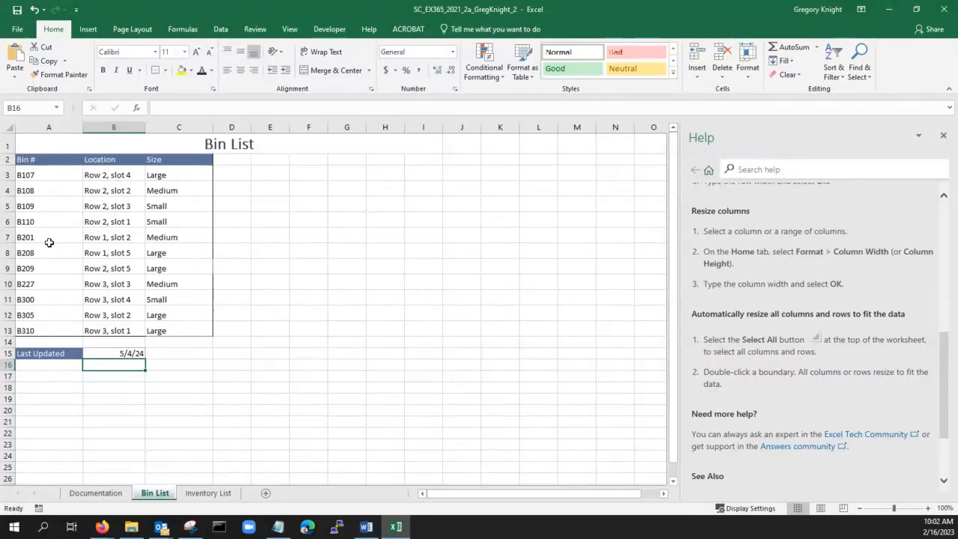
{"action": "left_click_drag", "start_coordinate": [48, 207], "coordinate": [48, 345]}
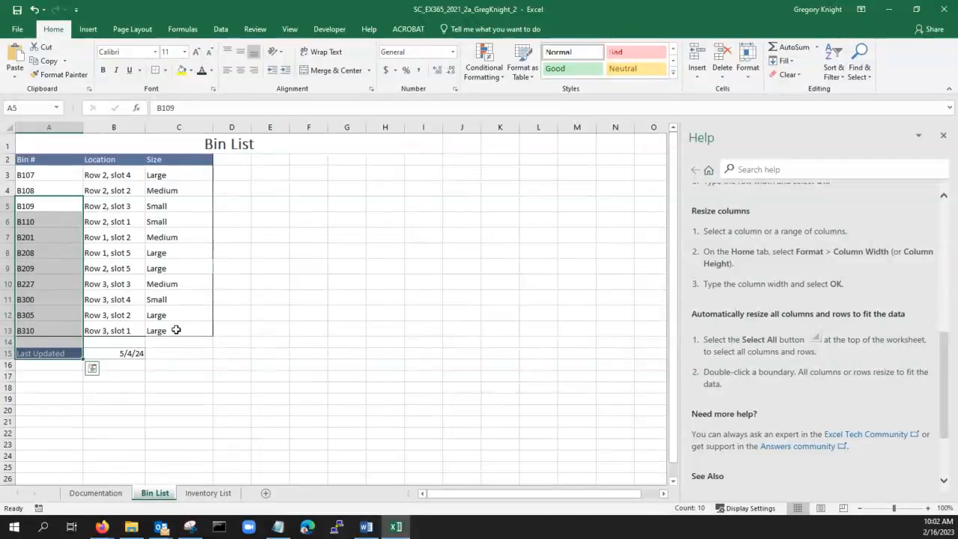
{"action": "left_click", "coordinate": [37, 235]}
{"action": "double_click", "coordinate": [39, 222]}
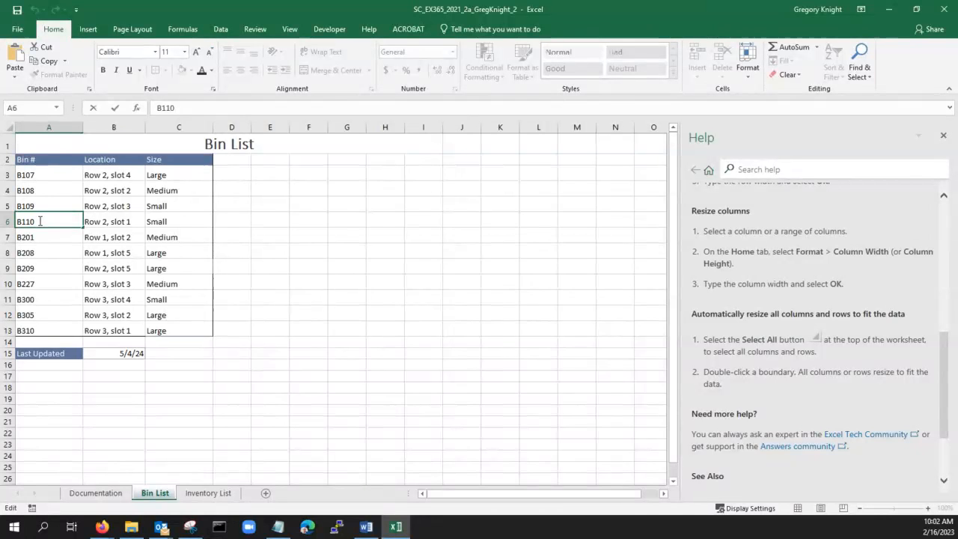
{"action": "key", "text": "BackSpace"}
{"action": "key", "text": "BackSpace"}
{"action": "type", "text": "09"}
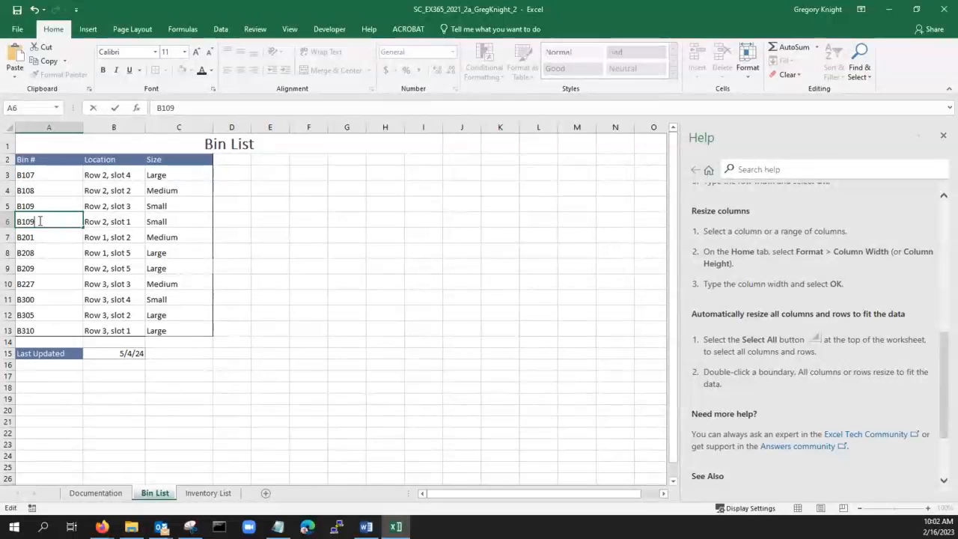
{"action": "key", "text": "Tab"}
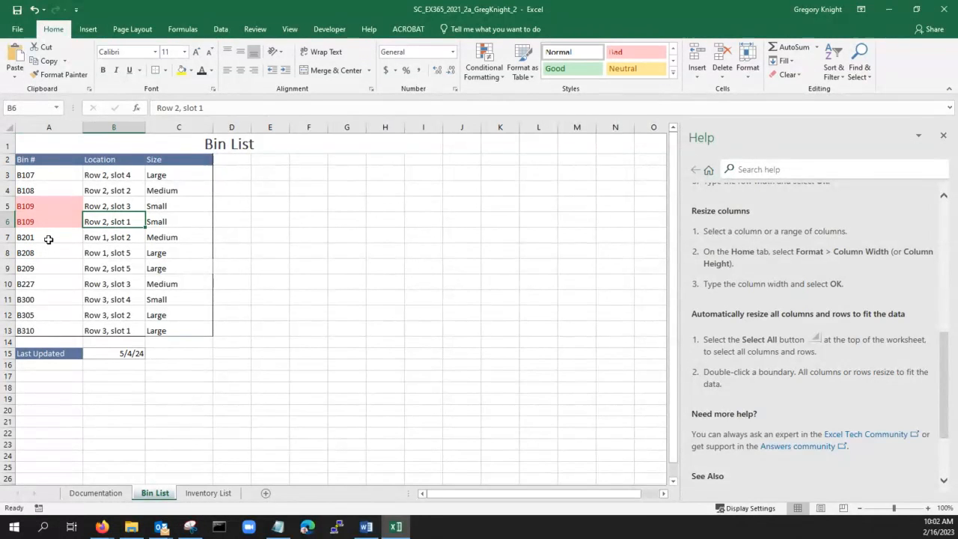
- Restore the bin number in cell A6 to B110
{"action": "double_click", "coordinate": [41, 220]}
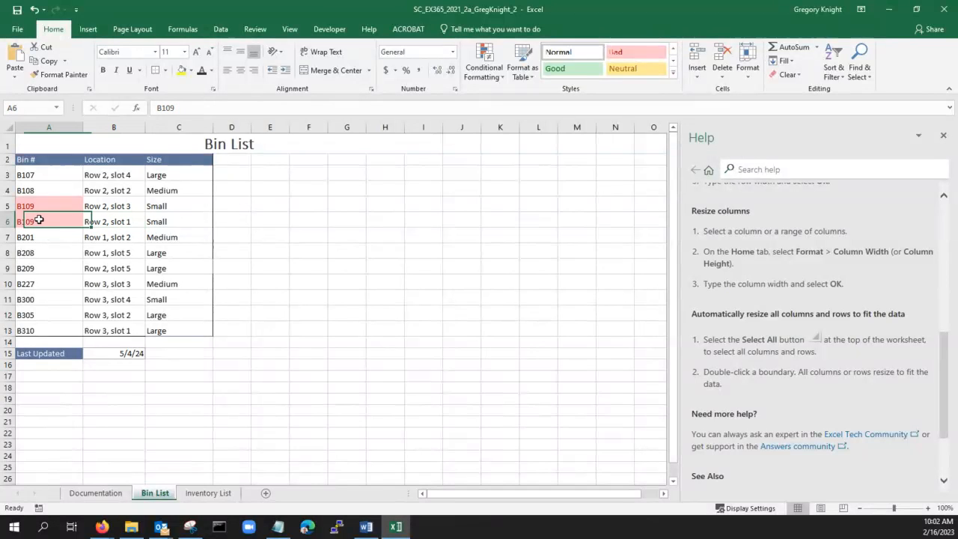
{"action": "key", "text": "BackSpace"}
{"action": "key", "text": "BackSpace"}
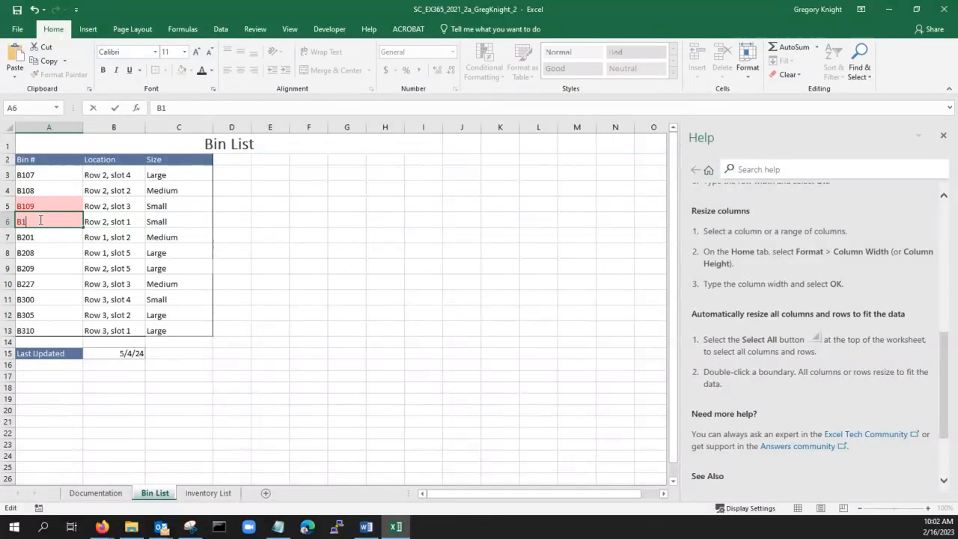
{"action": "type", "text": "10"}
{"action": "key", "text": "Tab"}
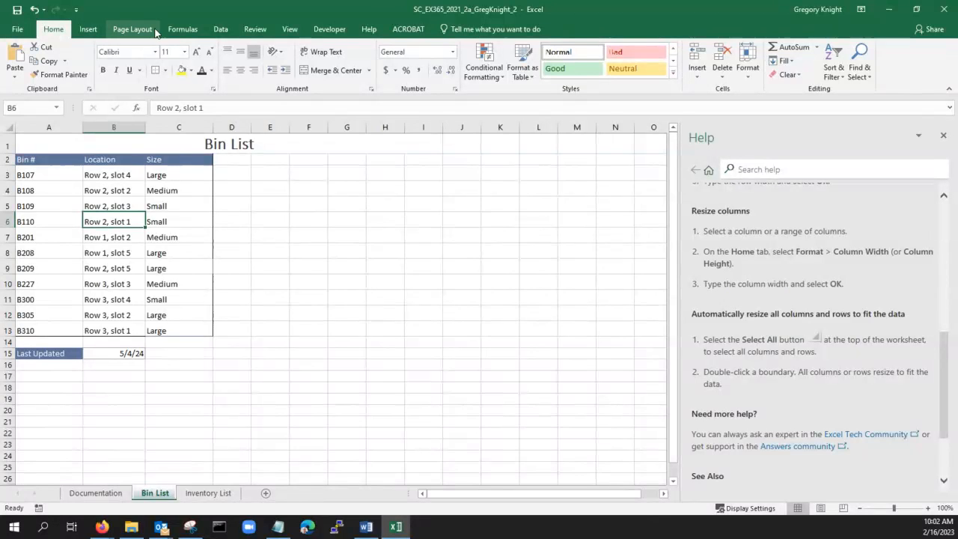
{"action": "left_click", "coordinate": [393, 276]}
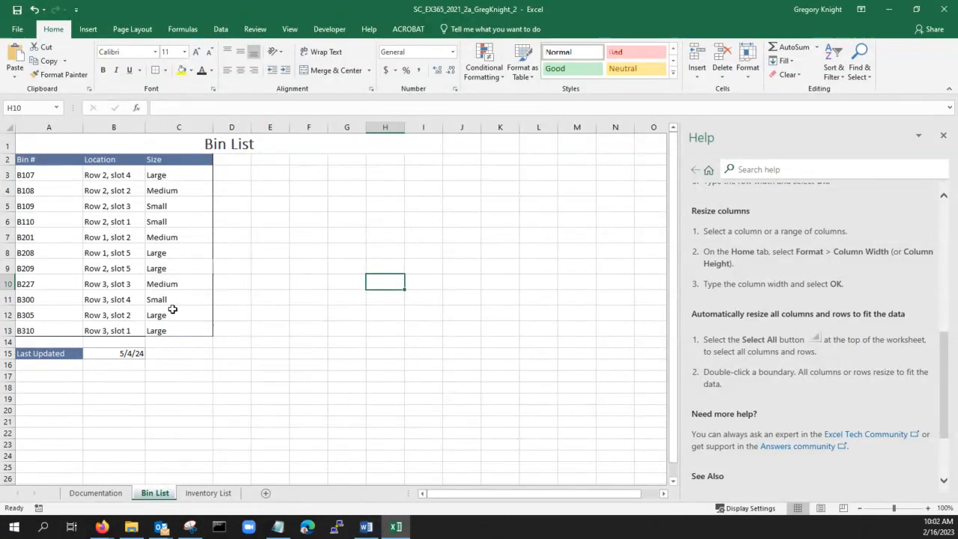
- Examine the SKU entries in A5:A16 on the Inventory List sheet and compare the range with the Word instructions
{"action": "left_click", "coordinate": [222, 494]}
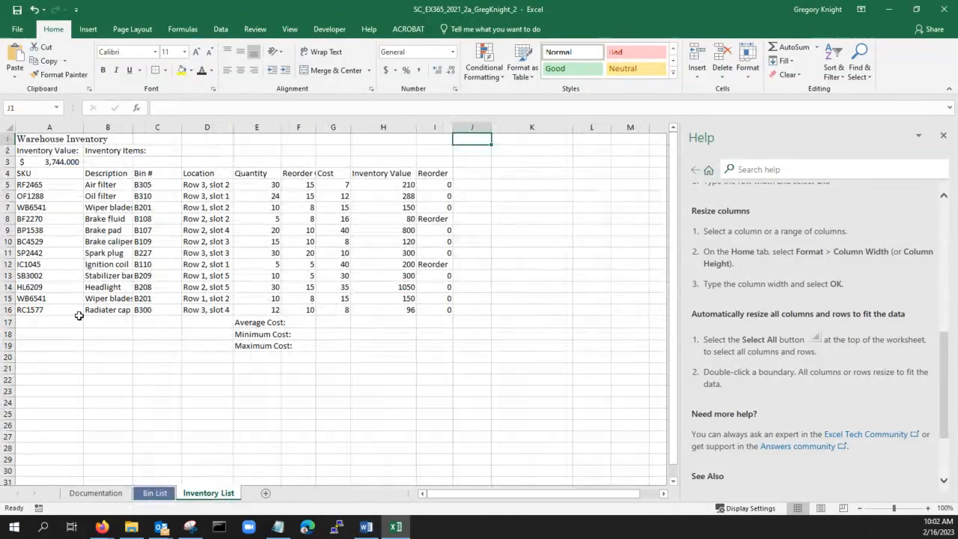
{"action": "left_click", "coordinate": [56, 184]}
{"action": "left_click_drag", "start_coordinate": [56, 184], "coordinate": [51, 308]}
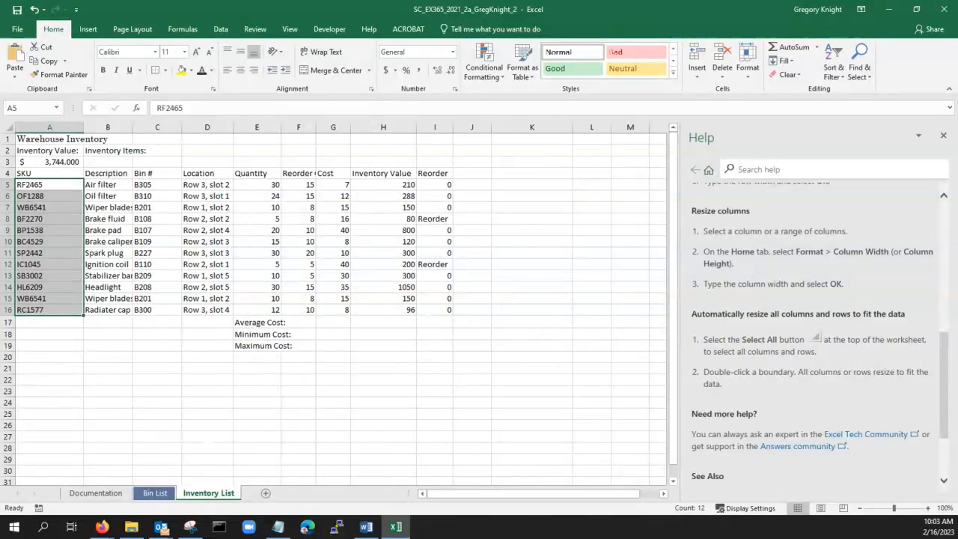
{"action": "key", "text": "alt+Tab"}
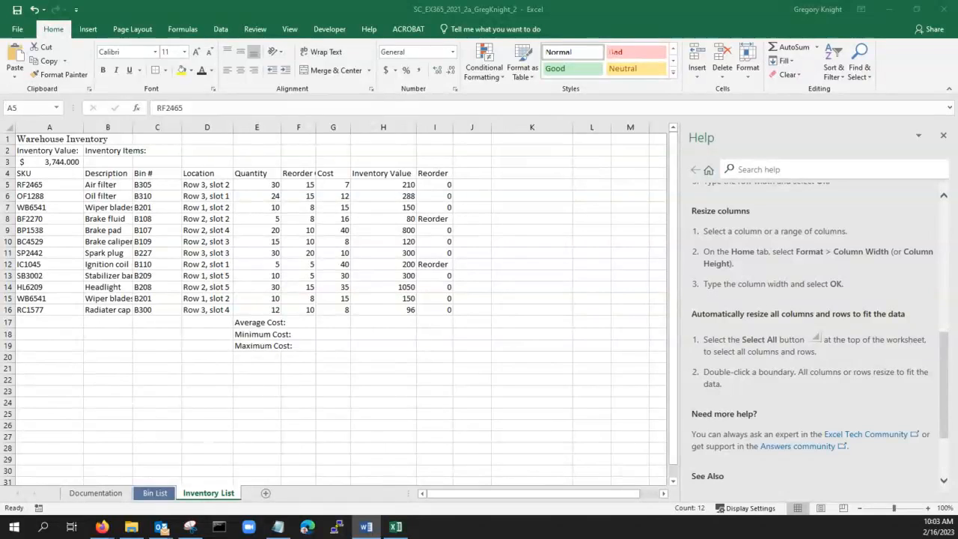
{"action": "left_click_drag", "start_coordinate": [0, 60], "coordinate": [0, 187]}
{"action": "left_click", "coordinate": [199, 496]}
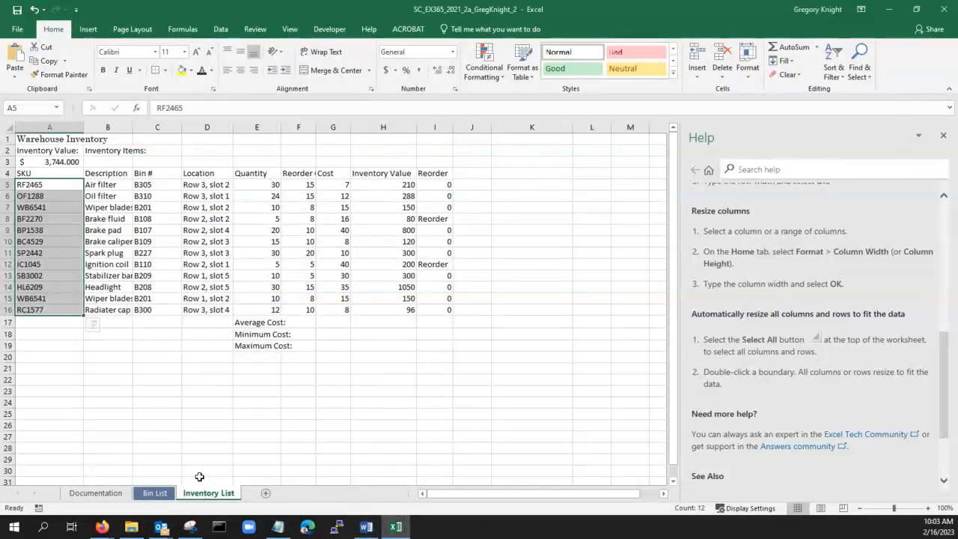
{"action": "left_click", "coordinate": [90, 310]}
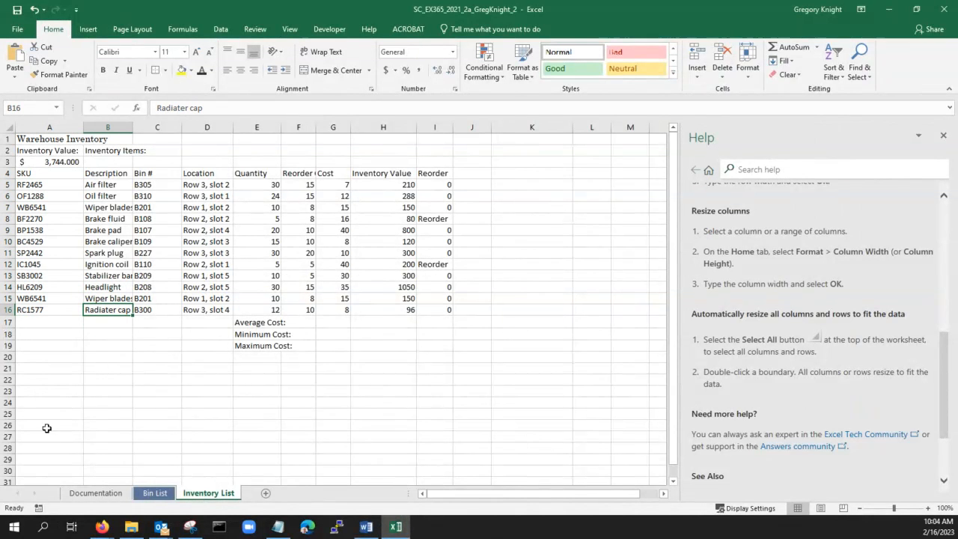
- Undo the test edits to cell A6 and the Duplicate Values rule on the Bin List sheet
{"action": "left_click", "coordinate": [155, 494]}
{"action": "left_click", "coordinate": [178, 142]}
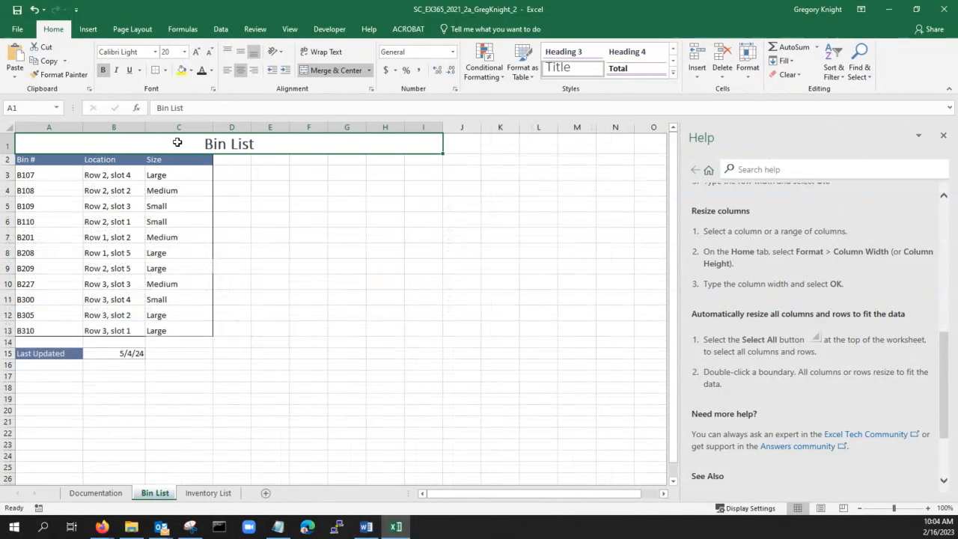
{"action": "left_click", "coordinate": [35, 10]}
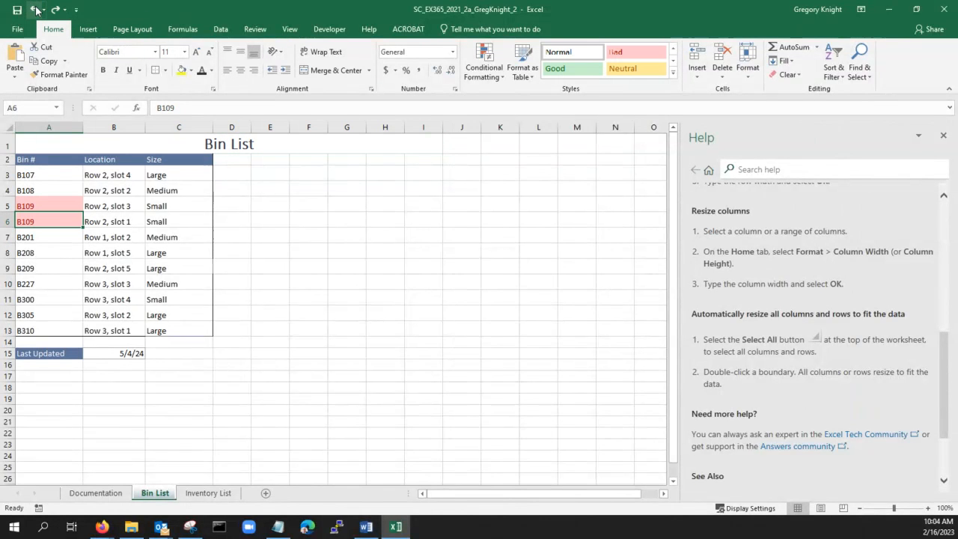
{"action": "left_click", "coordinate": [35, 9]}
{"action": "left_click", "coordinate": [35, 10]}
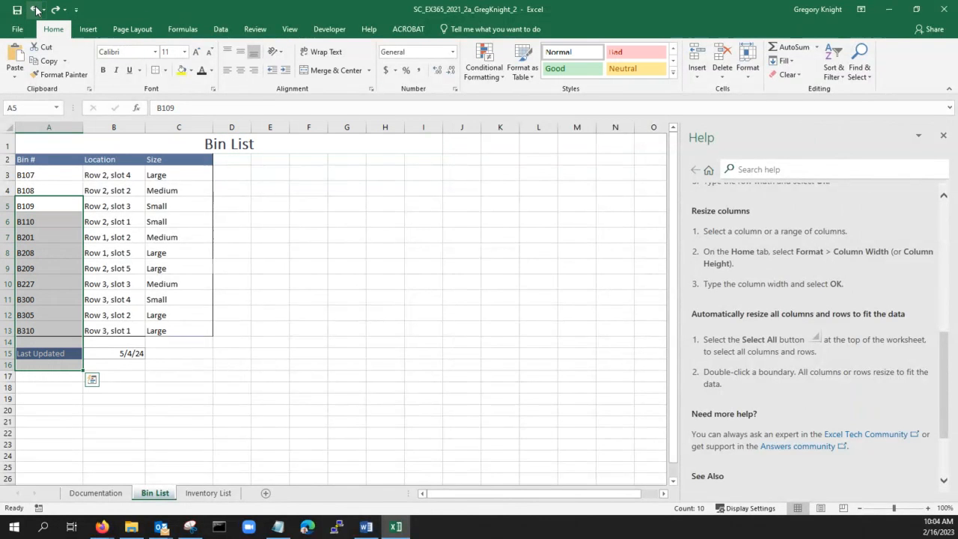
- Undo the column B width changes and the title's A1:I1 merge on the Bin List sheet, back to the A1:C1 merge
{"action": "left_click", "coordinate": [35, 10]}
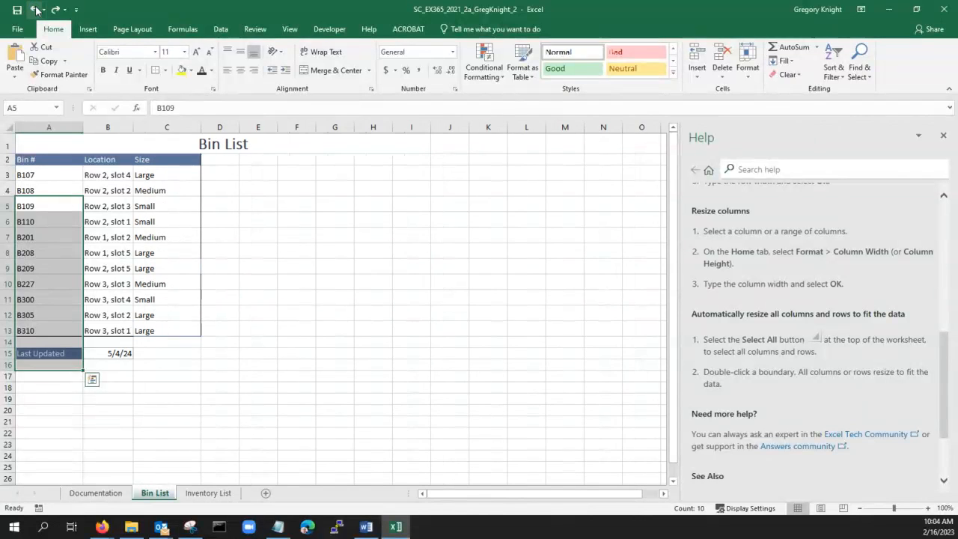
{"action": "left_click", "coordinate": [35, 10]}
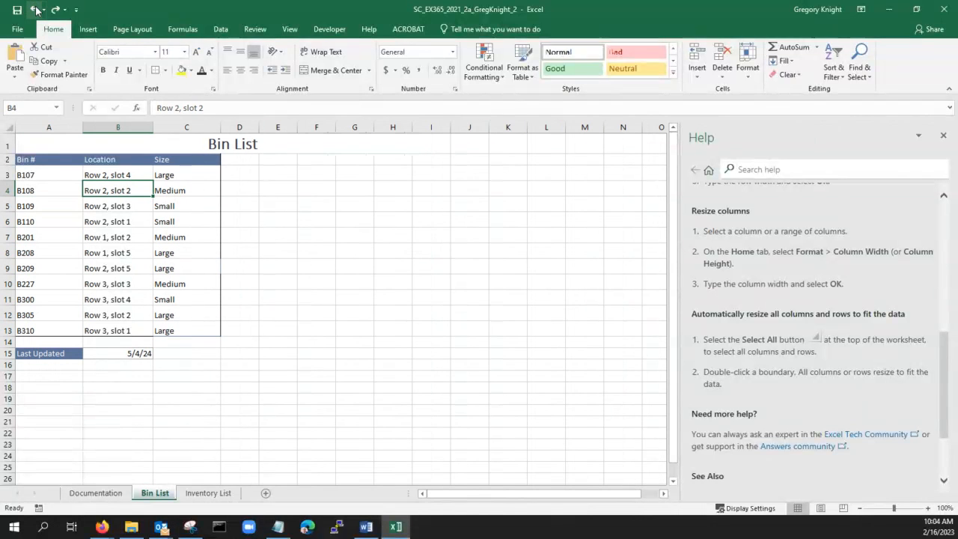
{"action": "left_click", "coordinate": [35, 10]}
{"action": "left_click", "coordinate": [35, 10]}
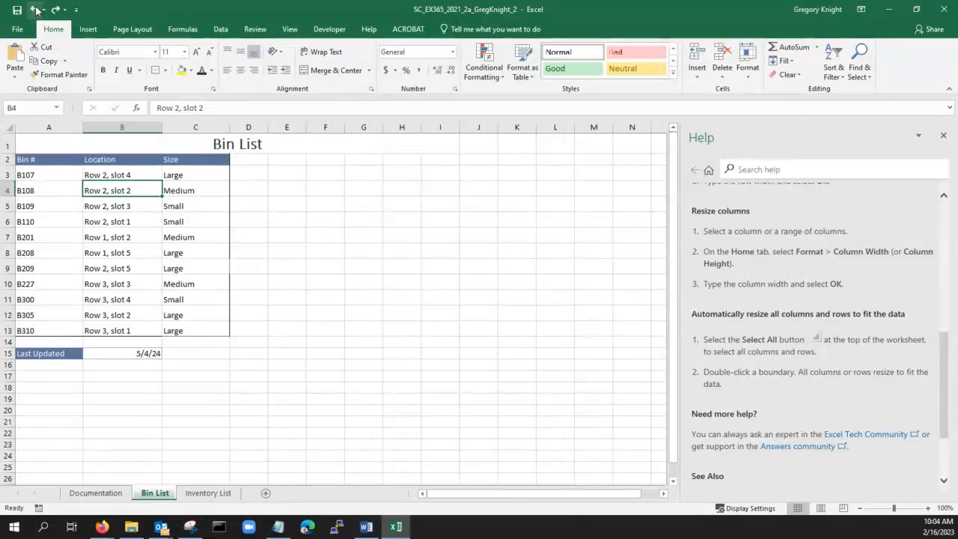
{"action": "left_click", "coordinate": [35, 9]}
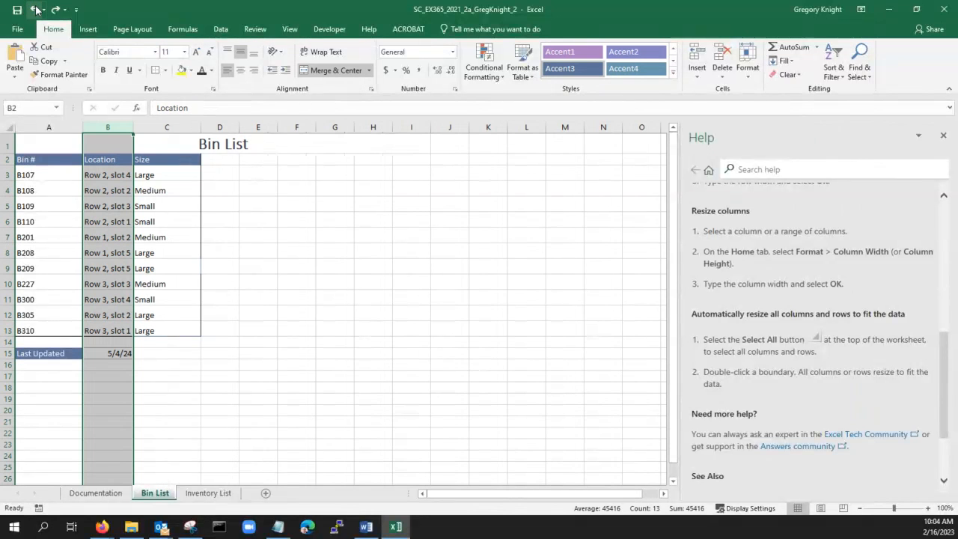
{"action": "left_click", "coordinate": [35, 10]}
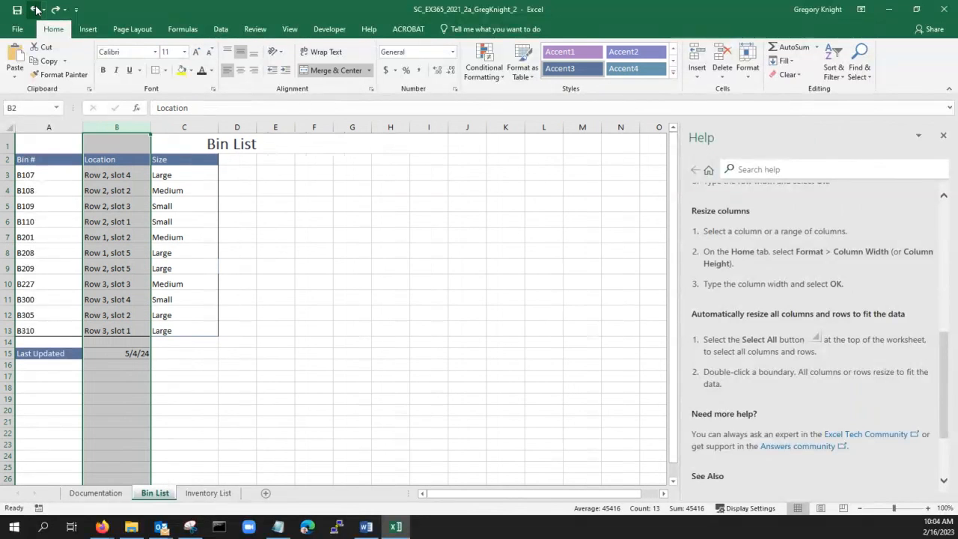
{"action": "left_click", "coordinate": [35, 10]}
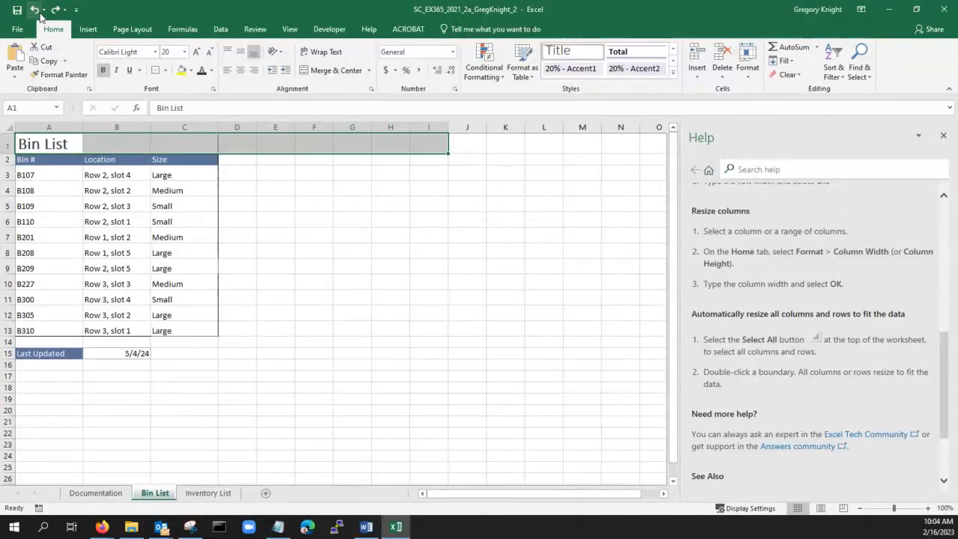
{"action": "left_click", "coordinate": [35, 10]}
{"action": "left_click", "coordinate": [318, 281]}
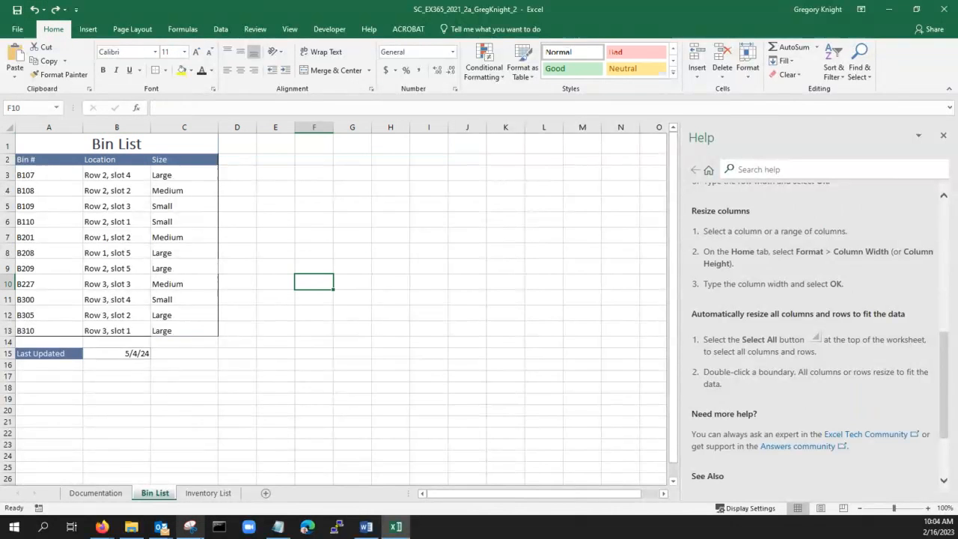
- Go to the Inventory List sheet, reread step 6 in the Word instructions, and move the document off the workbook
{"action": "left_click", "coordinate": [201, 494]}
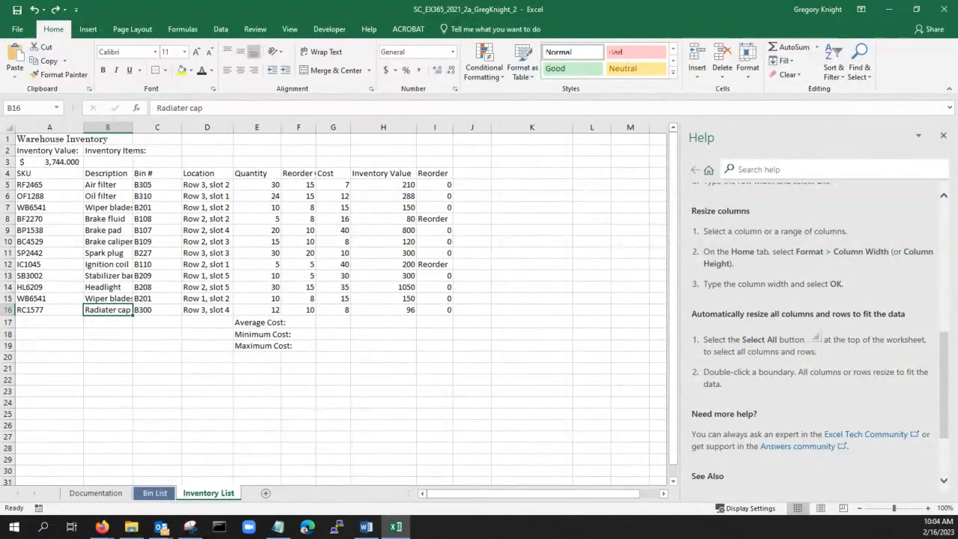
{"action": "left_click", "coordinate": [366, 527]}
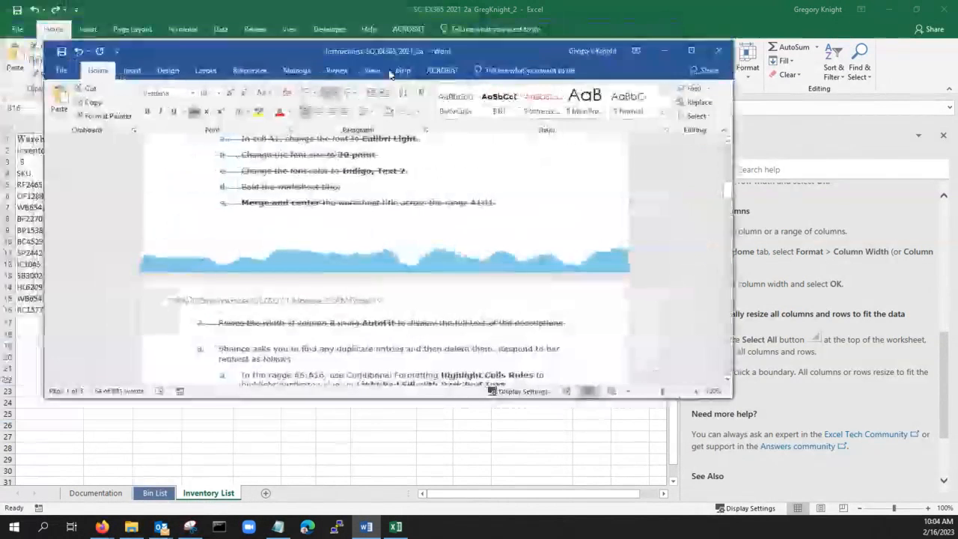
{"action": "scroll", "coordinate": [293, 222], "scroll_direction": "up", "scroll_amount": 2}
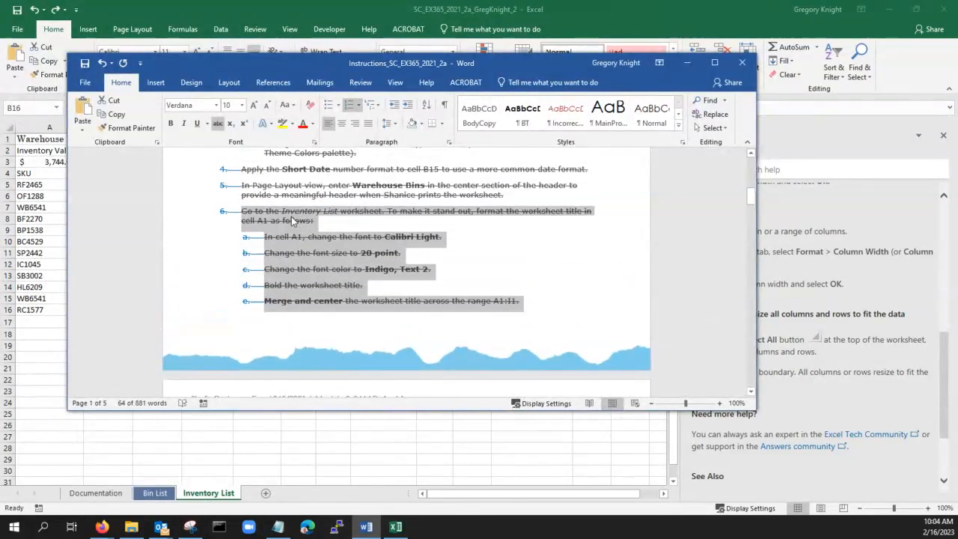
{"action": "scroll", "coordinate": [329, 217], "scroll_direction": "up", "scroll_amount": 1}
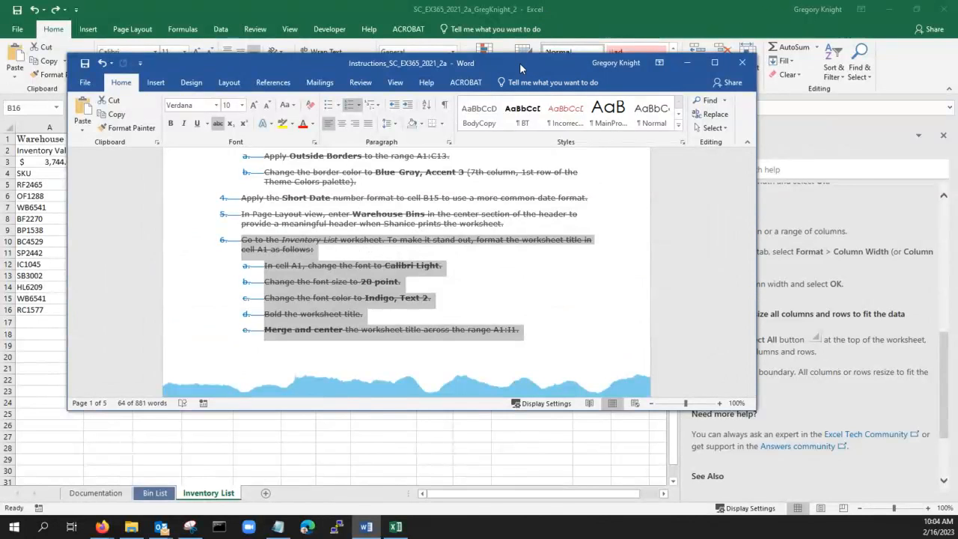
{"action": "left_click_drag", "start_coordinate": [519, 63], "coordinate": [0, 167]}
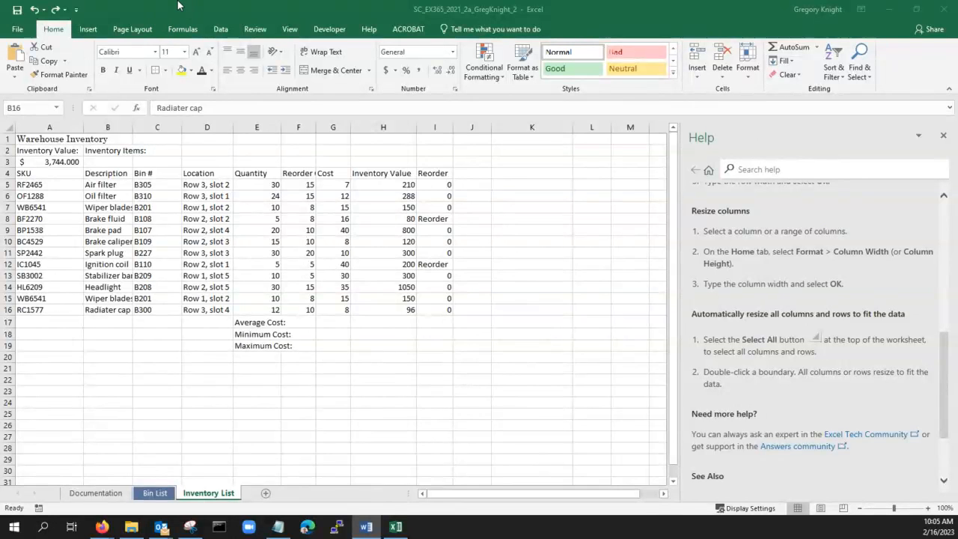
- Format the Warehouse Inventory title in cell A1 as bold 20-point Calibri Light in Indigo, Text 2
{"action": "left_click", "coordinate": [43, 126]}
{"action": "left_click", "coordinate": [45, 139]}
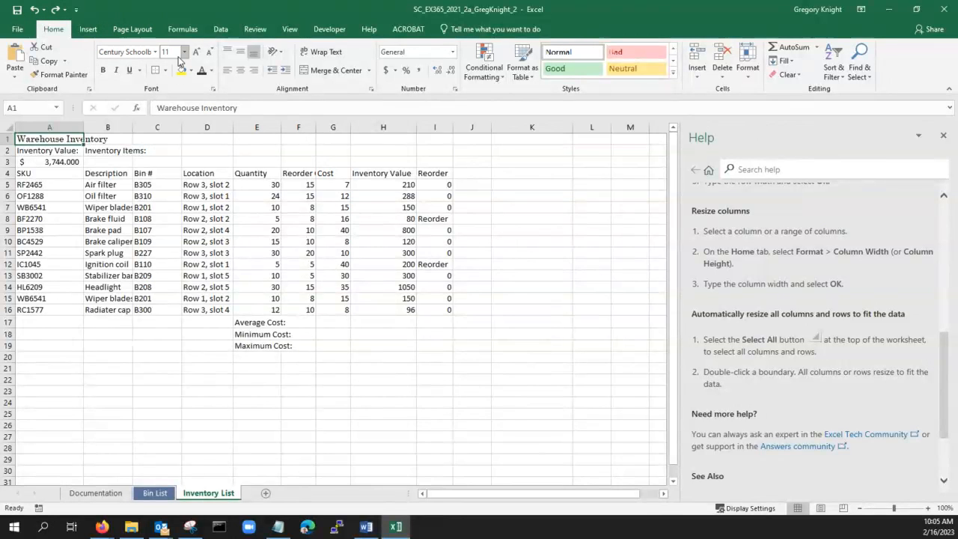
{"action": "left_click", "coordinate": [155, 51]}
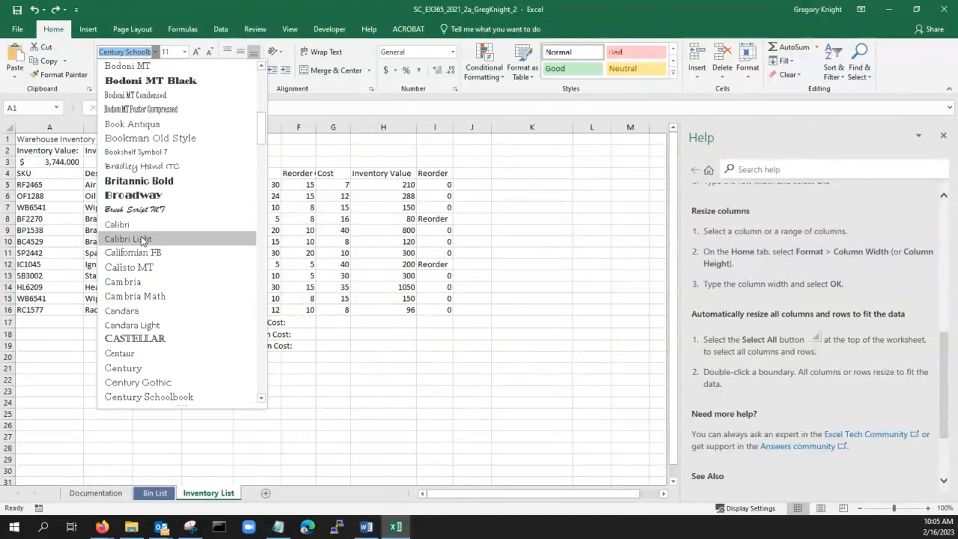
{"action": "left_click", "coordinate": [139, 239]}
{"action": "left_click", "coordinate": [184, 51]}
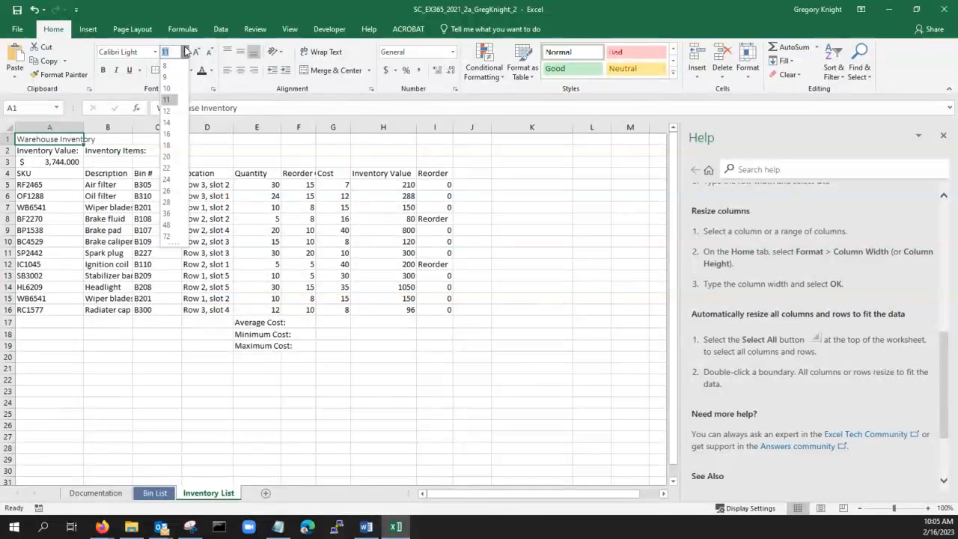
{"action": "left_click", "coordinate": [166, 157]}
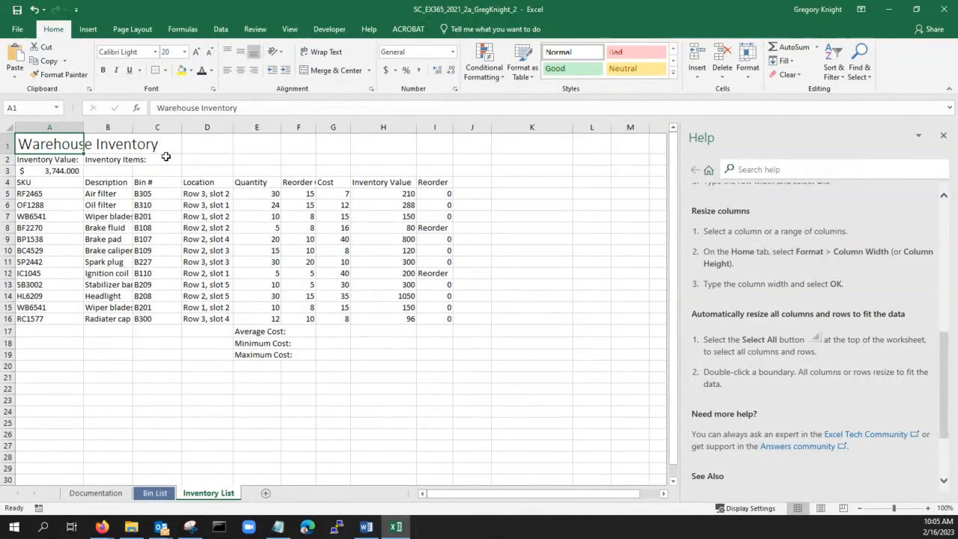
{"action": "left_click", "coordinate": [200, 74]}
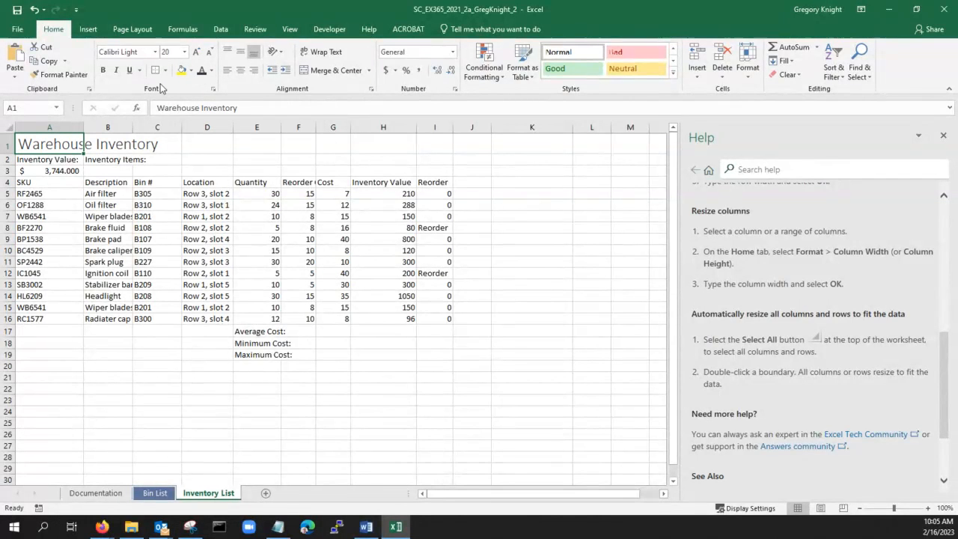
{"action": "left_click", "coordinate": [103, 71]}
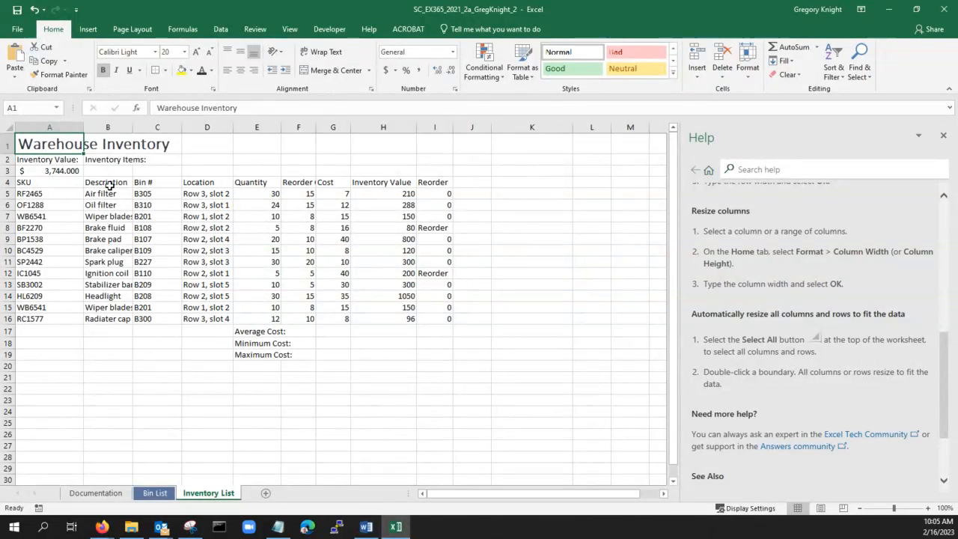
- Merge and center the Warehouse Inventory title across the range A1:I1 on the Inventory List sheet
{"action": "left_click_drag", "start_coordinate": [100, 240], "coordinate": [105, 228]}
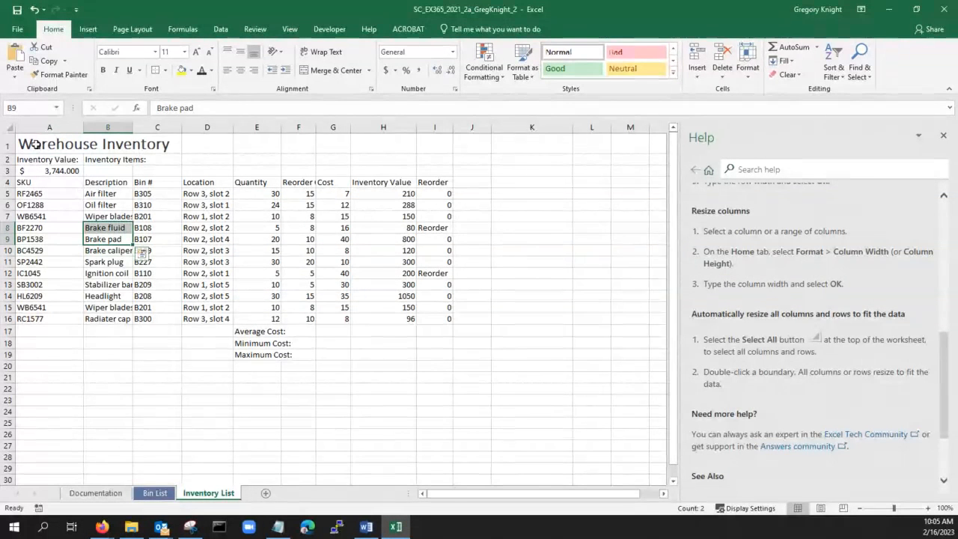
{"action": "left_click_drag", "start_coordinate": [38, 146], "coordinate": [437, 141]}
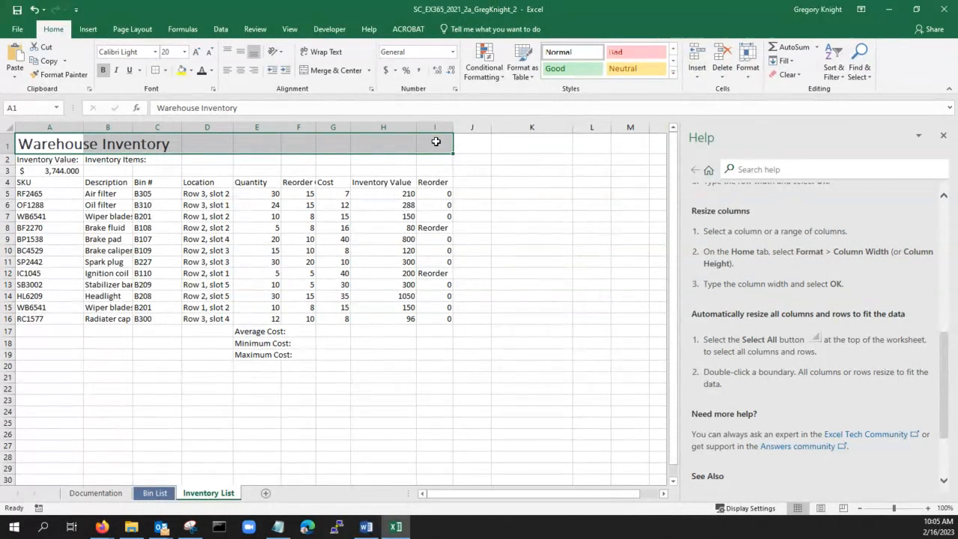
{"action": "left_click", "coordinate": [330, 70]}
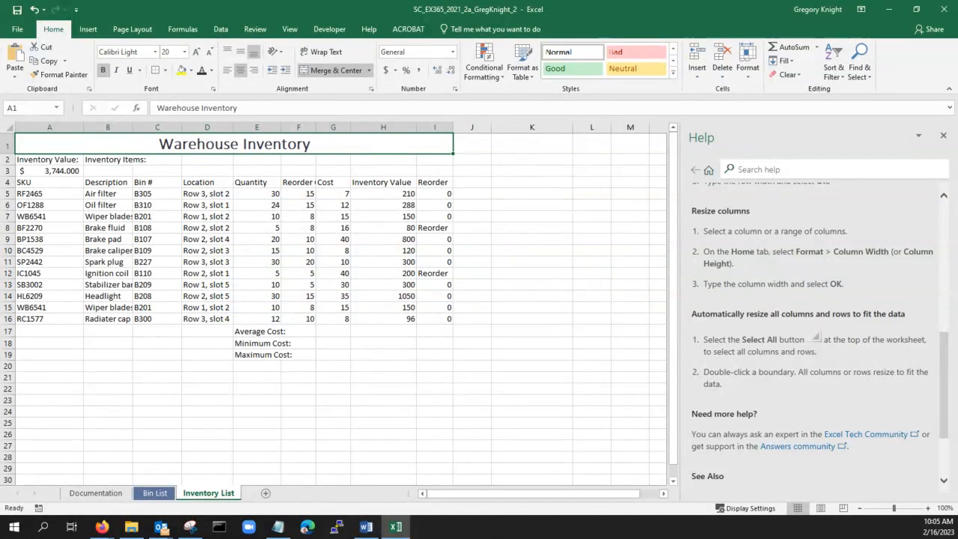
- AutoFit the width of column B to its descriptions and close the Help pane
{"action": "double_click", "coordinate": [134, 132]}
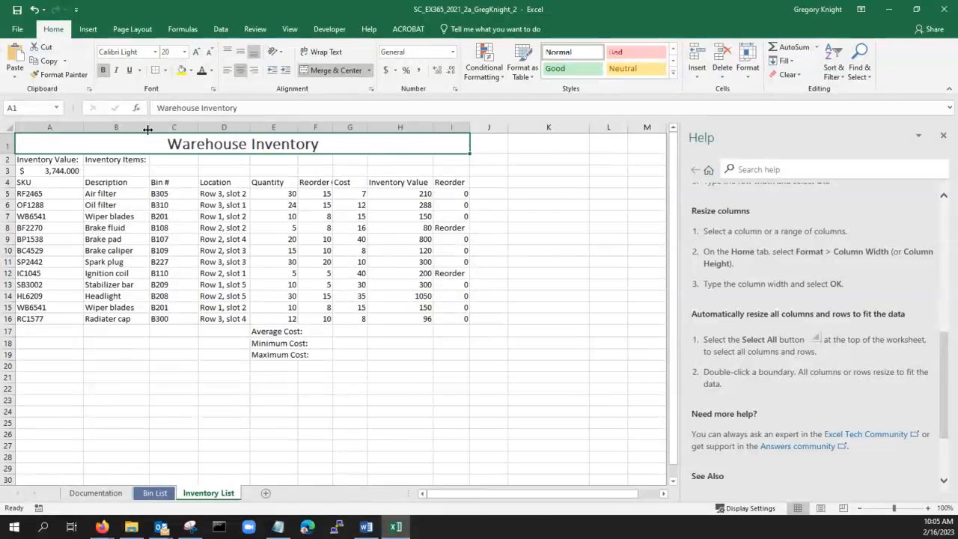
{"action": "left_click", "coordinate": [119, 217]}
{"action": "left_click_drag", "start_coordinate": [118, 186], "coordinate": [113, 320]}
{"action": "left_click", "coordinate": [113, 377]}
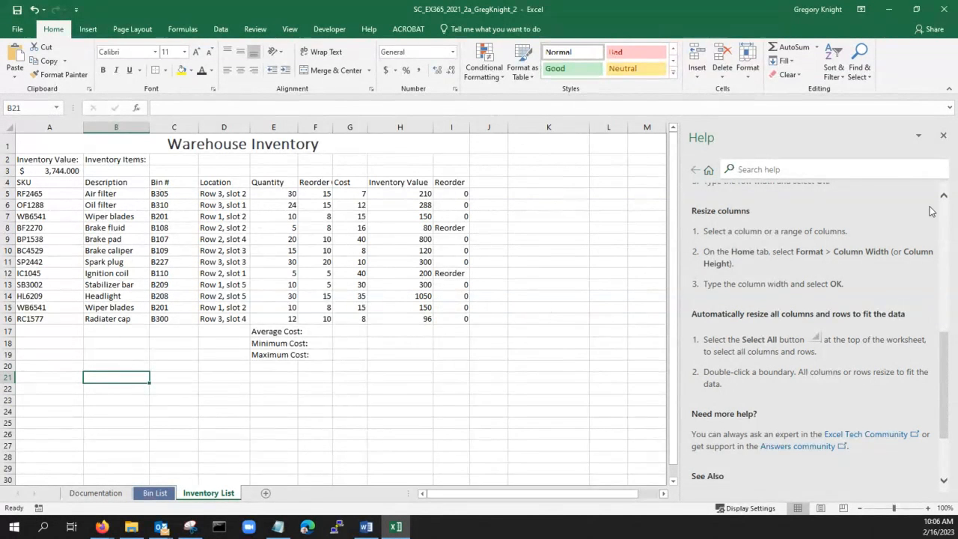
{"action": "left_click", "coordinate": [943, 135]}
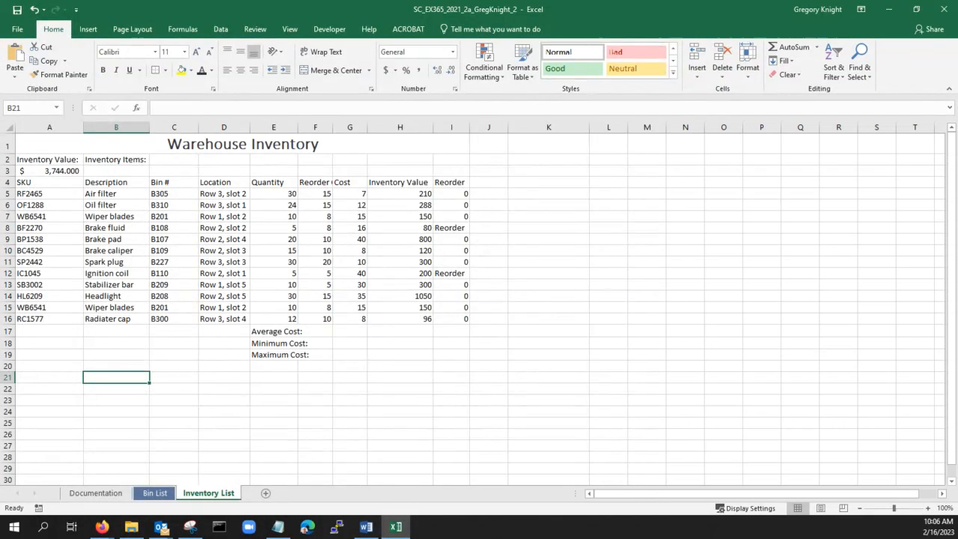
- Highlight duplicate values in the SKU range A5:A16 using Light Red Fill with Dark Red Text
{"action": "key", "text": "alt+Tab"}
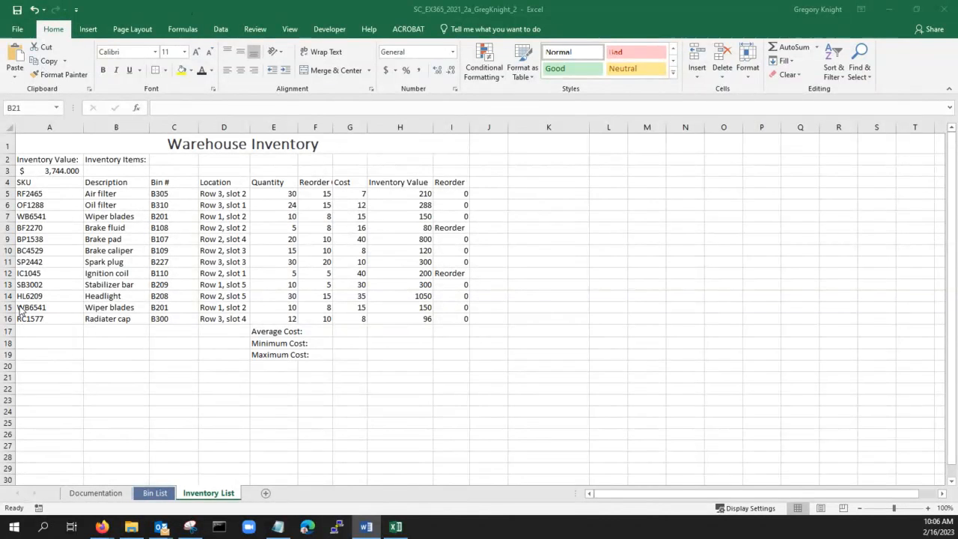
{"action": "key", "text": "alt+Tab"}
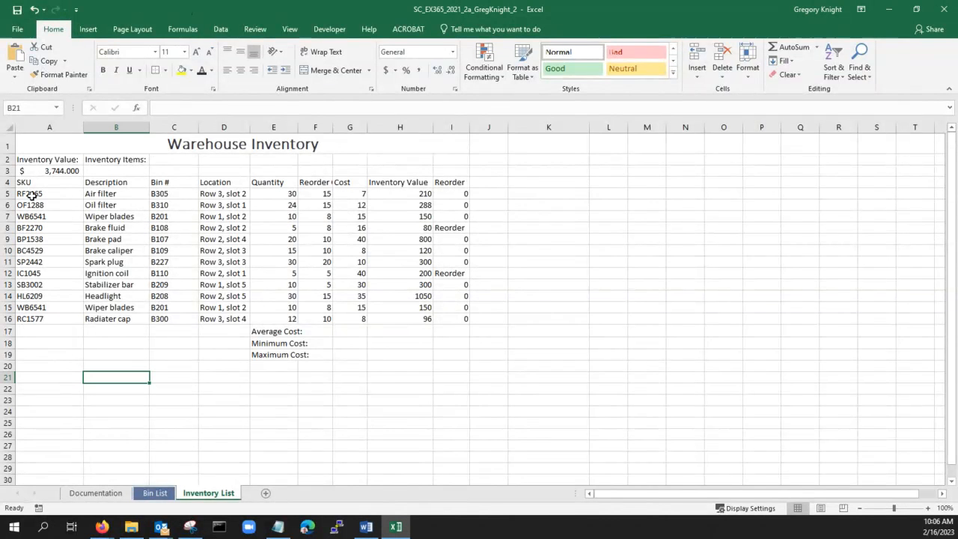
{"action": "left_click", "coordinate": [31, 194]}
{"action": "left_click_drag", "start_coordinate": [31, 195], "coordinate": [32, 318]}
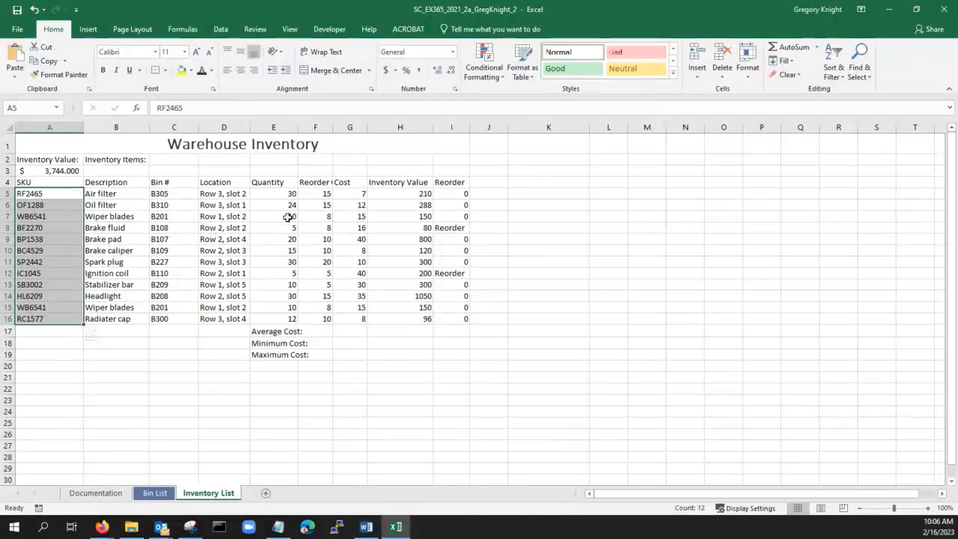
{"action": "left_click", "coordinate": [484, 65]}
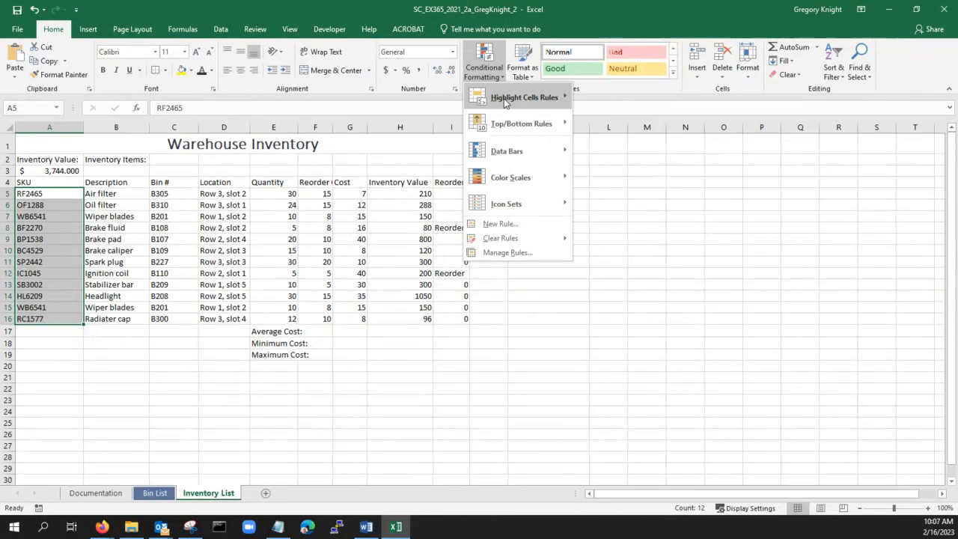
{"action": "mouse_move", "coordinate": [504, 99]}
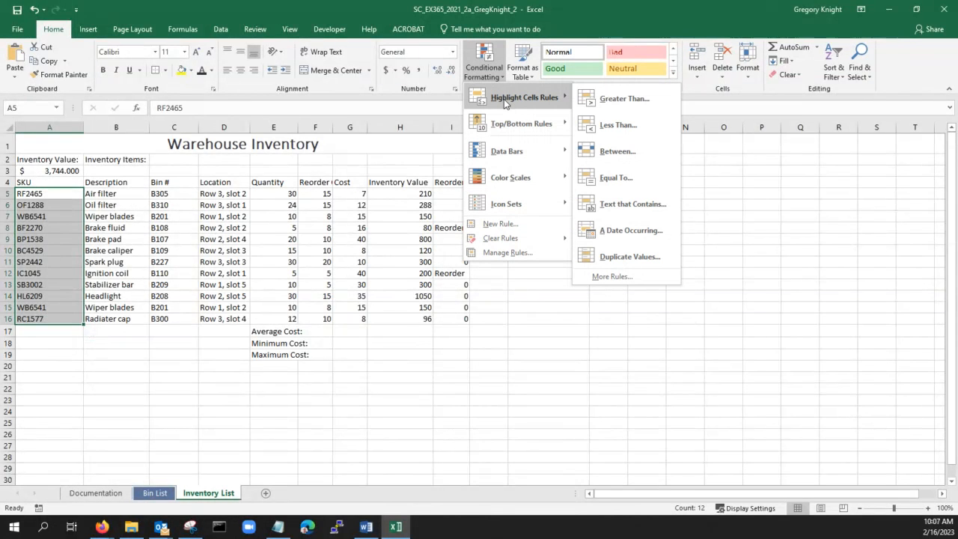
{"action": "left_click", "coordinate": [642, 262]}
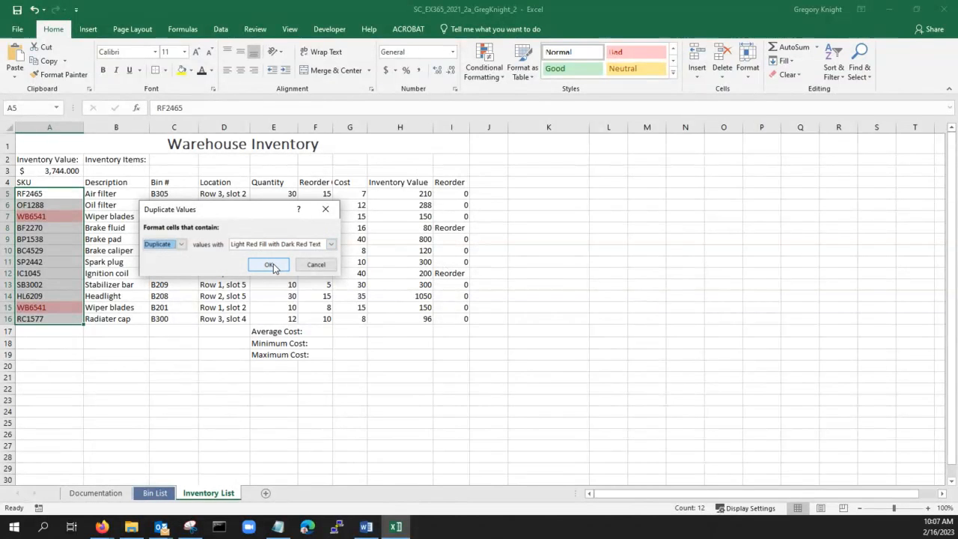
{"action": "left_click", "coordinate": [275, 268]}
{"action": "left_click", "coordinate": [78, 365]}
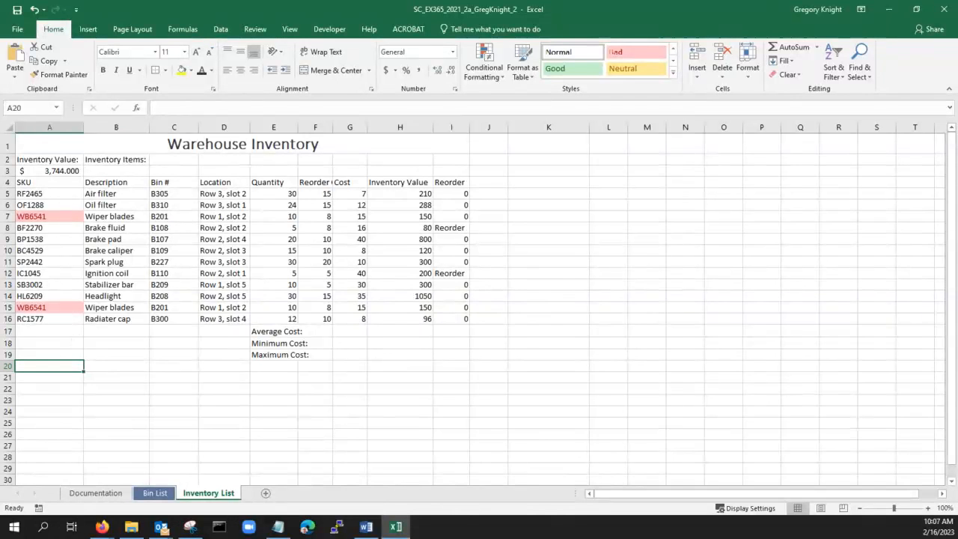
- Bring up the Word instructions, read step 9 about the COUNTA formula, and move the document off the workbook
{"action": "left_click", "coordinate": [366, 526]}
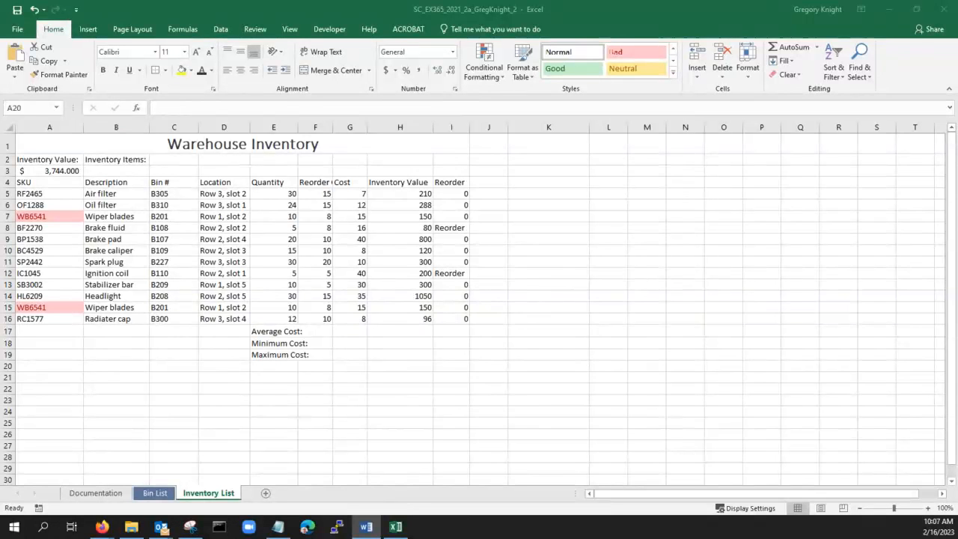
{"action": "left_click_drag", "start_coordinate": [0, 9], "coordinate": [404, 45]}
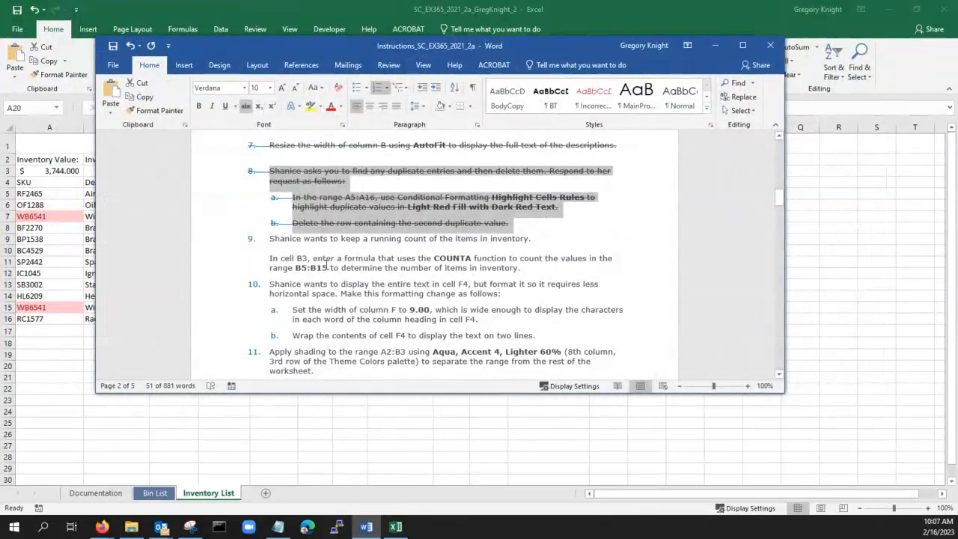
{"action": "scroll", "coordinate": [374, 258], "scroll_direction": "down", "scroll_amount": 2}
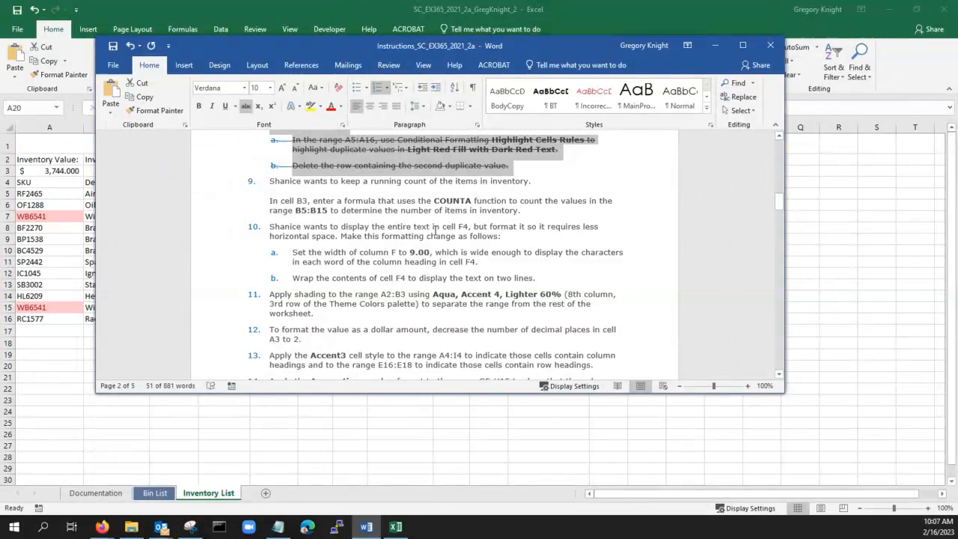
{"action": "left_click", "coordinate": [394, 223]}
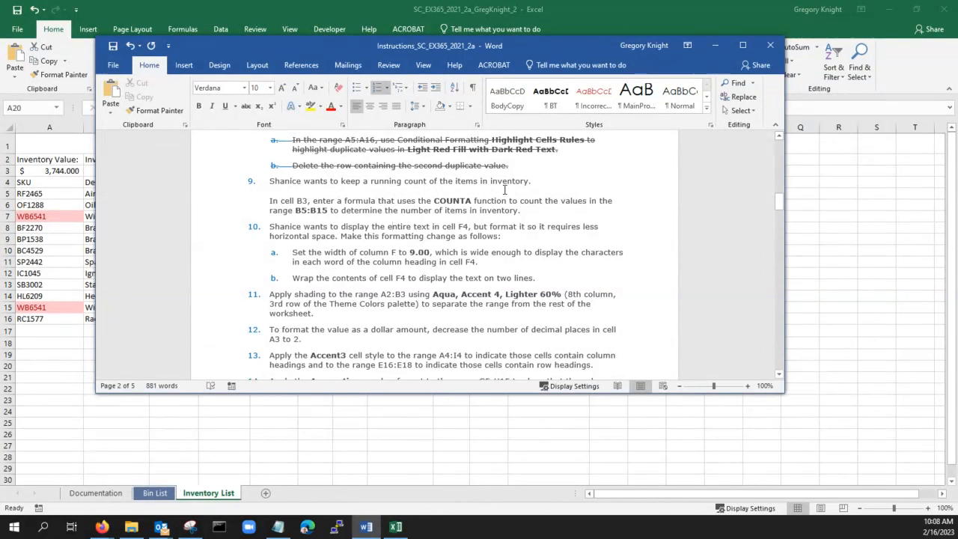
{"action": "left_click_drag", "start_coordinate": [387, 47], "coordinate": [0, 292]}
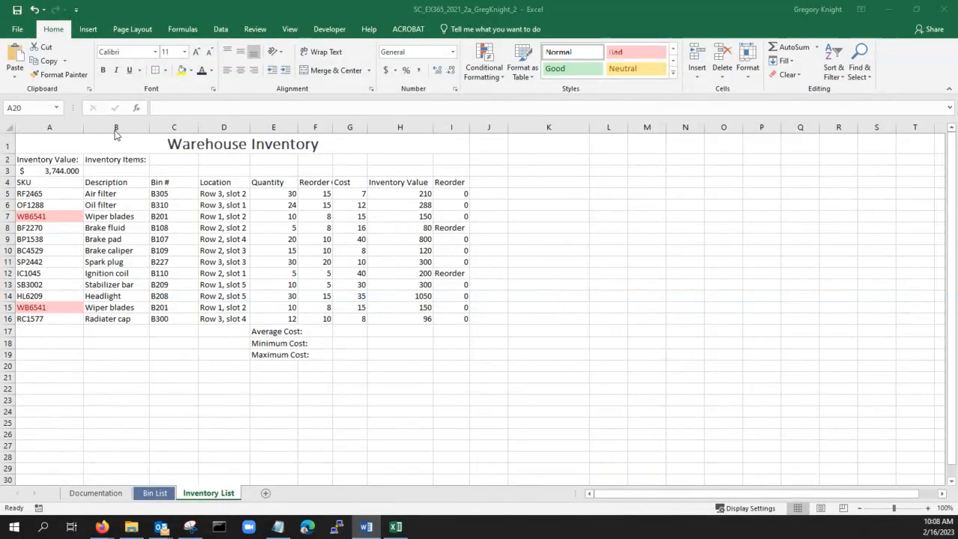
- Try to enter a COUNTA formula in cell B3 that counts the descriptions in B5:B15
{"action": "left_click", "coordinate": [115, 351]}
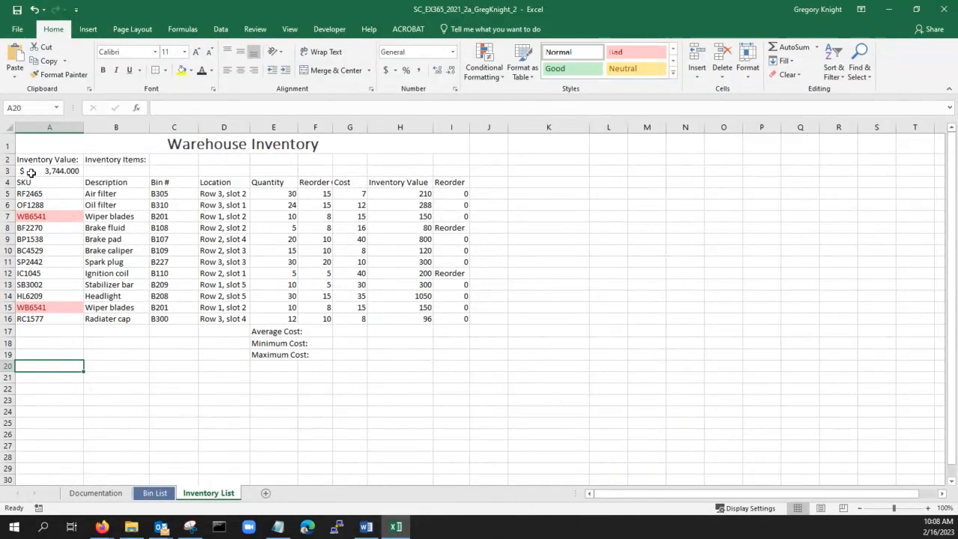
{"action": "left_click", "coordinate": [105, 171]}
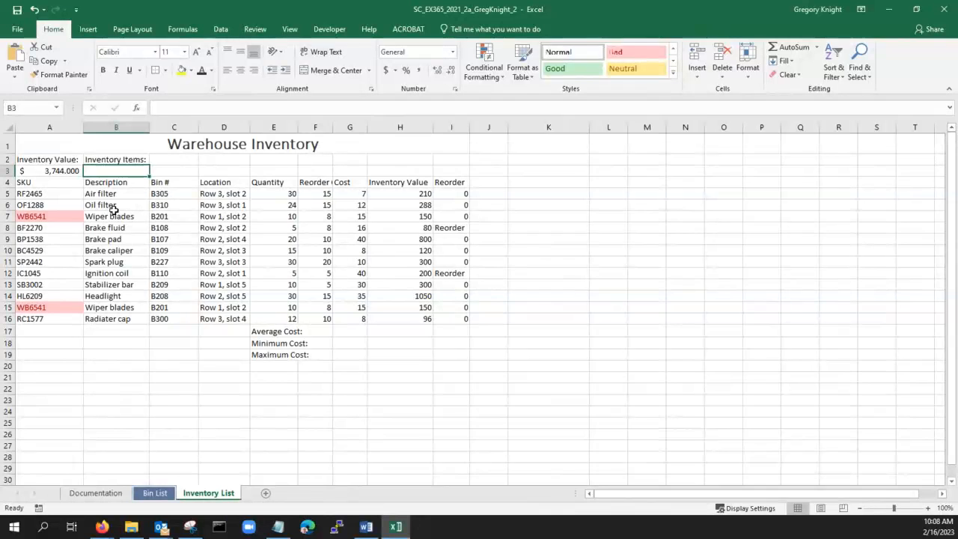
{"action": "type", "text": "="}
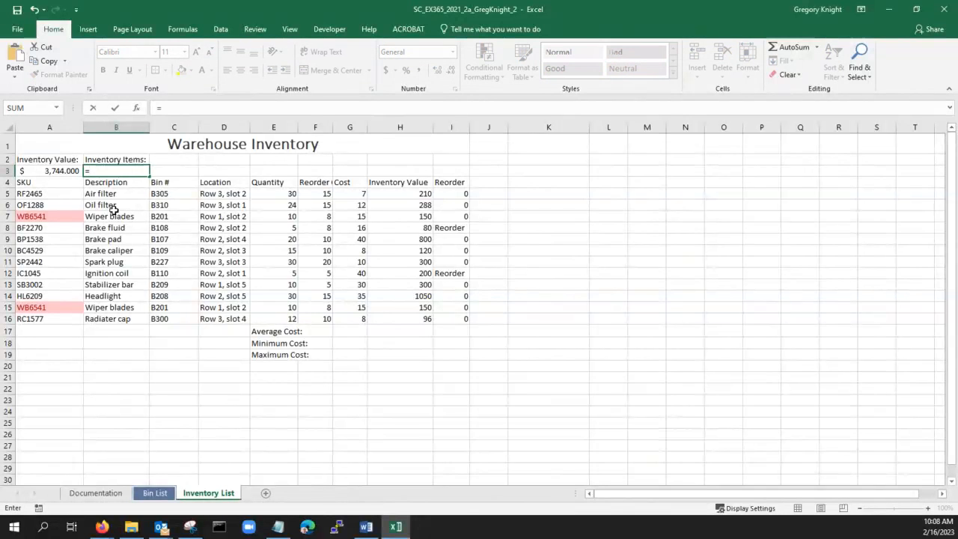
{"action": "type", "text": "count"}
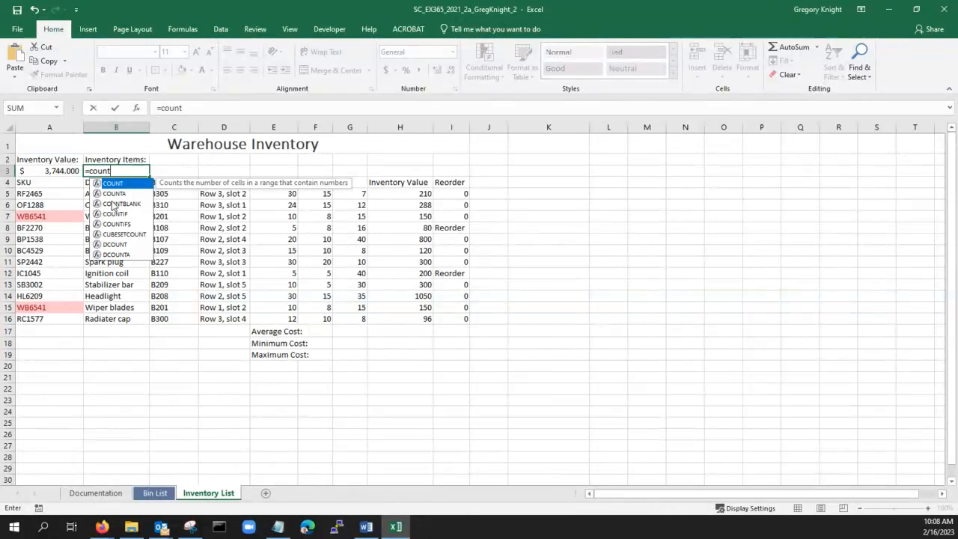
{"action": "left_click", "coordinate": [114, 195]}
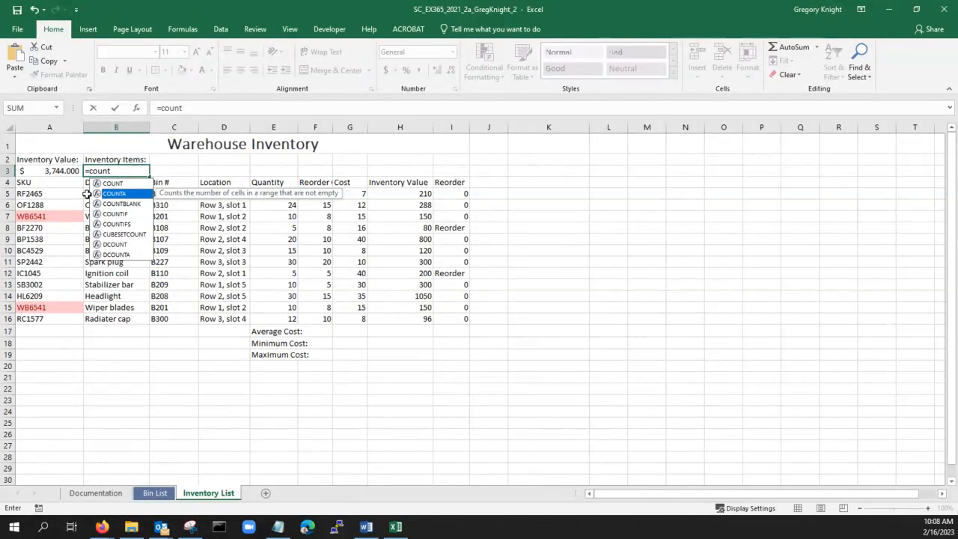
{"action": "left_click_drag", "start_coordinate": [87, 193], "coordinate": [98, 303]}
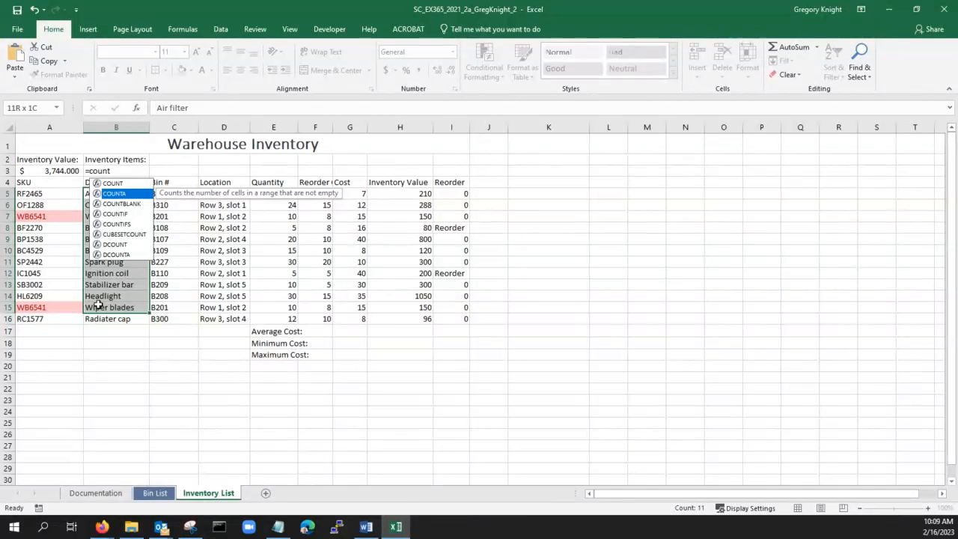
{"action": "left_click_drag", "start_coordinate": [98, 303], "coordinate": [96, 299]}
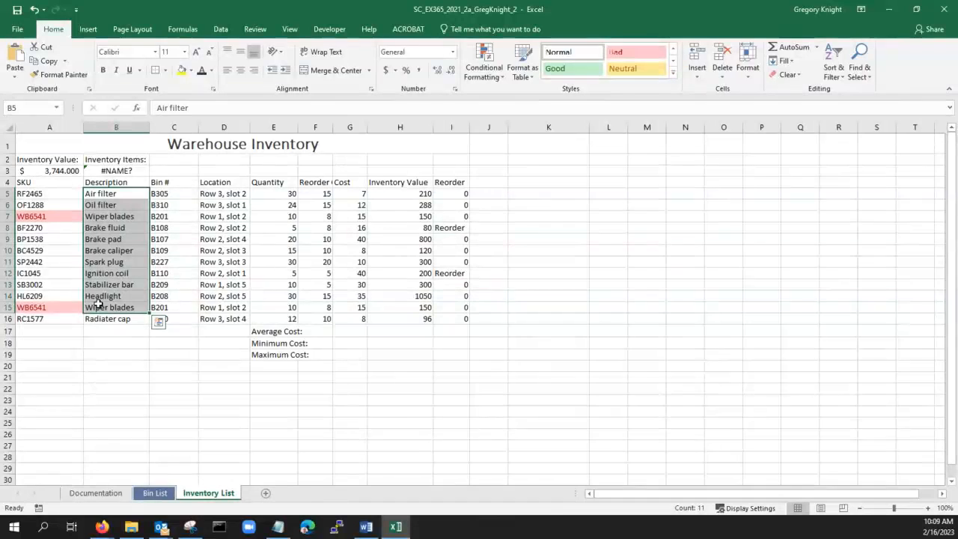
- Try to retype the formula in cell B3 as =counta and pick the range B5:B15 for it
{"action": "left_click", "coordinate": [90, 171]}
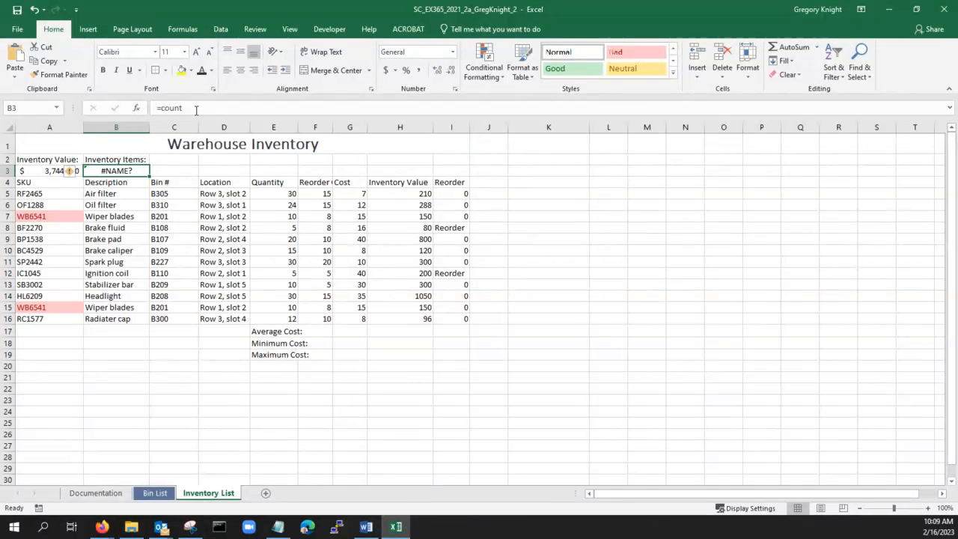
{"action": "left_click", "coordinate": [196, 109]}
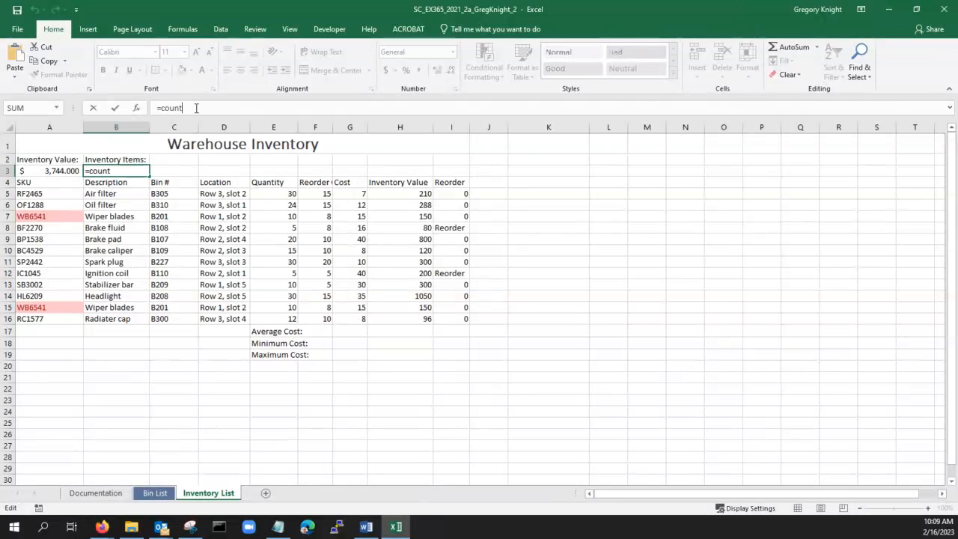
{"action": "key", "text": "BackSpace"}
{"action": "key", "text": "BackSpace"}
{"action": "key", "text": "BackSpace"}
{"action": "key", "text": "BackSpace"}
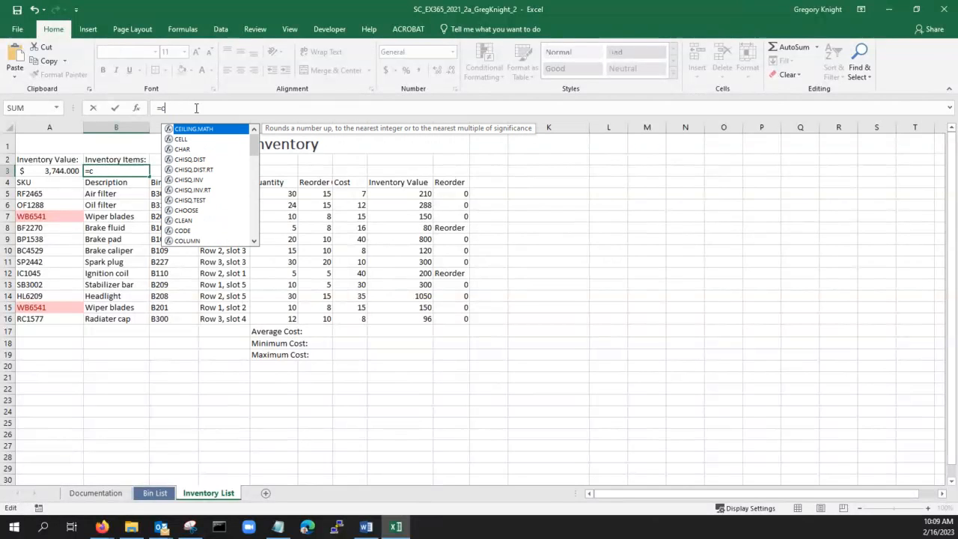
{"action": "key", "text": "BackSpace"}
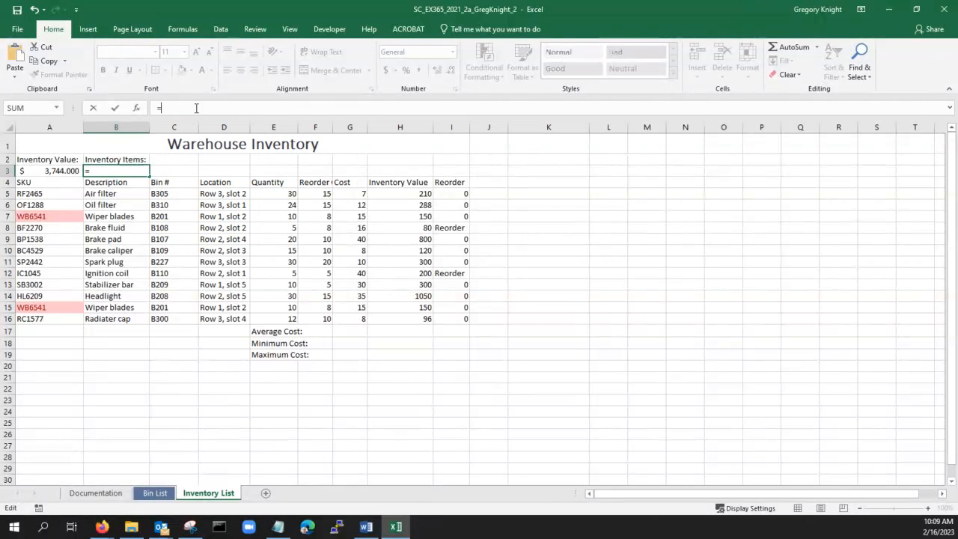
{"action": "type", "text": "count"}
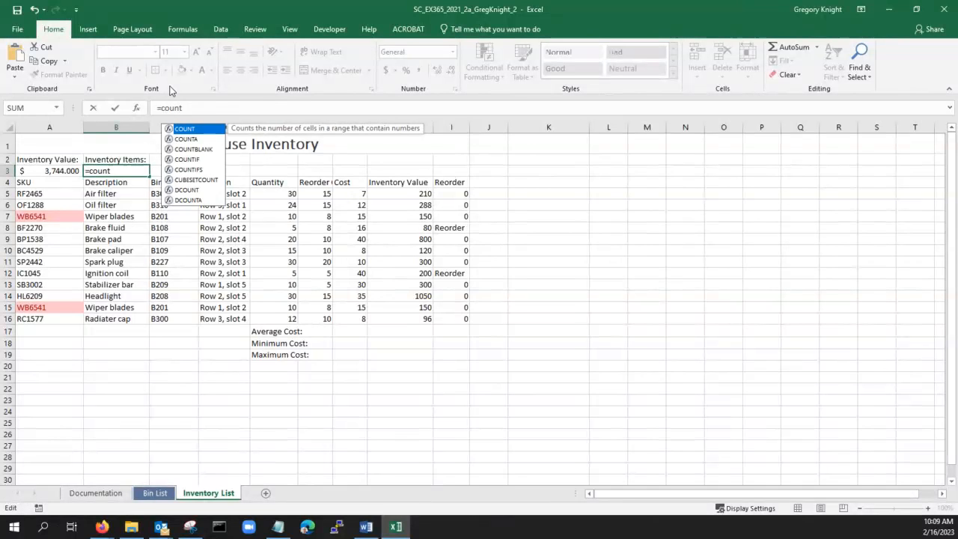
{"action": "type", "text": "a"}
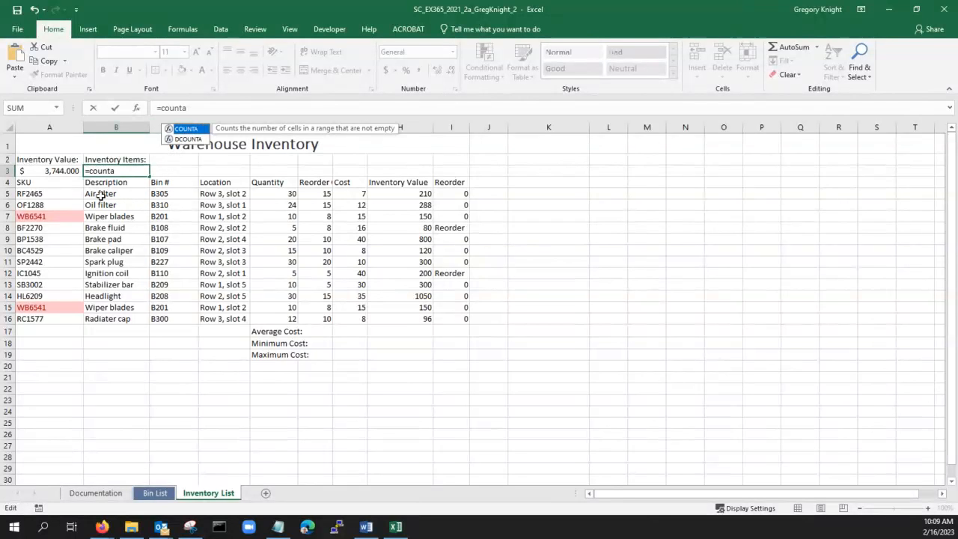
{"action": "left_click_drag", "start_coordinate": [100, 193], "coordinate": [116, 301]}
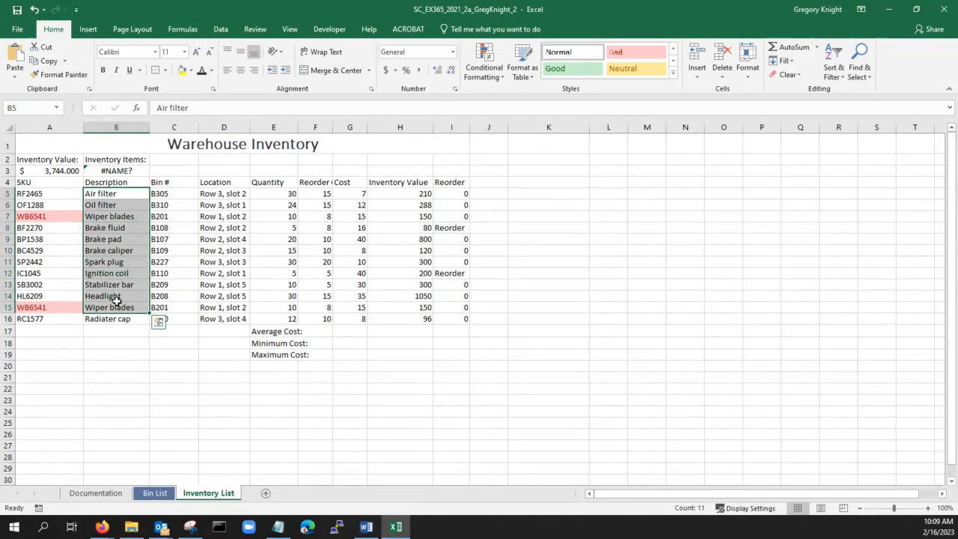
- Try to rework the formula in cell B3 by shortening it to =count
{"action": "left_click", "coordinate": [122, 170]}
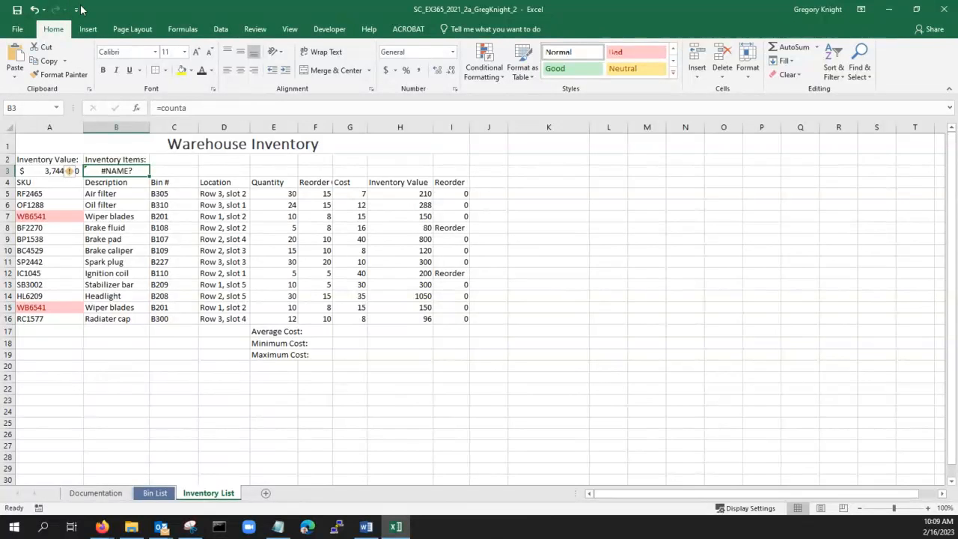
{"action": "left_click", "coordinate": [189, 109]}
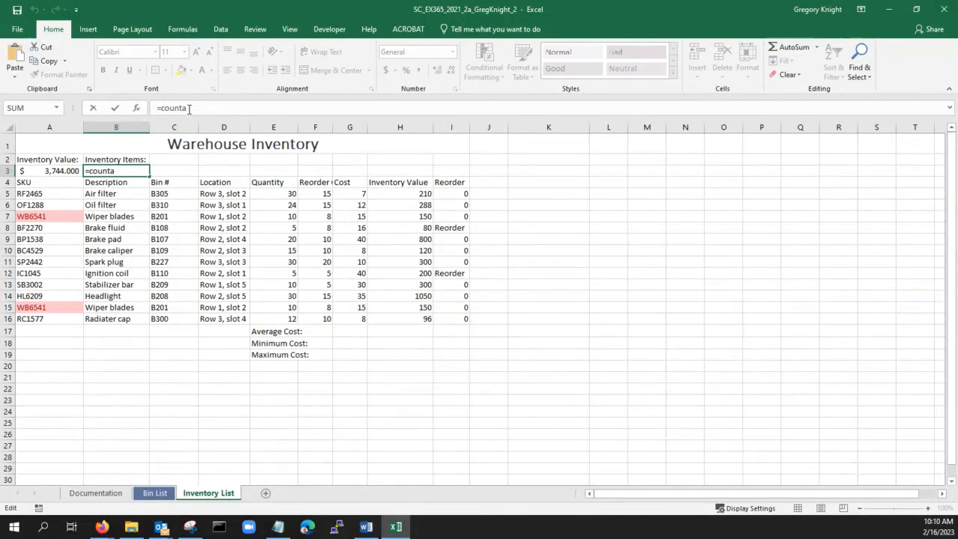
{"action": "key", "text": "BackSpace"}
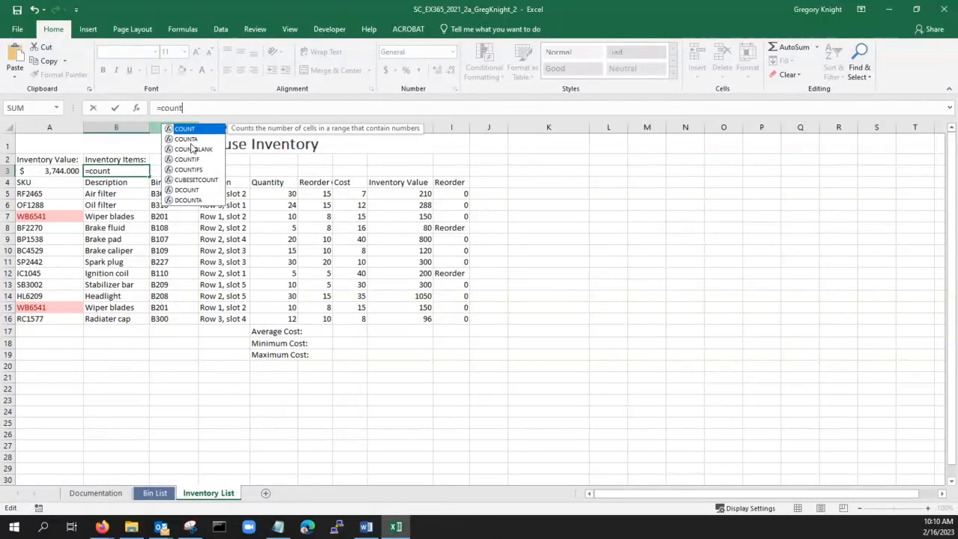
{"action": "left_click", "coordinate": [37, 364]}
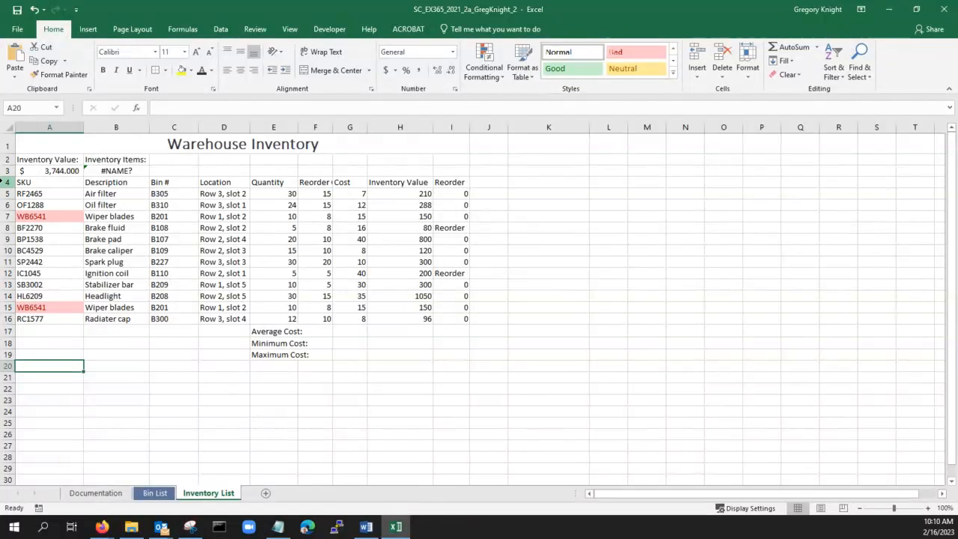
- Locate the two rows with the duplicate SKU WB6541 and reread step 8b in the Word instructions about deleting the second duplicate
{"action": "left_click", "coordinate": [45, 216]}
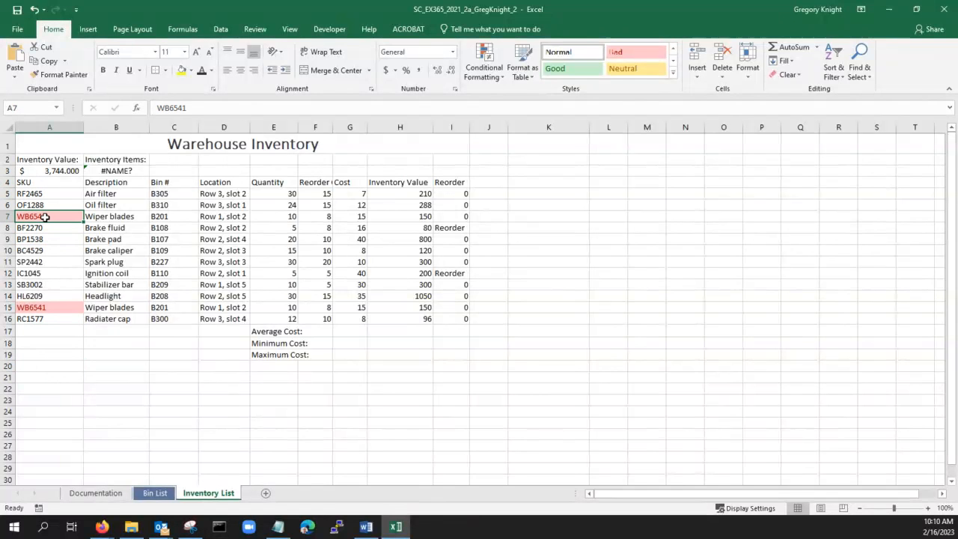
{"action": "left_click", "coordinate": [6, 216]}
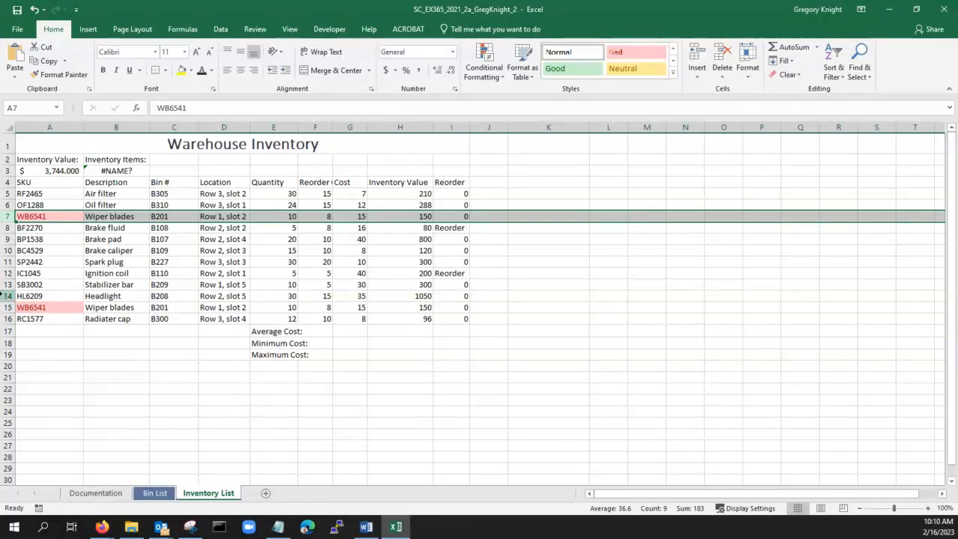
{"action": "left_click", "coordinate": [7, 306]}
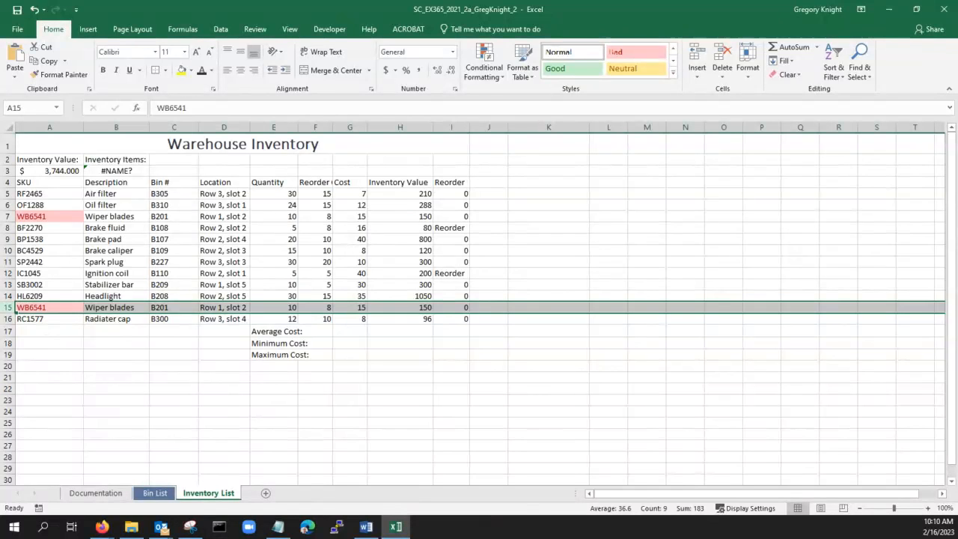
{"action": "key", "text": "alt+Tab"}
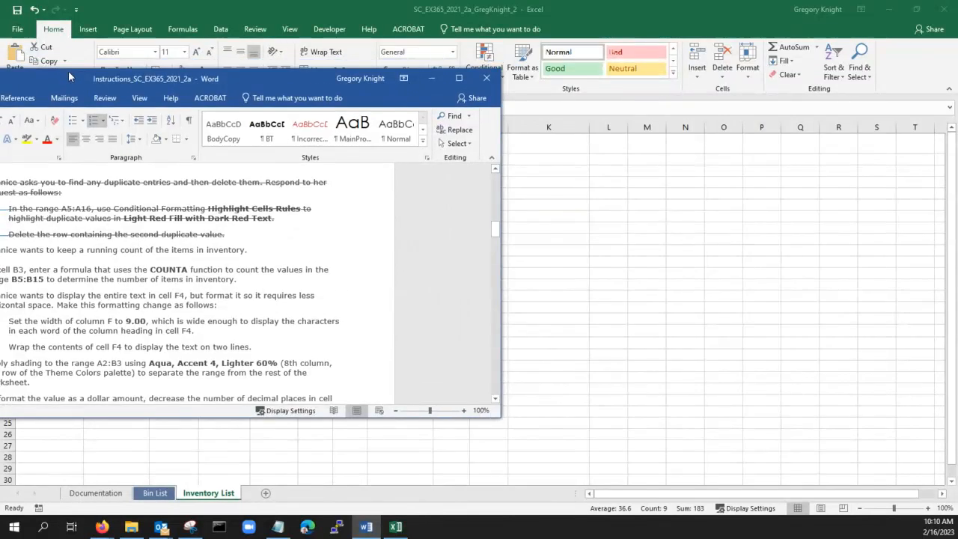
{"action": "left_click_drag", "start_coordinate": [68, 71], "coordinate": [292, 64]}
{"action": "scroll", "coordinate": [303, 284], "scroll_direction": "up", "scroll_amount": 1}
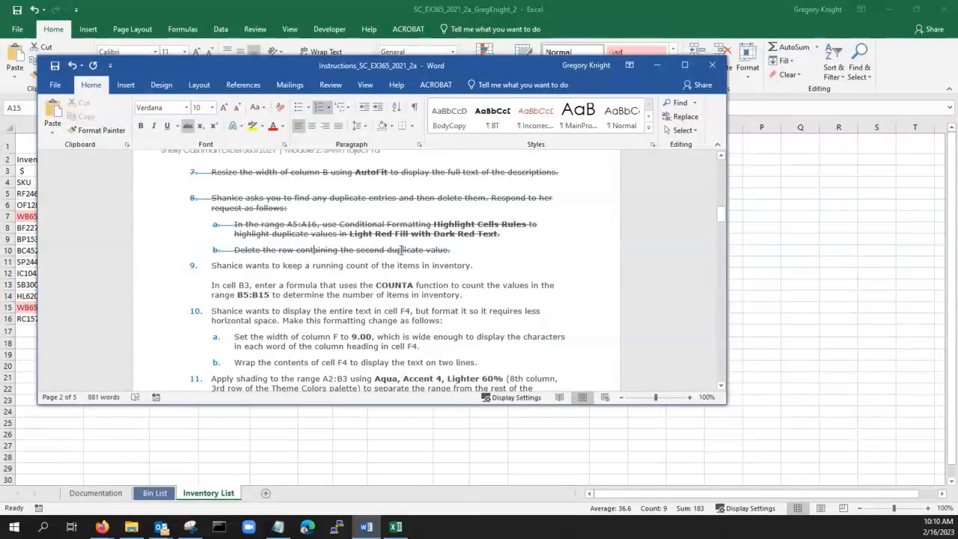
{"action": "left_click", "coordinate": [462, 250]}
{"action": "left_click_drag", "start_coordinate": [463, 250], "coordinate": [113, 266]}
{"action": "left_click", "coordinate": [306, 250]}
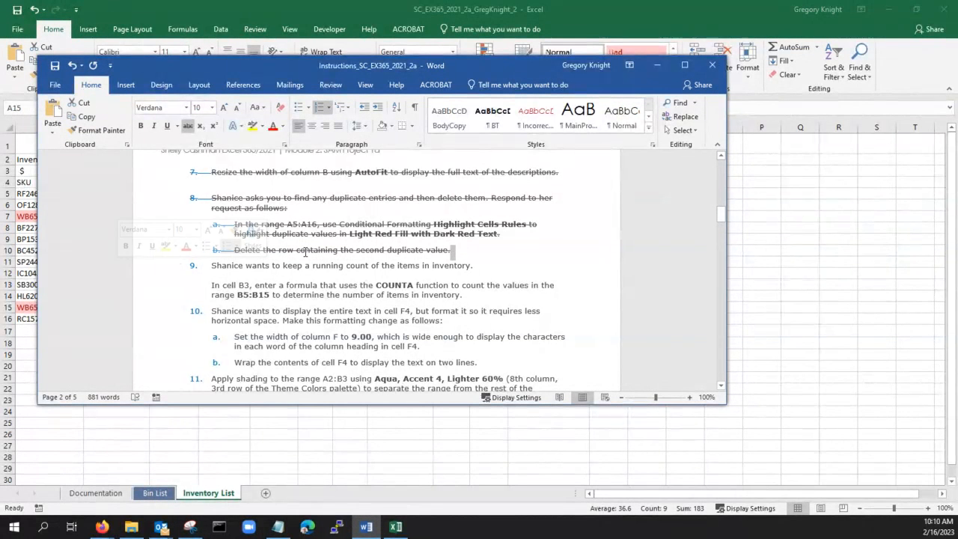
{"action": "left_click", "coordinate": [657, 65]}
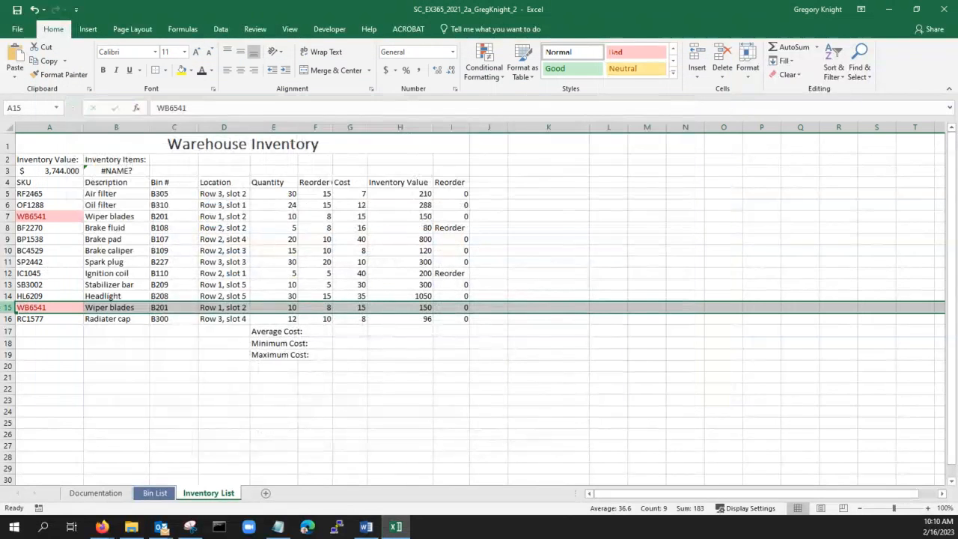
- Delete row 15, which holds the second WB6541 wiper blades entry
{"action": "right_click", "coordinate": [9, 307]}
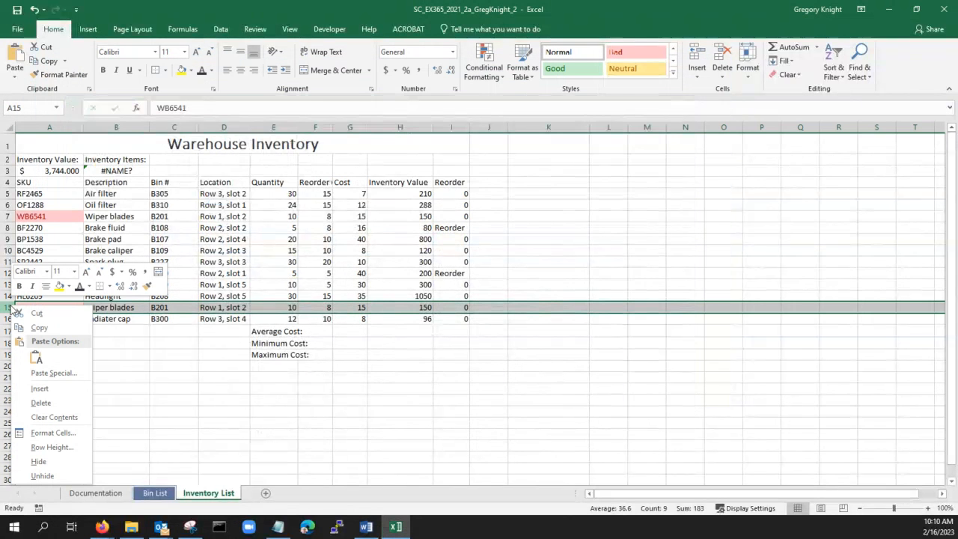
{"action": "left_click", "coordinate": [40, 403]}
{"action": "left_click", "coordinate": [152, 352]}
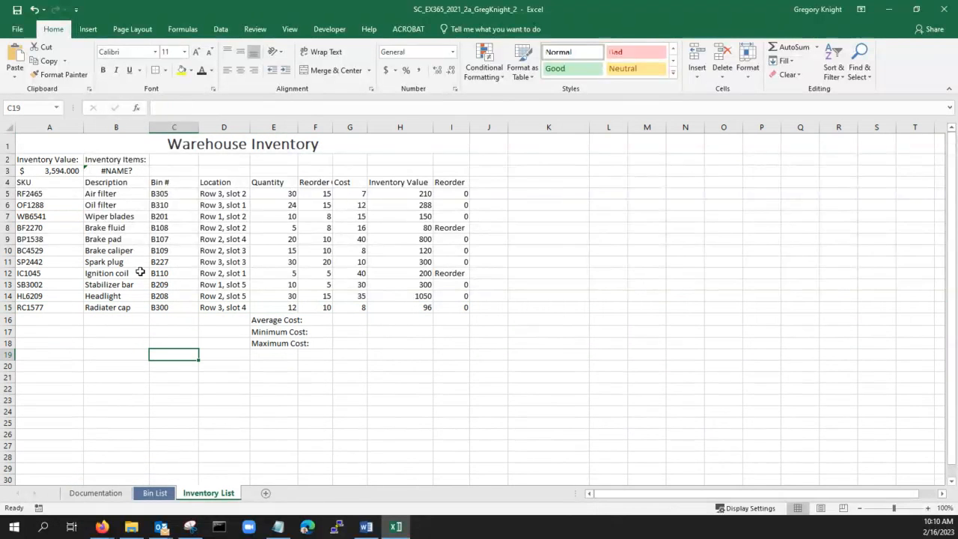
- Clear cell B3 and enter =counta in it, correcting the mistyped function name
{"action": "left_click", "coordinate": [122, 171]}
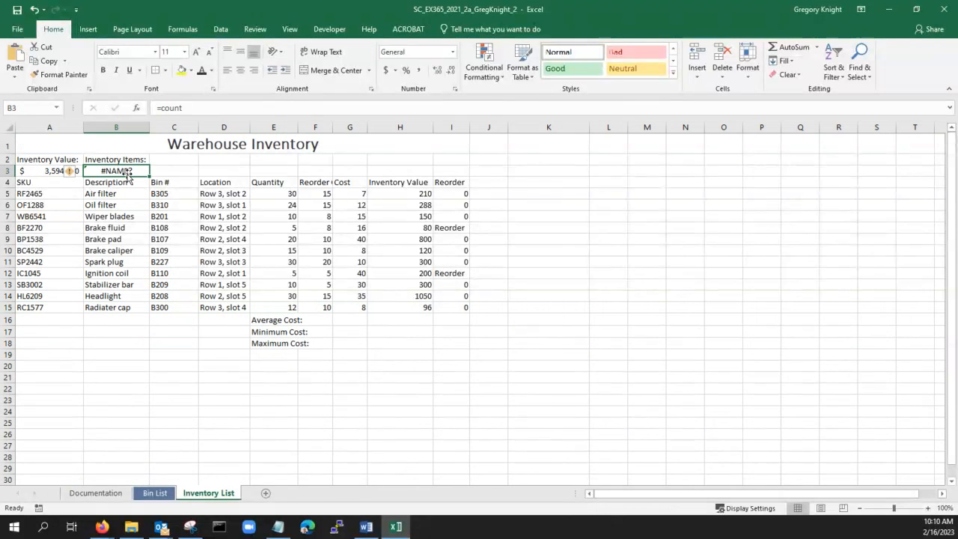
{"action": "key", "text": "Delete"}
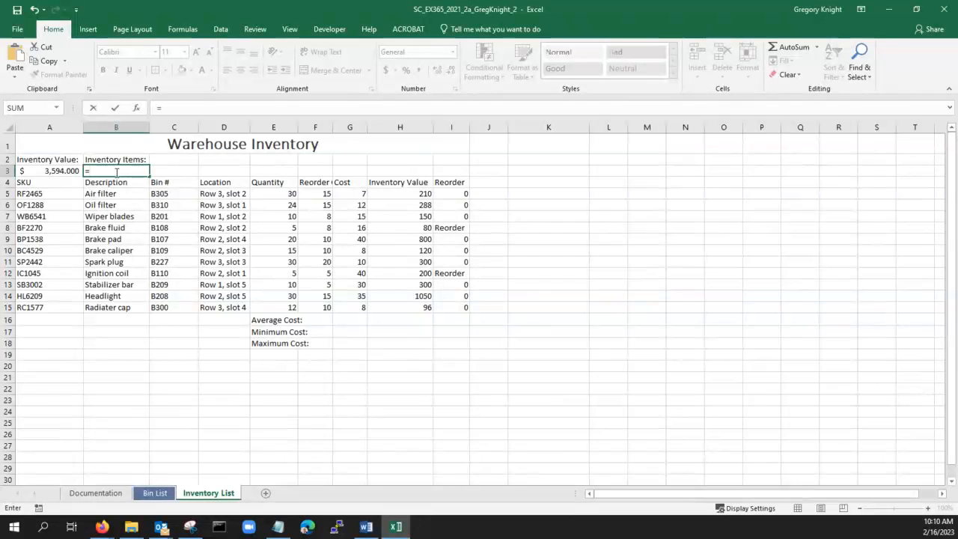
{"action": "type", "text": "=c0unt"}
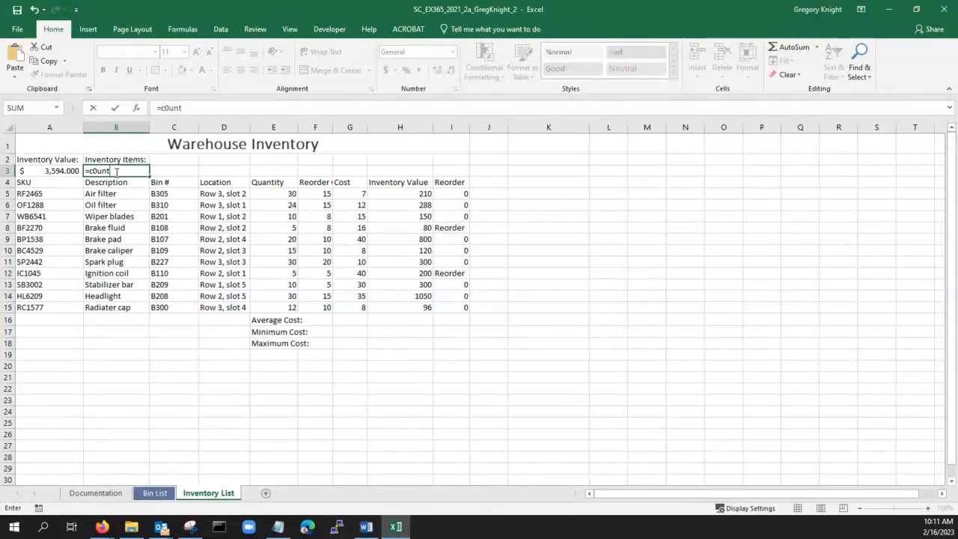
{"action": "key", "text": "BackSpace"}
{"action": "key", "text": "BackSpace"}
{"action": "key", "text": "BackSpace"}
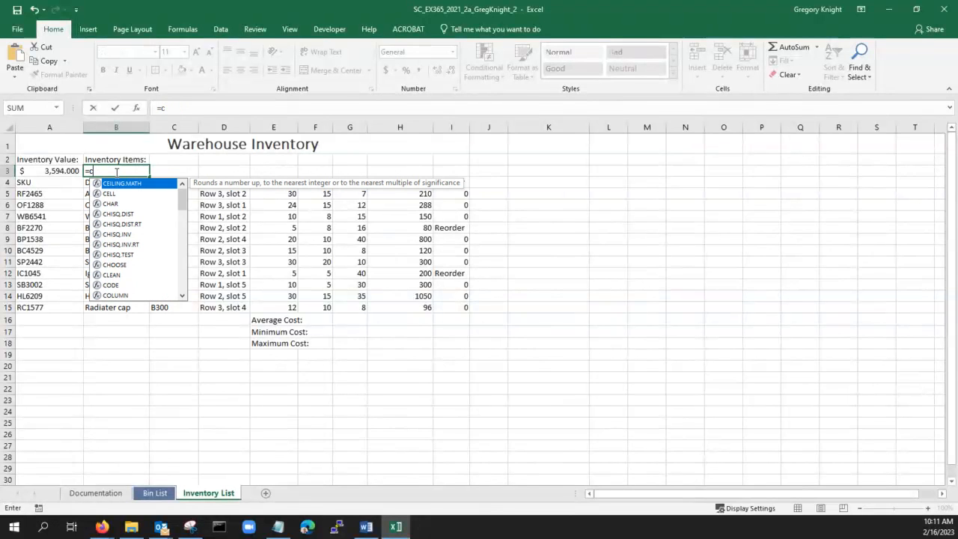
{"action": "type", "text": "oun"}
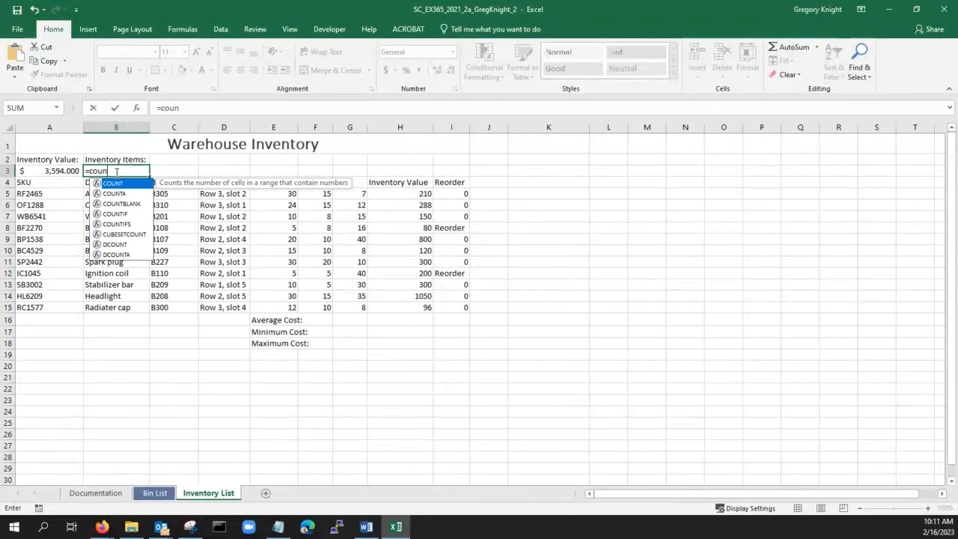
{"action": "type", "text": "ta"}
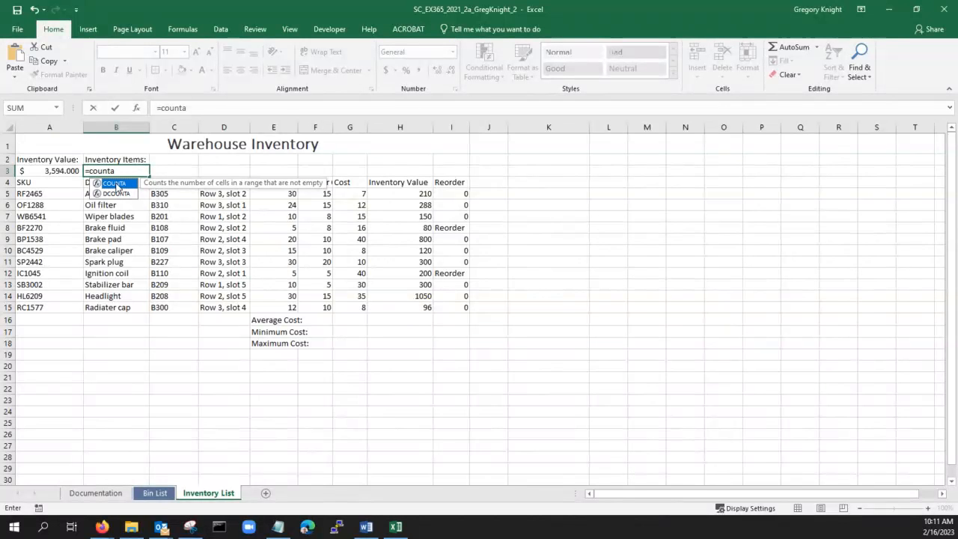
{"action": "key", "text": "Return"}
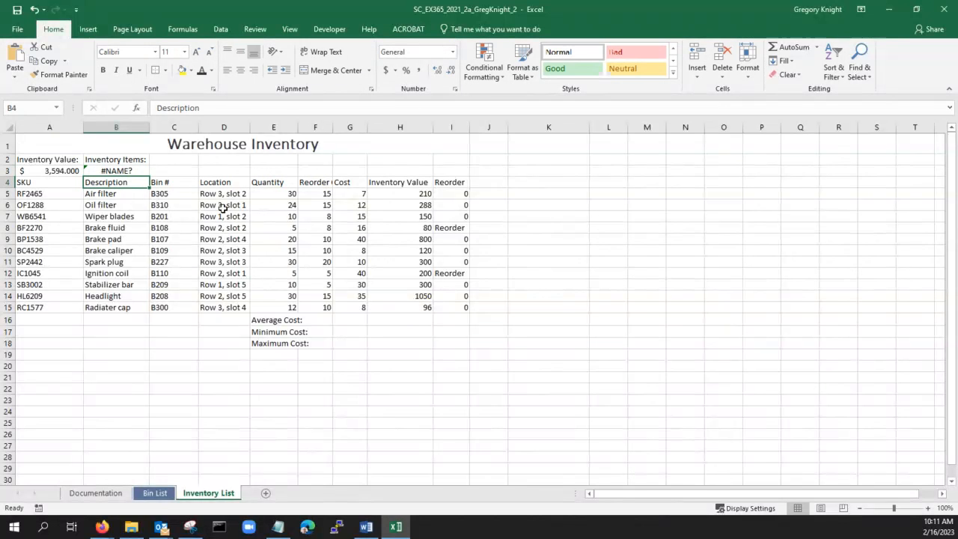
- Check step 9 in the Word instructions, and complete the formula in cell B3 as =COUNTA(B5:B15)
{"action": "left_click", "coordinate": [111, 169]}
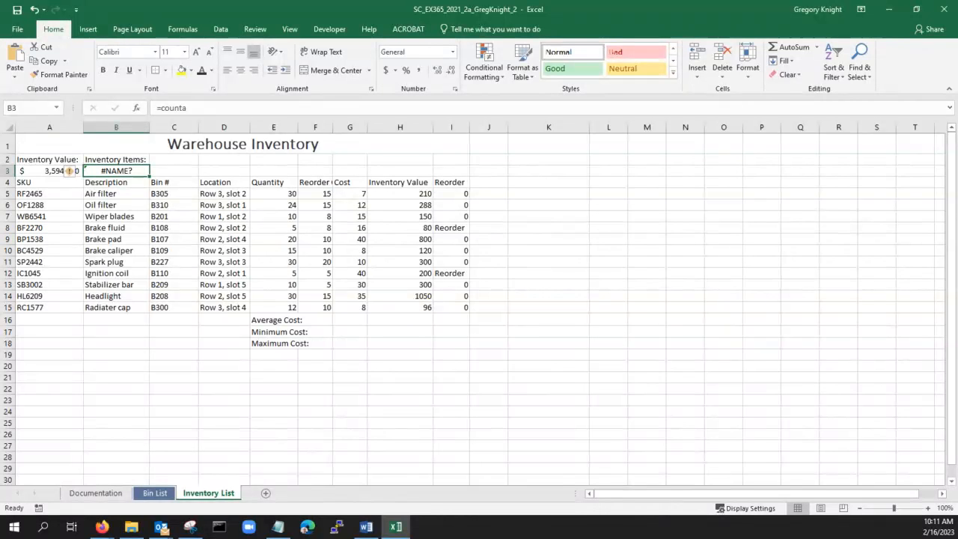
{"action": "left_click", "coordinate": [366, 527]}
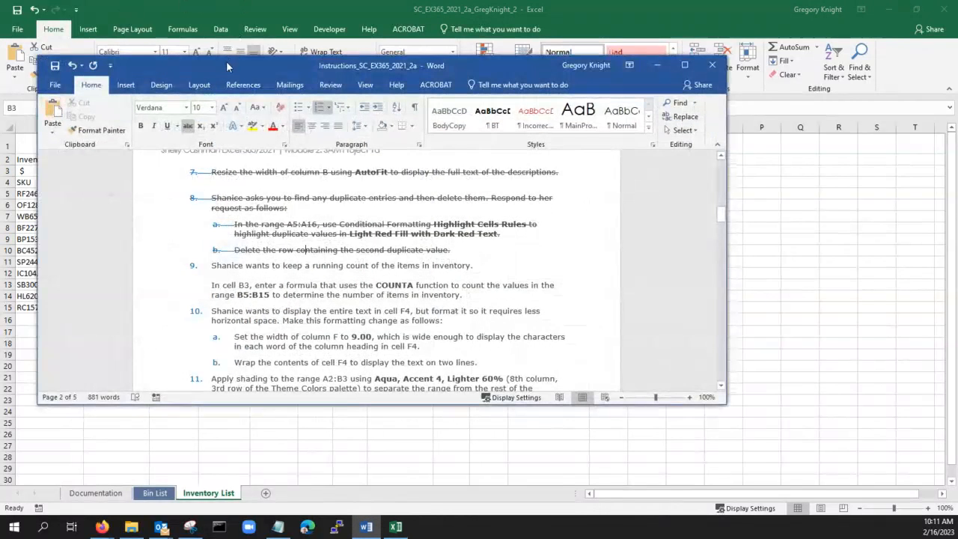
{"action": "left_click_drag", "start_coordinate": [227, 63], "coordinate": [0, 174]}
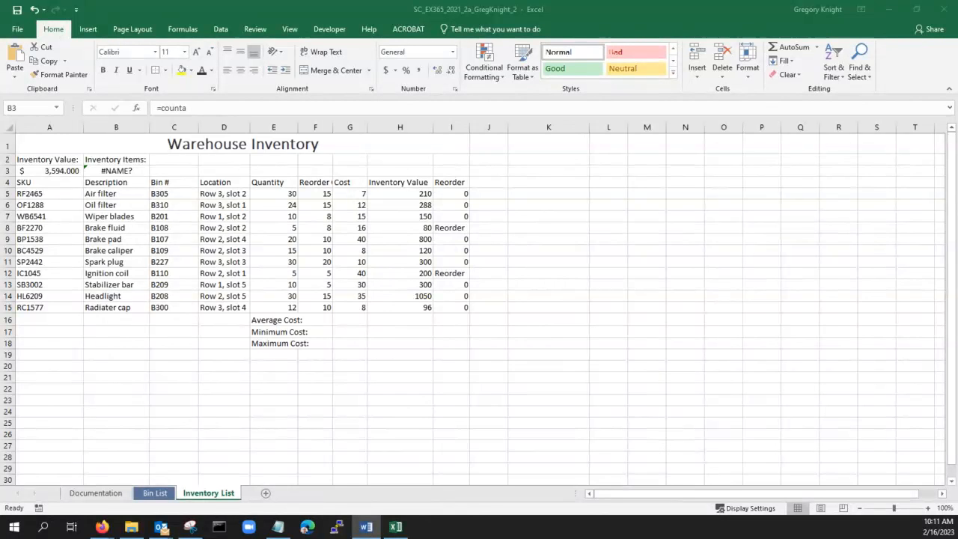
{"action": "left_click", "coordinate": [192, 111]}
{"action": "left_click", "coordinate": [194, 109]}
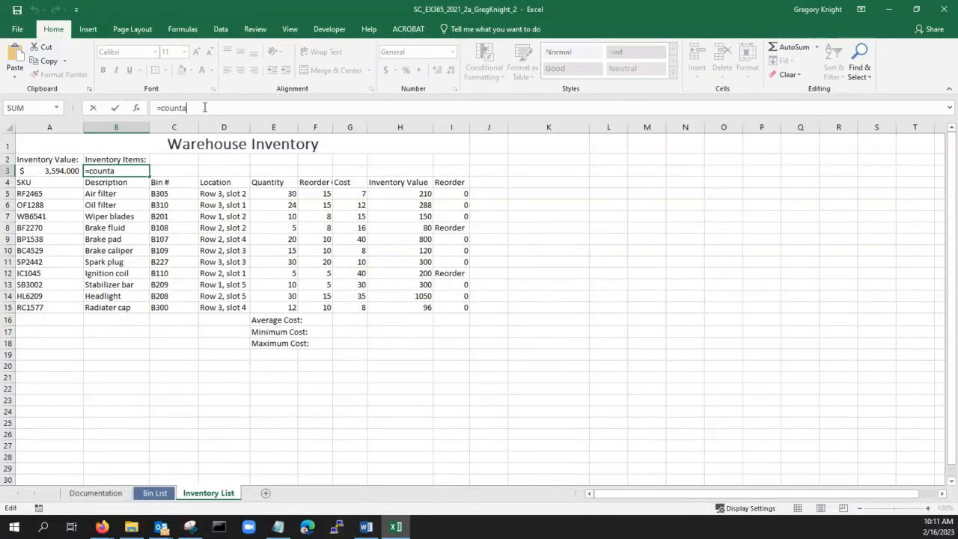
{"action": "type", "text": "("}
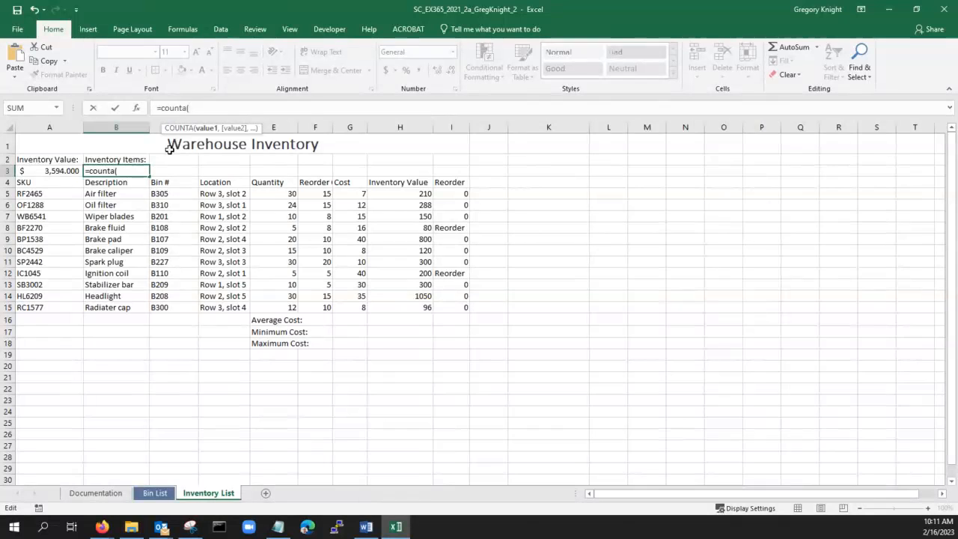
{"action": "left_click", "coordinate": [118, 195]}
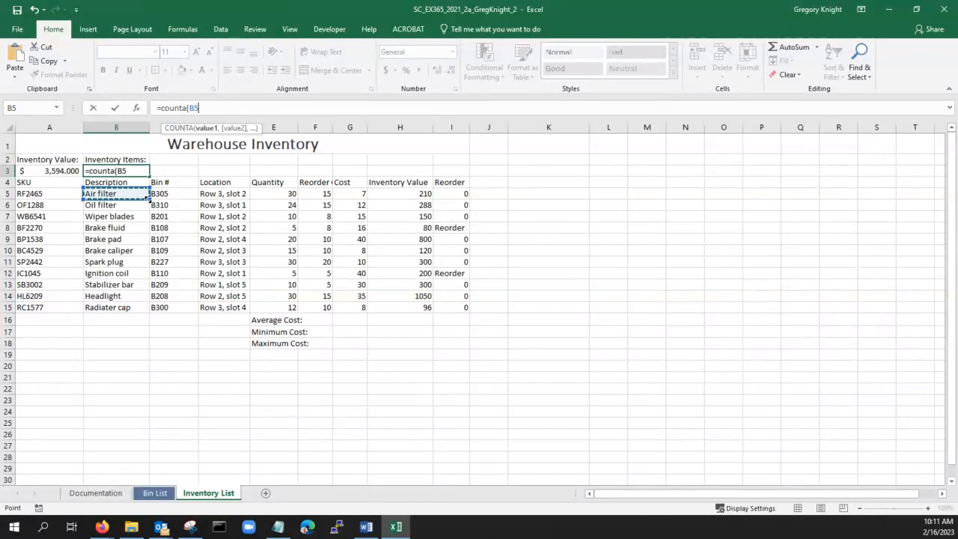
{"action": "left_click_drag", "start_coordinate": [142, 198], "coordinate": [145, 289]}
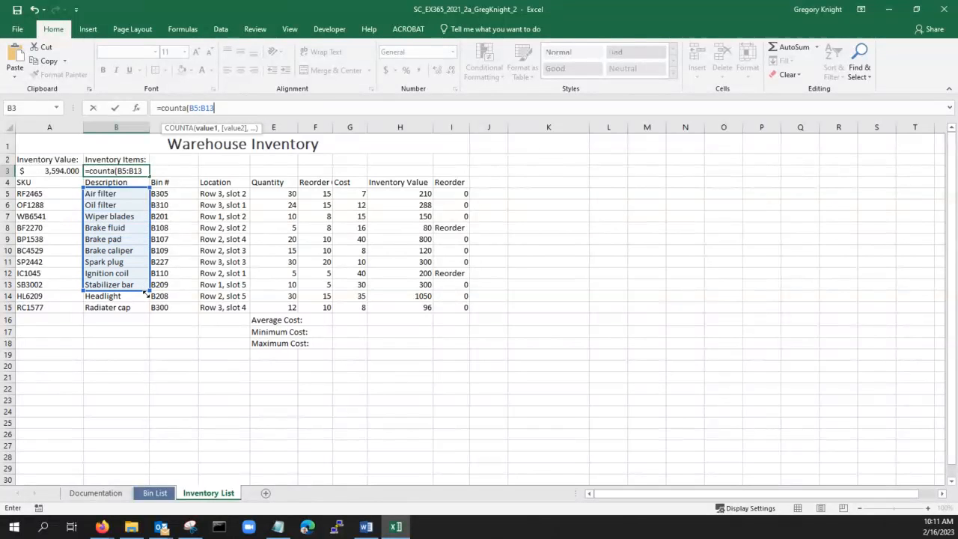
{"action": "left_click_drag", "start_coordinate": [145, 293], "coordinate": [147, 314]}
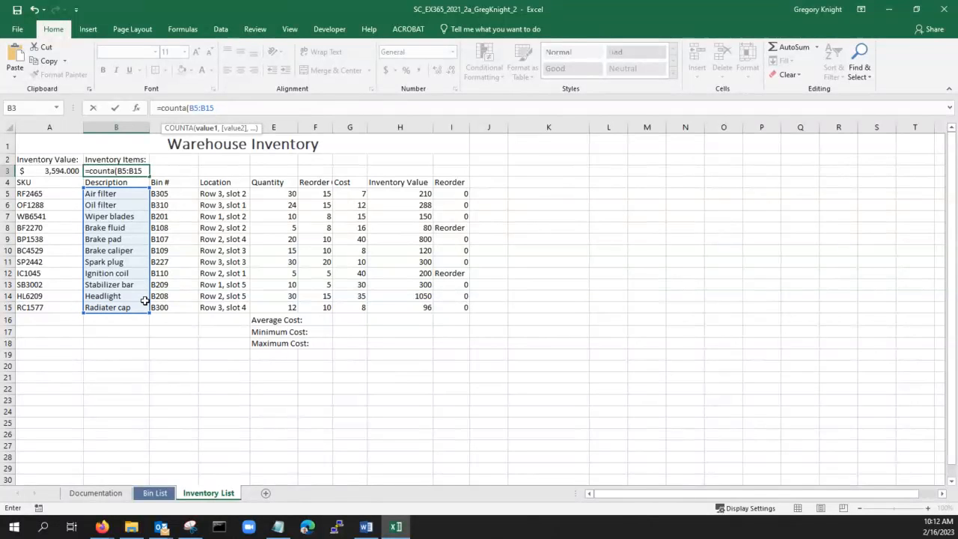
{"action": "type", "text": ")"}
{"action": "key", "text": "Return"}
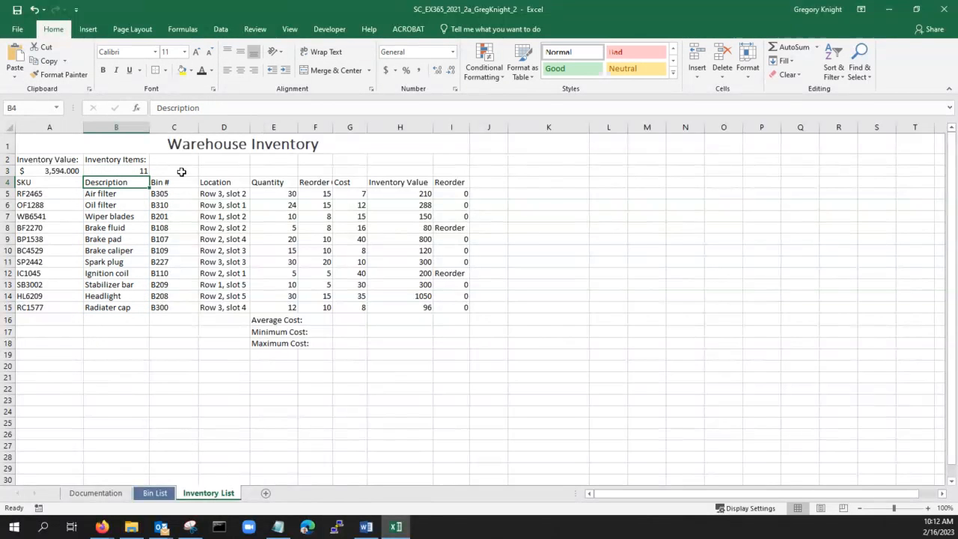
- Review the COUNTA formula in cell B3 against the first and last descriptions of its range B5:B15
{"action": "left_click", "coordinate": [103, 170]}
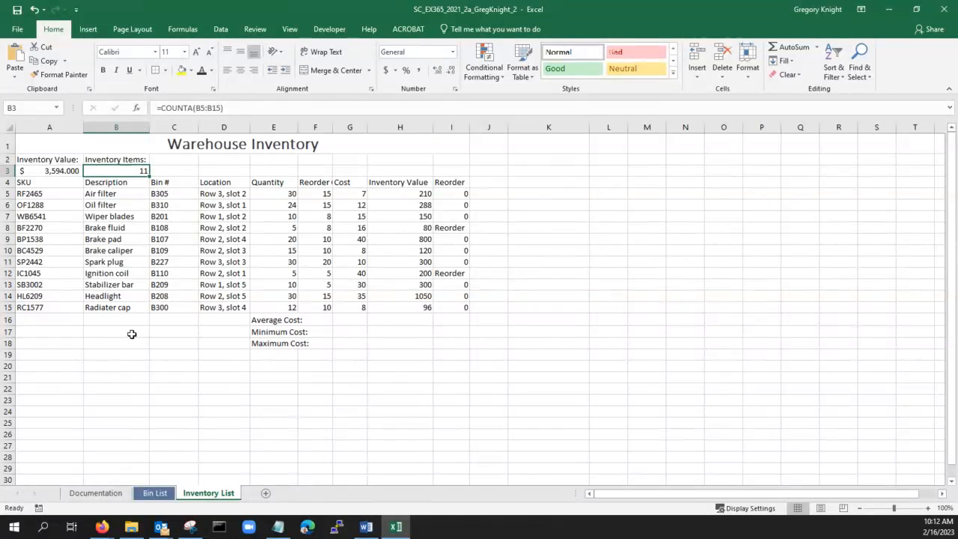
{"action": "left_click", "coordinate": [102, 194]}
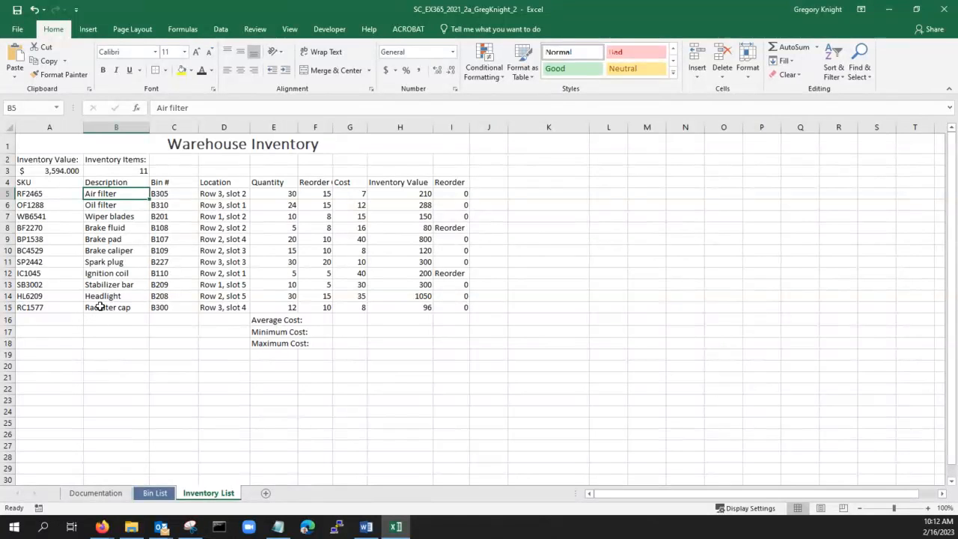
{"action": "left_click", "coordinate": [107, 181]}
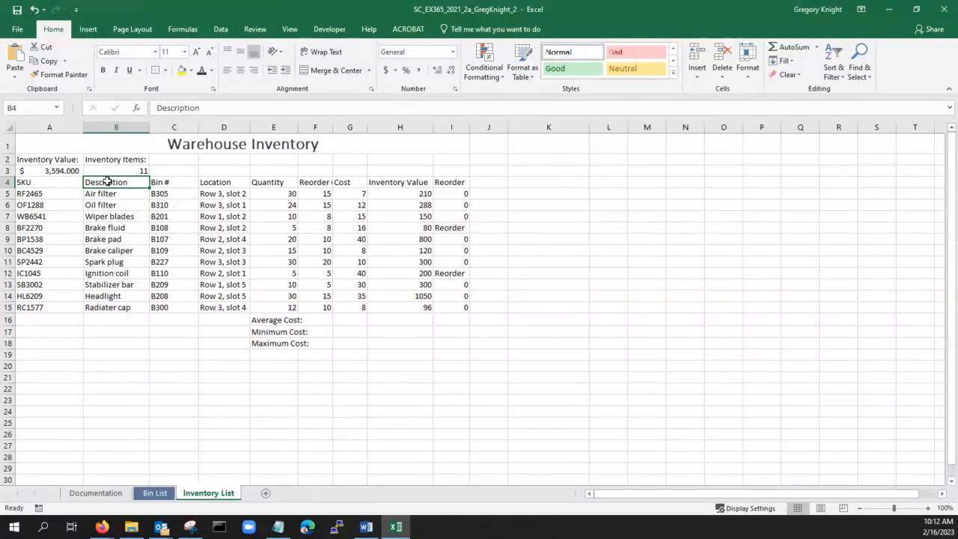
{"action": "left_click", "coordinate": [93, 329]}
{"action": "left_click", "coordinate": [104, 303]}
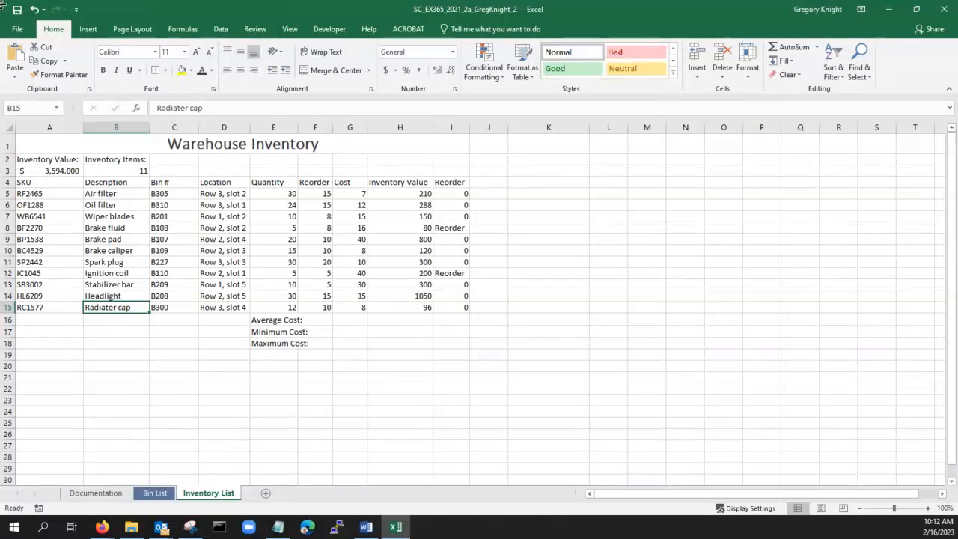
{"action": "left_click", "coordinate": [113, 169]}
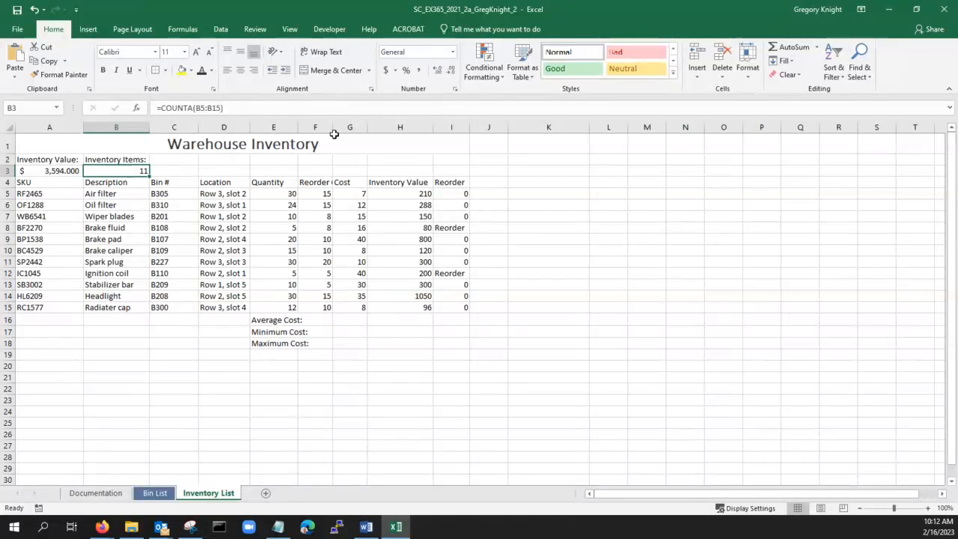
{"action": "left_click", "coordinate": [237, 110]}
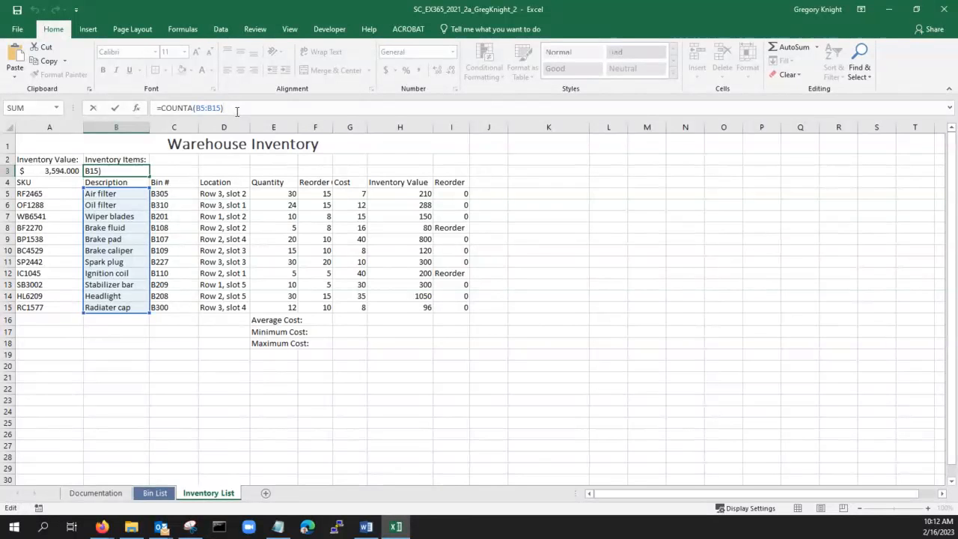
- Reselect B5:B15 as the range of the COUNTA formula in cell B3 and enter the completed formula
{"action": "key", "text": "BackSpace"}
{"action": "key", "text": "BackSpace"}
{"action": "key", "text": "BackSpace"}
{"action": "key", "text": "BackSpace"}
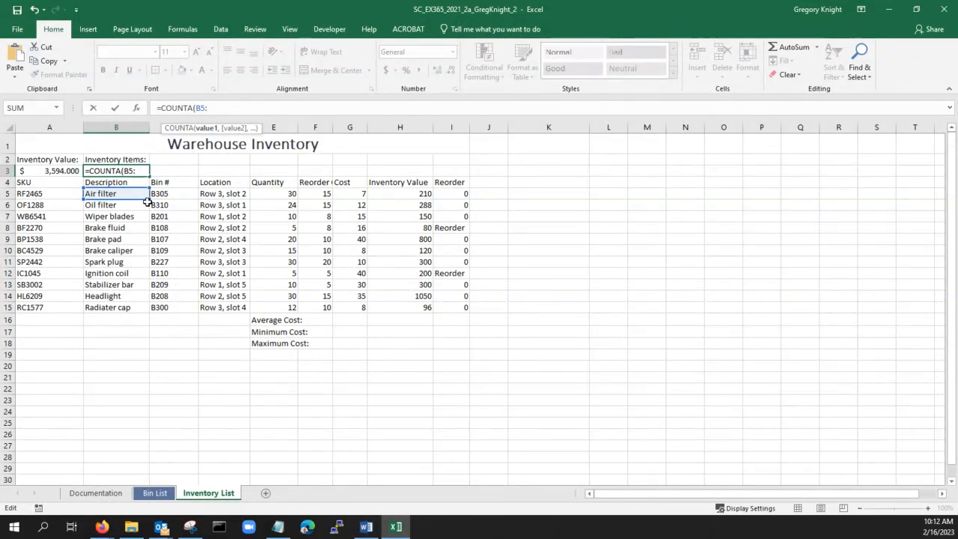
{"action": "left_click_drag", "start_coordinate": [149, 200], "coordinate": [142, 305]}
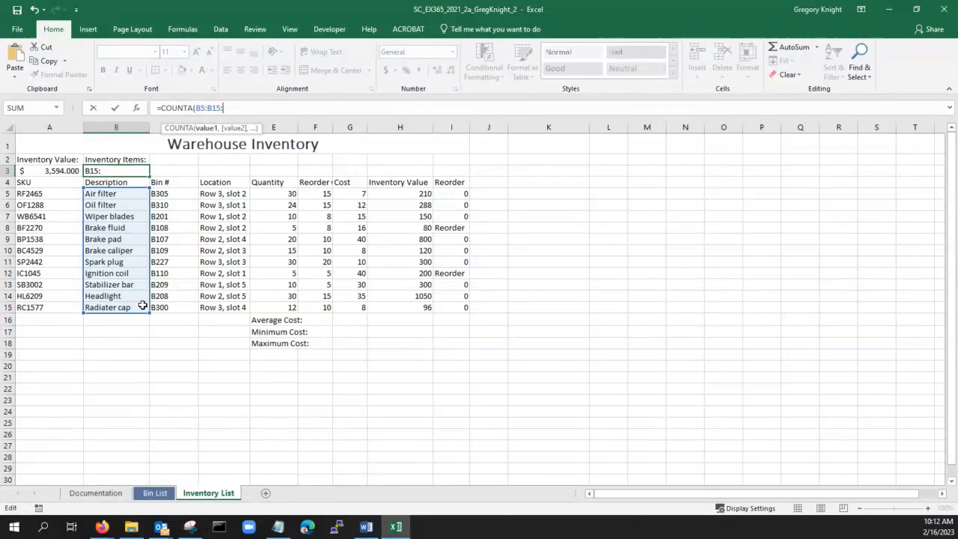
{"action": "key", "text": "BackSpace"}
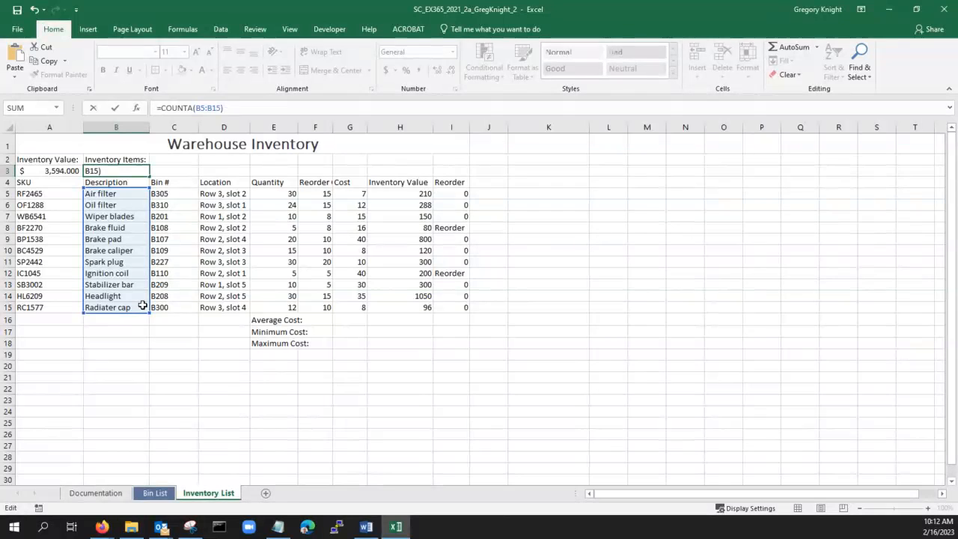
{"action": "key", "text": "Return"}
{"action": "left_click", "coordinate": [127, 344]}
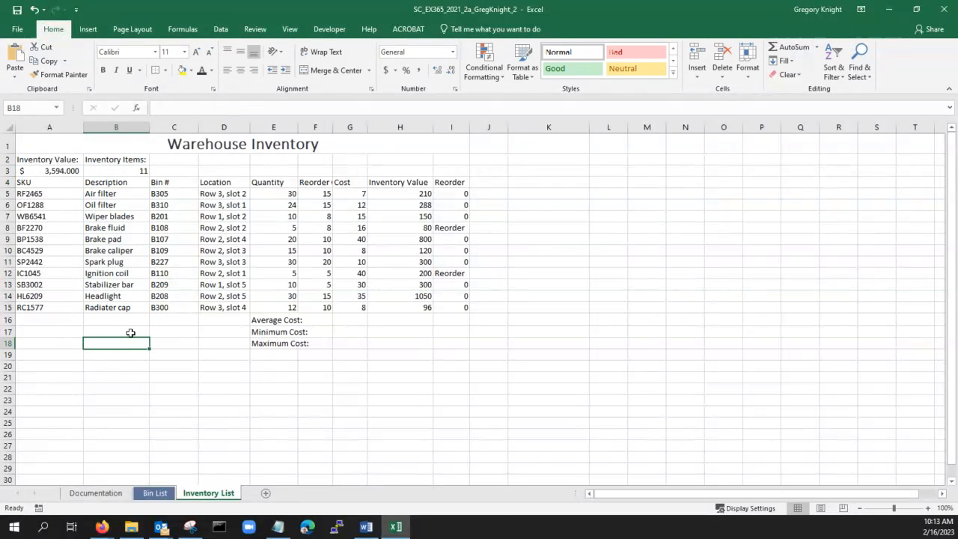
{"action": "left_click", "coordinate": [129, 172]}
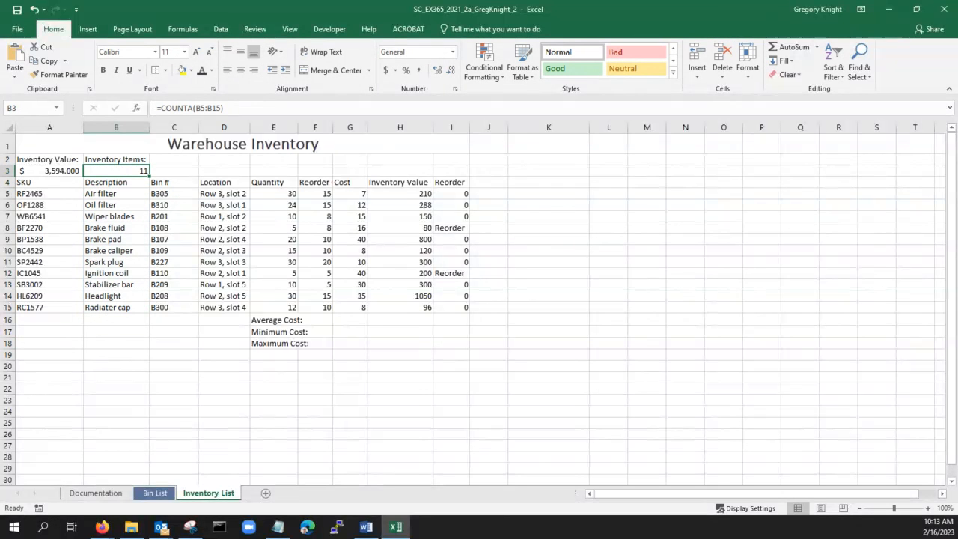
- Switch to the Word instructions and read step 10 on the width of column F and the wrapping of cell F4
{"action": "key", "text": "alt+Tab"}
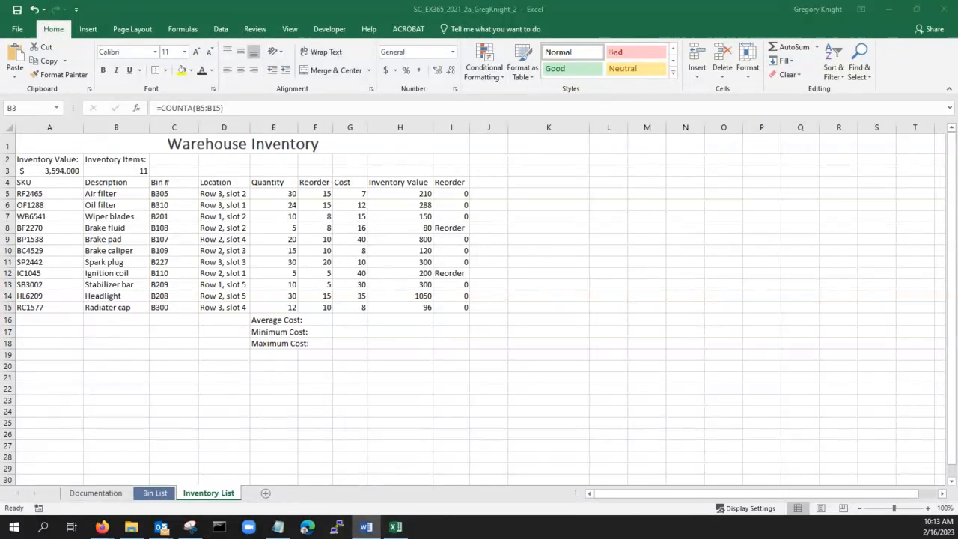
{"action": "left_click_drag", "start_coordinate": [0, 94], "coordinate": [242, 49]}
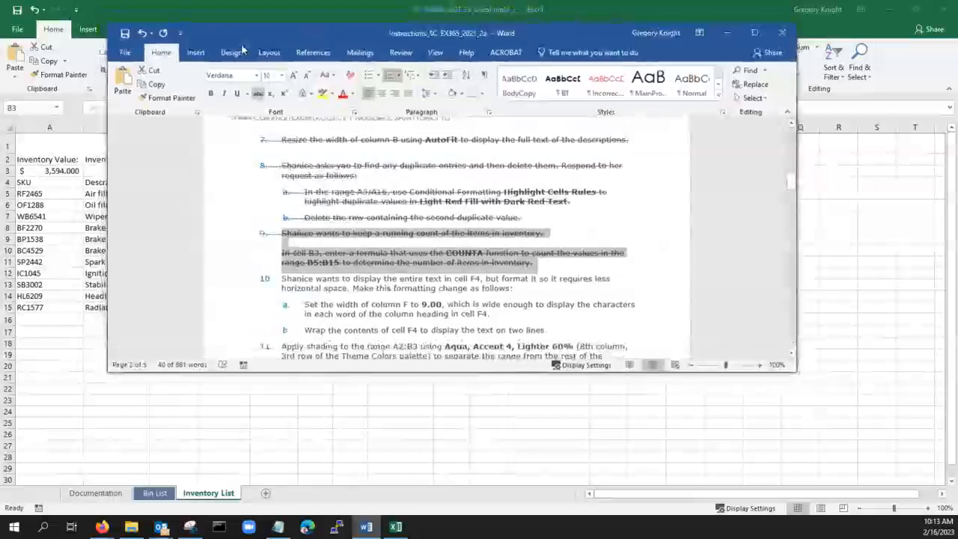
{"action": "left_click", "coordinate": [390, 247]}
{"action": "scroll", "coordinate": [474, 240], "scroll_direction": "down", "scroll_amount": 5}
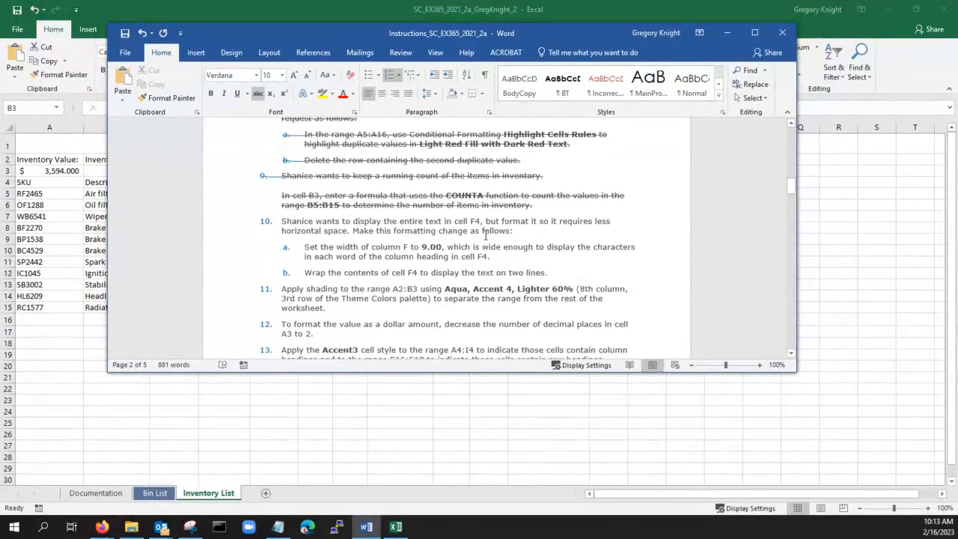
{"action": "scroll", "coordinate": [459, 226], "scroll_direction": "down", "scroll_amount": 2}
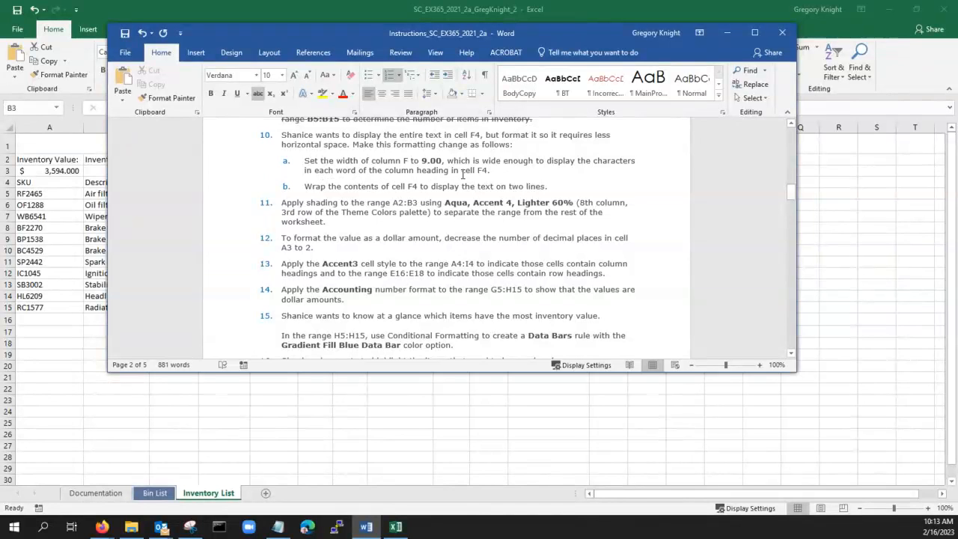
{"action": "left_click", "coordinate": [34, 123]}
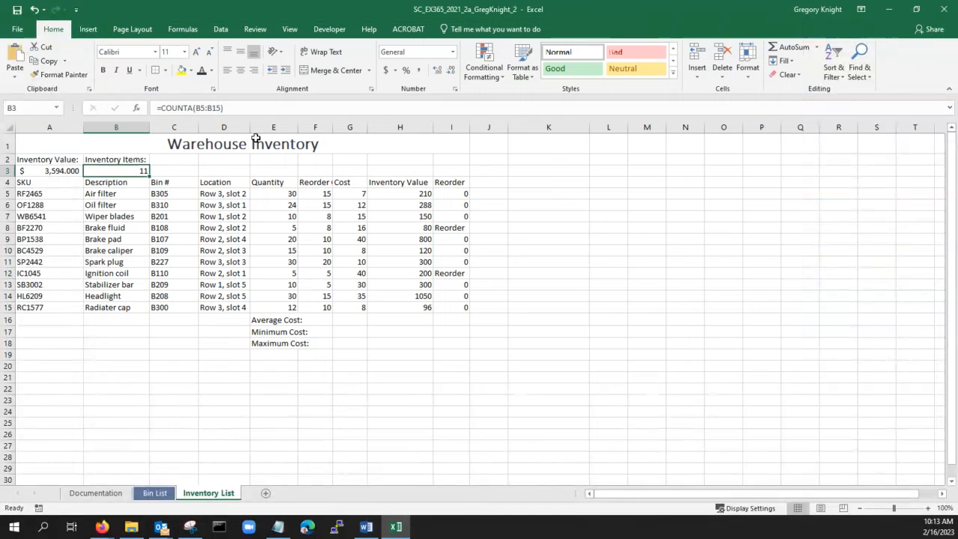
{"action": "left_click", "coordinate": [313, 125]}
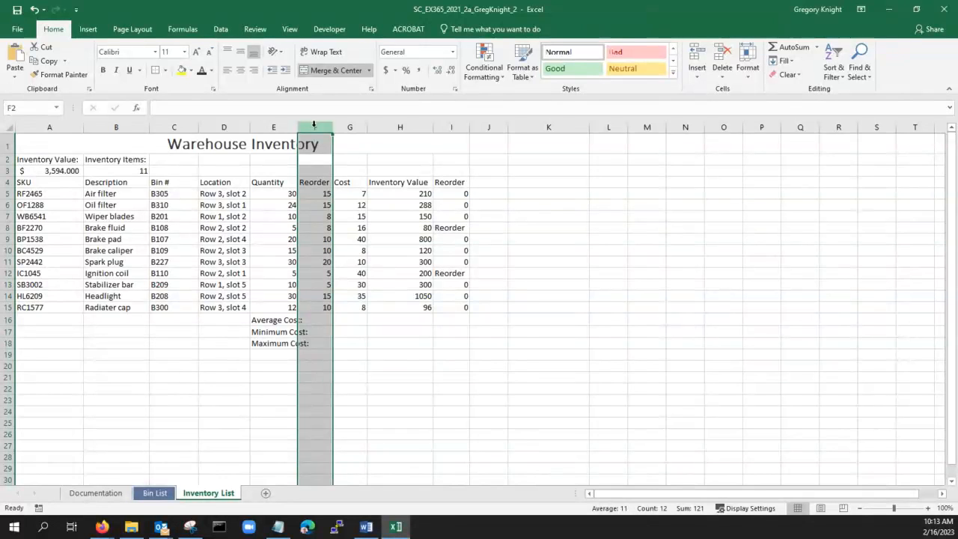
{"action": "right_click", "coordinate": [315, 126]}
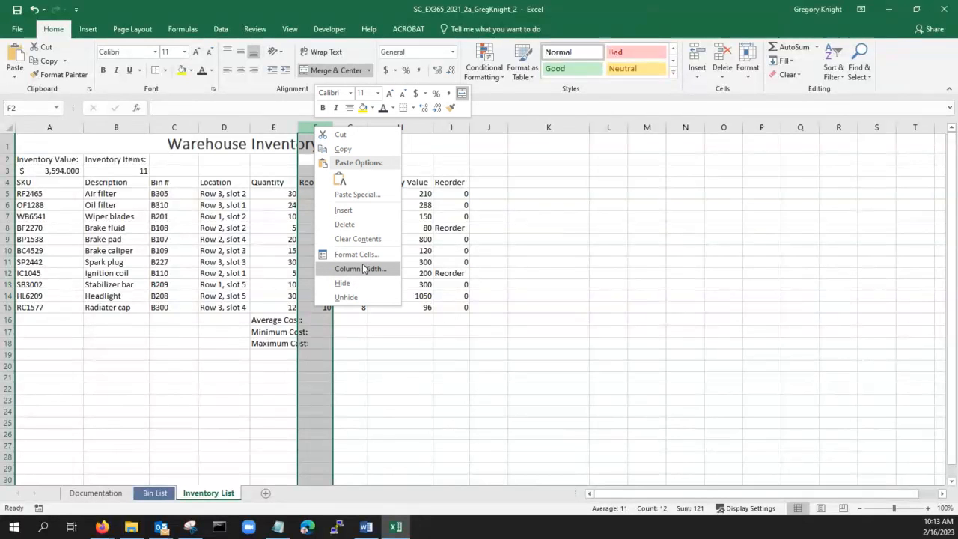
{"action": "left_click", "coordinate": [358, 254]}
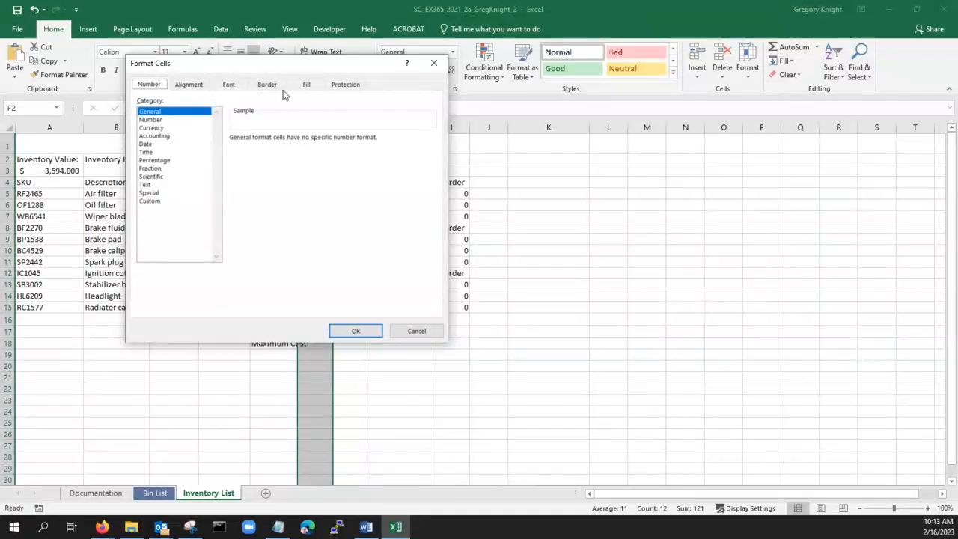
{"action": "left_click", "coordinate": [197, 87]}
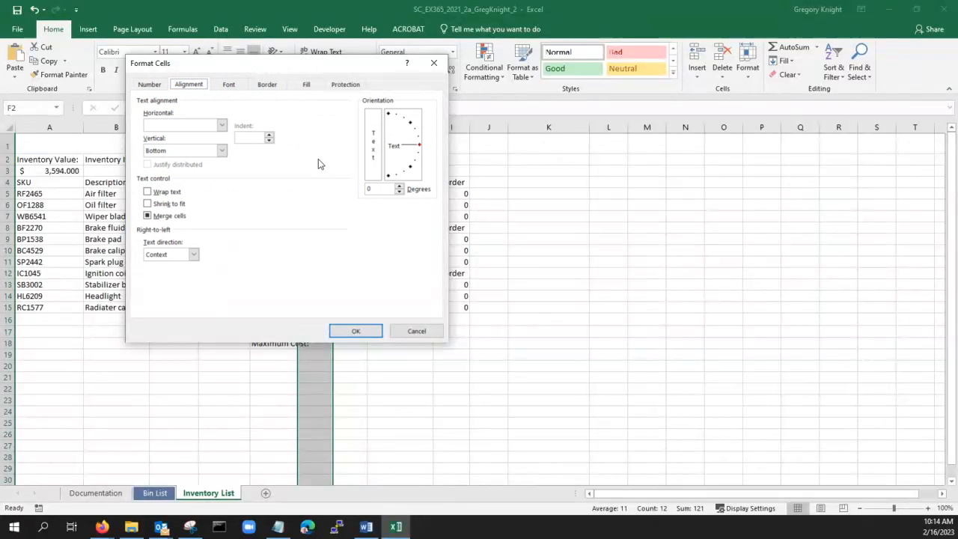
{"action": "left_click", "coordinate": [228, 86]}
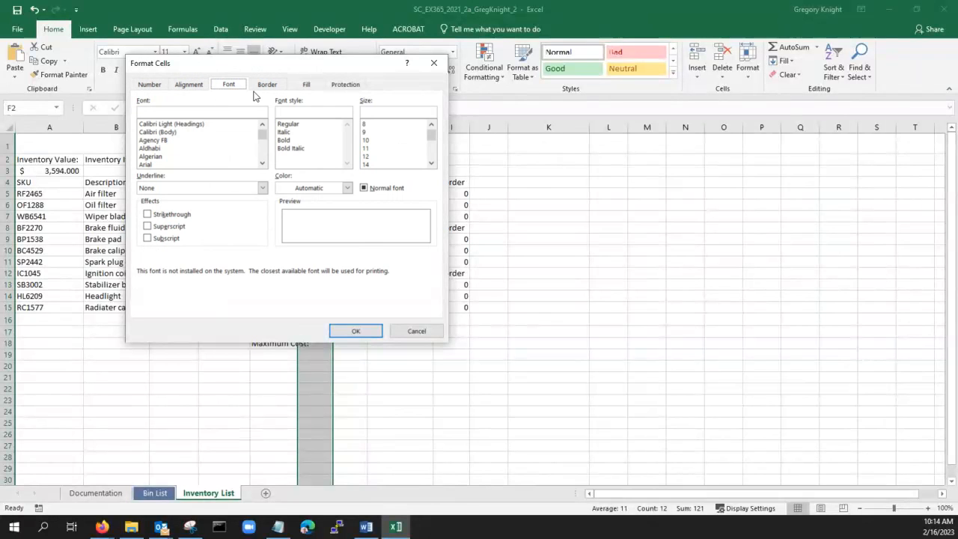
{"action": "left_click", "coordinate": [269, 84]}
{"action": "left_click", "coordinate": [306, 85]}
{"action": "left_click", "coordinate": [346, 84]}
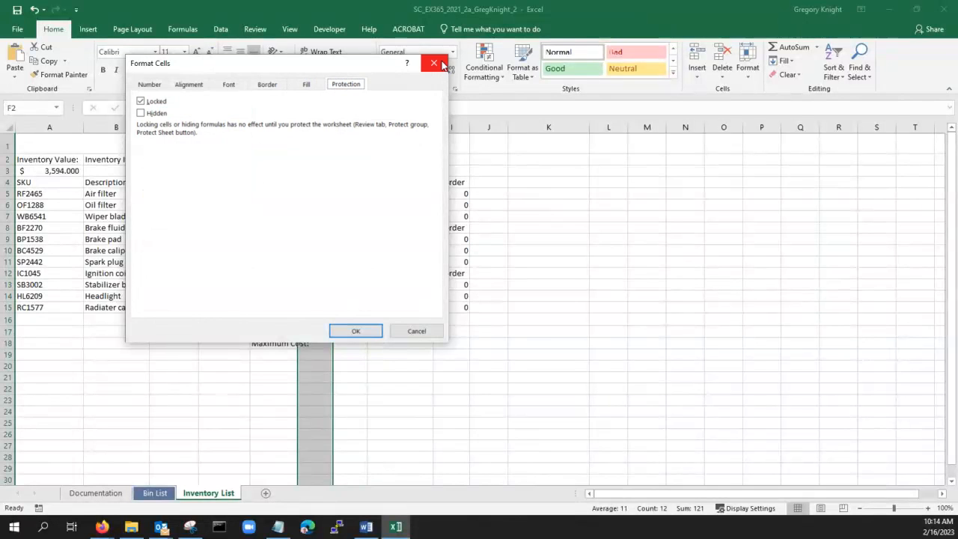
{"action": "left_click", "coordinate": [438, 65]}
{"action": "left_click", "coordinate": [141, 35]}
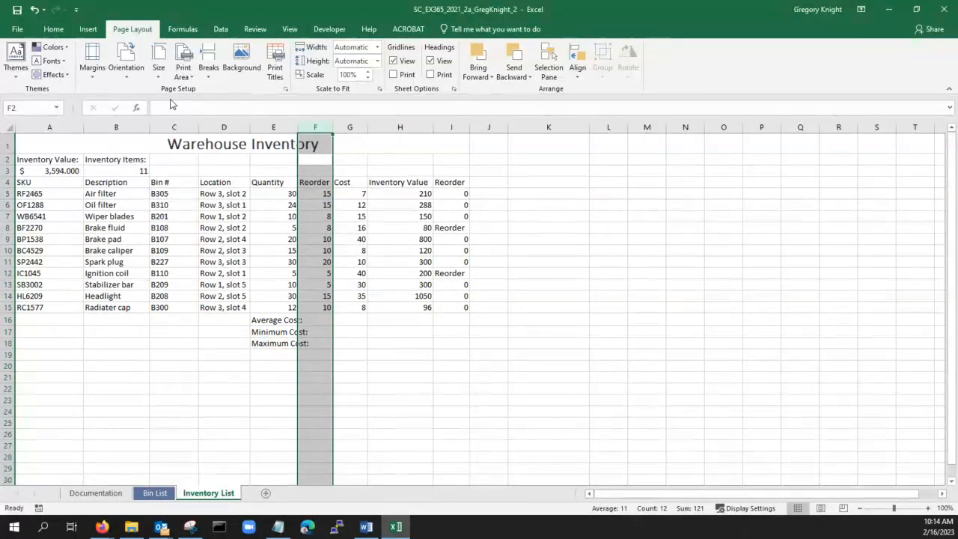
- Set the width of column F to 9
{"action": "right_click", "coordinate": [308, 165]}
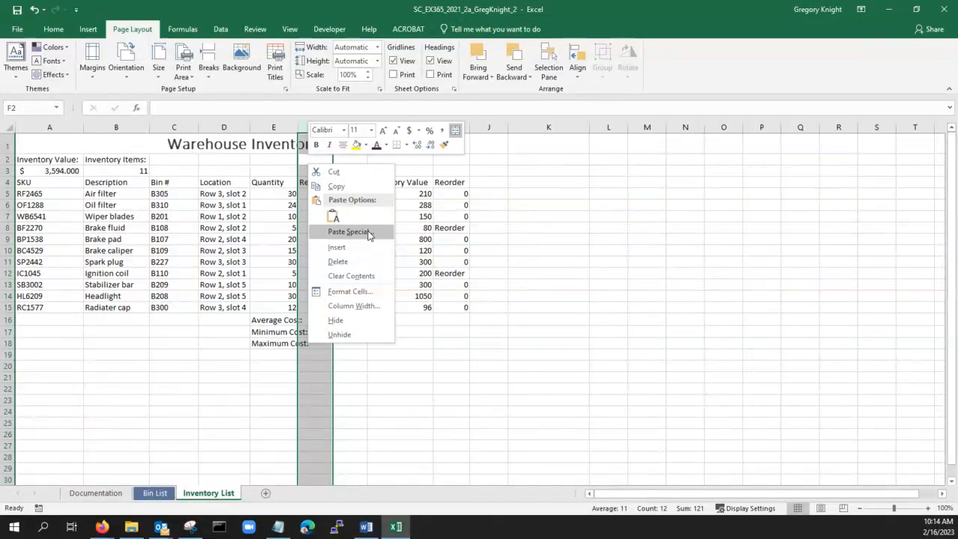
{"action": "left_click", "coordinate": [354, 305]}
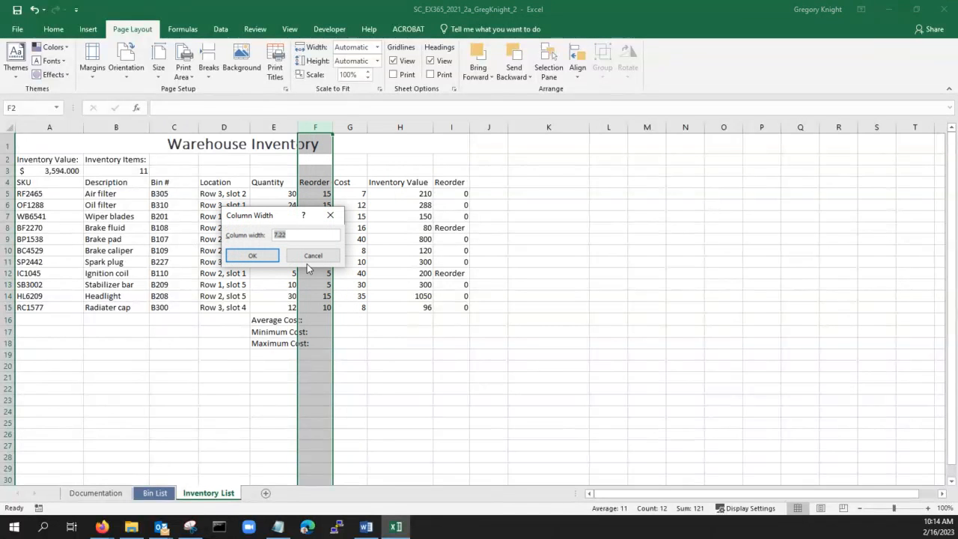
{"action": "key", "text": "BackSpace"}
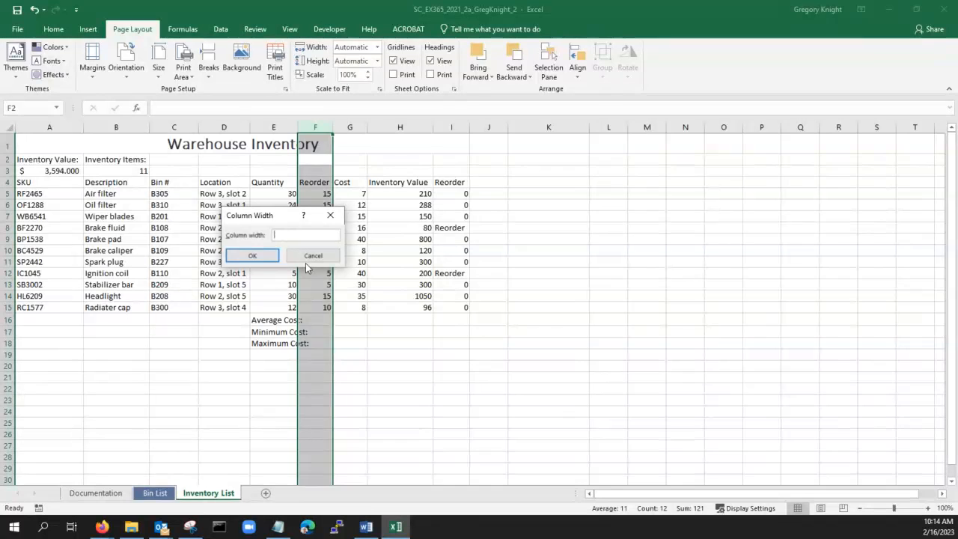
{"action": "type", "text": "9"}
{"action": "left_click", "coordinate": [262, 259]}
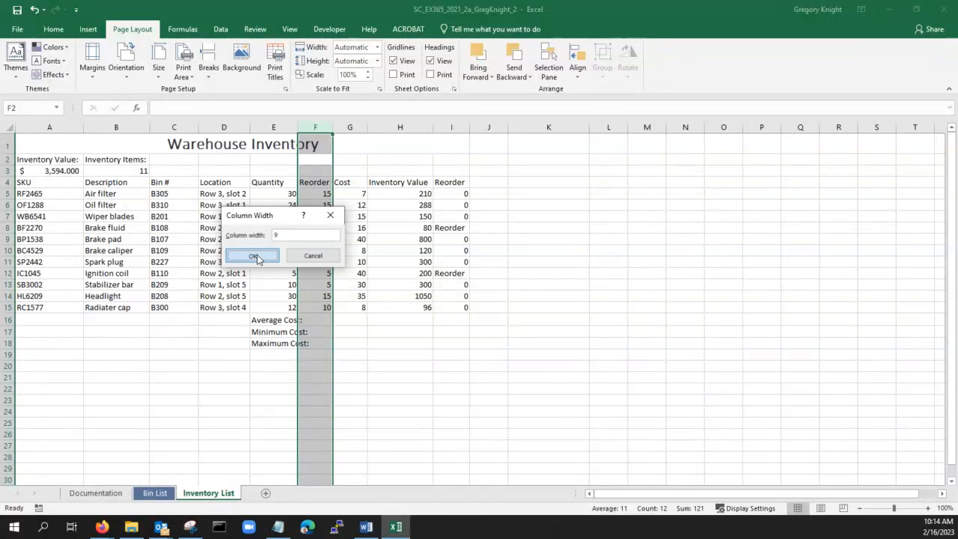
{"action": "left_click", "coordinate": [400, 159]}
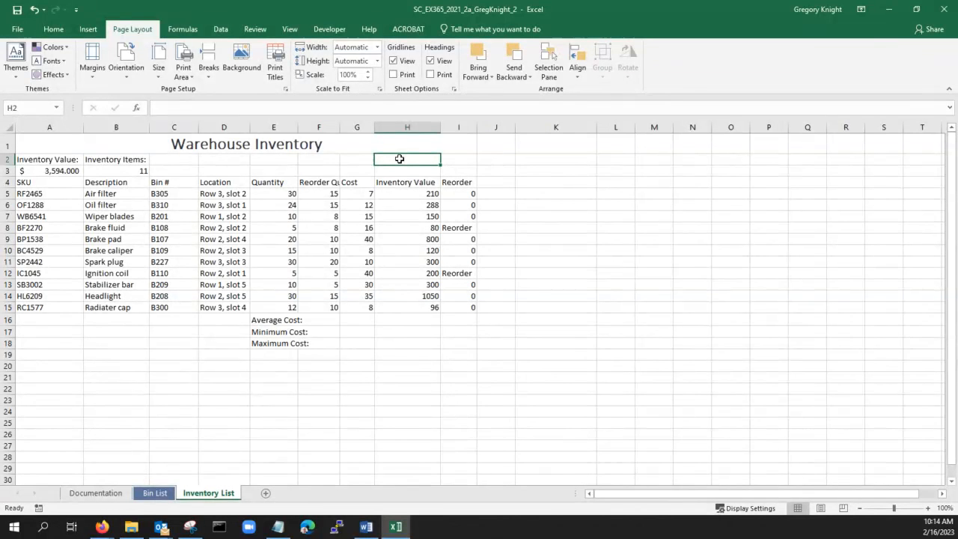
- Reread step 10 in the Word instructions and inspect the Reorder Quantity heading in cell F4
{"action": "key", "text": "alt+Tab"}
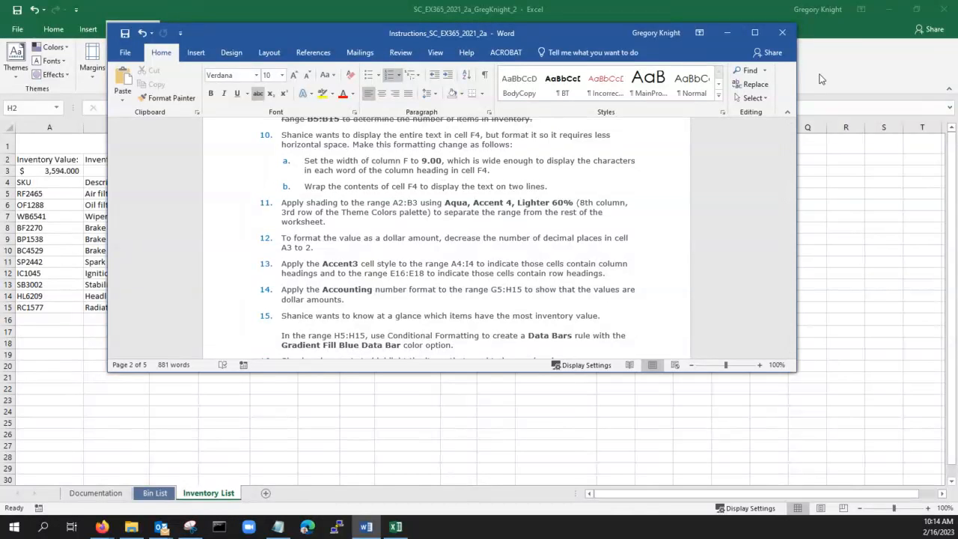
{"action": "left_click", "coordinate": [728, 35]}
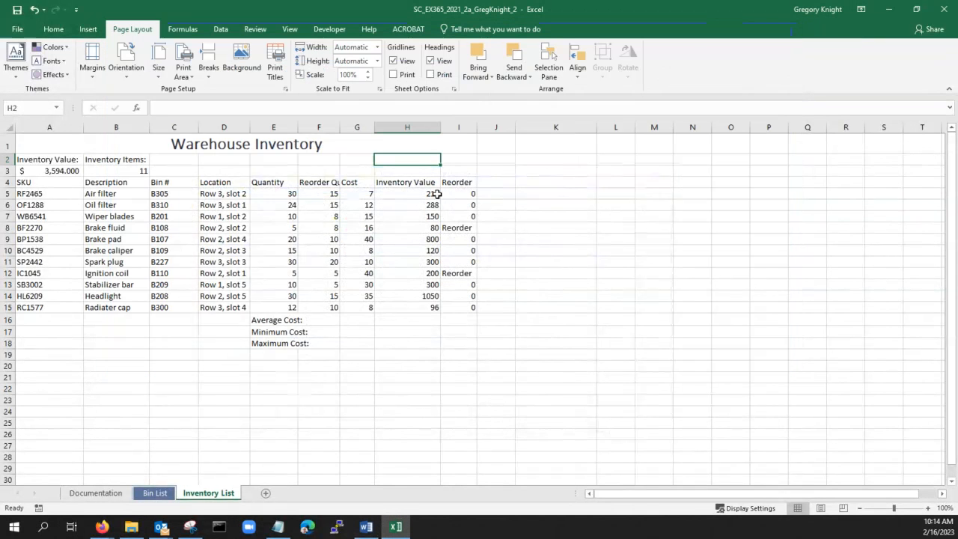
{"action": "left_click", "coordinate": [322, 193]}
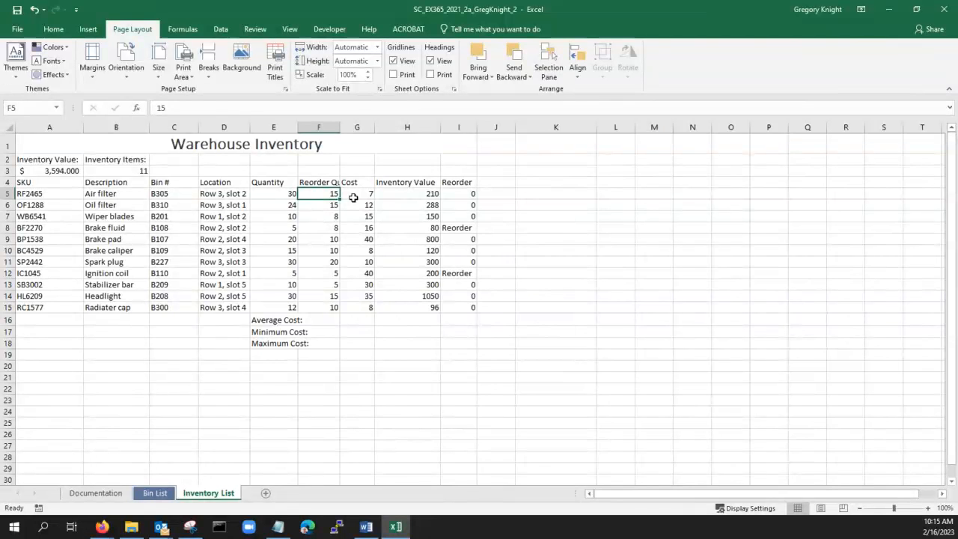
{"action": "left_click", "coordinate": [331, 181]}
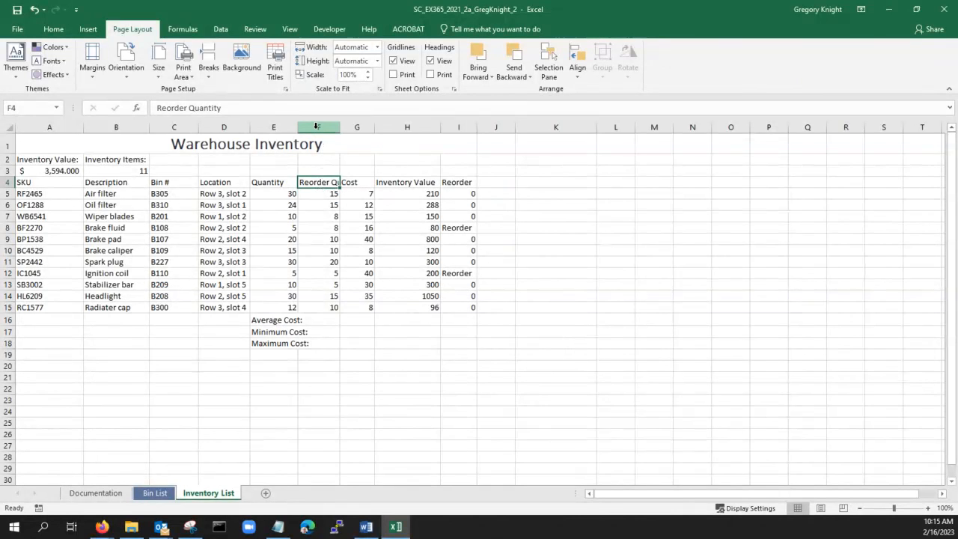
{"action": "left_click", "coordinate": [377, 47]}
{"action": "left_click", "coordinate": [377, 50]}
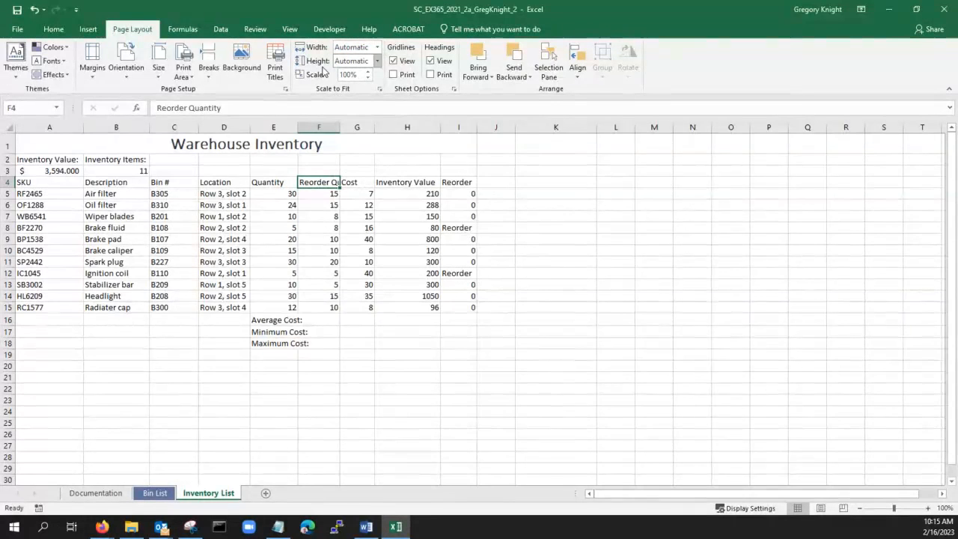
- Check the column width setting of column F against step 10a of the Word instructions, leaving the setting as it is
{"action": "left_click", "coordinate": [314, 126]}
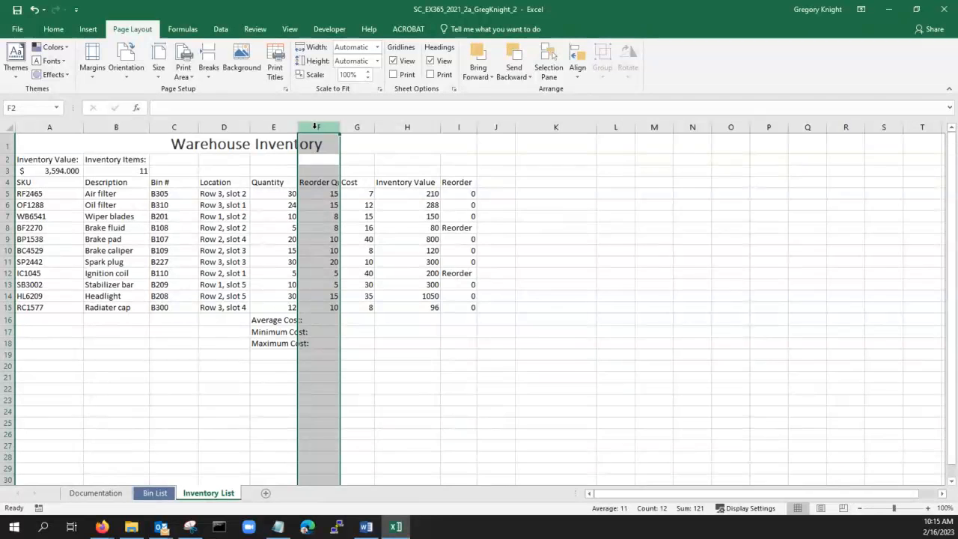
{"action": "left_click", "coordinate": [321, 188]}
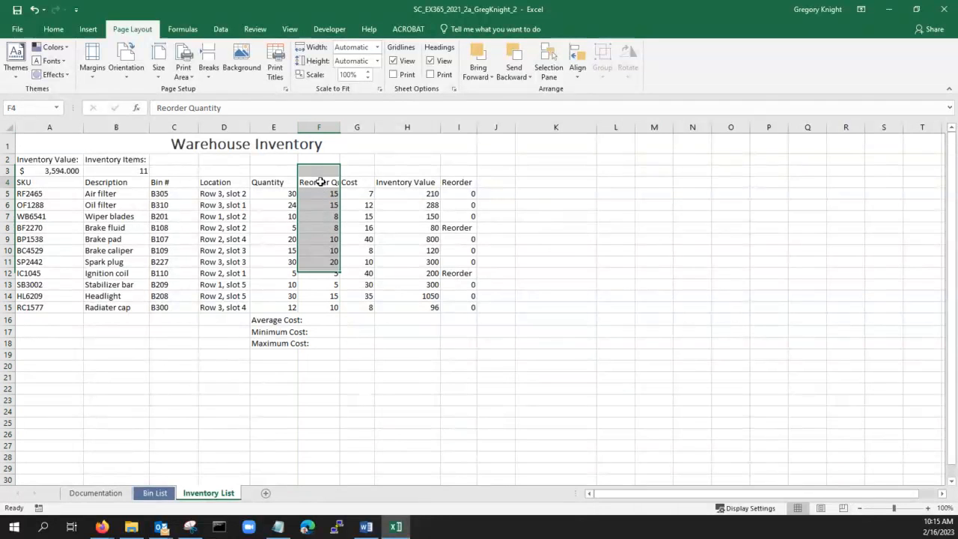
{"action": "left_click", "coordinate": [317, 126]}
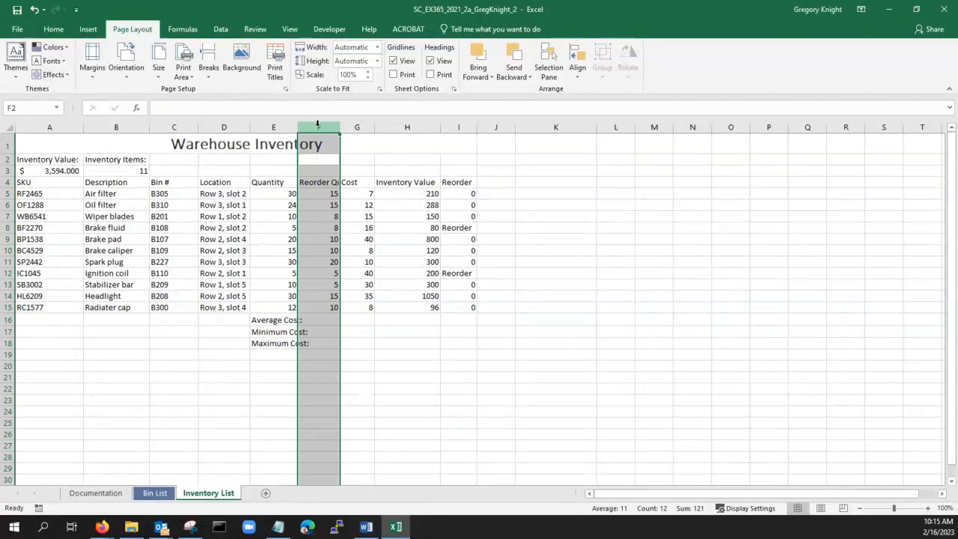
{"action": "right_click", "coordinate": [318, 124]}
{"action": "left_click", "coordinate": [345, 266]}
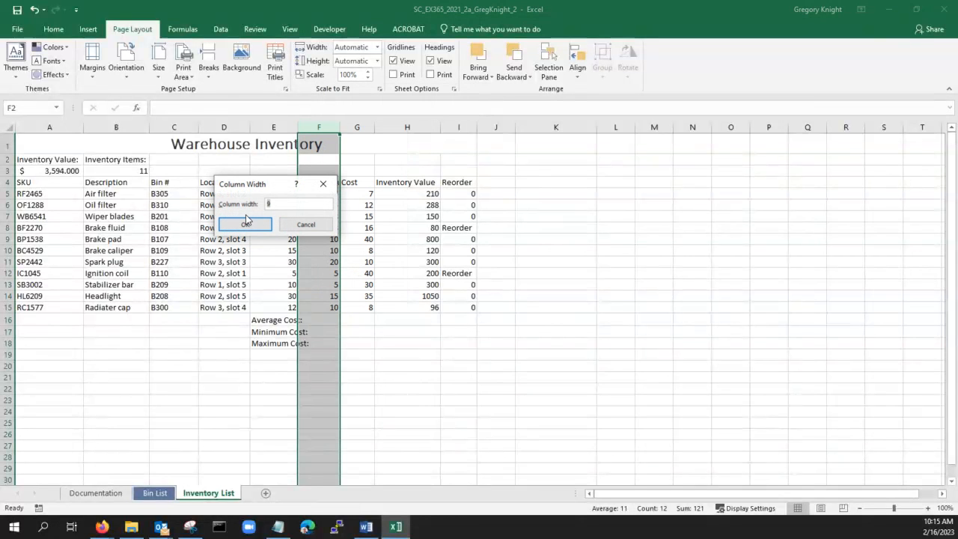
{"action": "left_click", "coordinate": [366, 527]}
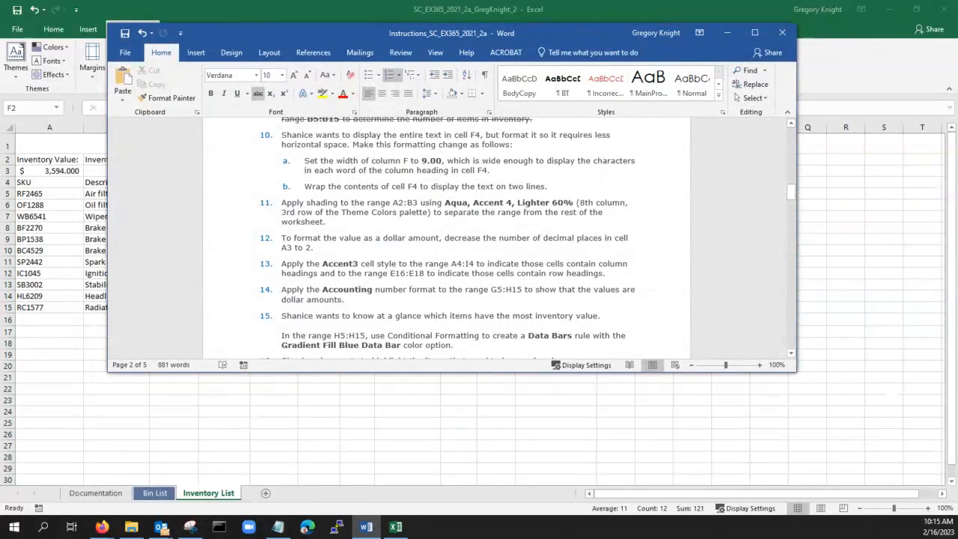
{"action": "left_click_drag", "start_coordinate": [297, 31], "coordinate": [0, 479]}
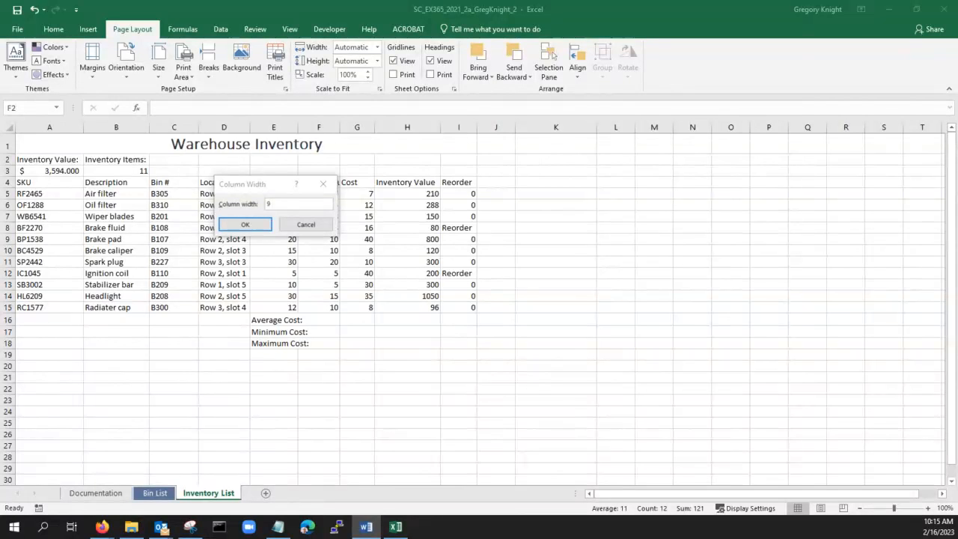
{"action": "left_click", "coordinate": [292, 222]}
- Wrap the Reorder Quantity heading in cell F4 so the text displays on two lines
{"action": "left_click", "coordinate": [319, 182]}
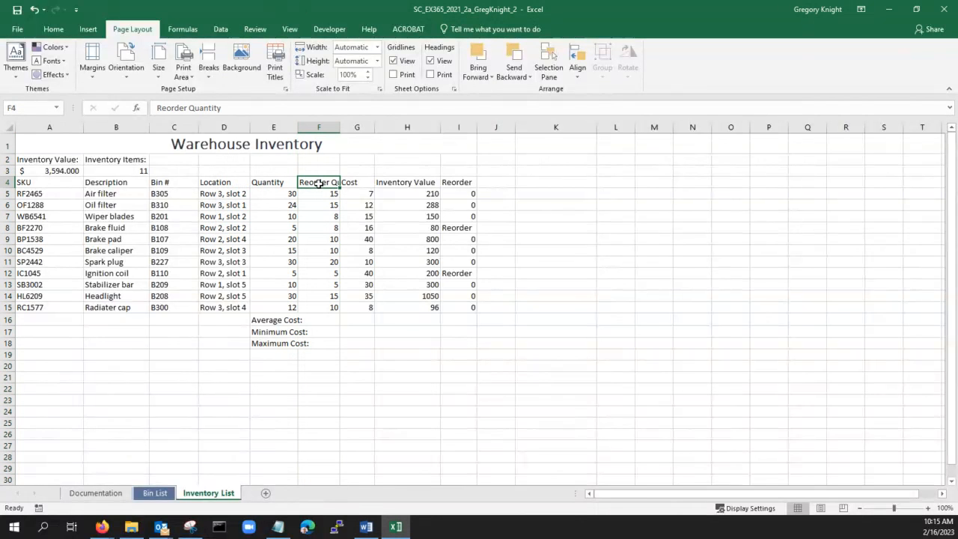
{"action": "left_click", "coordinate": [50, 28]}
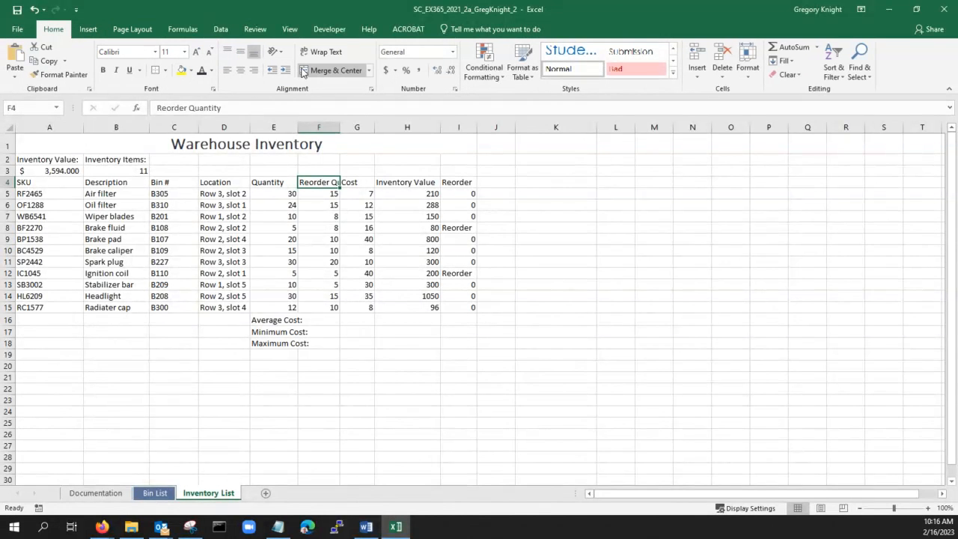
{"action": "left_click", "coordinate": [324, 53]}
{"action": "left_click", "coordinate": [483, 172]}
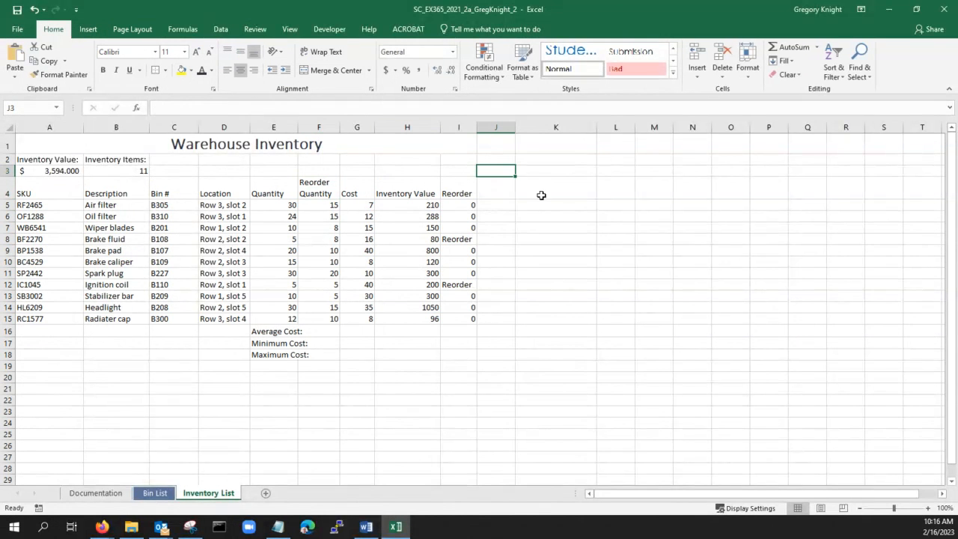
{"action": "left_click", "coordinate": [313, 193]}
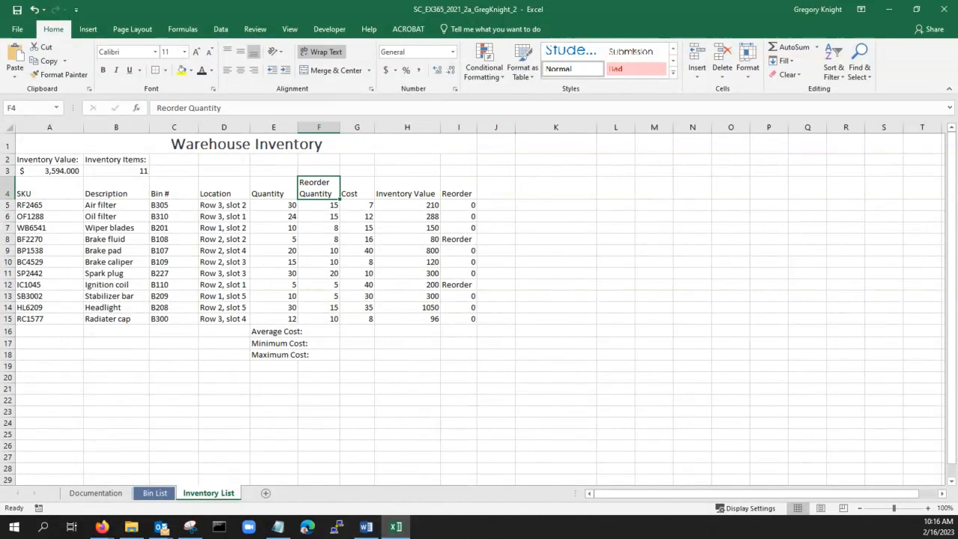
- Consult step 11 in the Word instructions and select the range A2:B3 on the Inventory List sheet in Excel
{"action": "key", "text": "alt+Tab"}
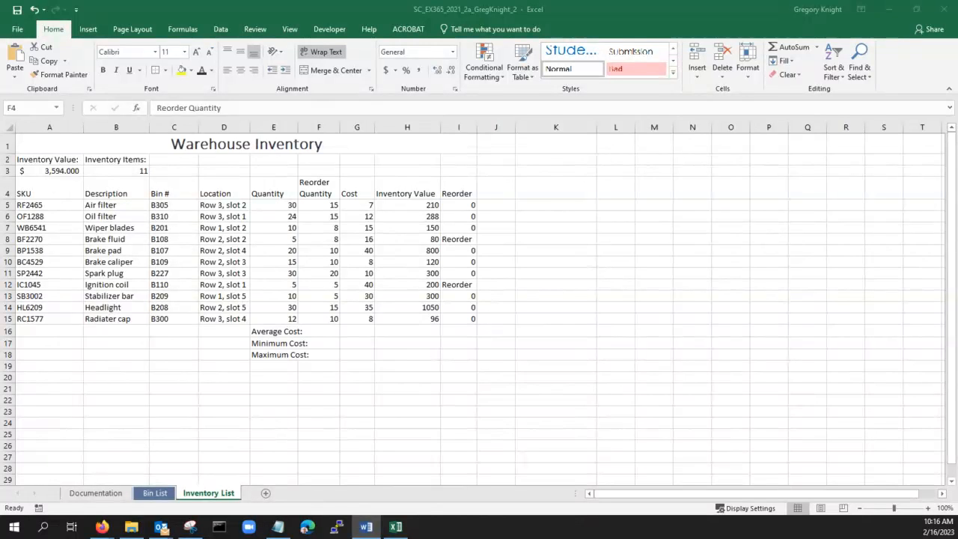
{"action": "left_click_drag", "start_coordinate": [0, 67], "coordinate": [0, 277]}
{"action": "left_click", "coordinate": [70, 182]}
{"action": "left_click", "coordinate": [49, 161]}
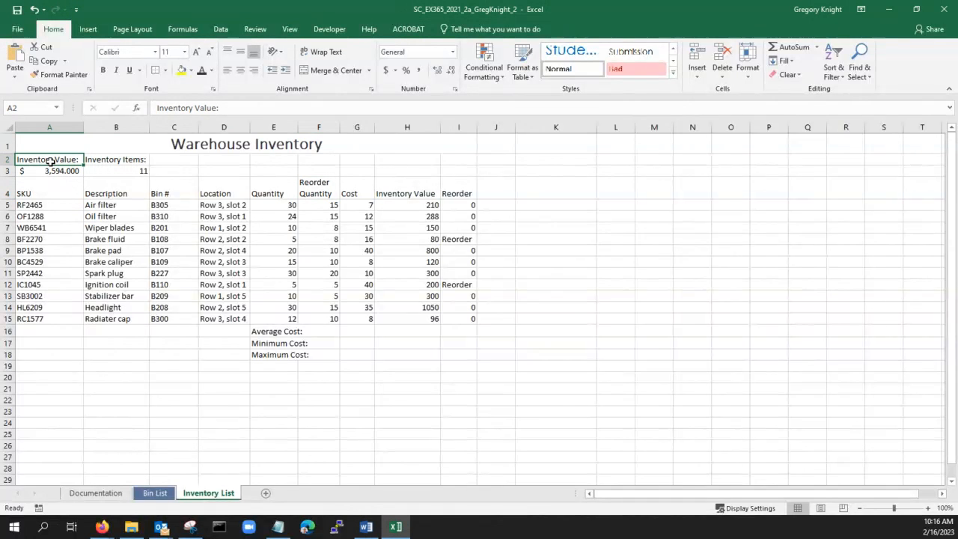
{"action": "left_click", "coordinate": [56, 192]}
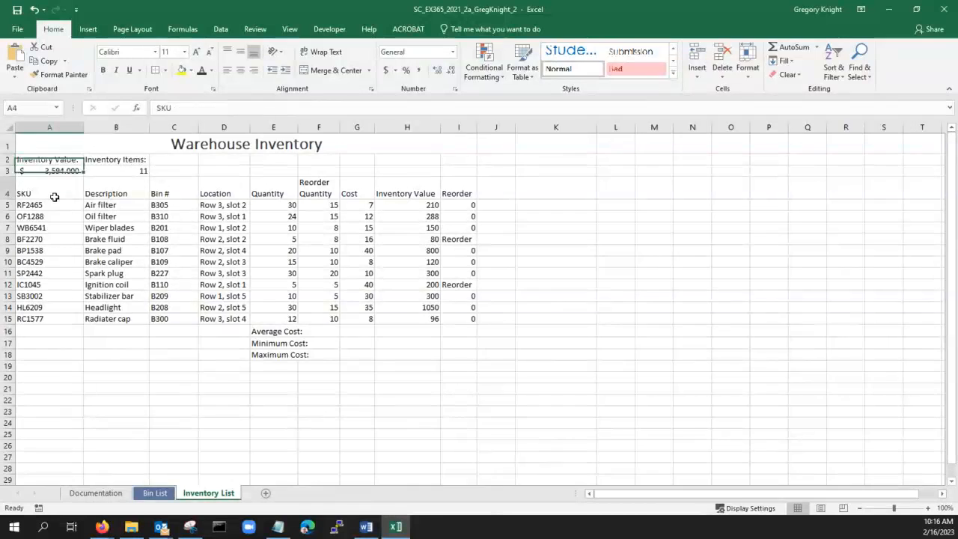
{"action": "left_click_drag", "start_coordinate": [52, 164], "coordinate": [115, 170]}
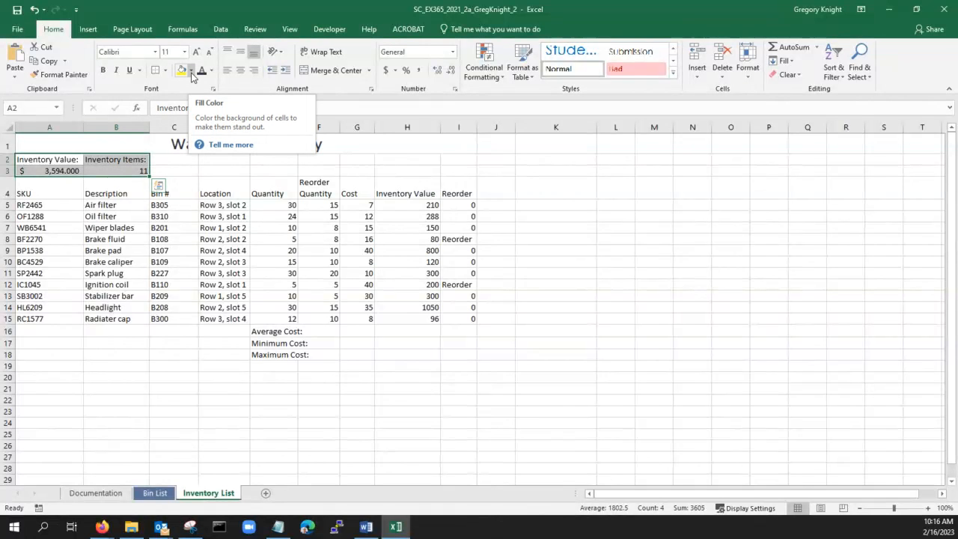
- Search Excel's commands for "shading" with the range A2:B3 selected
{"action": "right_click", "coordinate": [104, 172]}
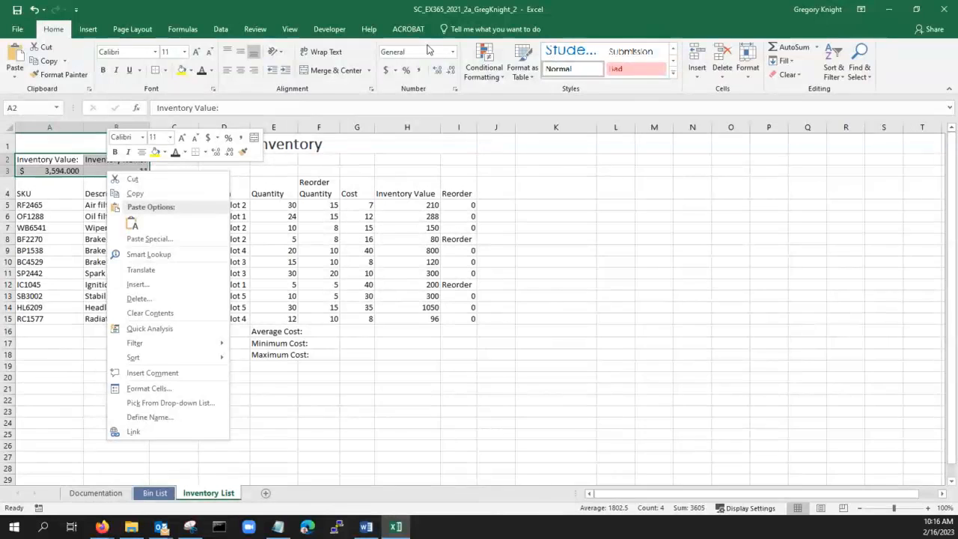
{"action": "left_click", "coordinate": [473, 30]}
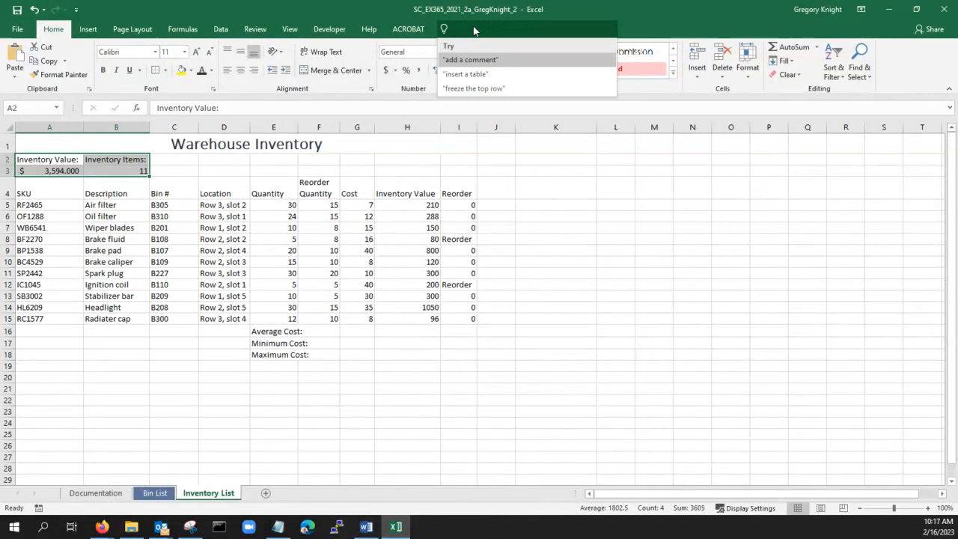
{"action": "type", "text": "shadin"}
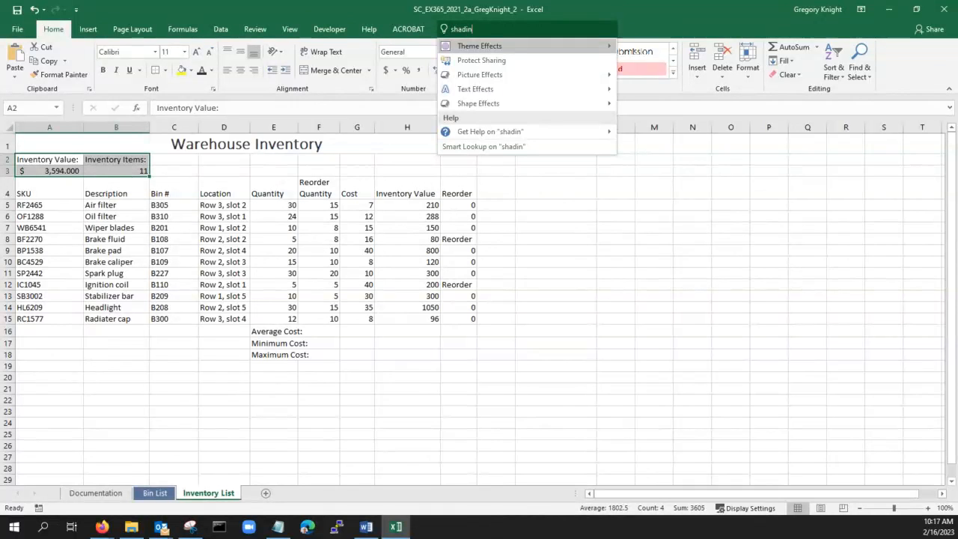
{"action": "type", "text": "g"}
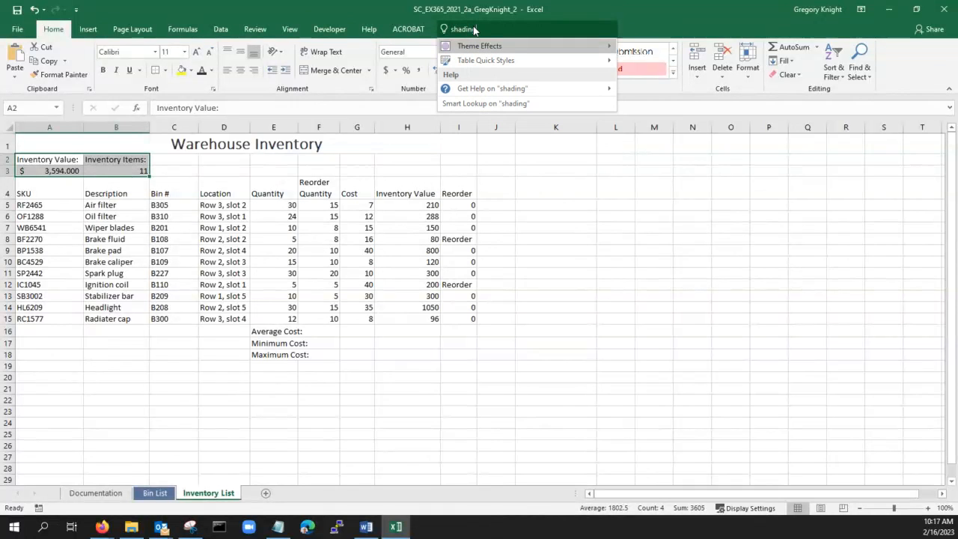
{"action": "mouse_move", "coordinate": [610, 54]}
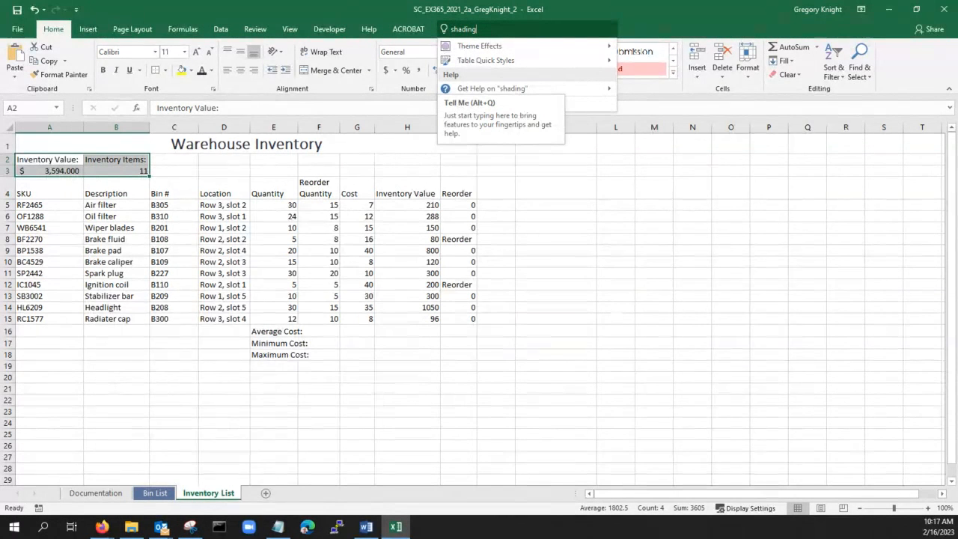
- Recheck step 11 in the Word instructions and shade the range A2:B3 with Aqua, Accent 4, Lighter 60%
{"action": "left_click", "coordinate": [366, 527]}
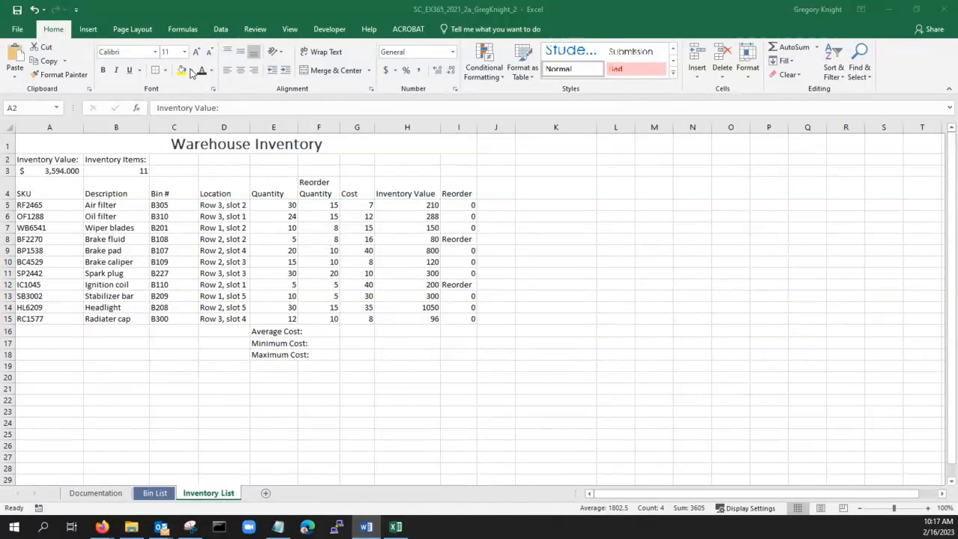
{"action": "left_click", "coordinate": [192, 72]}
{"action": "left_click", "coordinate": [192, 72]}
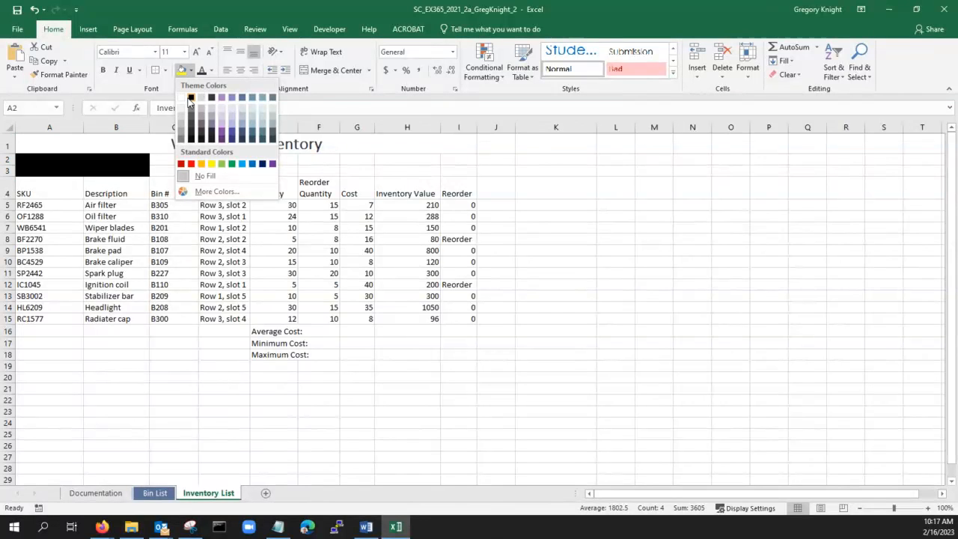
{"action": "left_click", "coordinate": [252, 116]}
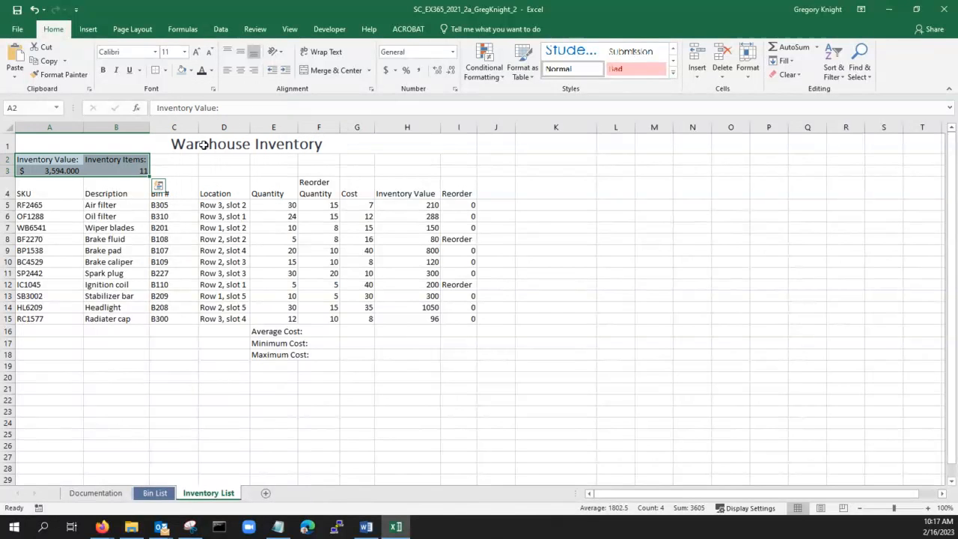
{"action": "key", "text": "ctrl+Home"}
{"action": "left_click", "coordinate": [121, 170]}
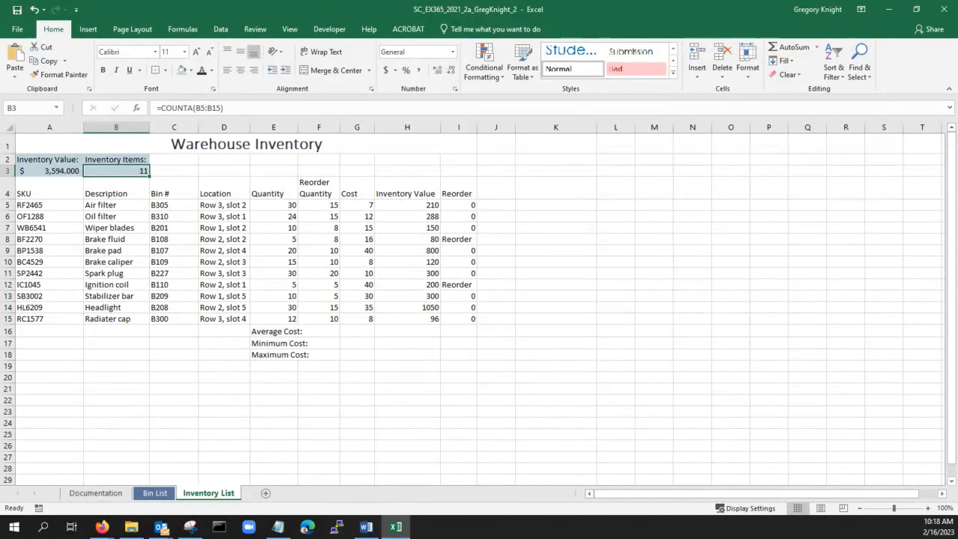
- In the Word instructions, strike through completed step 11 and select step 12 on the decimal places of cell A3
{"action": "key", "text": "alt+Tab"}
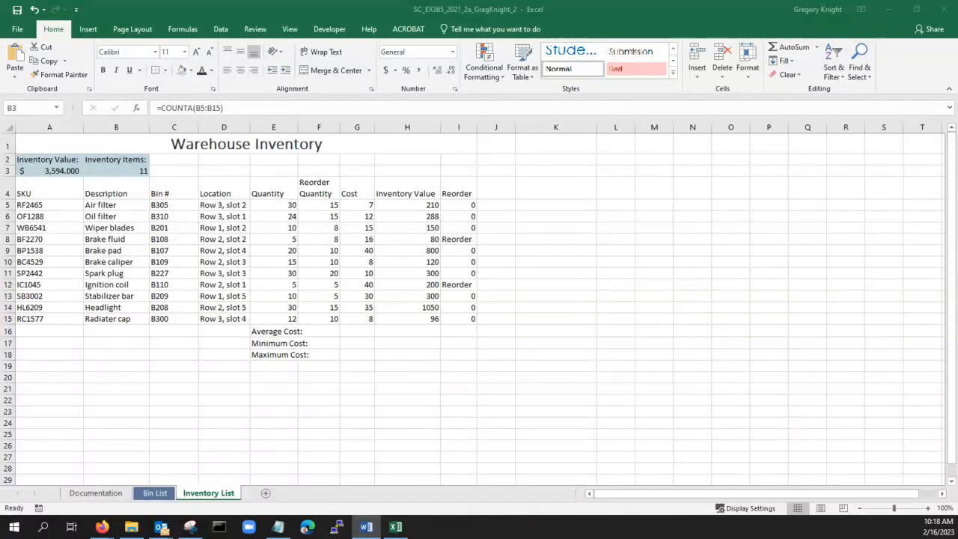
{"action": "left_click_drag", "start_coordinate": [0, 75], "coordinate": [337, 91]}
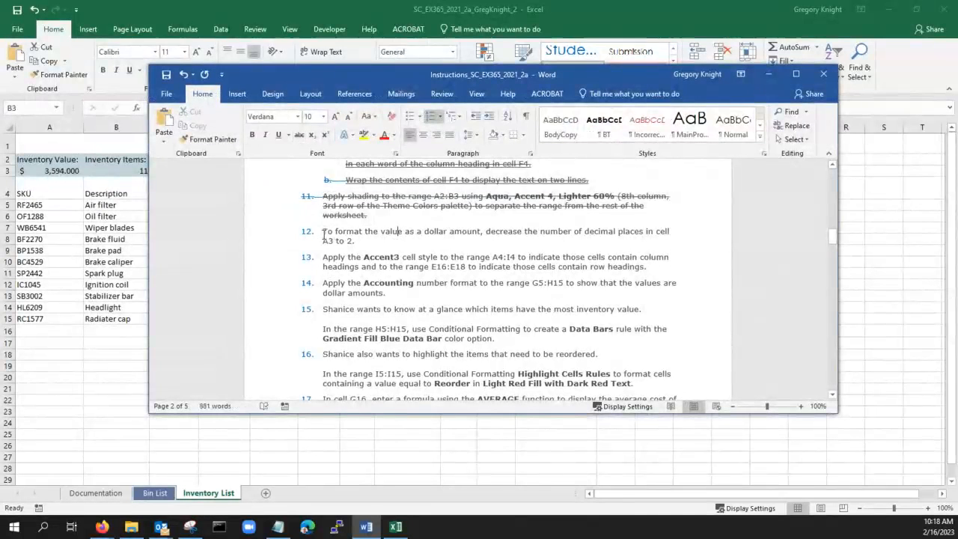
{"action": "triple_click", "coordinate": [332, 240]}
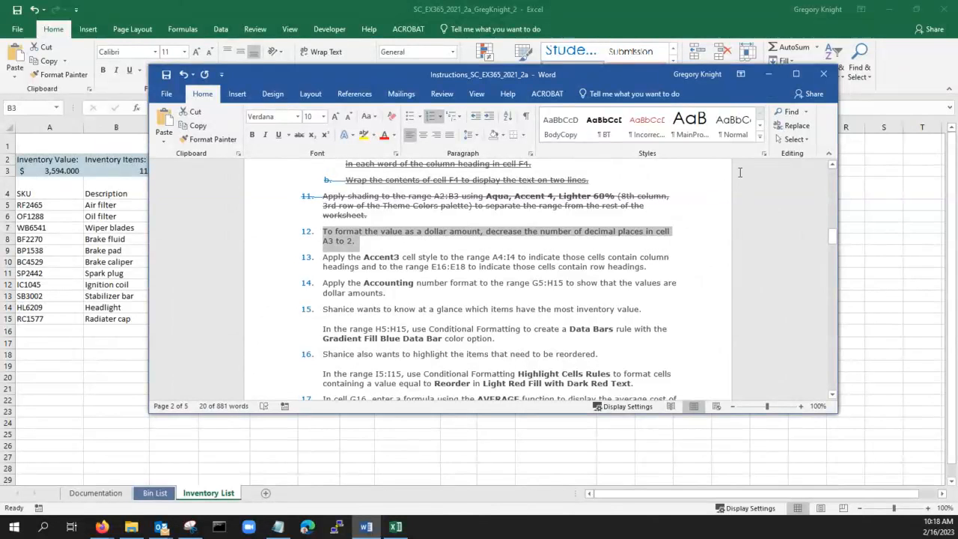
{"action": "left_click", "coordinate": [766, 74]}
- Decrease the decimal places of the inventory value in cell A3 to 2, and switch back to the Word instructions
{"action": "left_click", "coordinate": [160, 219]}
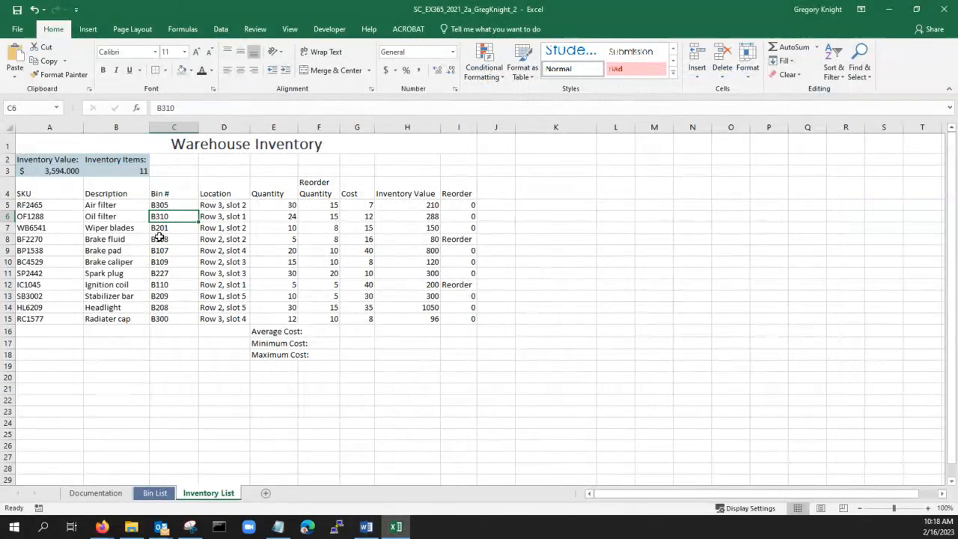
{"action": "left_click", "coordinate": [38, 172]}
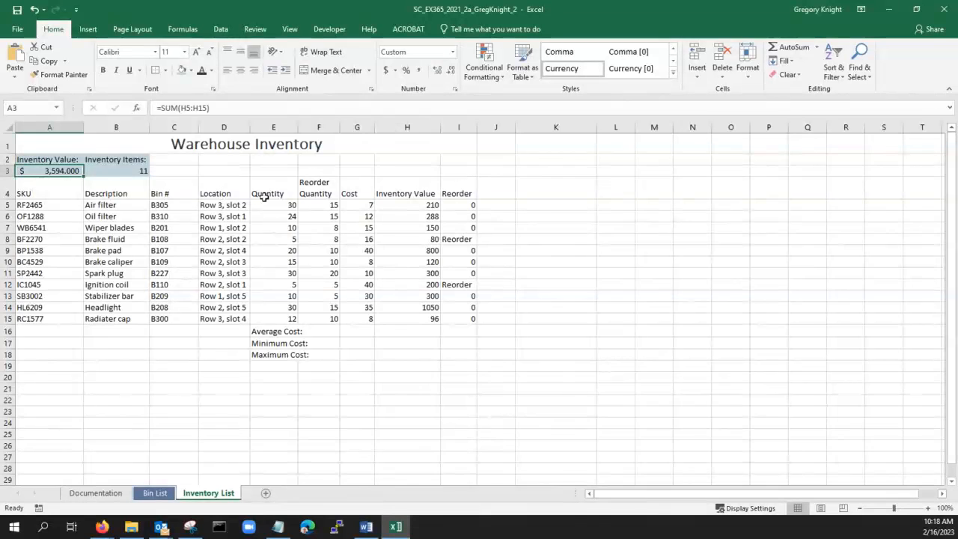
{"action": "left_click", "coordinate": [451, 71]}
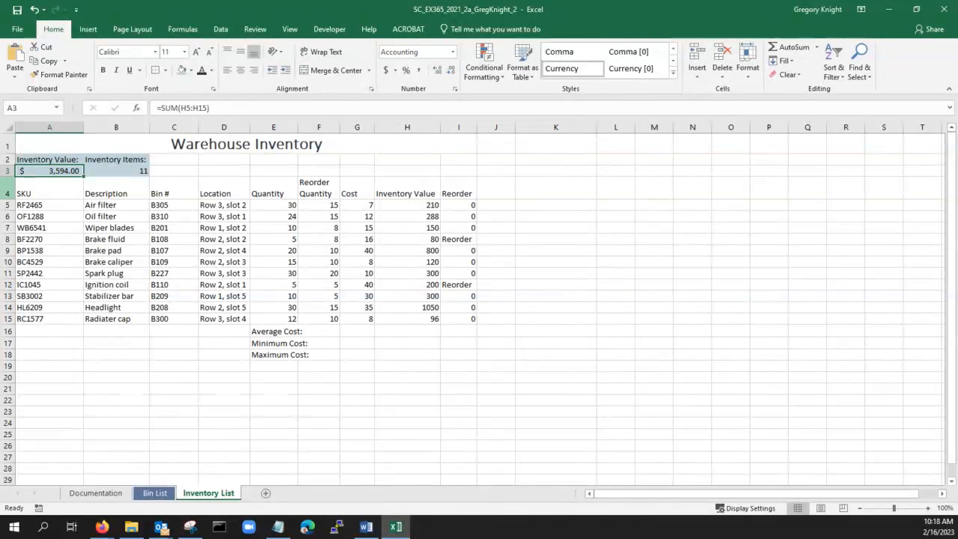
{"action": "left_click", "coordinate": [44, 190]}
{"action": "left_click", "coordinate": [56, 170]}
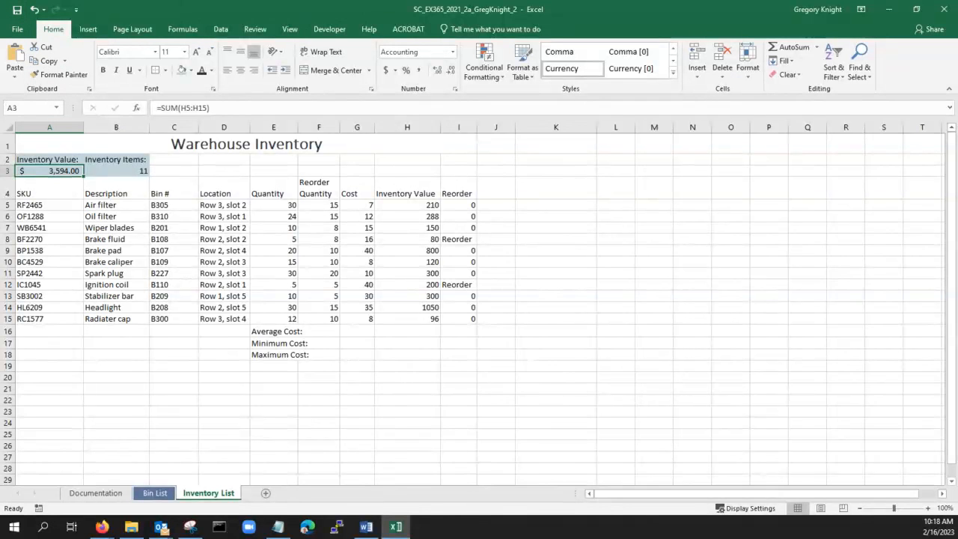
{"action": "left_click", "coordinate": [366, 527]}
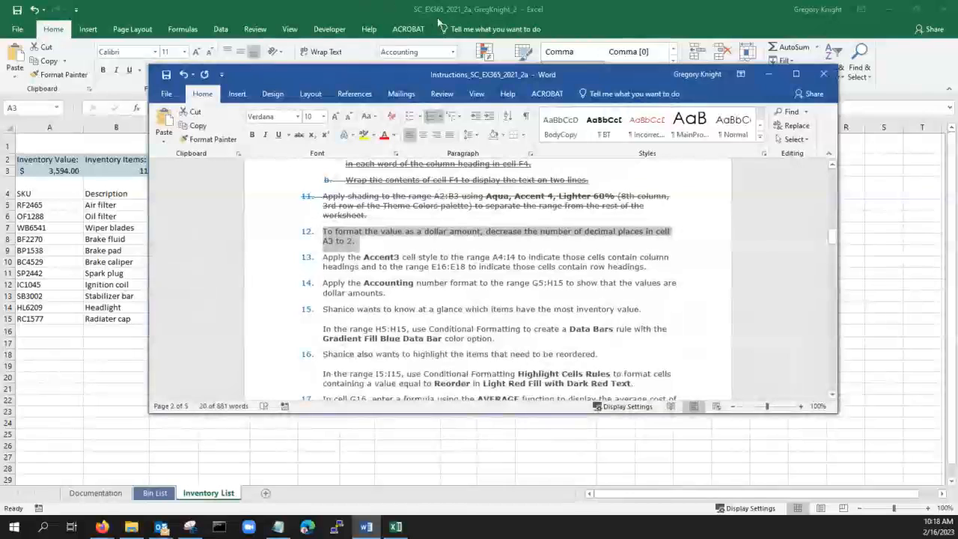
- Read instruction 13 in the Word document, switch to the Excel workbook, and apply the Accent3 cell style to the merged title cell A1
{"action": "left_click", "coordinate": [347, 282]}
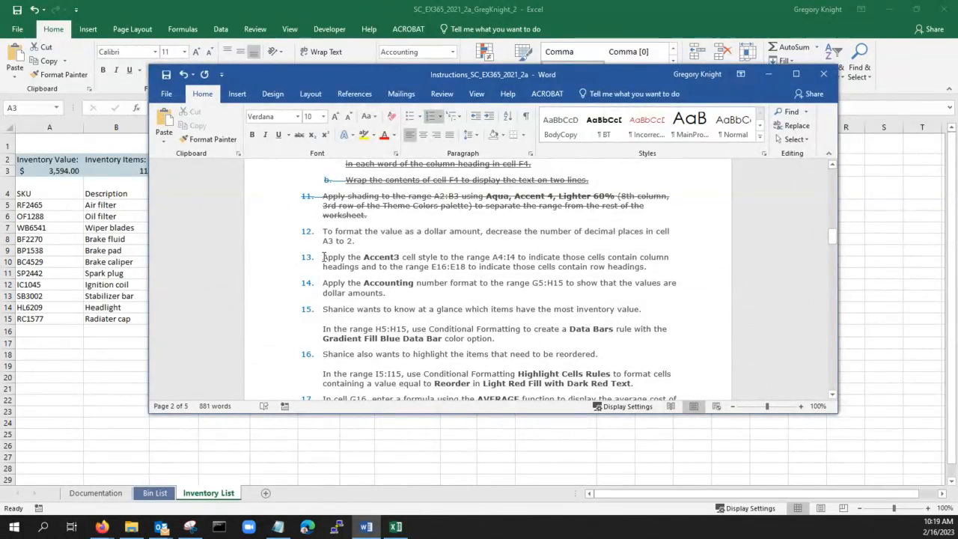
{"action": "left_click_drag", "start_coordinate": [323, 257], "coordinate": [658, 268]}
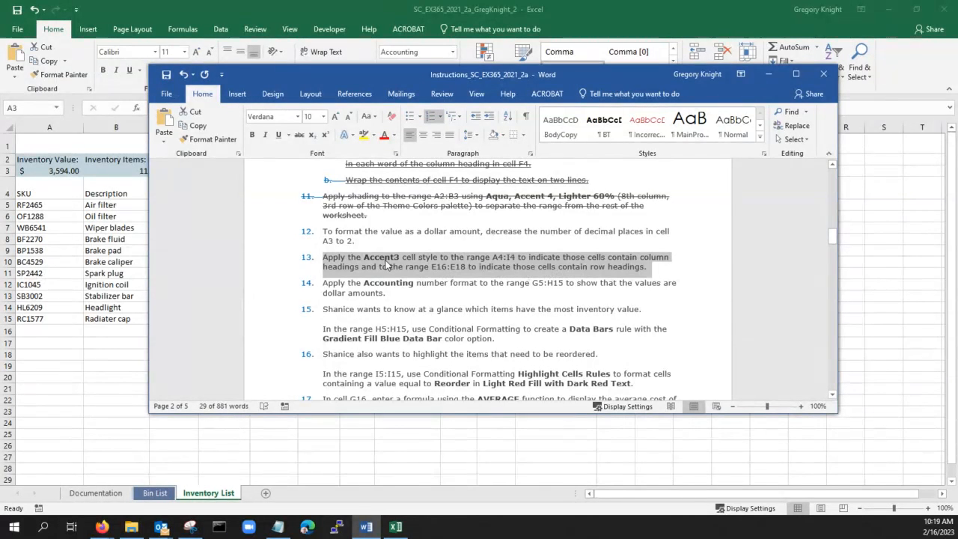
{"action": "left_click", "coordinate": [386, 260]}
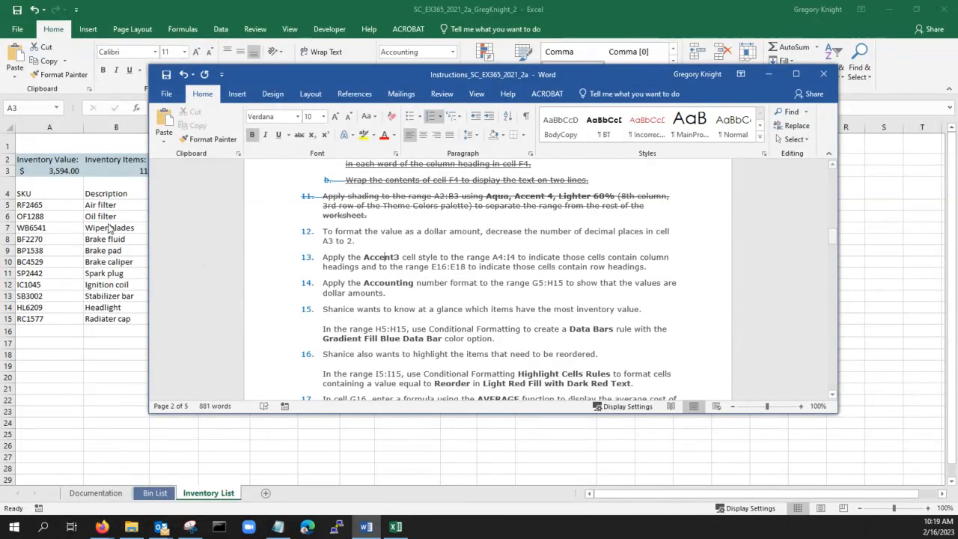
{"action": "left_click", "coordinate": [91, 210]}
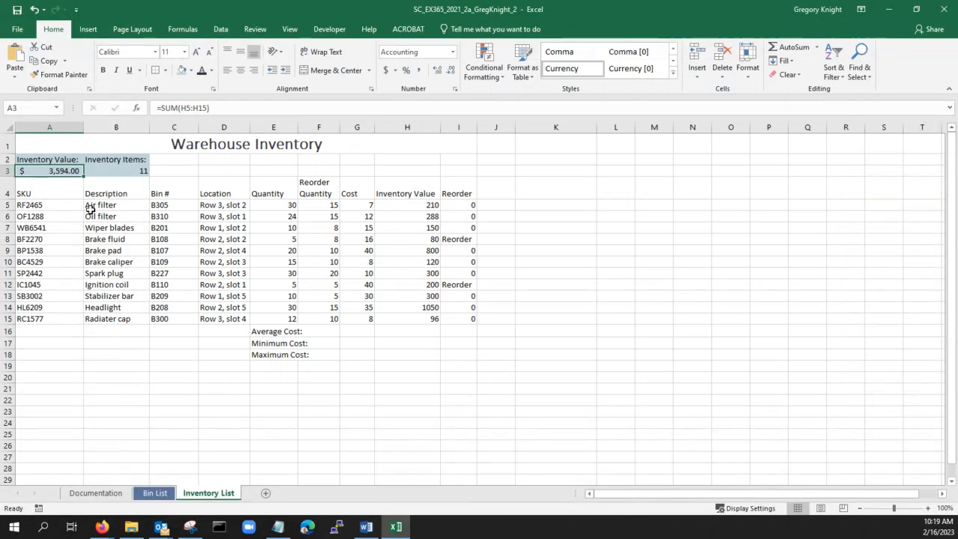
{"action": "left_click", "coordinate": [42, 144]}
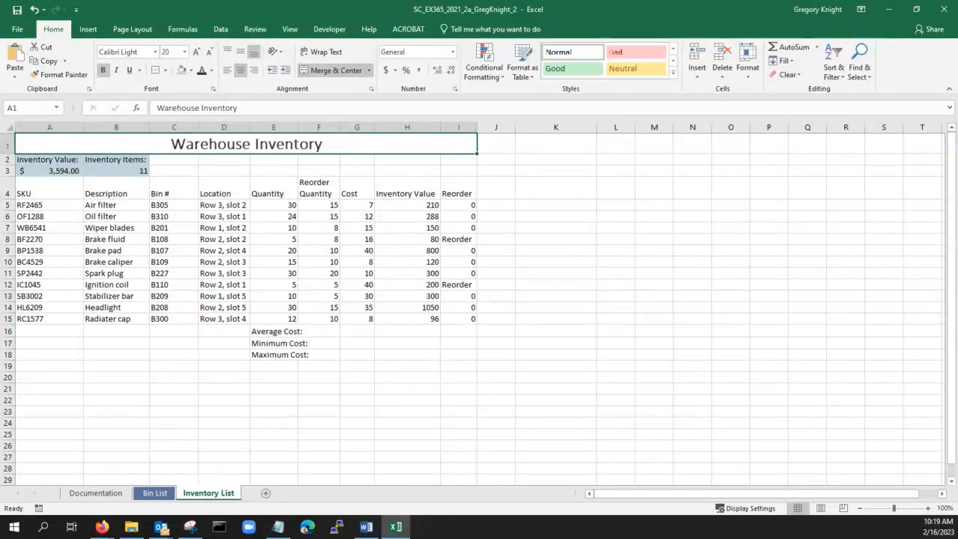
{"action": "left_click", "coordinate": [366, 527]}
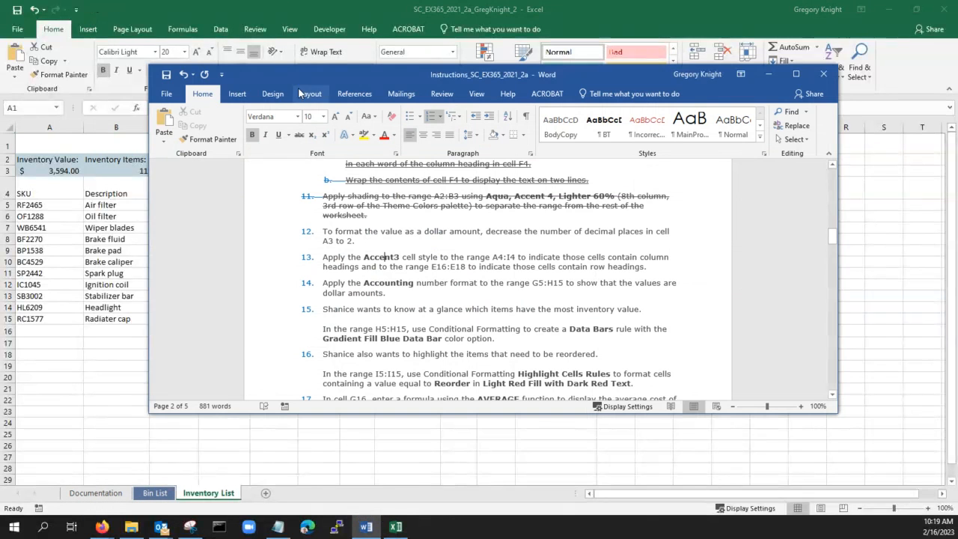
{"action": "left_click_drag", "start_coordinate": [318, 74], "coordinate": [0, 225]}
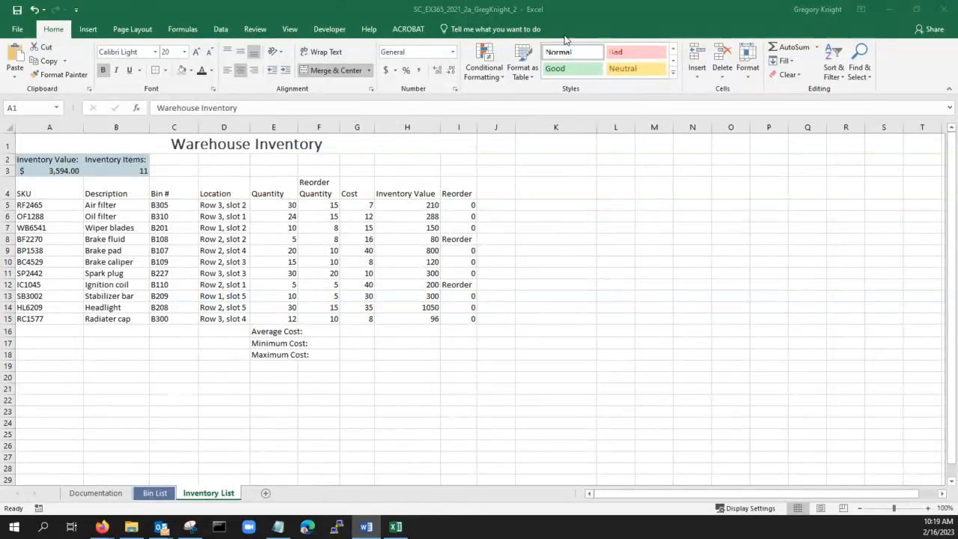
{"action": "left_click", "coordinate": [673, 74]}
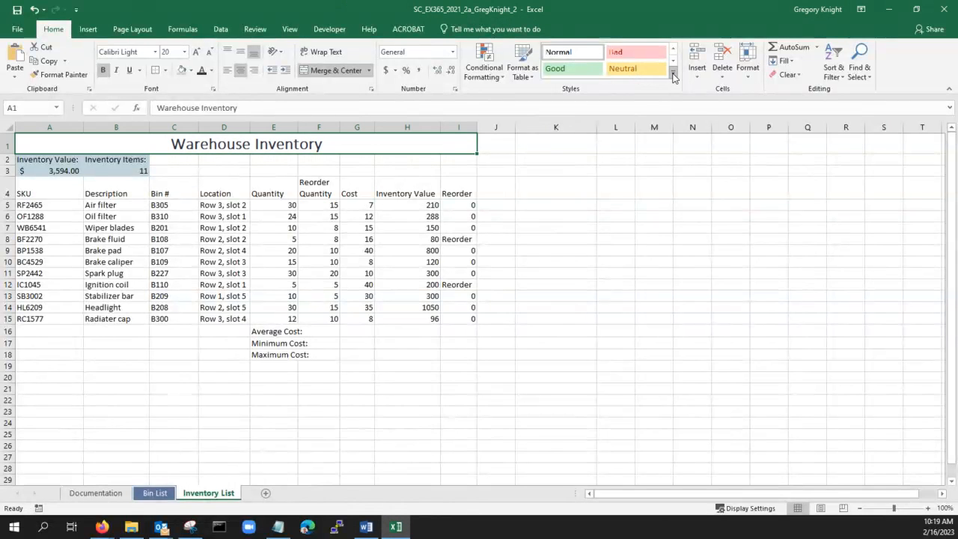
{"action": "left_click", "coordinate": [673, 77]}
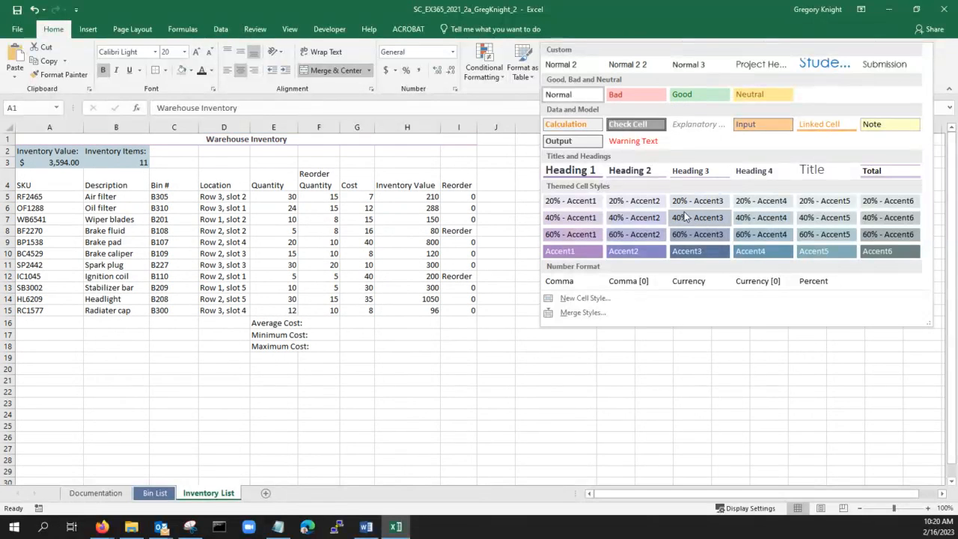
{"action": "left_click", "coordinate": [696, 254]}
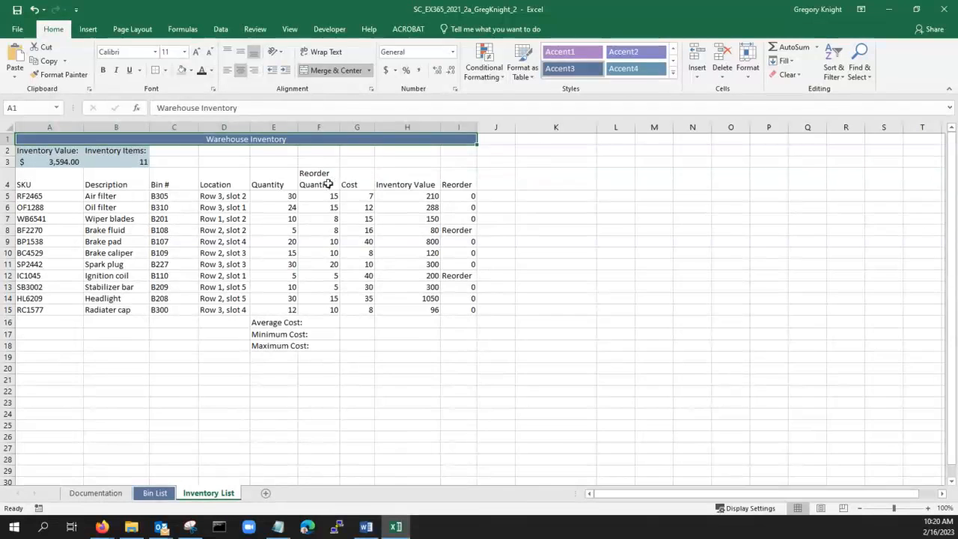
{"action": "left_click", "coordinate": [245, 150]}
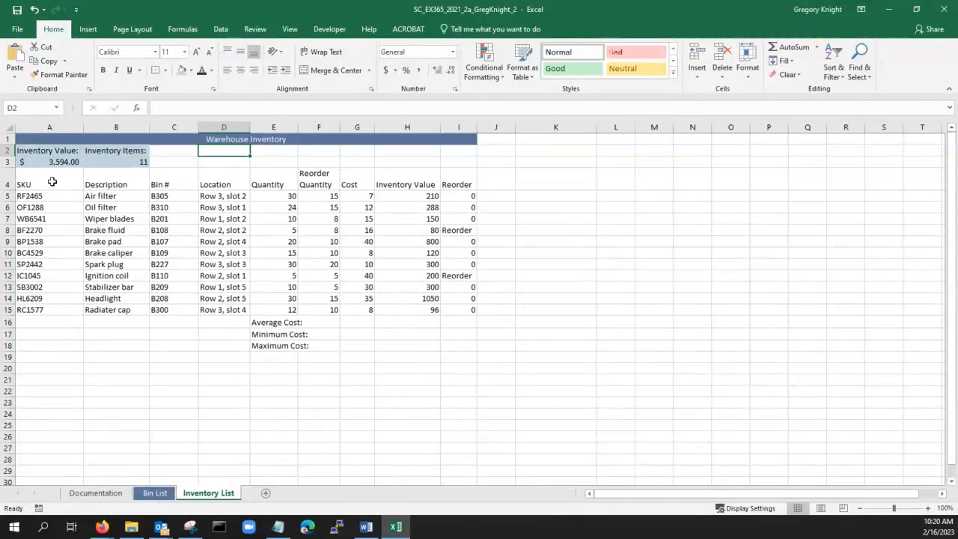
- Apply the Accent3 cell style to the Average Cost, Minimum Cost and Maximum Cost label cells in E16:F18
{"action": "left_click", "coordinate": [274, 208]}
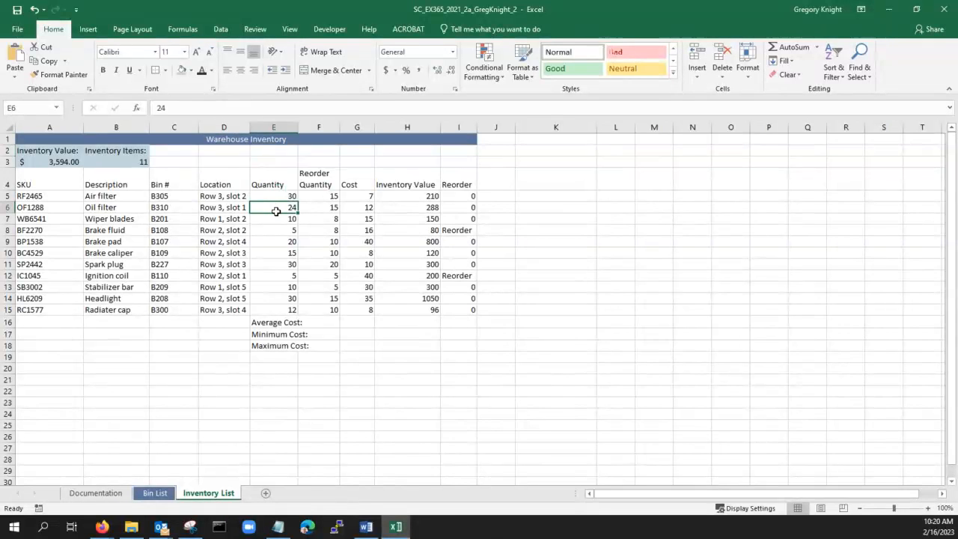
{"action": "left_click", "coordinate": [259, 253]}
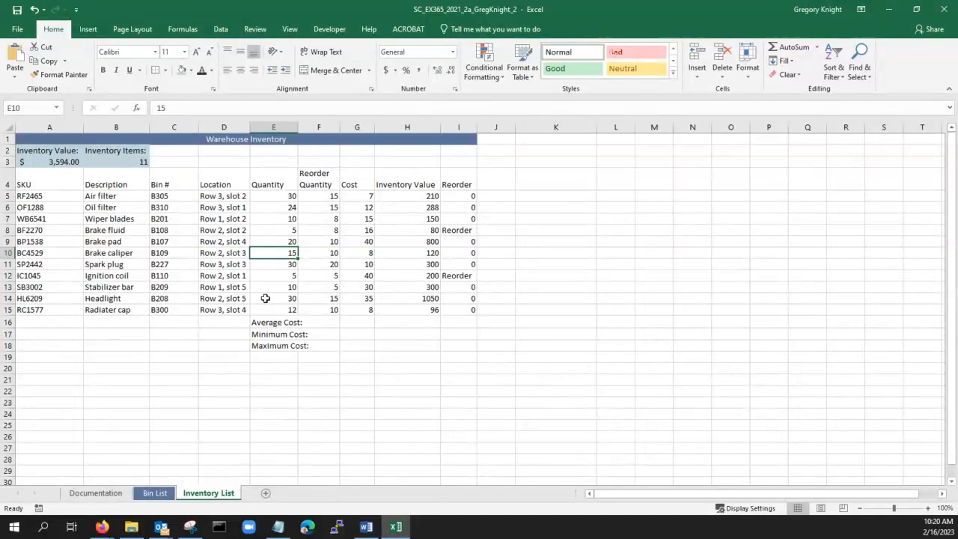
{"action": "left_click", "coordinate": [266, 355]}
{"action": "left_click", "coordinate": [266, 323]}
{"action": "left_click_drag", "start_coordinate": [266, 323], "coordinate": [267, 341]}
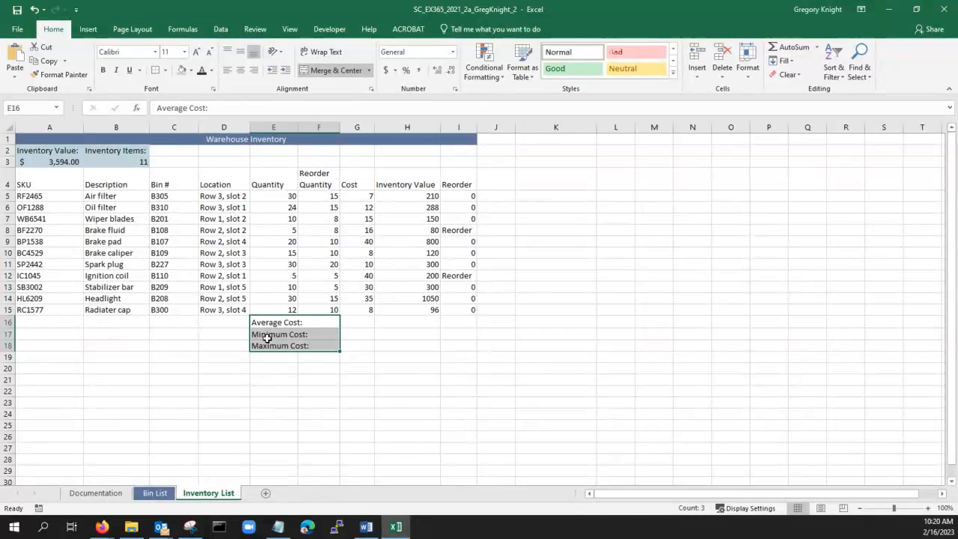
{"action": "left_click", "coordinate": [673, 72]}
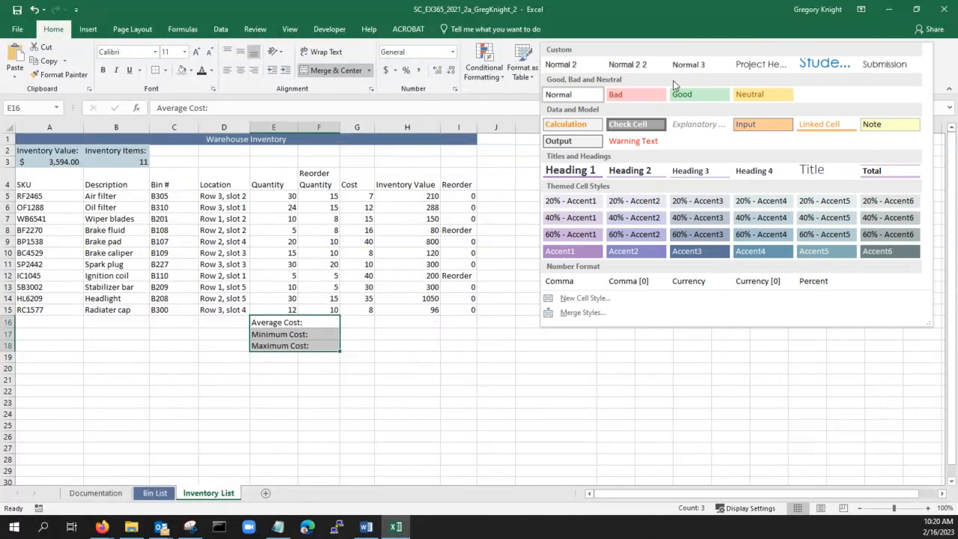
{"action": "left_click", "coordinate": [703, 257]}
{"action": "left_click", "coordinate": [545, 310]}
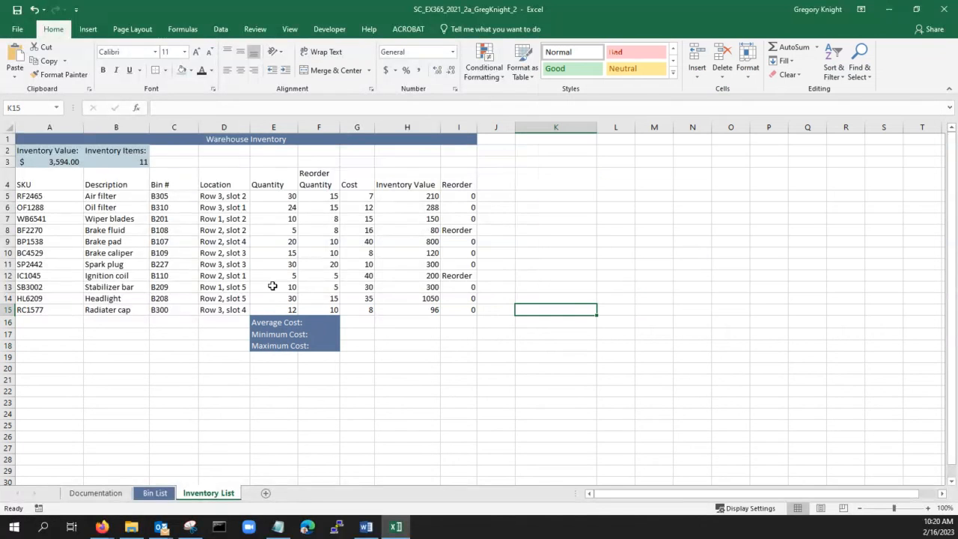
{"action": "left_click", "coordinate": [221, 139]}
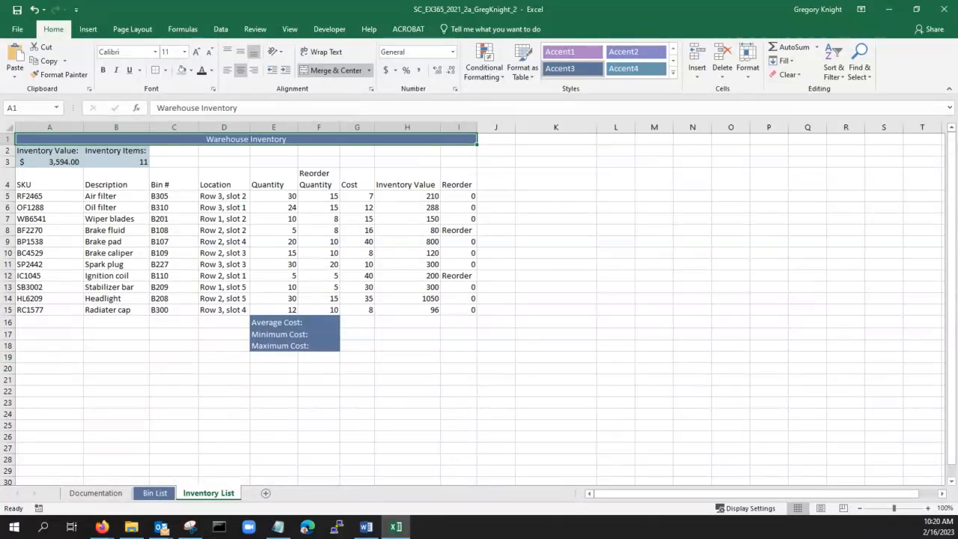
- Check the Word instructions and apply the Accounting number format to the Cost values in G5:G15
{"action": "key", "text": "alt+Tab"}
{"action": "key", "text": "alt+Tab"}
{"action": "left_click_drag", "start_coordinate": [359, 196], "coordinate": [363, 308]}
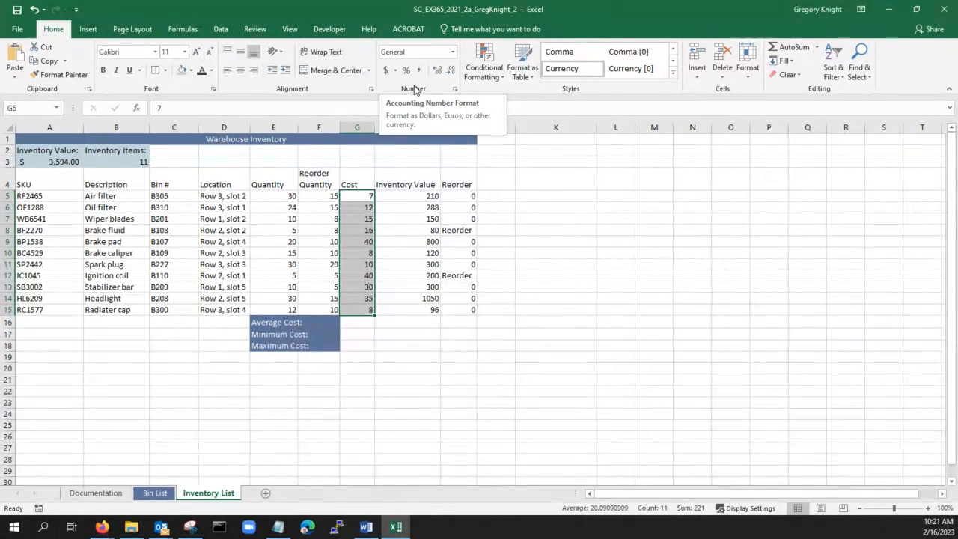
{"action": "left_click", "coordinate": [387, 71]}
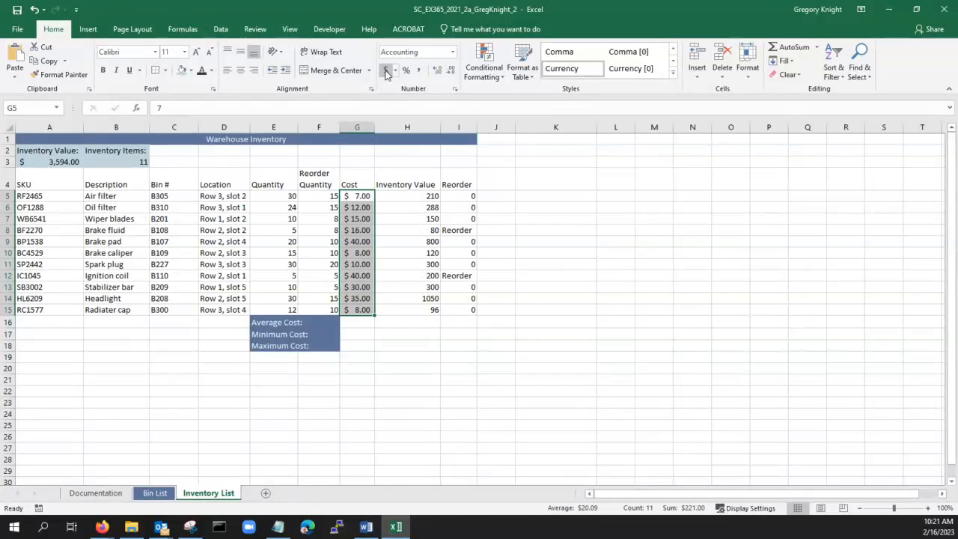
{"action": "left_click", "coordinate": [355, 367]}
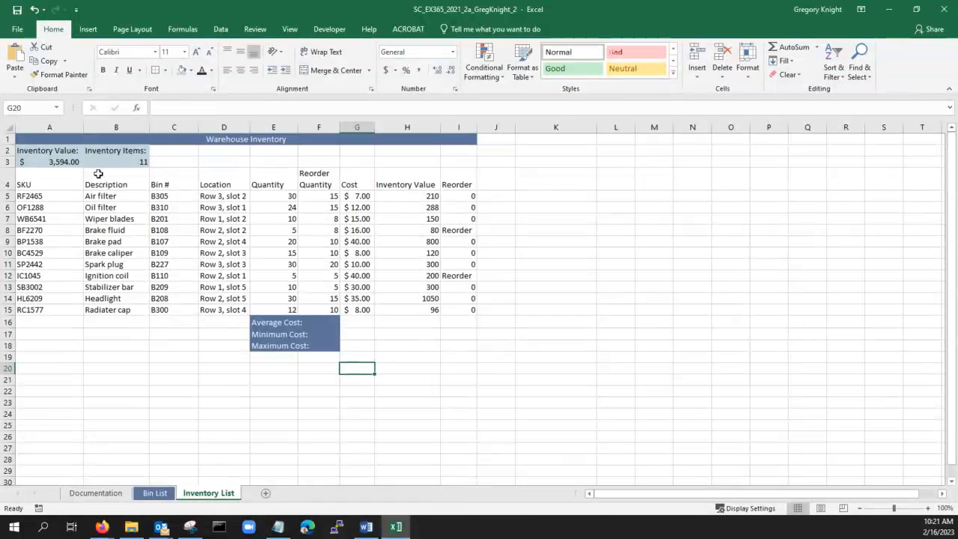
- Add Gradient Fill Blue Data Bar conditional formatting to the Inventory Value range H5:H15
{"action": "left_click_drag", "start_coordinate": [396, 196], "coordinate": [403, 315]}
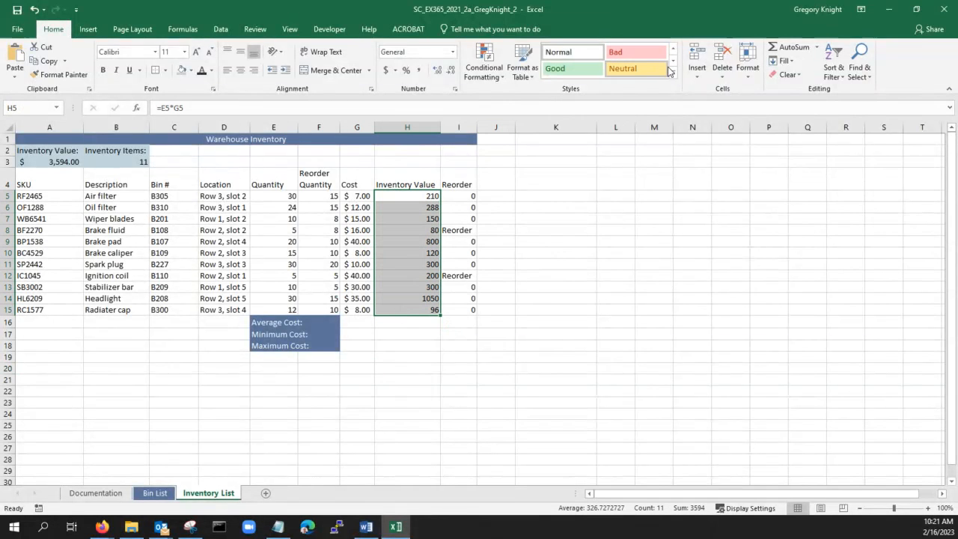
{"action": "left_click", "coordinate": [484, 81]}
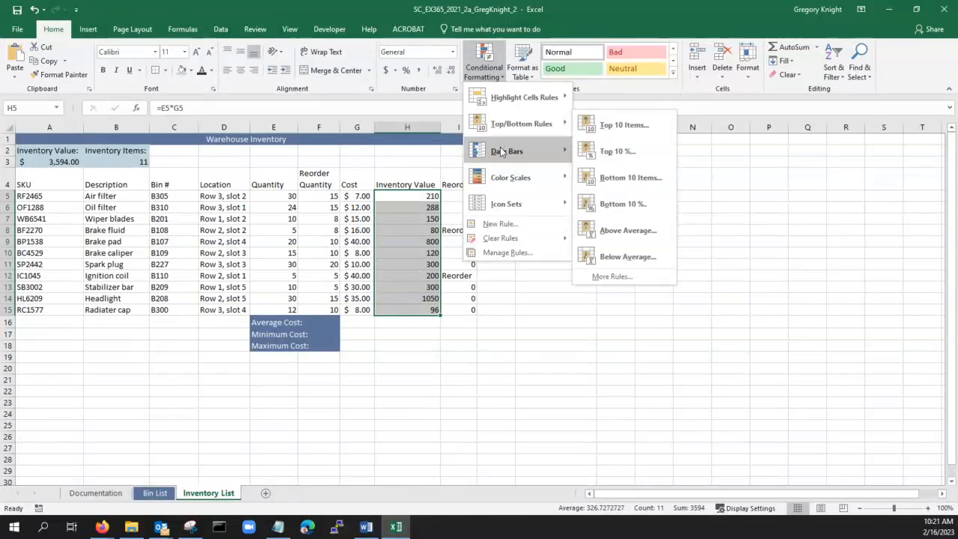
{"action": "mouse_move", "coordinate": [503, 158]}
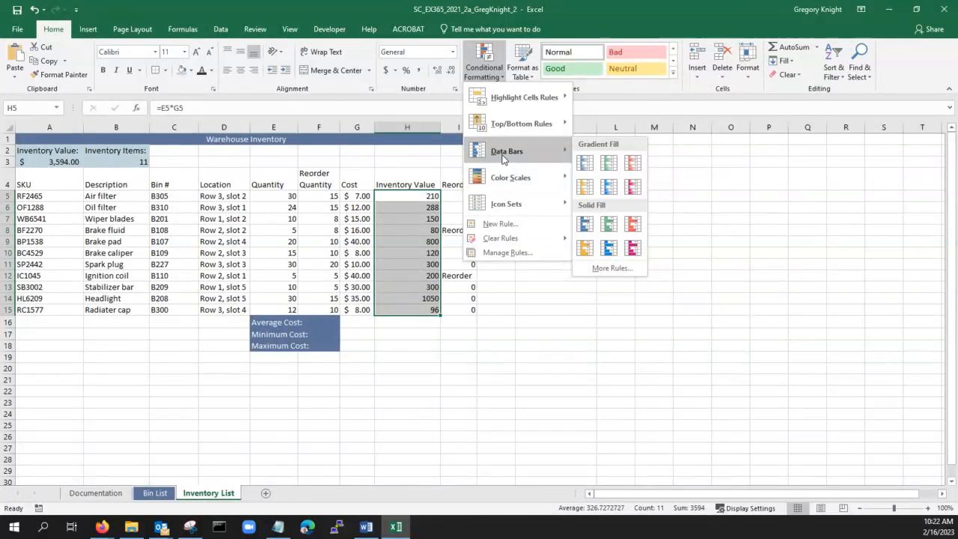
{"action": "left_click", "coordinate": [584, 164]}
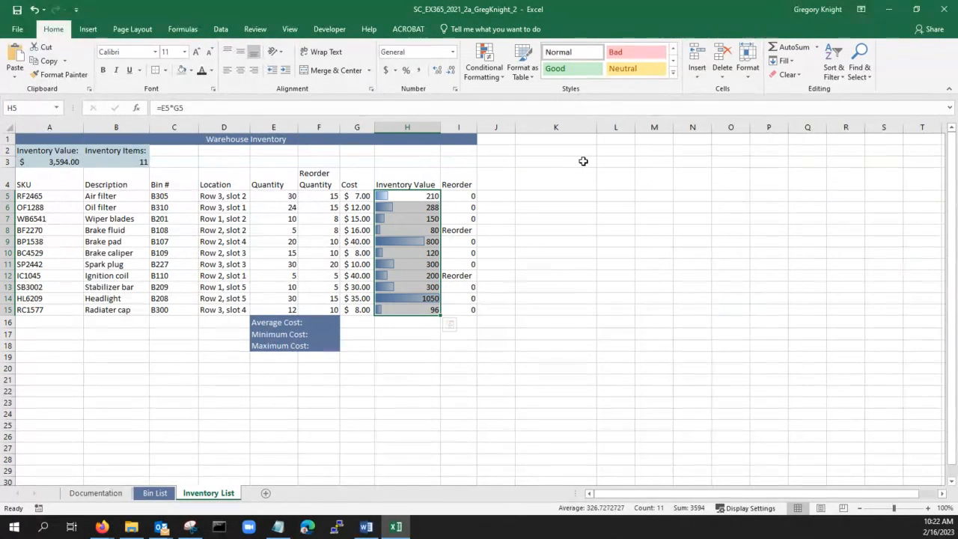
{"action": "left_click", "coordinate": [521, 251]}
- Examine the data bars and values in the Inventory Value column from H5 to H15, and return to the Word instructions
{"action": "left_click", "coordinate": [422, 309]}
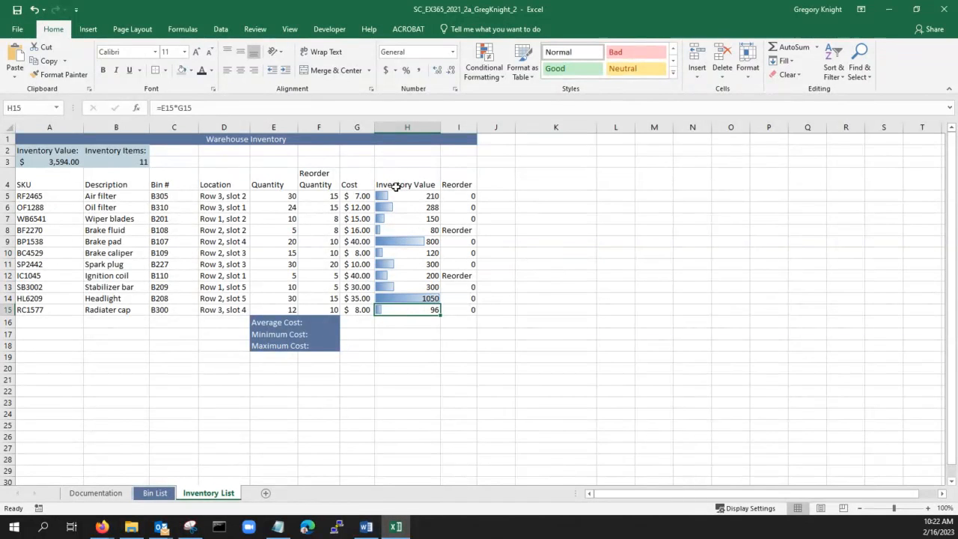
{"action": "left_click_drag", "start_coordinate": [393, 186], "coordinate": [397, 313]}
{"action": "left_click", "coordinate": [398, 389]}
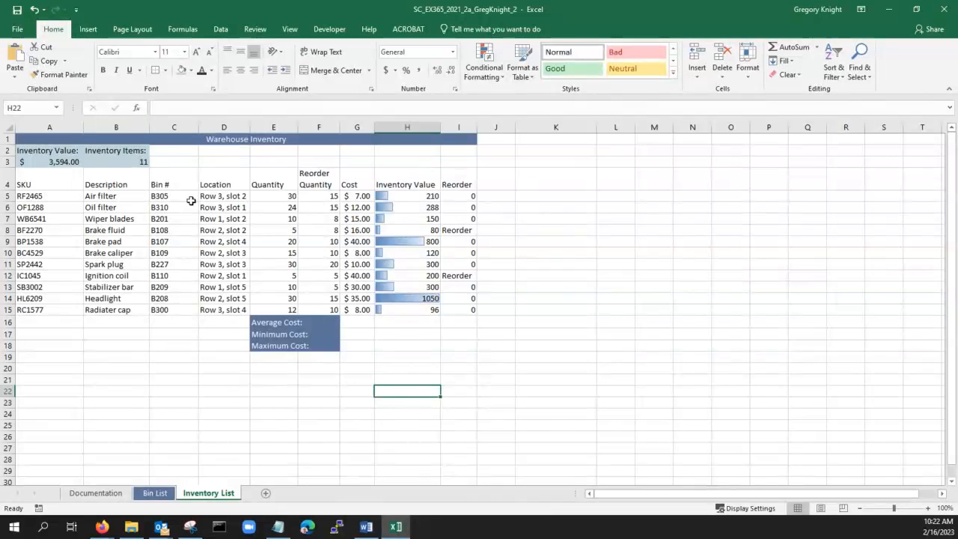
{"action": "left_click", "coordinate": [399, 307]}
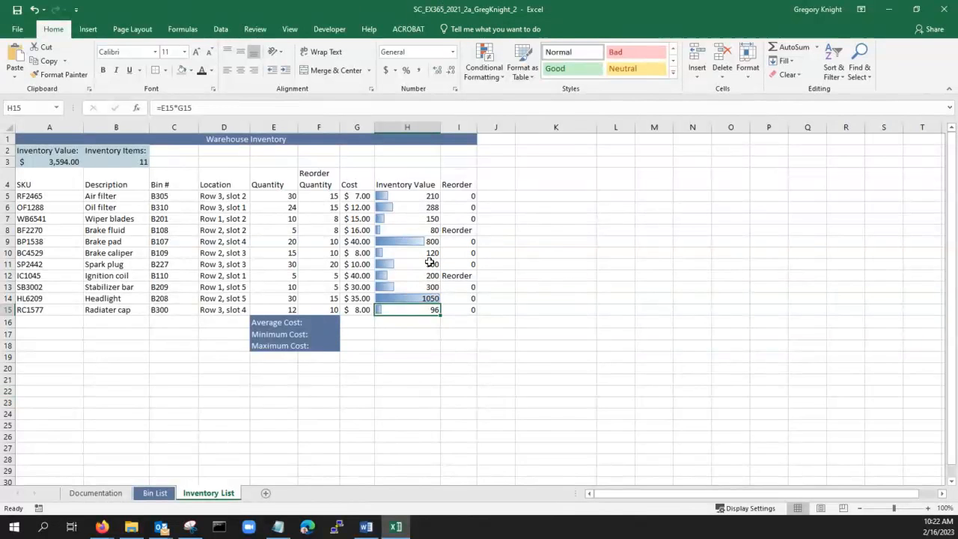
{"action": "left_click", "coordinate": [405, 239]}
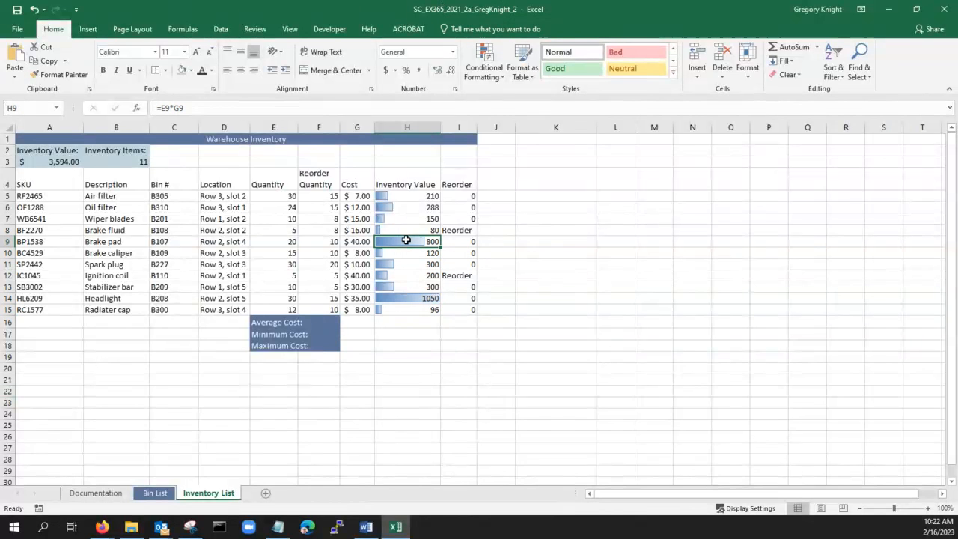
{"action": "left_click", "coordinate": [401, 198]}
{"action": "left_click", "coordinate": [397, 265]}
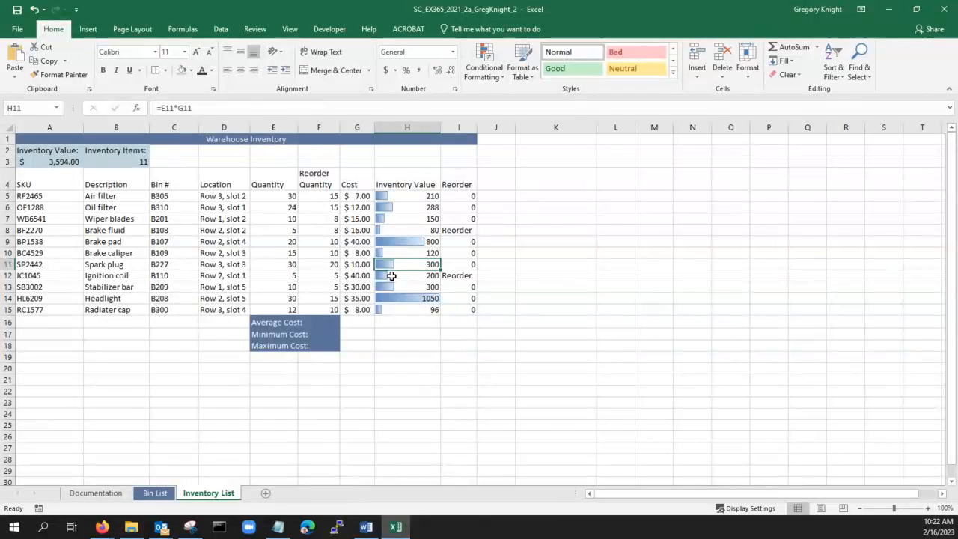
{"action": "left_click", "coordinate": [392, 276]}
{"action": "left_click", "coordinate": [391, 289]}
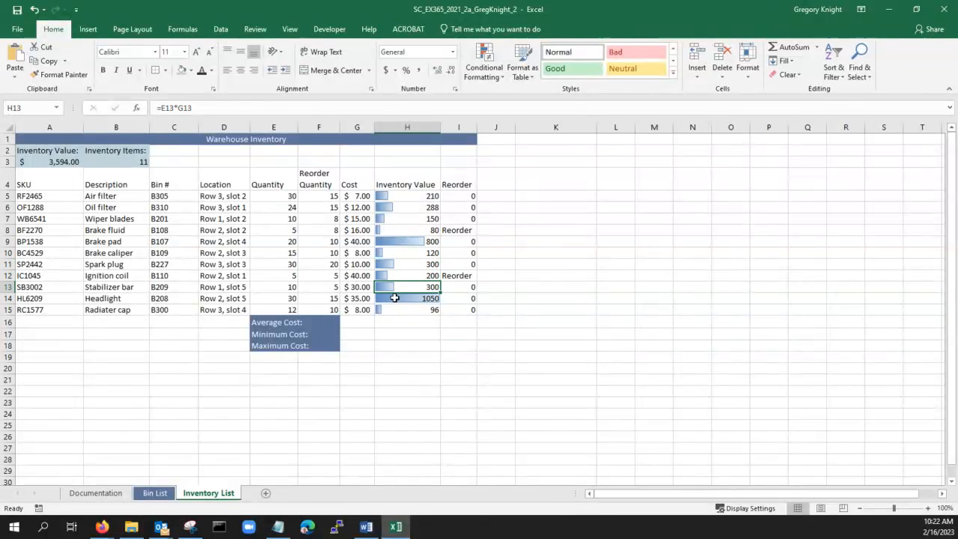
{"action": "left_click", "coordinate": [393, 298]}
{"action": "left_click", "coordinate": [394, 310]}
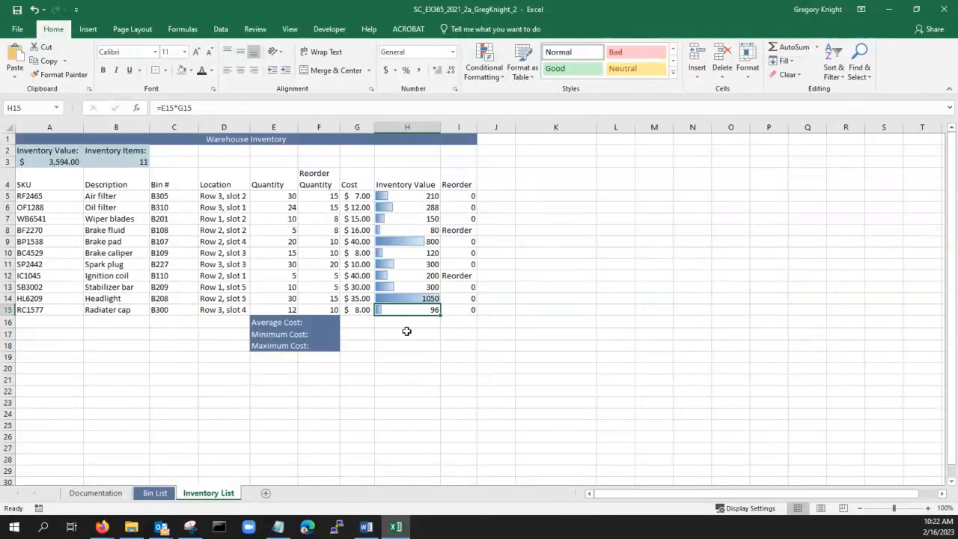
{"action": "left_click_drag", "start_coordinate": [394, 184], "coordinate": [399, 306]}
{"action": "left_click", "coordinate": [401, 334]}
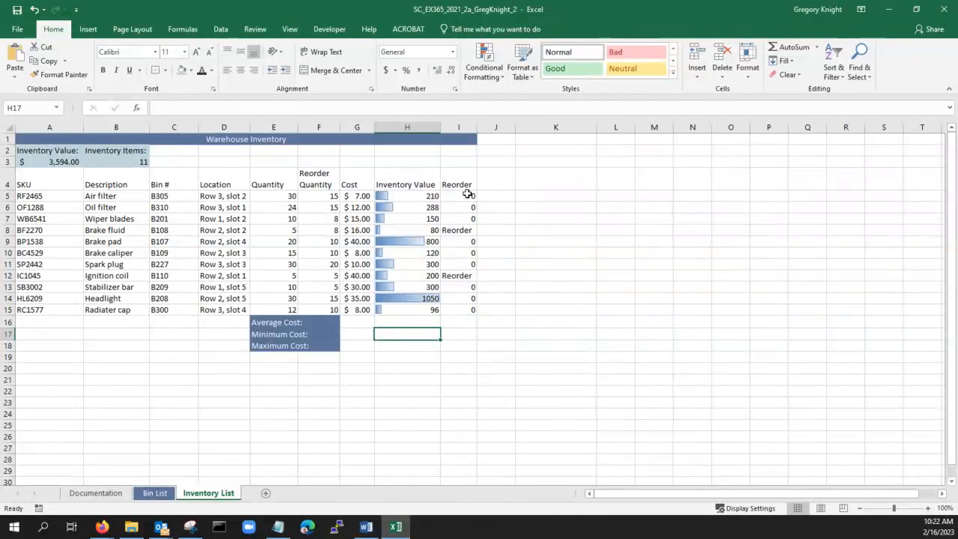
{"action": "left_click", "coordinate": [412, 185]}
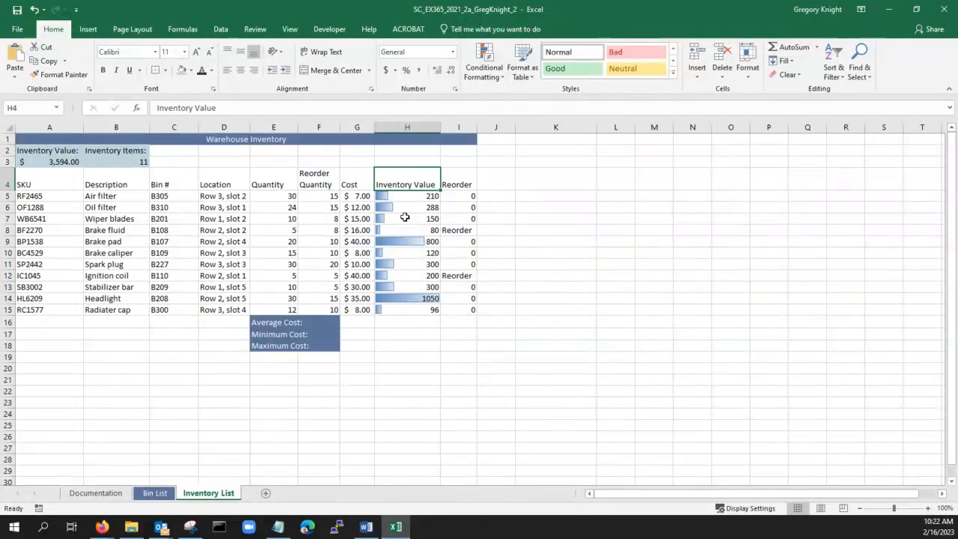
{"action": "left_click", "coordinate": [400, 313]}
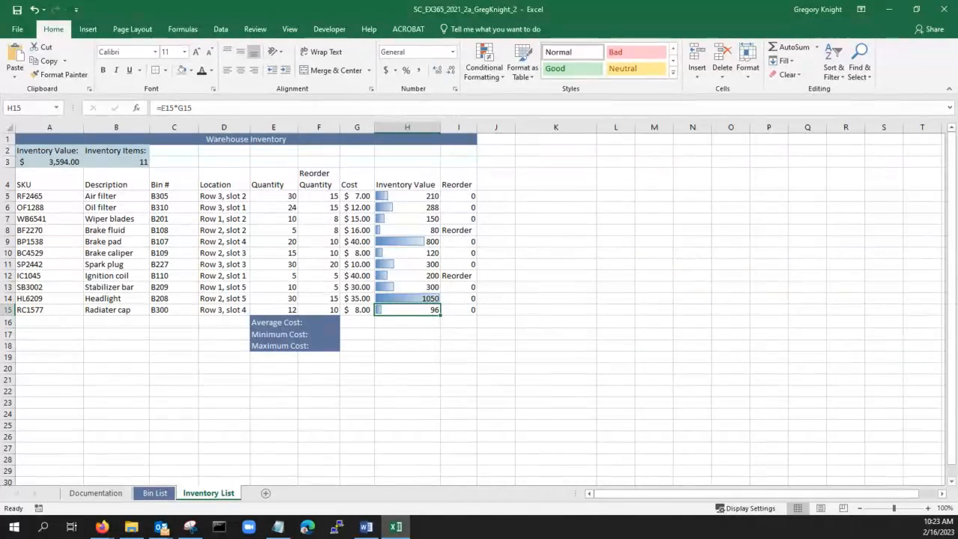
{"action": "key", "text": "alt+Tab"}
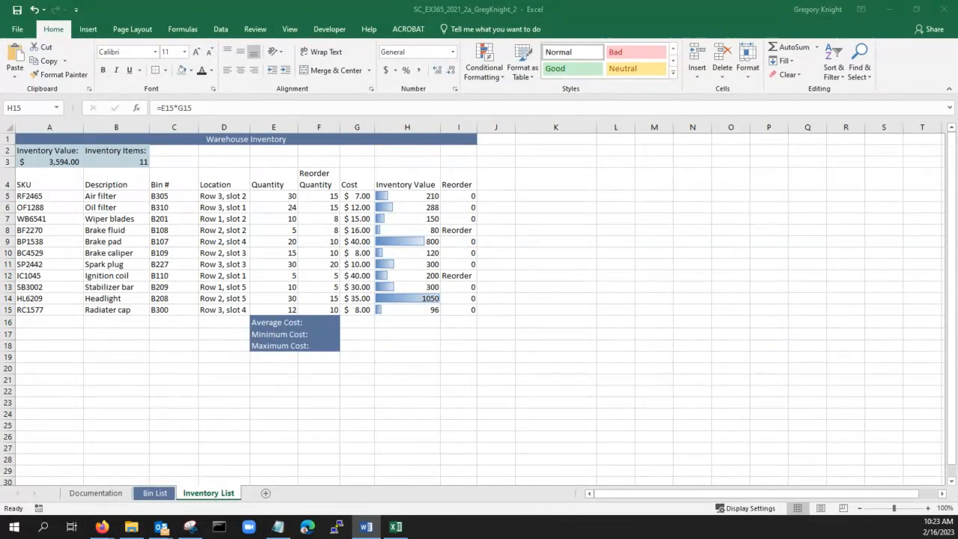
- Read instruction 16 in the Word document about highlighting the reorder items in I5:I15, and return to the Excel workbook
{"action": "left_click_drag", "start_coordinate": [0, 60], "coordinate": [325, 77]}
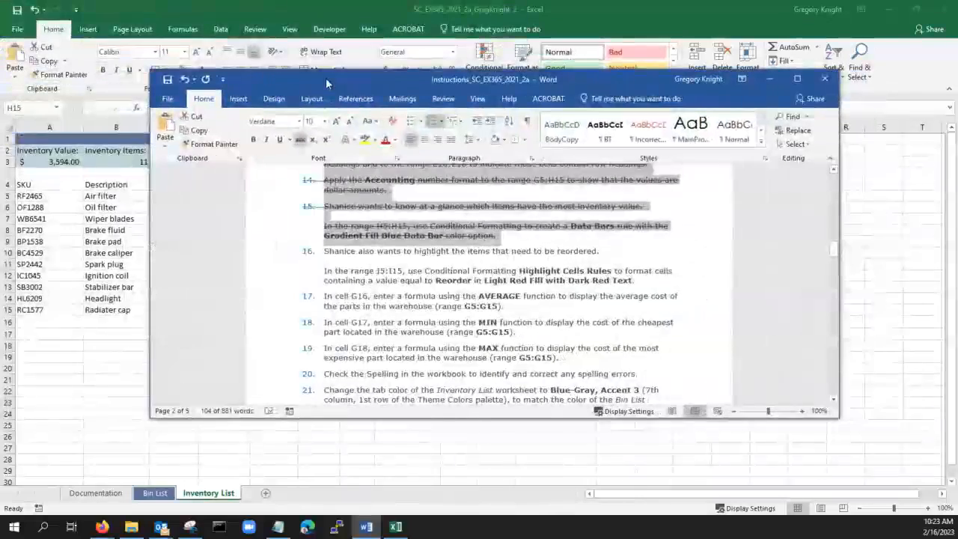
{"action": "left_click", "coordinate": [400, 271]}
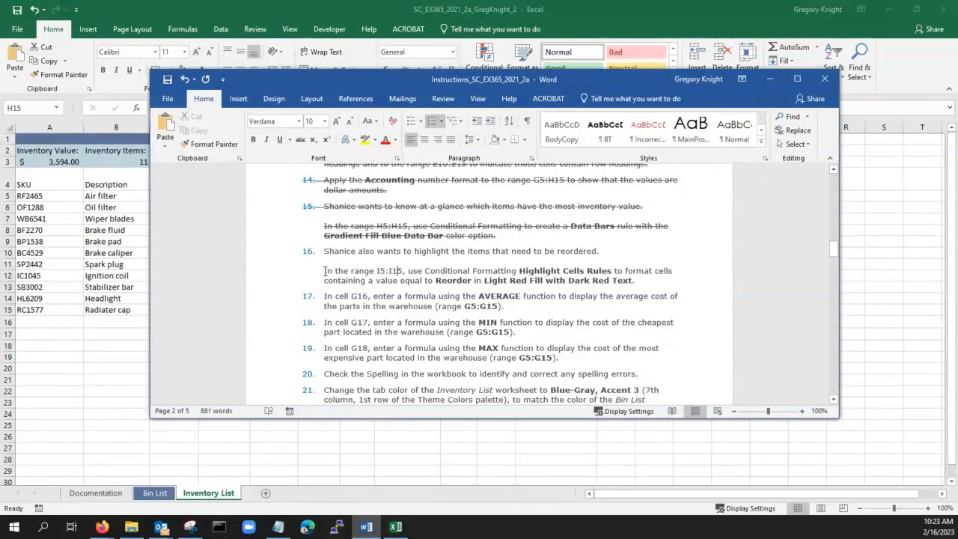
{"action": "left_click_drag", "start_coordinate": [326, 271], "coordinate": [638, 282]}
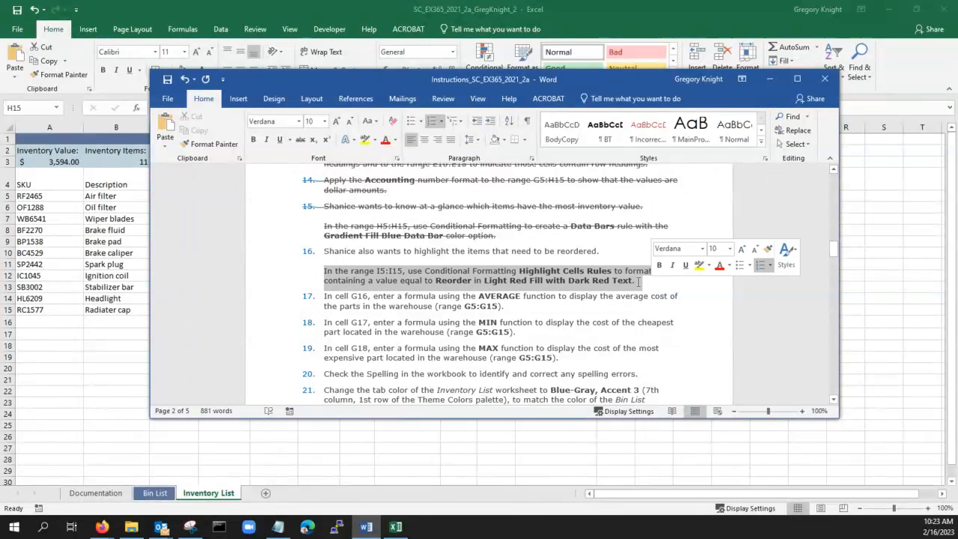
{"action": "left_click", "coordinate": [408, 273]}
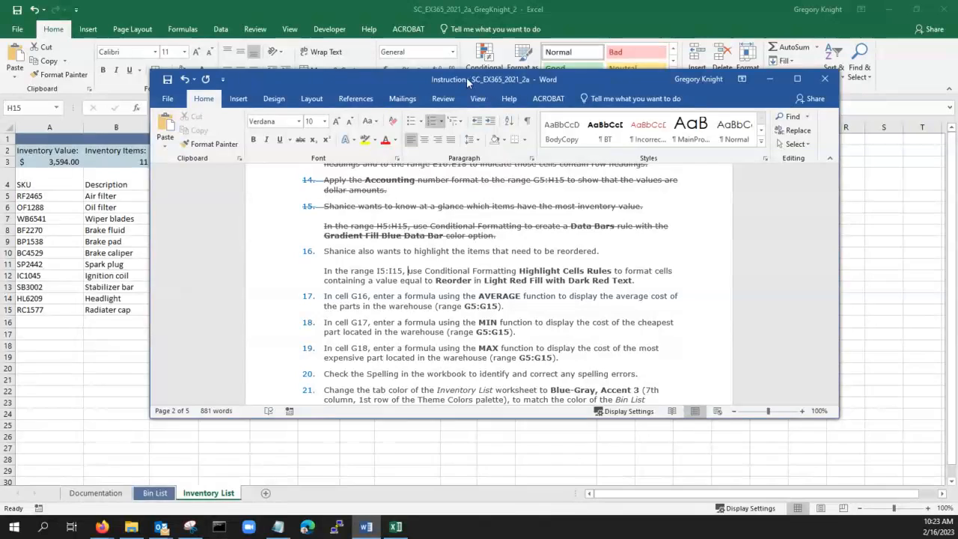
{"action": "left_click_drag", "start_coordinate": [468, 83], "coordinate": [0, 251]}
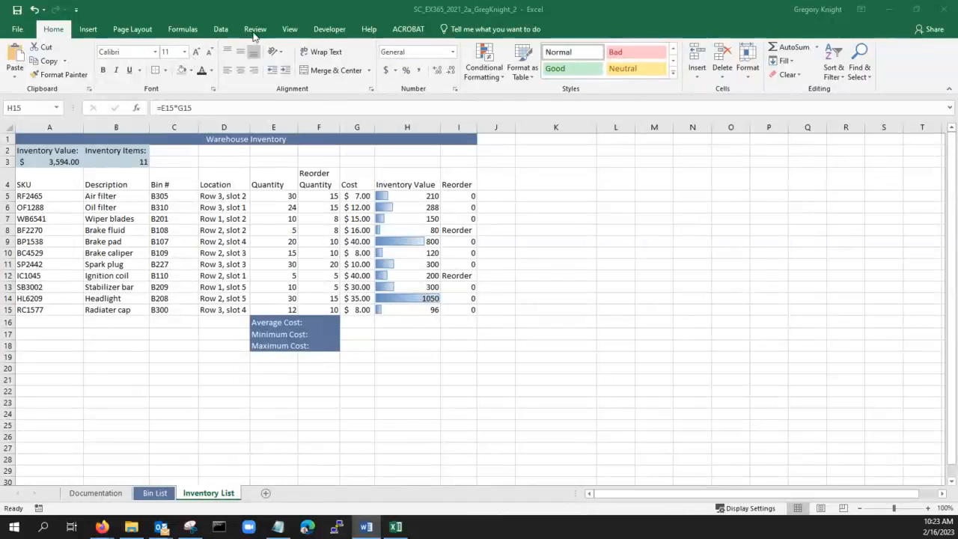
{"action": "left_click", "coordinate": [391, 206]}
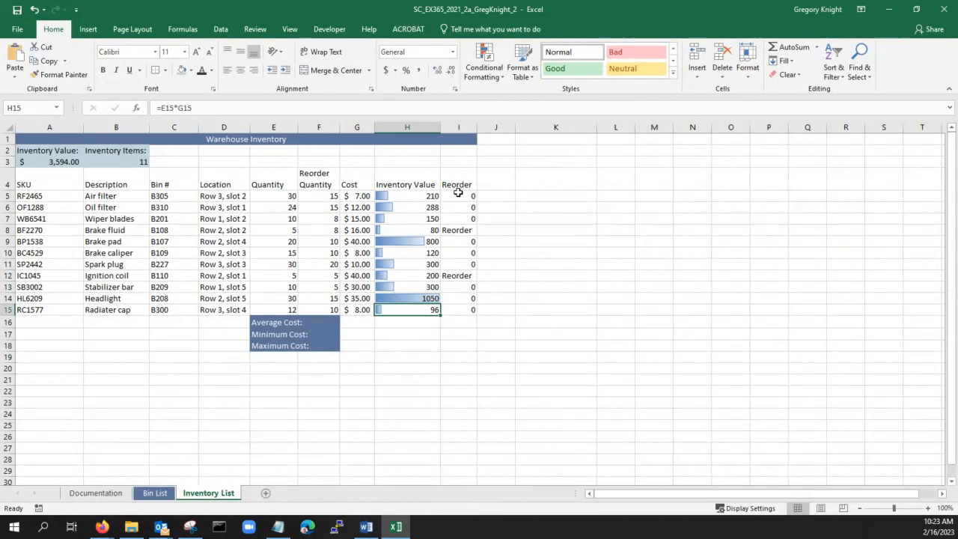
- Add a Text That Contains highlight rule for "Reorder" to I5:I15, using Light Red Fill with Dark Red Text
{"action": "left_click_drag", "start_coordinate": [457, 196], "coordinate": [455, 314]}
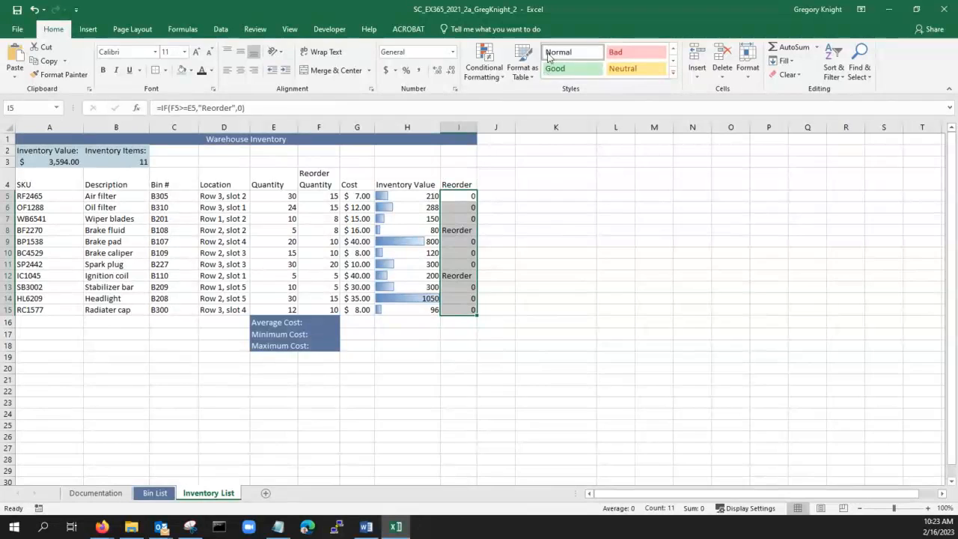
{"action": "left_click", "coordinate": [491, 78]}
{"action": "mouse_move", "coordinate": [500, 102]}
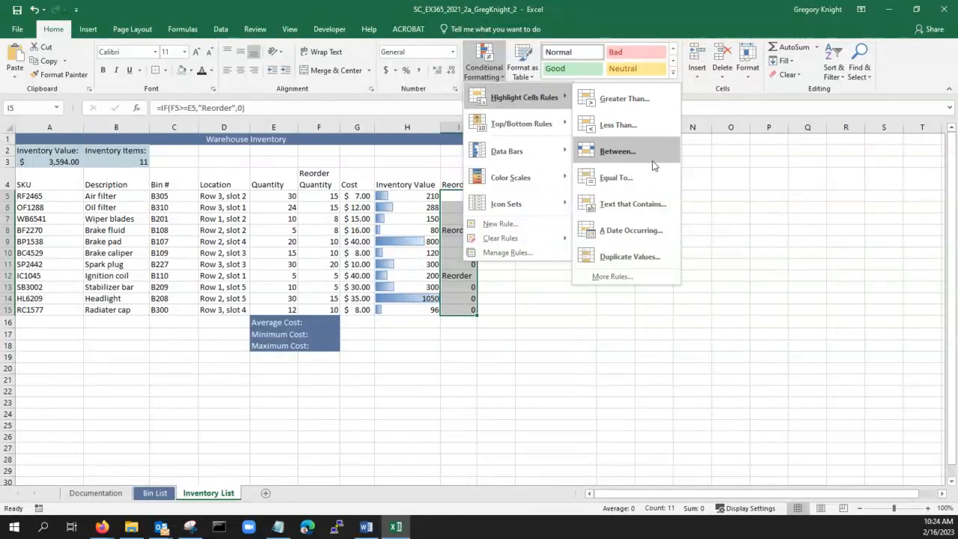
{"action": "left_click", "coordinate": [633, 207]}
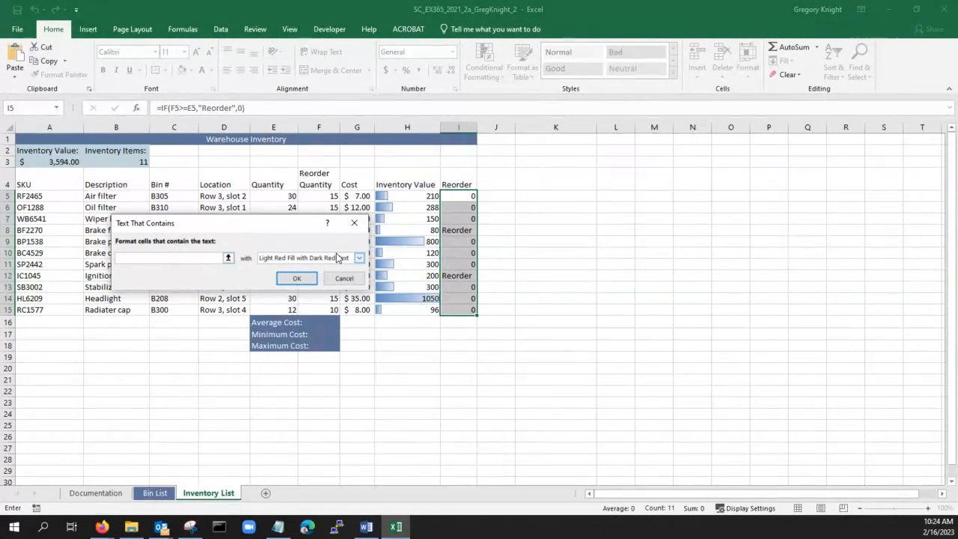
{"action": "type", "text": "Reorde"}
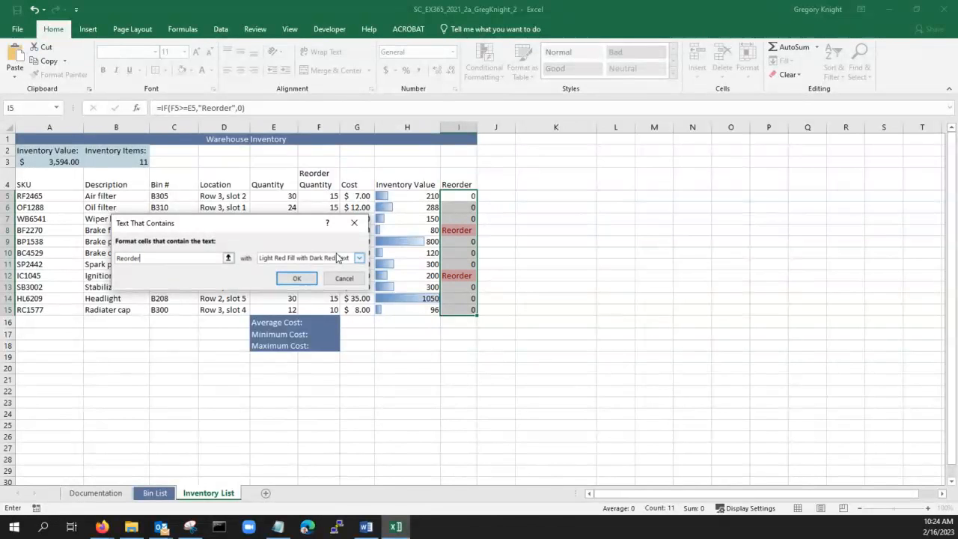
{"action": "type", "text": "r"}
{"action": "left_click", "coordinate": [296, 278]}
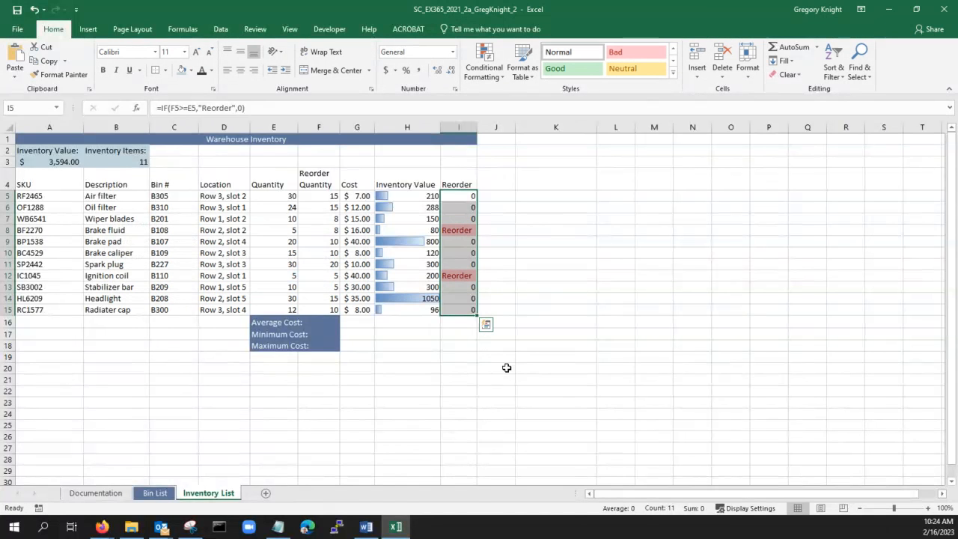
{"action": "left_click", "coordinate": [472, 347]}
{"action": "left_click", "coordinate": [473, 297]}
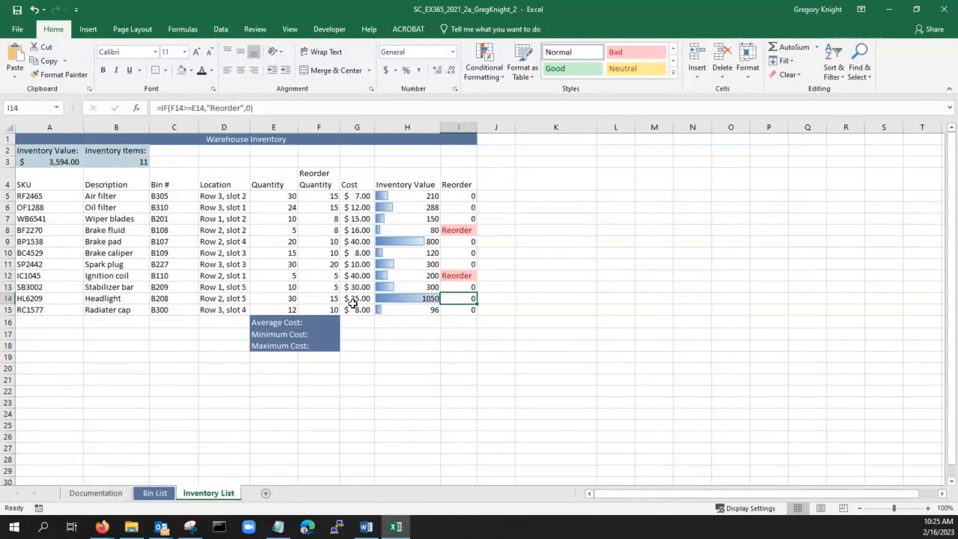
- Enter the Average Cost formula -AVERAGE(G5:G15) in cell G16
{"action": "left_click", "coordinate": [358, 325]}
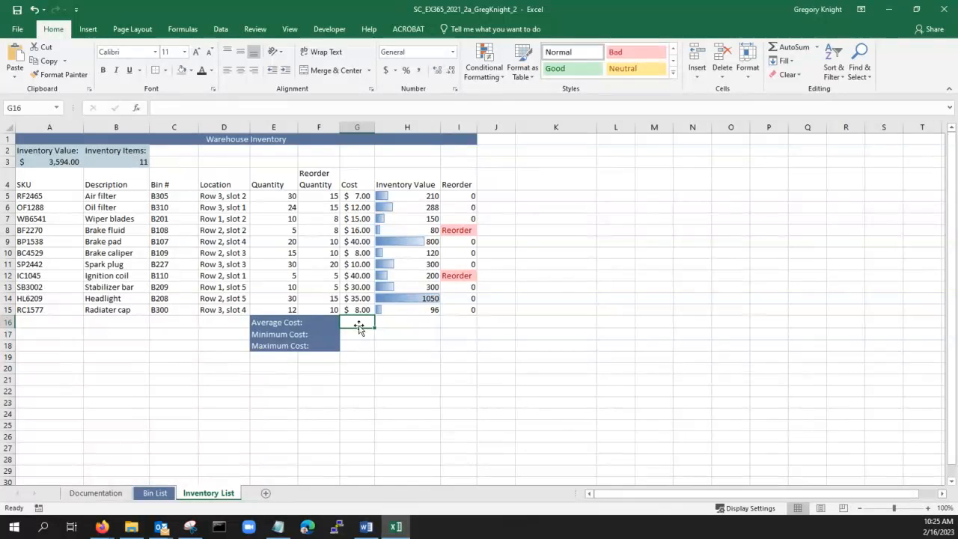
{"action": "type", "text": "=acer"}
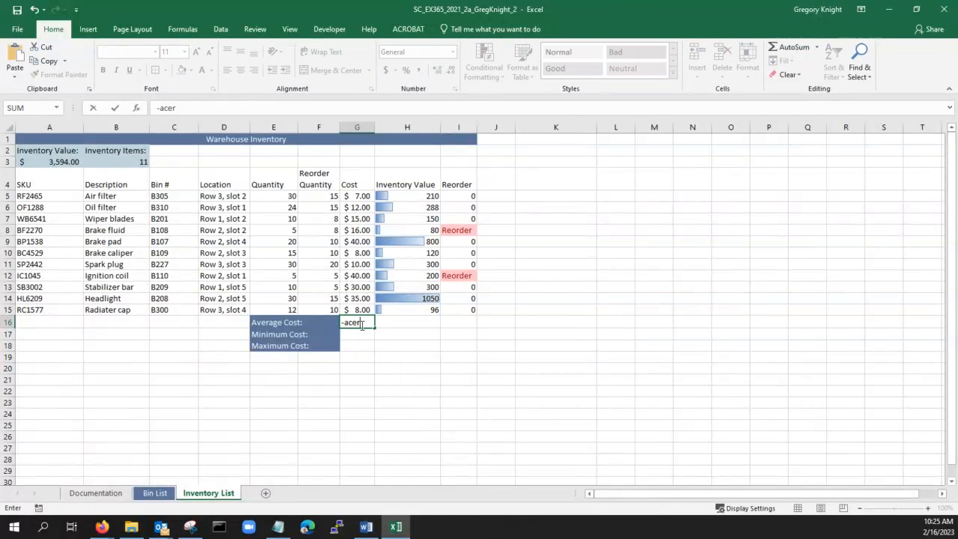
{"action": "key", "text": "BackSpace"}
{"action": "key", "text": "BackSpace"}
{"action": "key", "text": "BackSpace"}
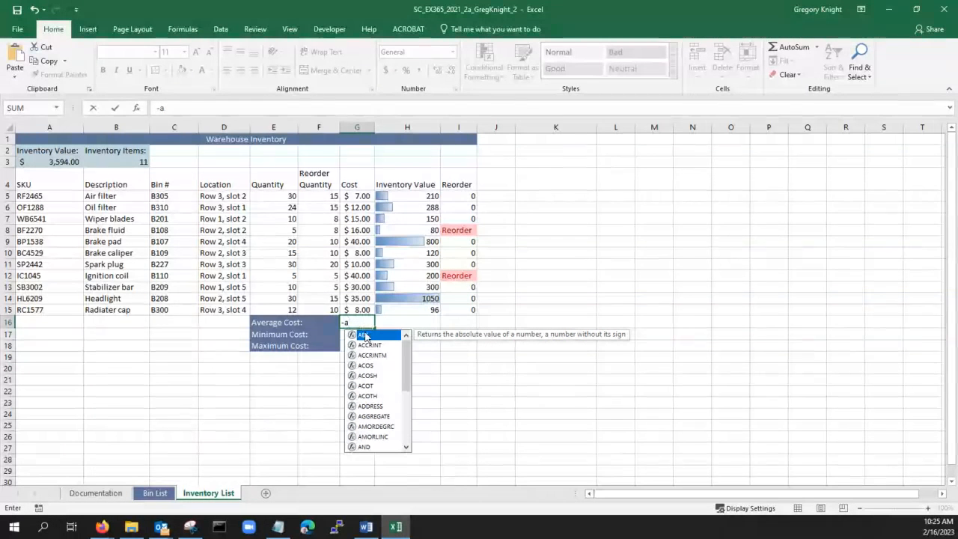
{"action": "type", "text": "v"}
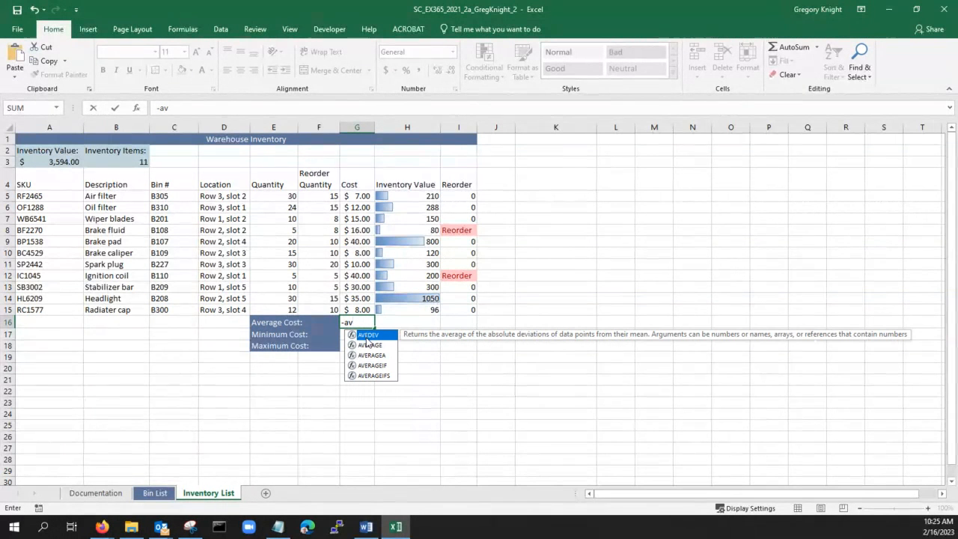
{"action": "left_click", "coordinate": [371, 346]}
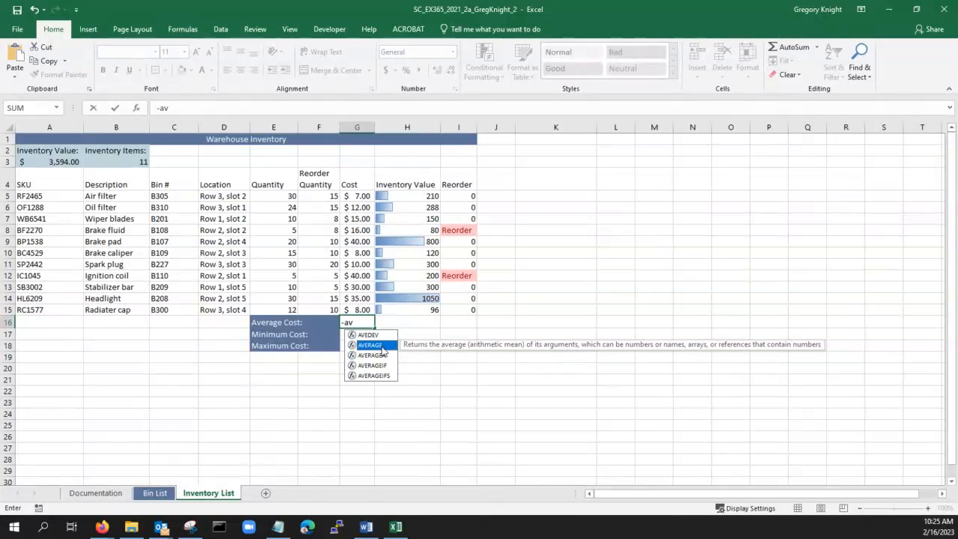
{"action": "double_click", "coordinate": [363, 345]}
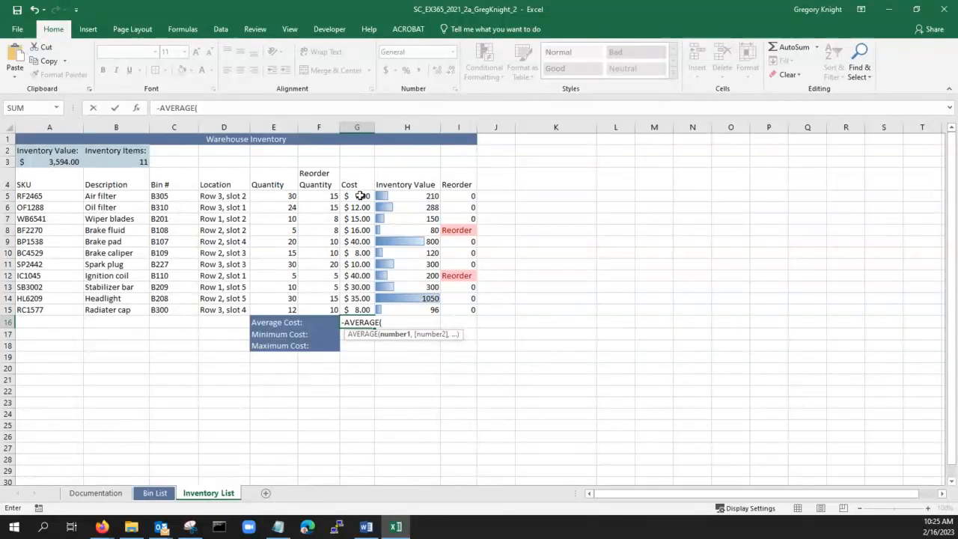
{"action": "left_click_drag", "start_coordinate": [360, 195], "coordinate": [361, 306]}
{"action": "key", "text": "Return"}
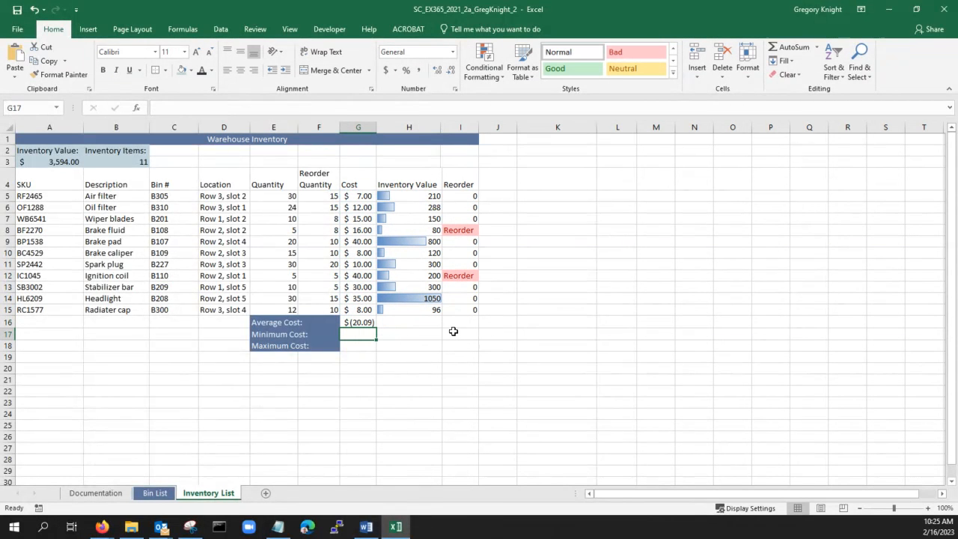
- Review the Average Cost formula in G16 and enter =MIN(G5:G15) in G17 for the Minimum Cost
{"action": "left_click", "coordinate": [356, 323]}
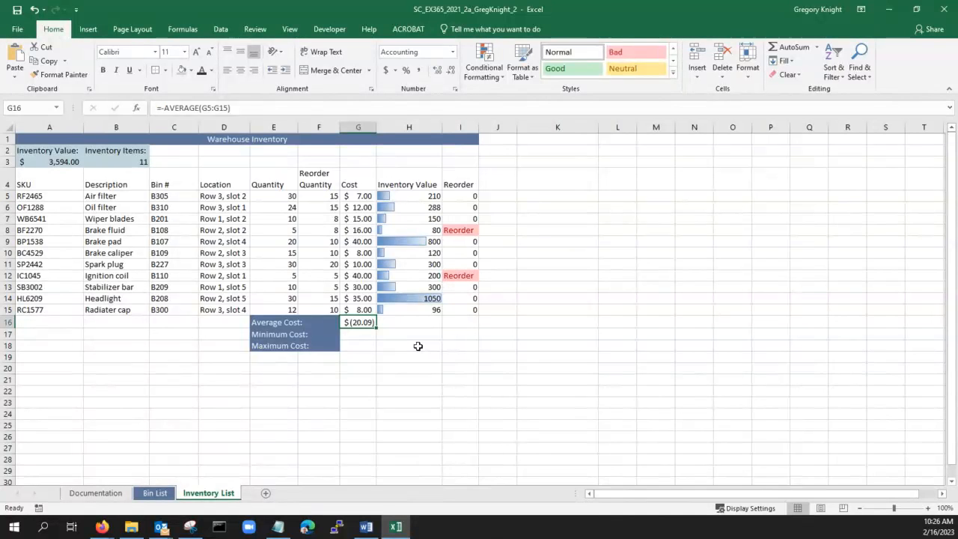
{"action": "left_click", "coordinate": [367, 336]}
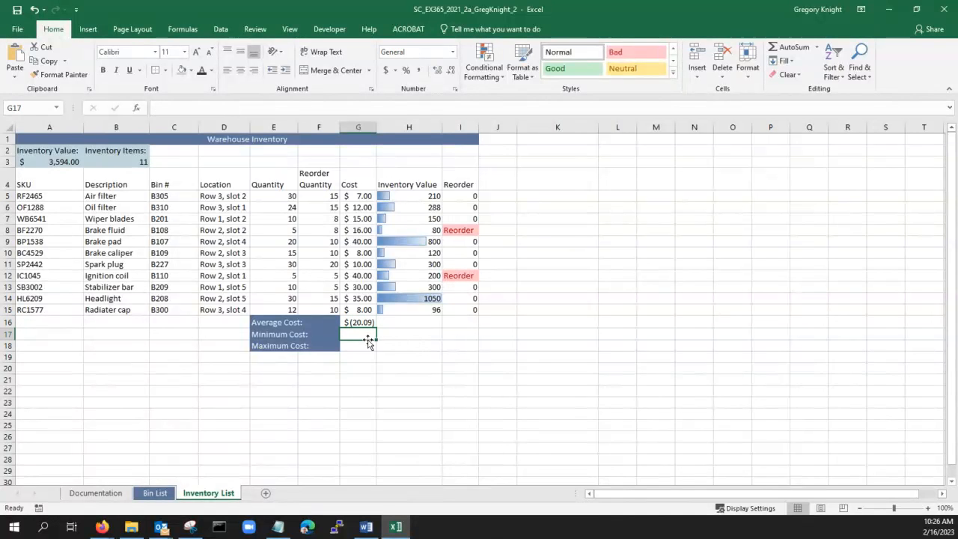
{"action": "left_click", "coordinate": [362, 323]}
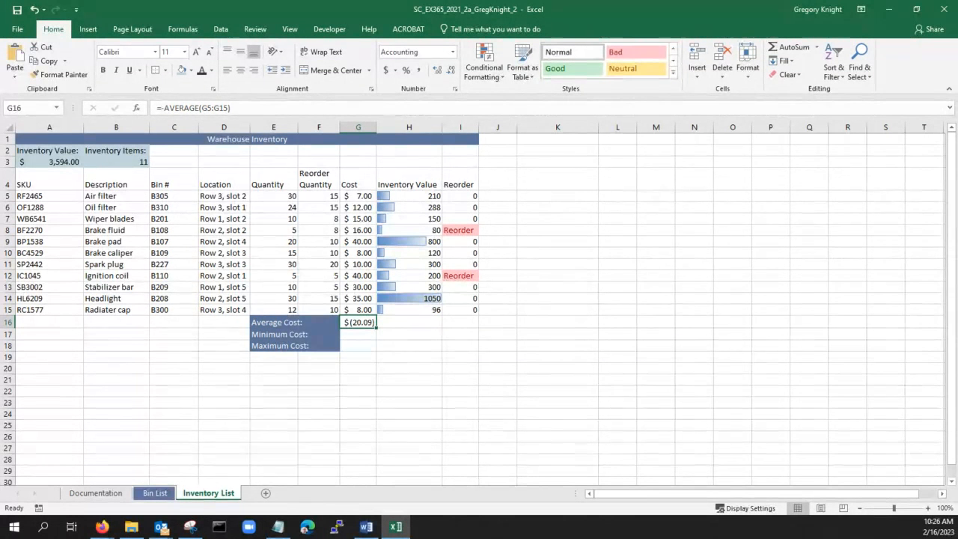
{"action": "left_click", "coordinate": [353, 335]}
{"action": "type", "text": "="}
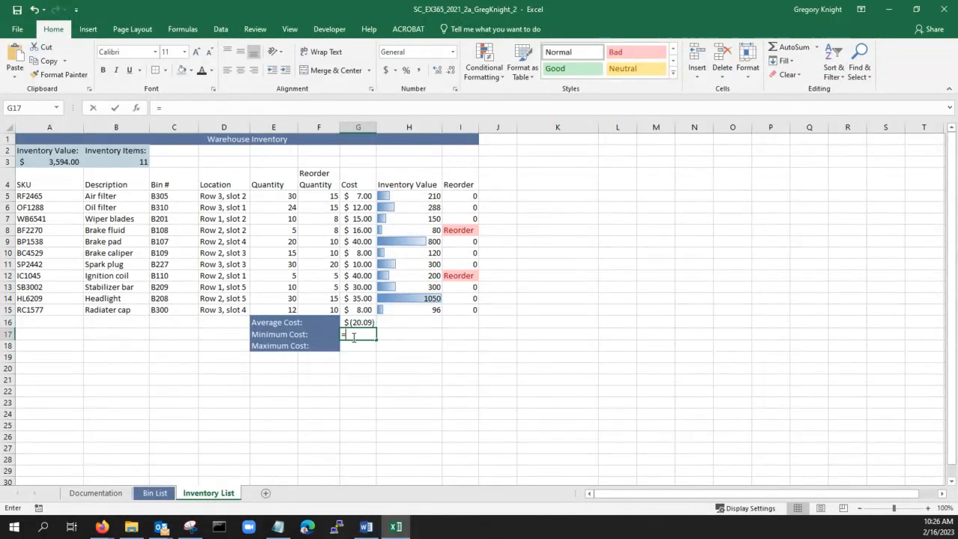
{"action": "type", "text": "min"}
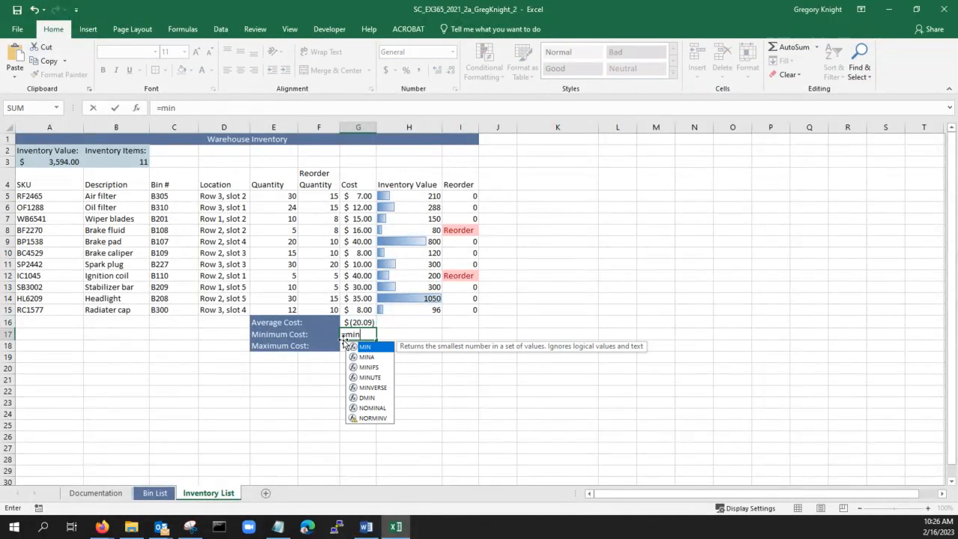
{"action": "double_click", "coordinate": [366, 348]}
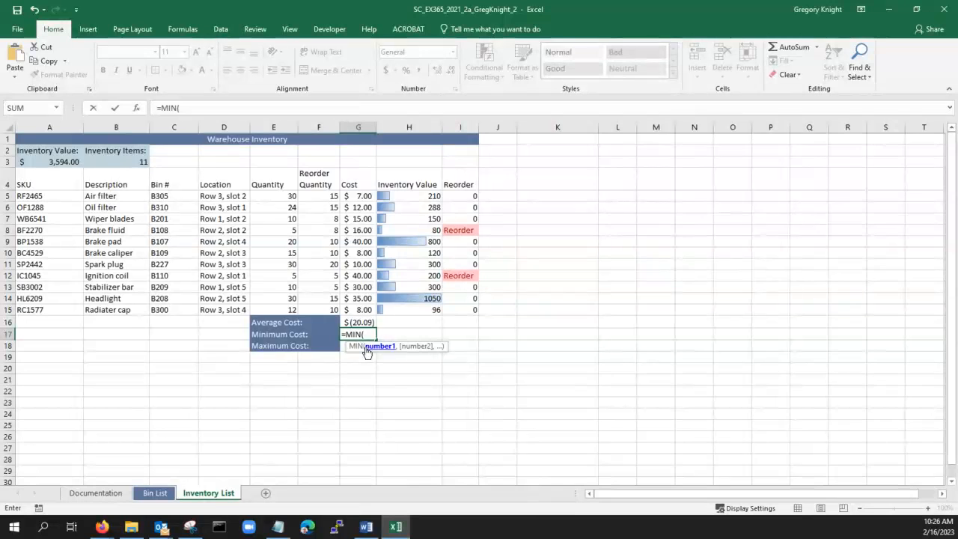
{"action": "left_click", "coordinate": [358, 198]}
{"action": "left_click_drag", "start_coordinate": [358, 199], "coordinate": [357, 307]}
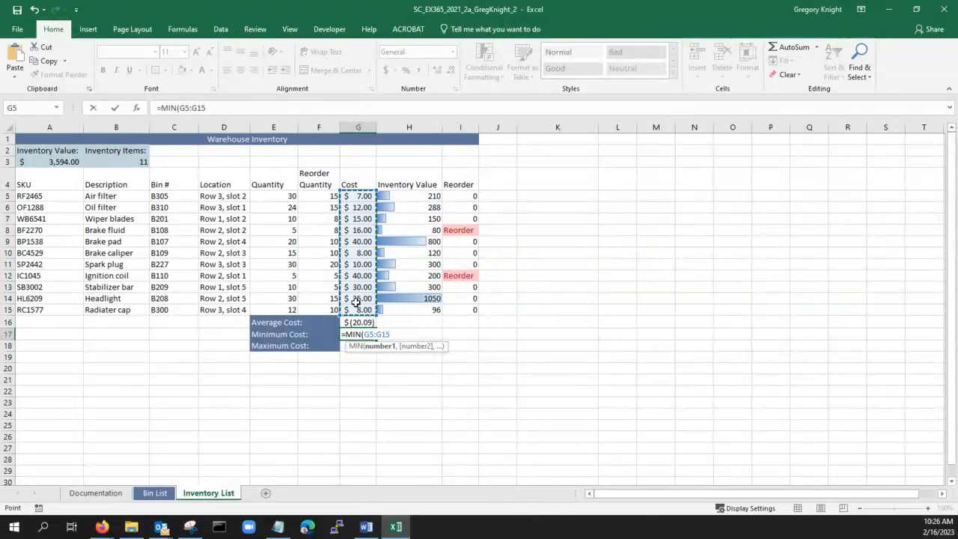
{"action": "key", "text": "Return"}
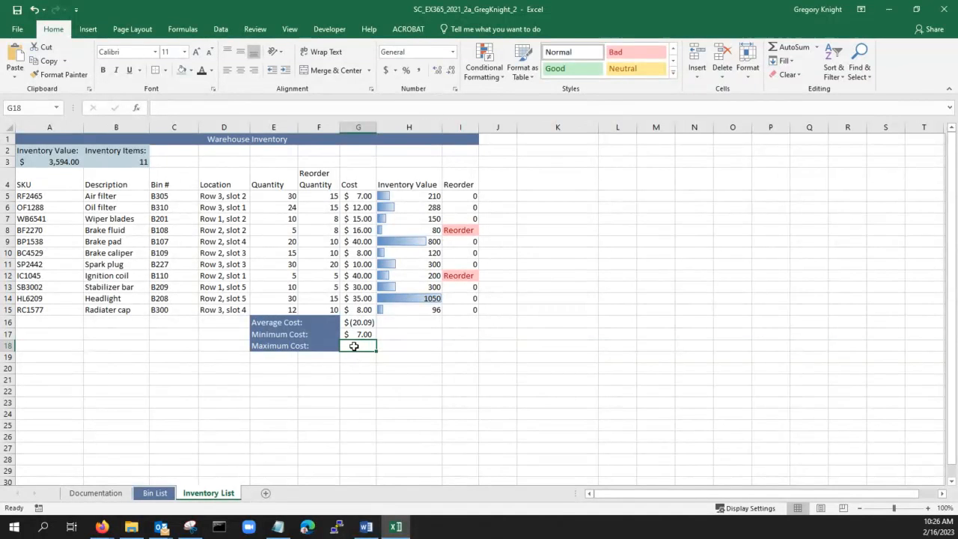
- Enter the Maximum Cost formula =MAX(G5:G15) in cell G18
{"action": "type", "text": "="}
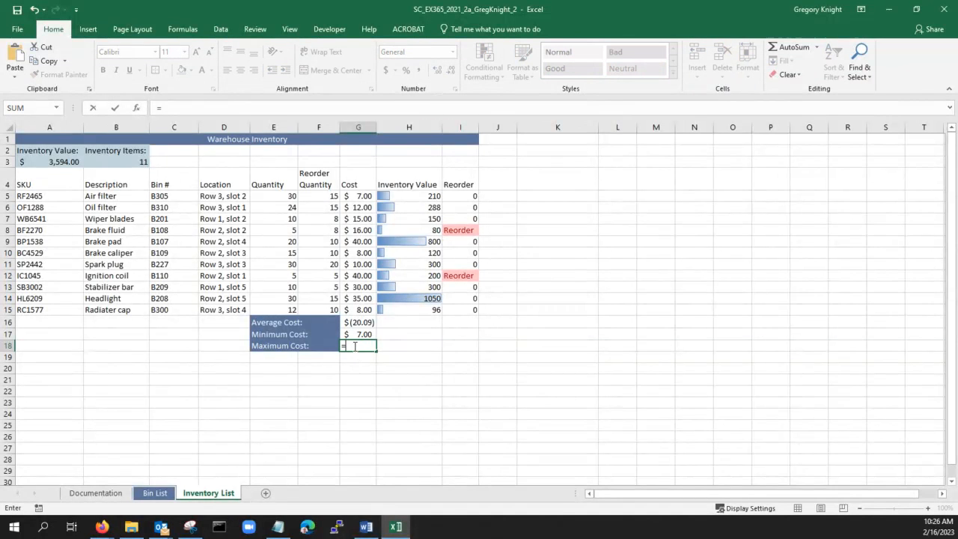
{"action": "type", "text": "max"}
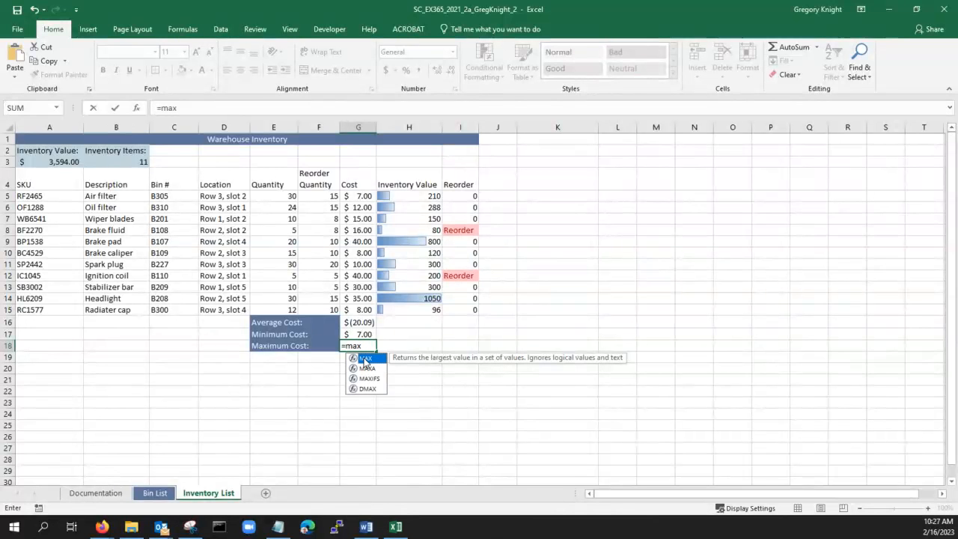
{"action": "double_click", "coordinate": [365, 359]}
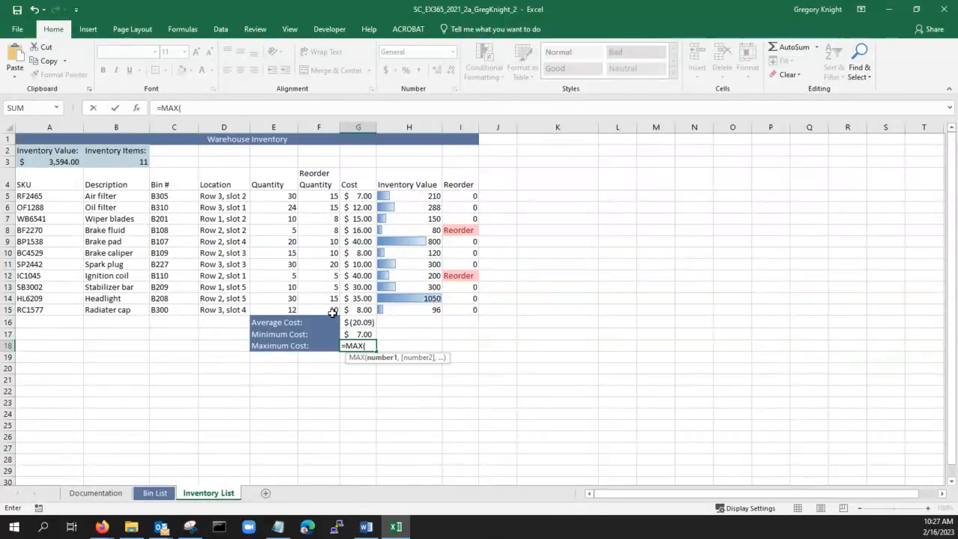
{"action": "left_click_drag", "start_coordinate": [357, 196], "coordinate": [367, 307]}
{"action": "key", "text": "Return"}
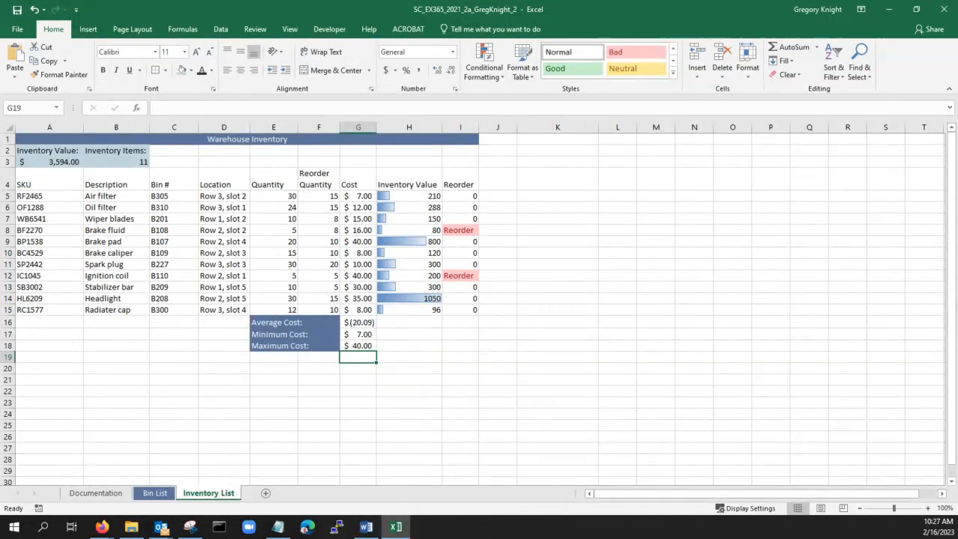
- Run a spelling check on the Inventory List worksheet, correcting "Radiater" to "Radiator" in cell B15
{"action": "key", "text": "alt+Tab"}
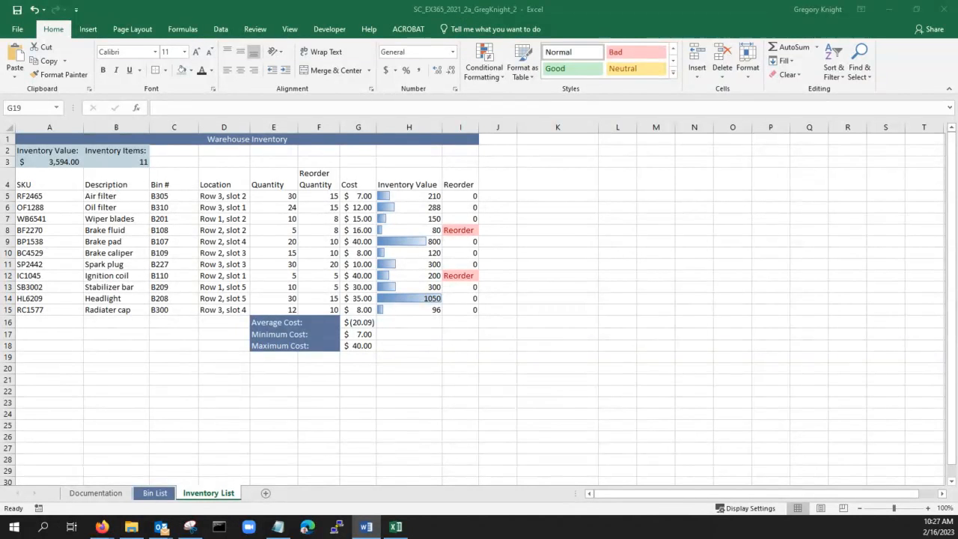
{"action": "left_click", "coordinate": [254, 29]}
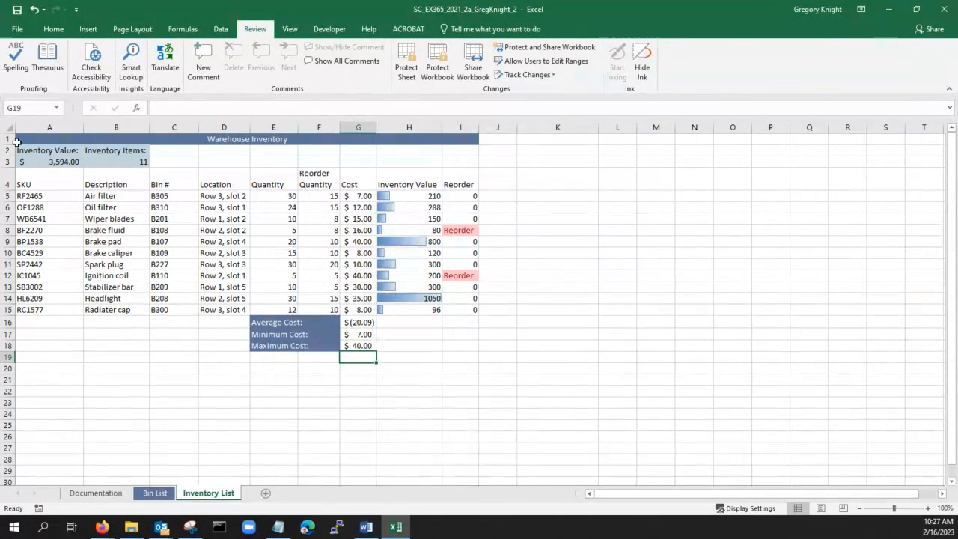
{"action": "left_click", "coordinate": [15, 58]}
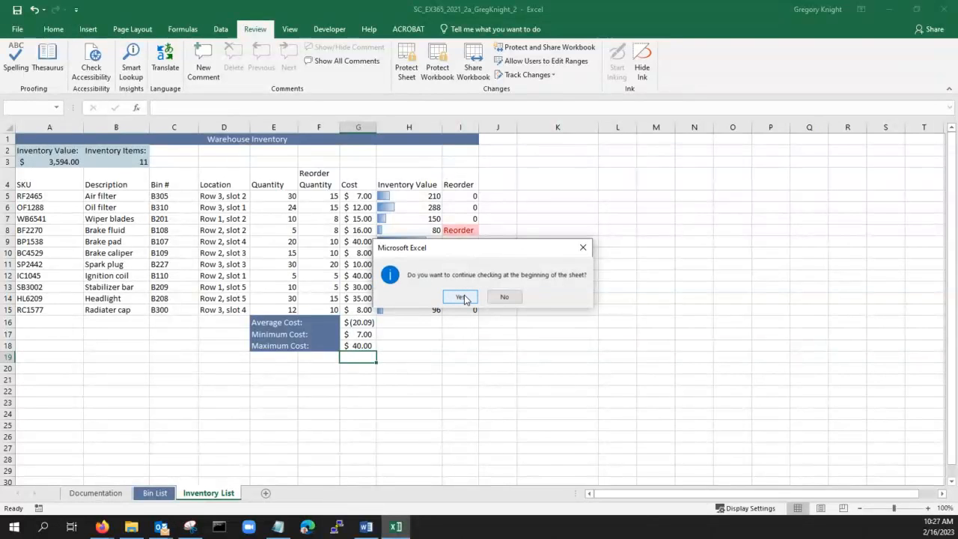
{"action": "left_click", "coordinate": [461, 297]}
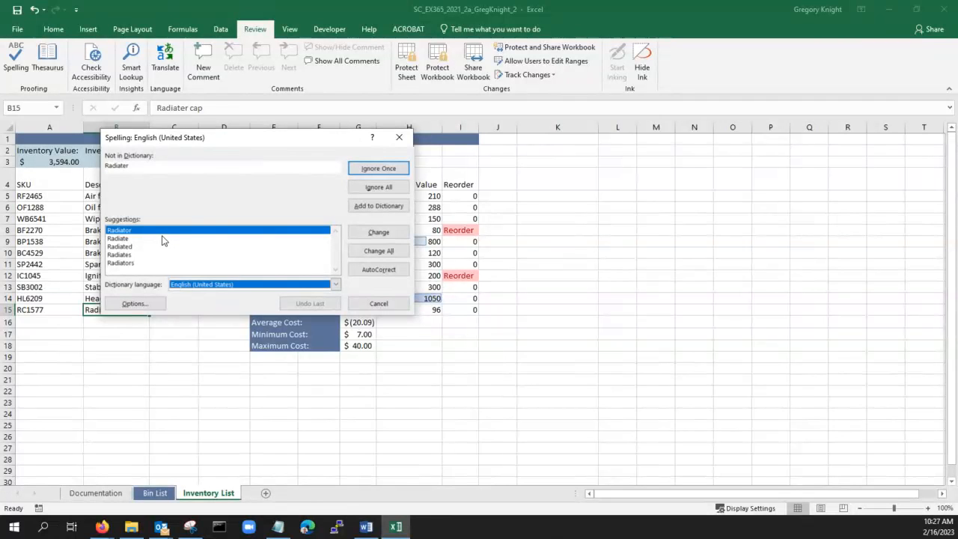
{"action": "left_click", "coordinate": [366, 233]}
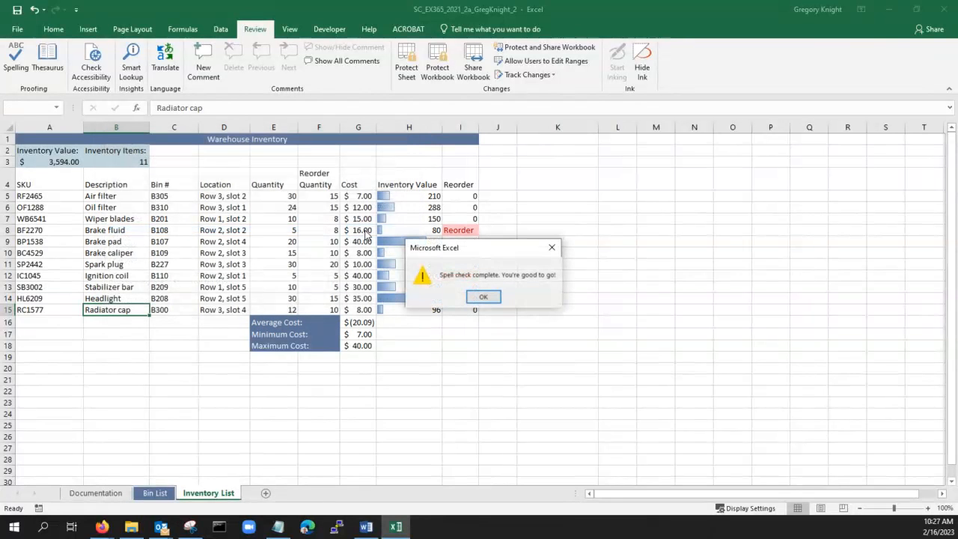
{"action": "left_click", "coordinate": [483, 296]}
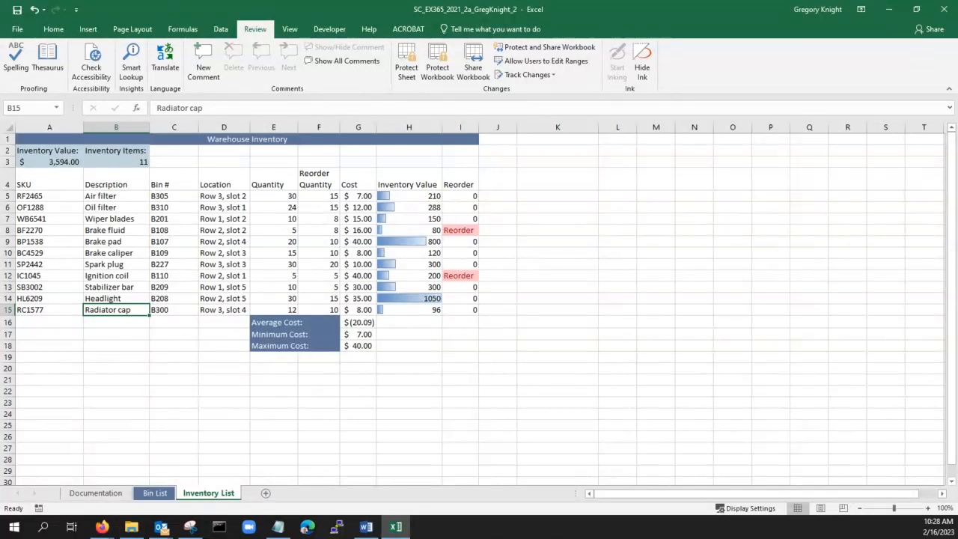
- Switch to the Word instructions and read step 21 about the Inventory List worksheet's tab color
{"action": "key", "text": "alt+Tab"}
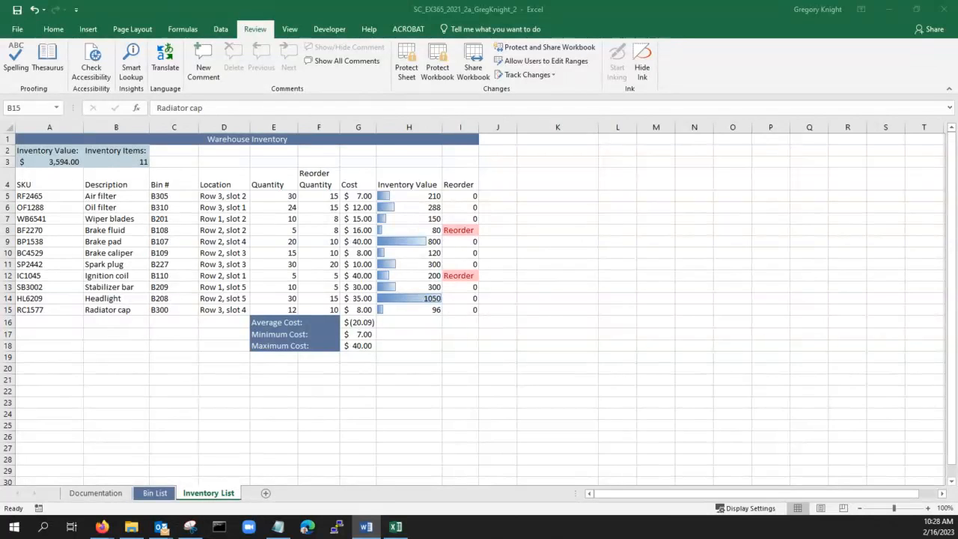
{"action": "left_click_drag", "start_coordinate": [0, 9], "coordinate": [361, 55]}
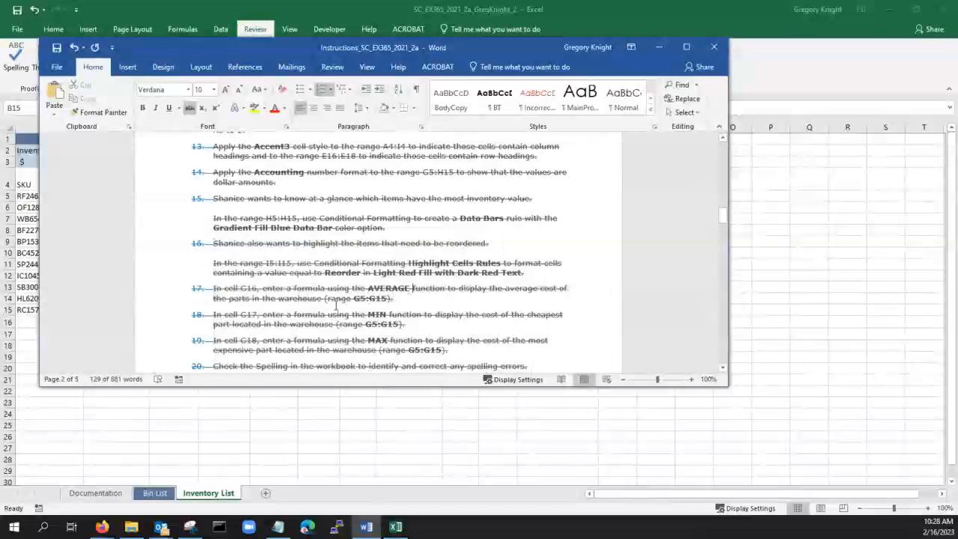
{"action": "scroll", "coordinate": [317, 297], "scroll_direction": "down", "scroll_amount": 3}
{"action": "scroll", "coordinate": [317, 298], "scroll_direction": "down", "scroll_amount": 2}
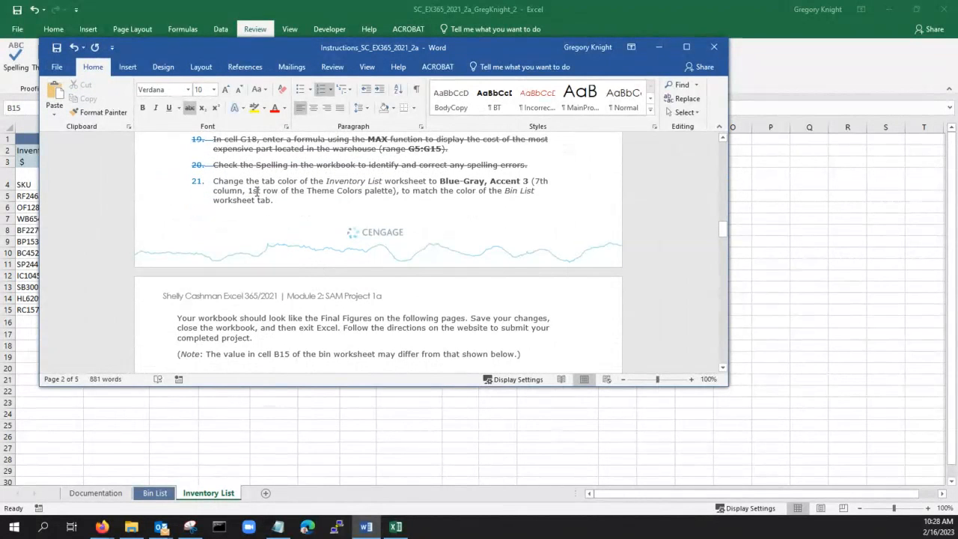
{"action": "left_click", "coordinate": [297, 209]}
{"action": "scroll", "coordinate": [327, 225], "scroll_direction": "up", "scroll_amount": 1}
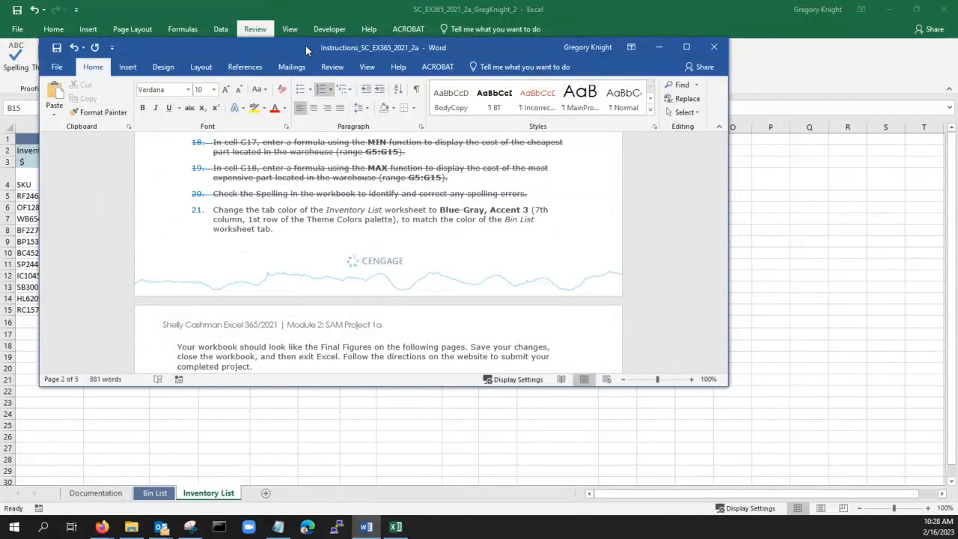
{"action": "left_click_drag", "start_coordinate": [306, 46], "coordinate": [0, 123]}
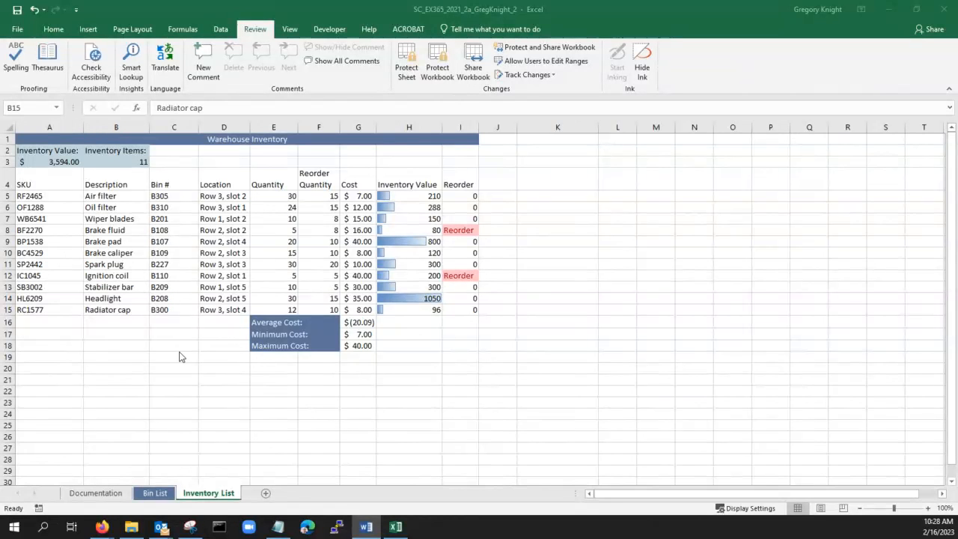
- Set the Inventory List worksheet's tab color to Blue-Gray, Accent 3 from the theme colors
{"action": "left_click", "coordinate": [214, 498]}
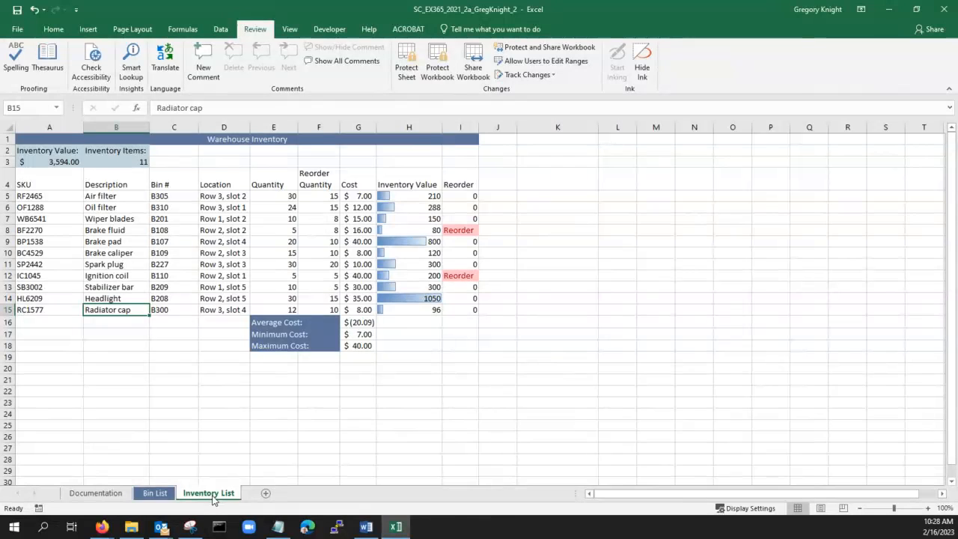
{"action": "right_click", "coordinate": [214, 498]}
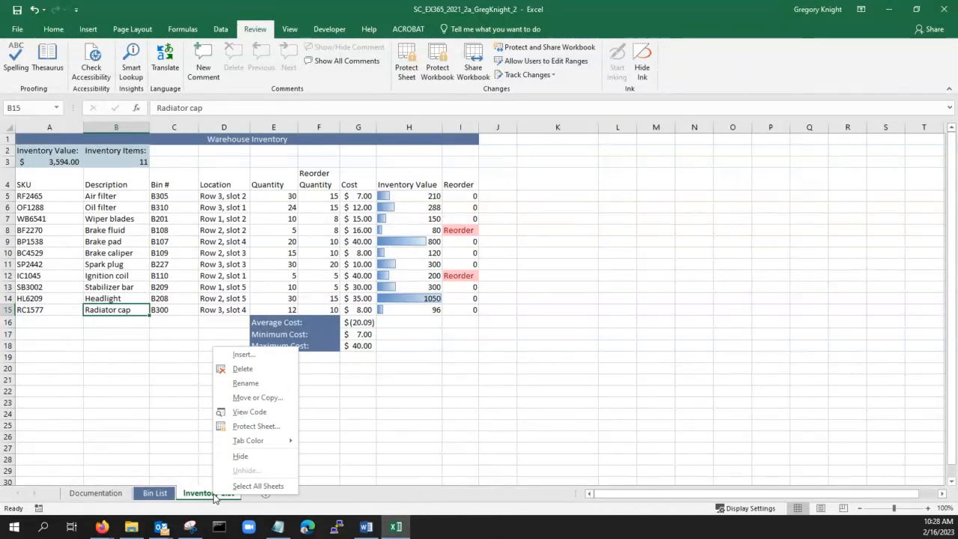
{"action": "mouse_move", "coordinate": [255, 442]}
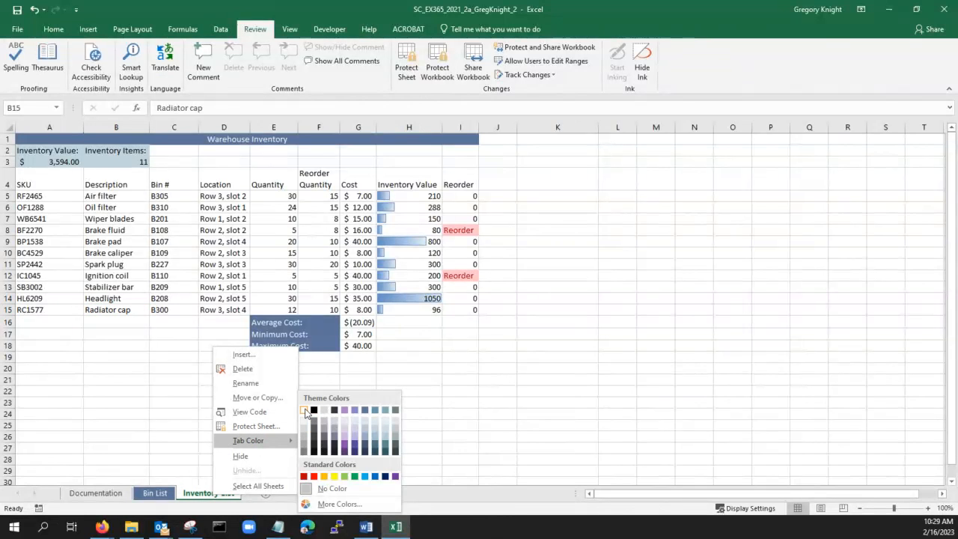
{"action": "left_click", "coordinate": [367, 412]}
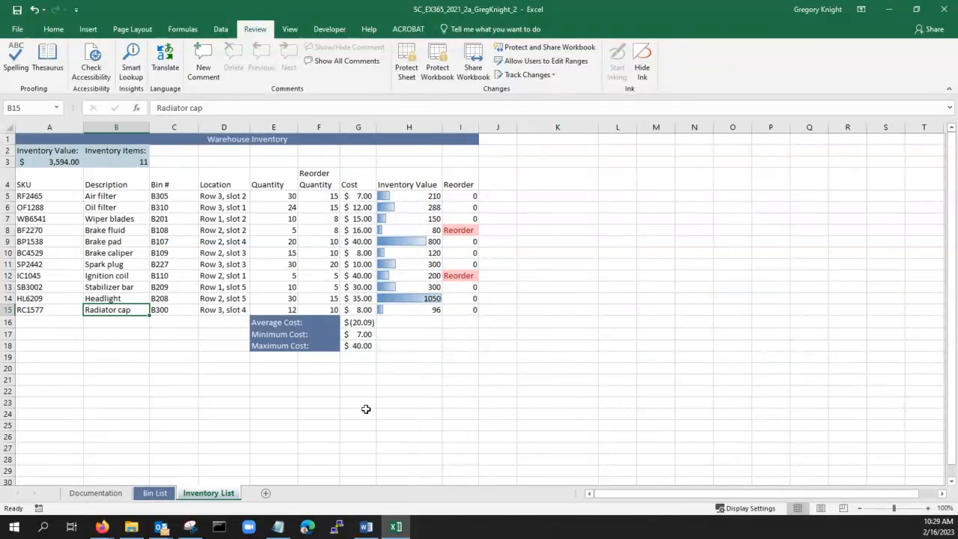
{"action": "left_click", "coordinate": [320, 434]}
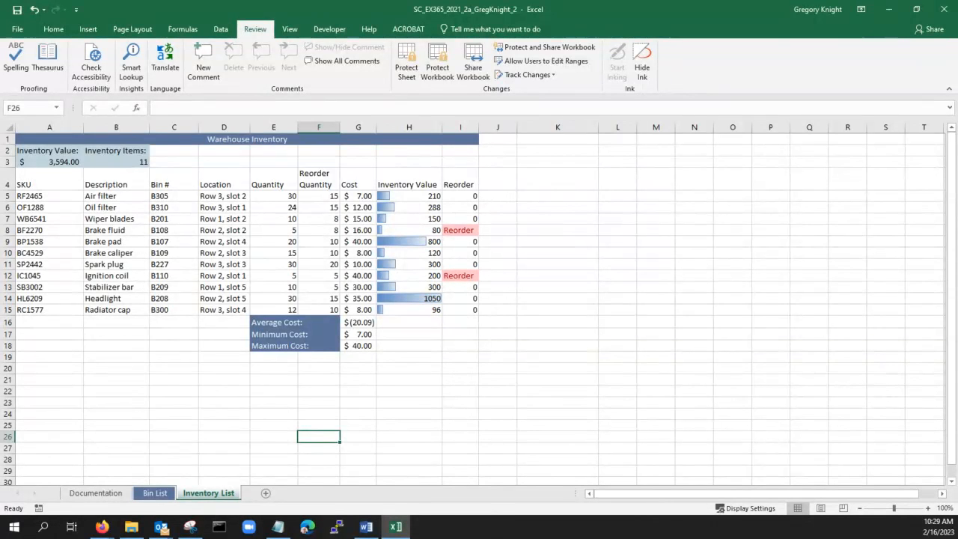
- Switch to the Word instructions and examine the remaining text and the Final Figures of both worksheets, then return to Excel
{"action": "key", "text": "alt+Tab"}
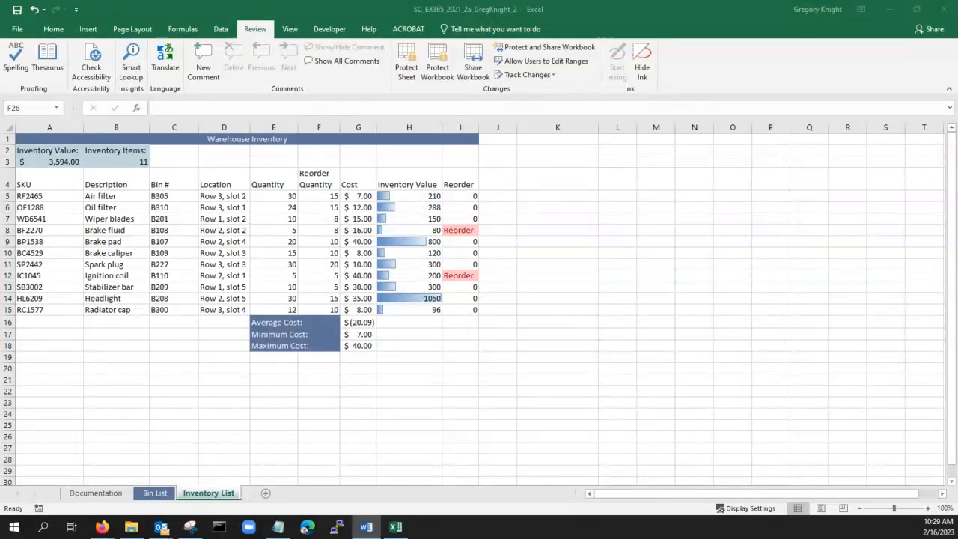
{"action": "left_click_drag", "start_coordinate": [0, 26], "coordinate": [381, 123]}
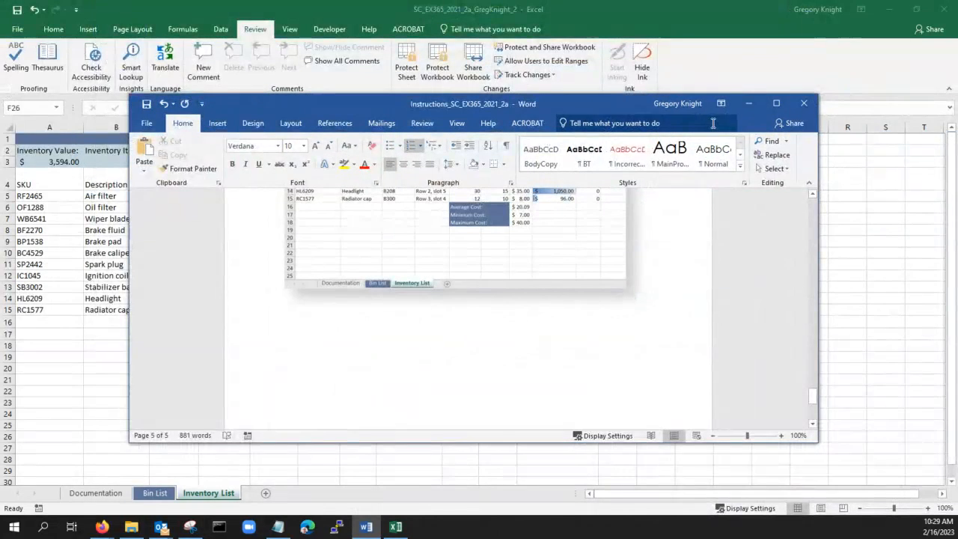
{"action": "left_click", "coordinate": [777, 104]}
{"action": "scroll", "coordinate": [472, 277], "scroll_direction": "up", "scroll_amount": 10}
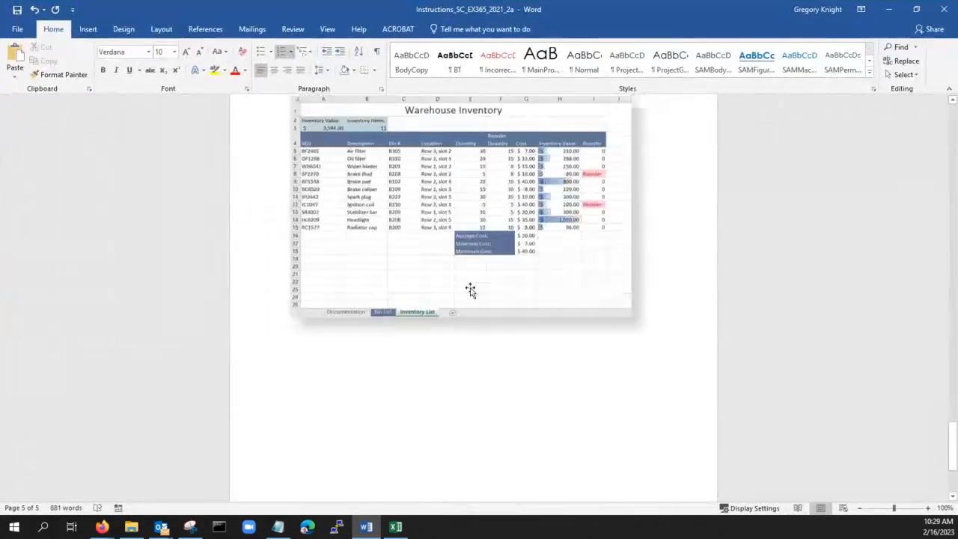
{"action": "scroll", "coordinate": [474, 281], "scroll_direction": "up", "scroll_amount": 15}
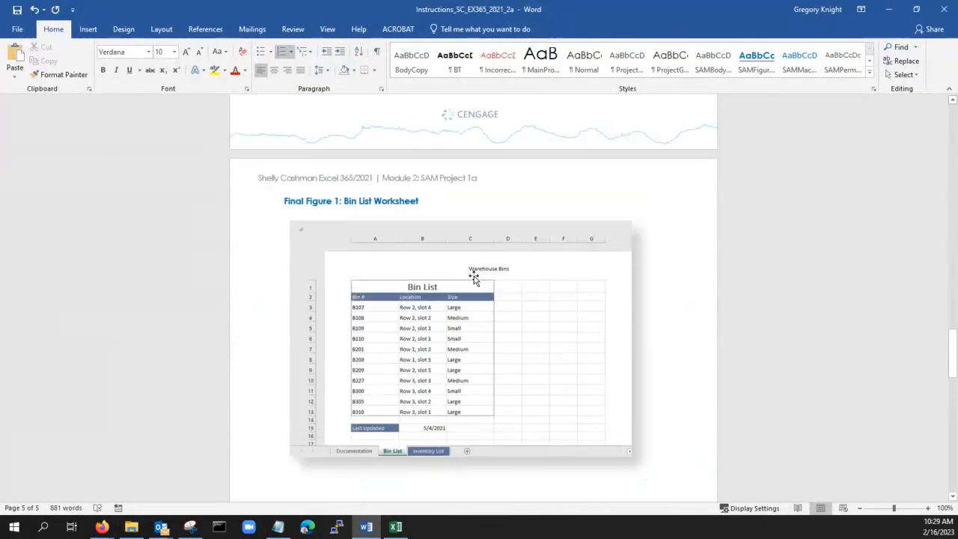
{"action": "scroll", "coordinate": [474, 276], "scroll_direction": "up", "scroll_amount": 10}
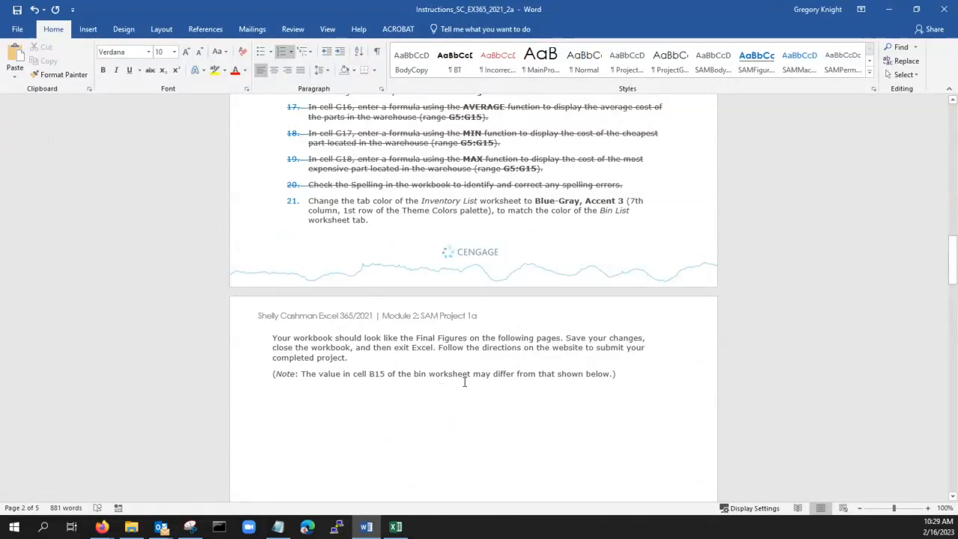
{"action": "scroll", "coordinate": [555, 367], "scroll_direction": "down", "scroll_amount": 15}
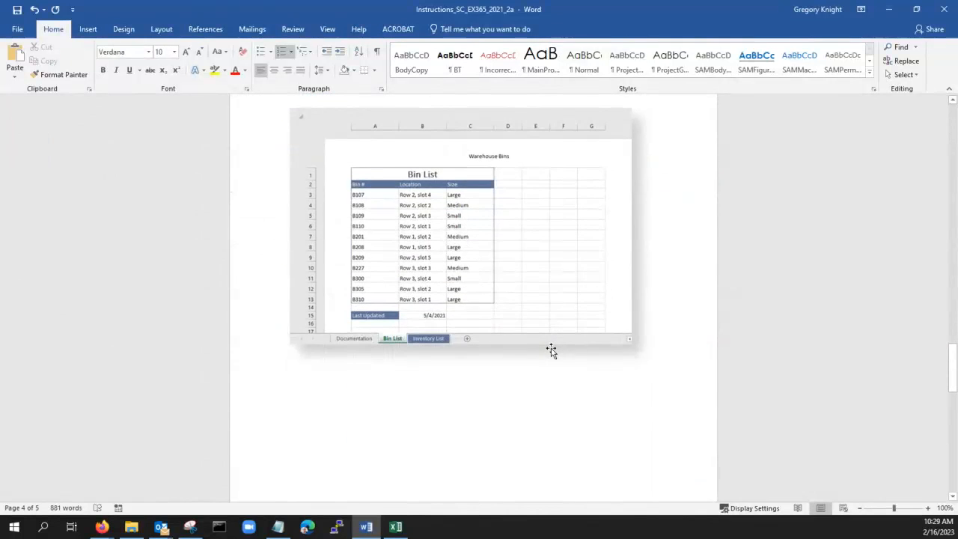
{"action": "scroll", "coordinate": [552, 350], "scroll_direction": "down", "scroll_amount": 15}
{"action": "scroll", "coordinate": [553, 348], "scroll_direction": "down", "scroll_amount": 5}
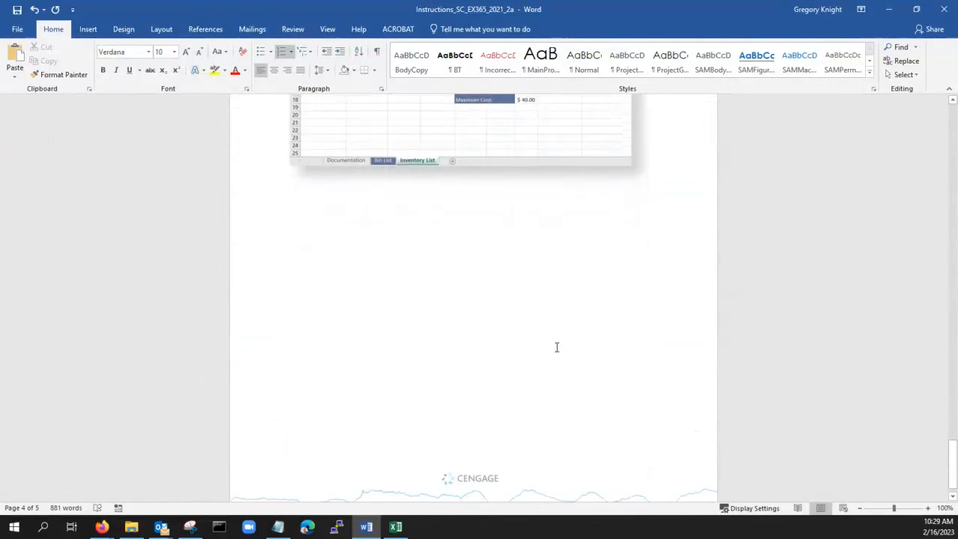
{"action": "left_click", "coordinate": [888, 9]}
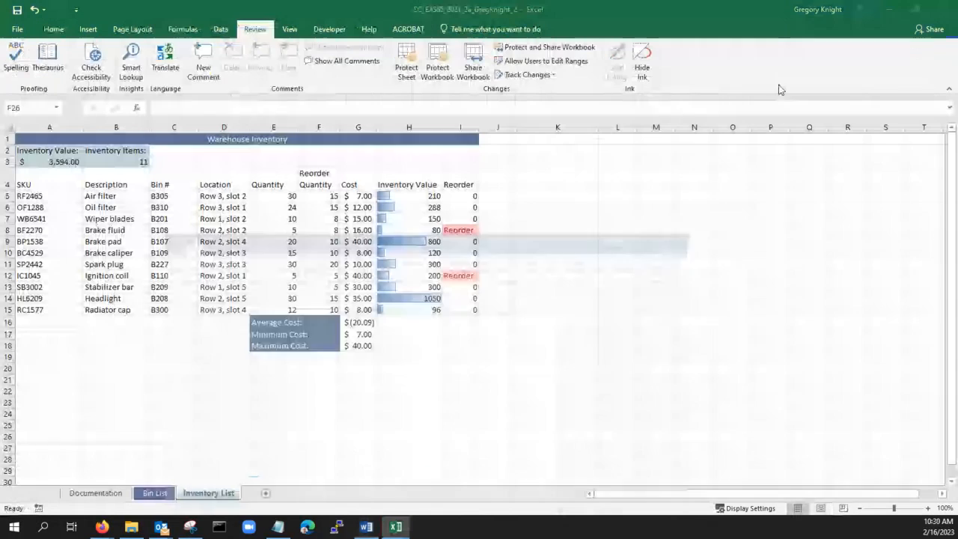
- Show the Documentation sheet, then switch to Word and reread instruction 21 on the Inventory List tab color
{"action": "left_click", "coordinate": [93, 497]}
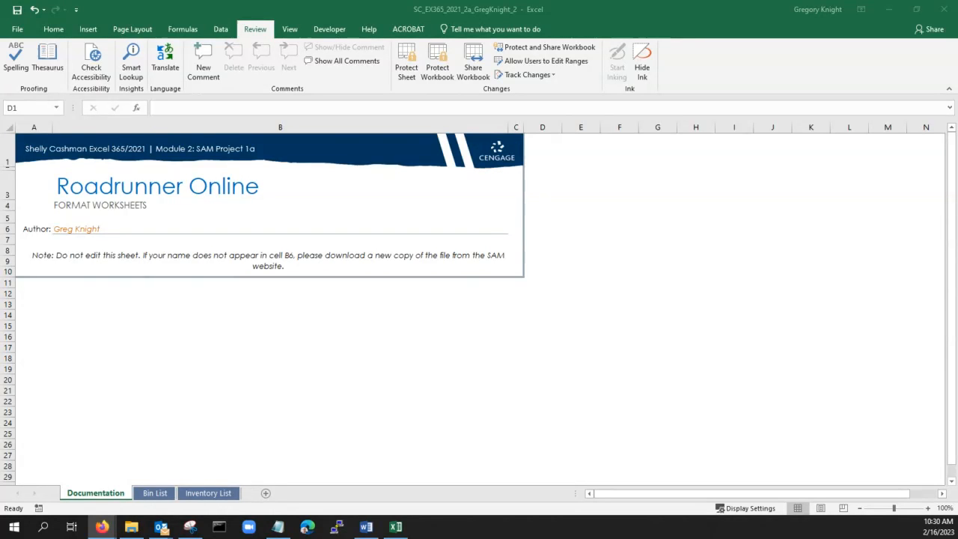
{"action": "key", "text": "alt+Tab"}
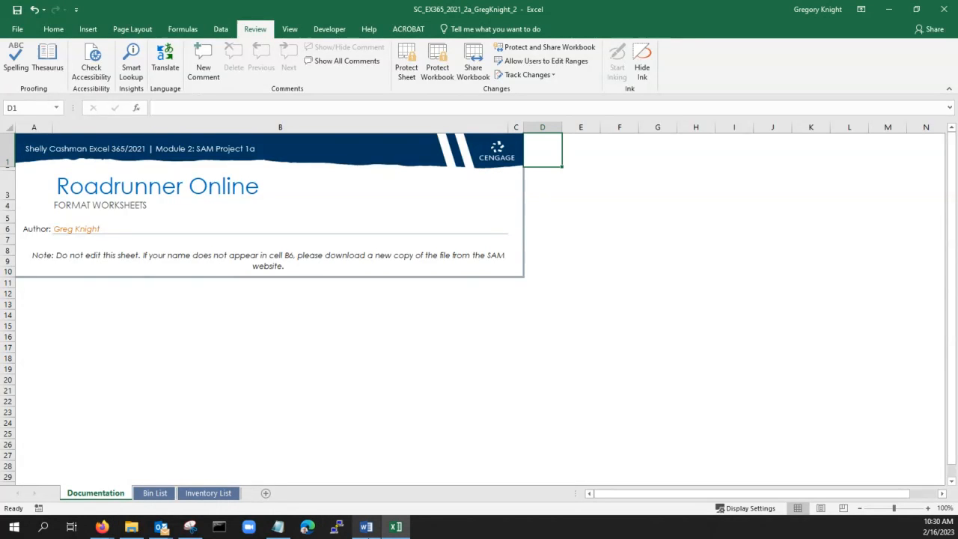
{"action": "left_click", "coordinate": [364, 527]}
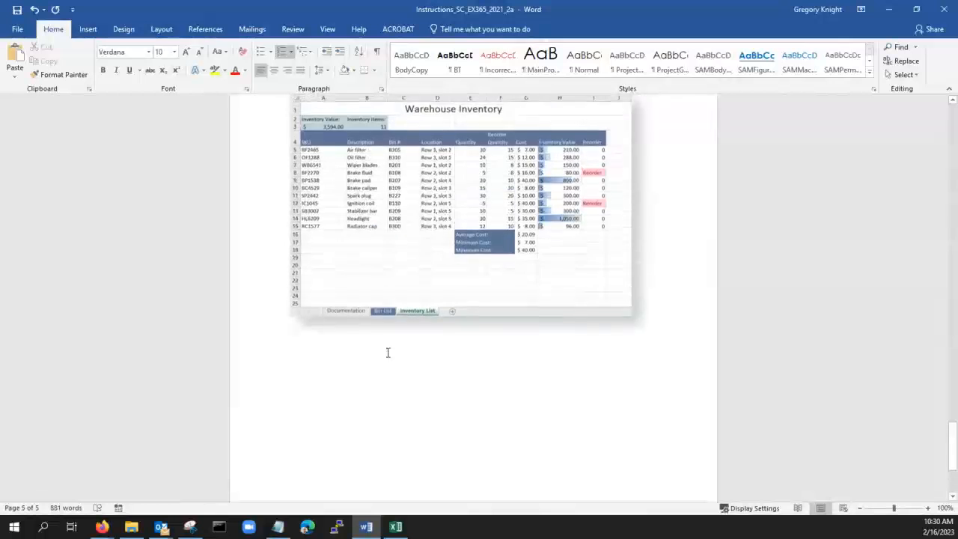
{"action": "scroll", "coordinate": [472, 272], "scroll_direction": "up", "scroll_amount": 20}
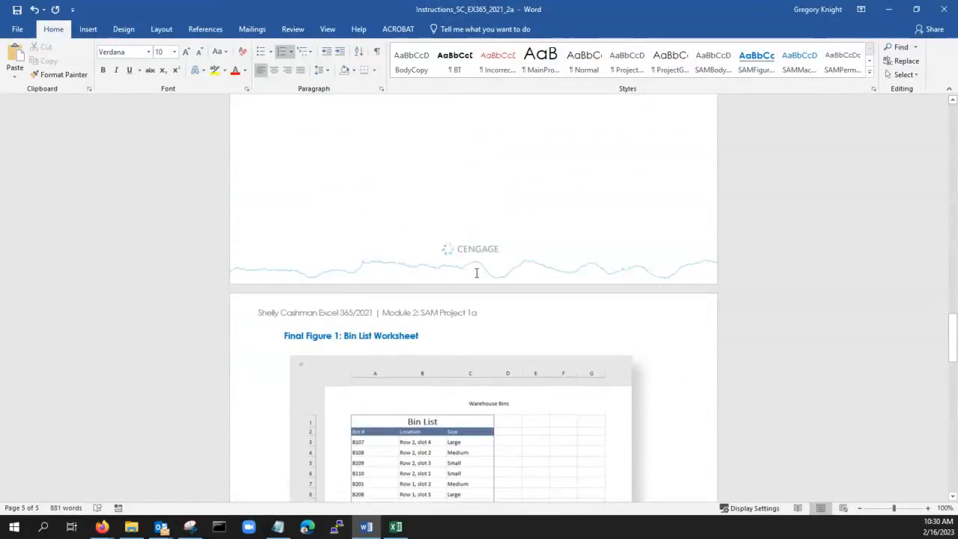
{"action": "scroll", "coordinate": [476, 272], "scroll_direction": "up", "scroll_amount": 20}
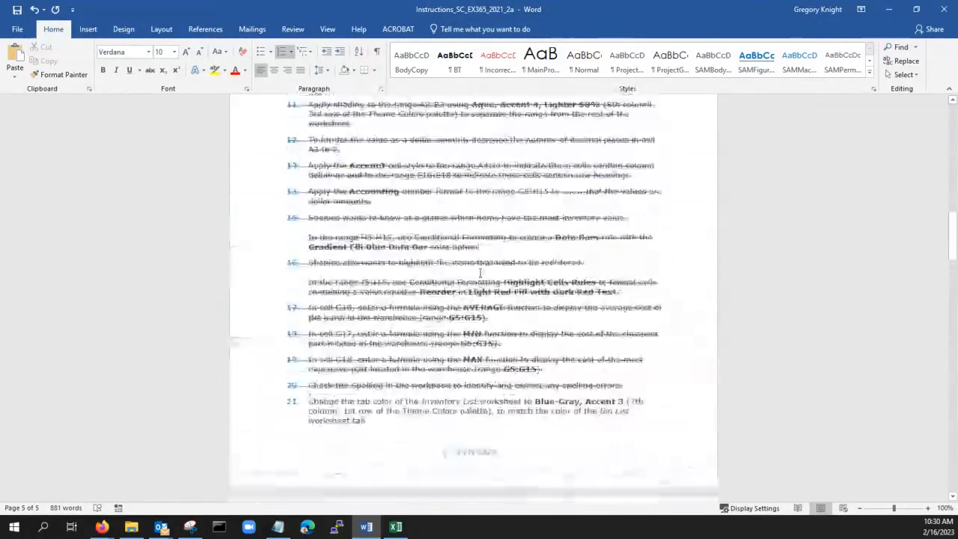
{"action": "scroll", "coordinate": [439, 443], "scroll_direction": "down", "scroll_amount": 3}
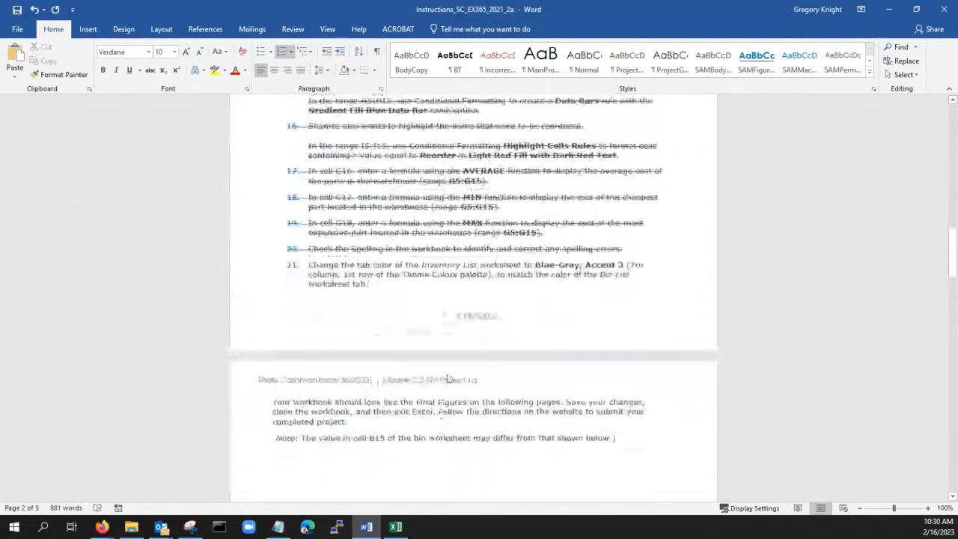
{"action": "left_click_drag", "start_coordinate": [308, 266], "coordinate": [370, 297]}
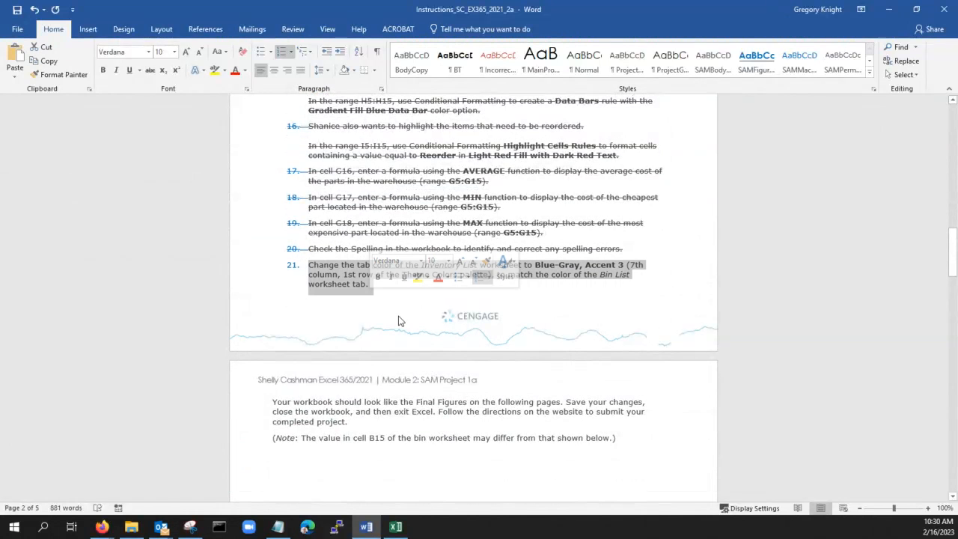
{"action": "left_click", "coordinate": [366, 314]}
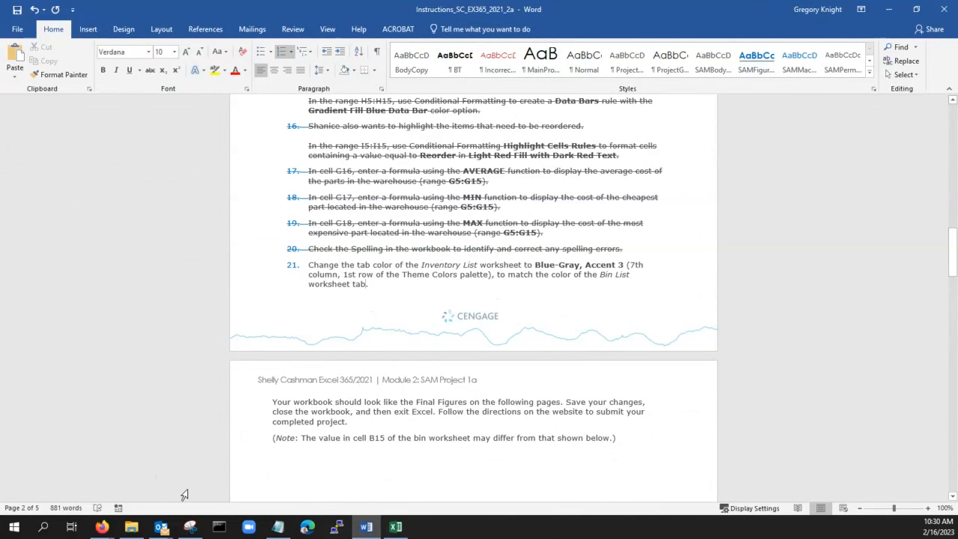
- Switch to Excel, set the Inventory List worksheet's tab color to Blue-Gray, Accent 3, and save the workbook
{"action": "left_click", "coordinate": [396, 527]}
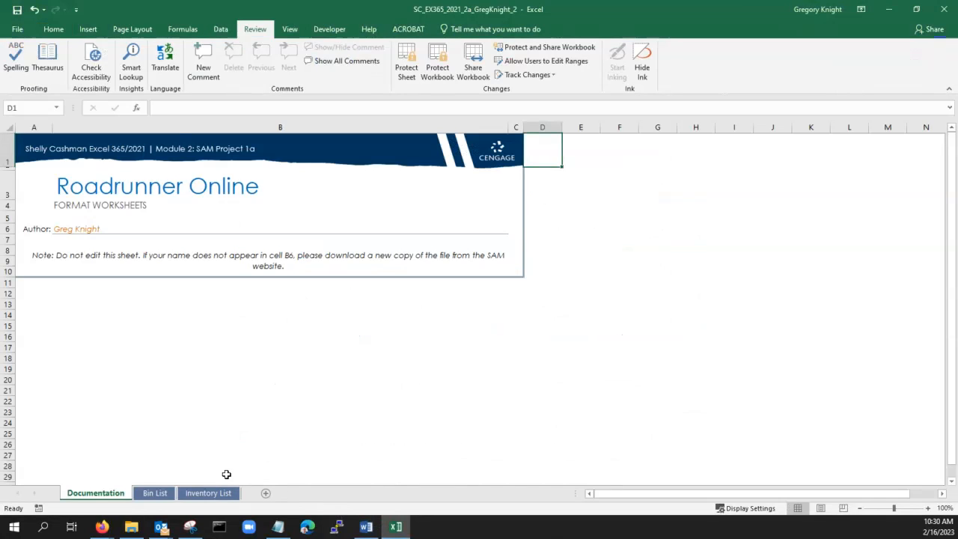
{"action": "left_click", "coordinate": [205, 450]}
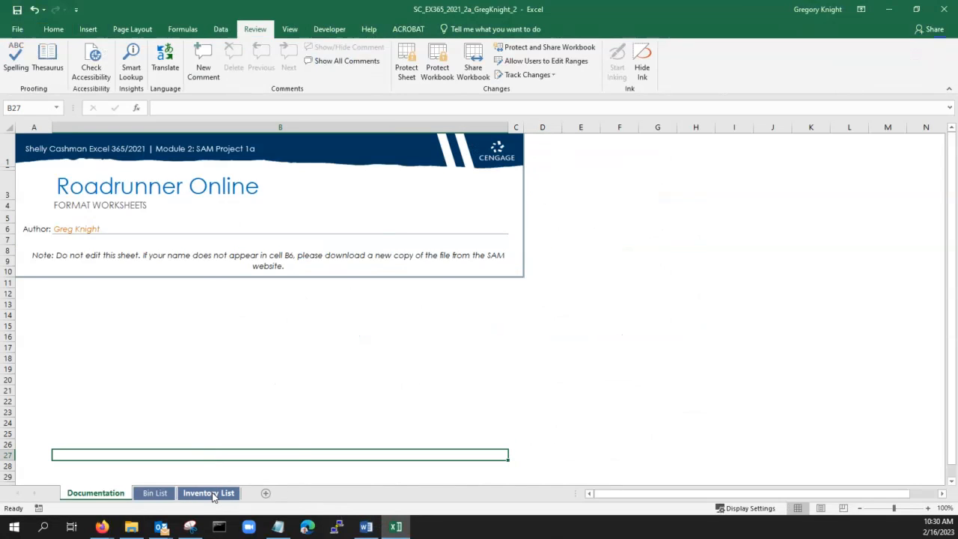
{"action": "right_click", "coordinate": [211, 494]}
{"action": "mouse_move", "coordinate": [250, 438]}
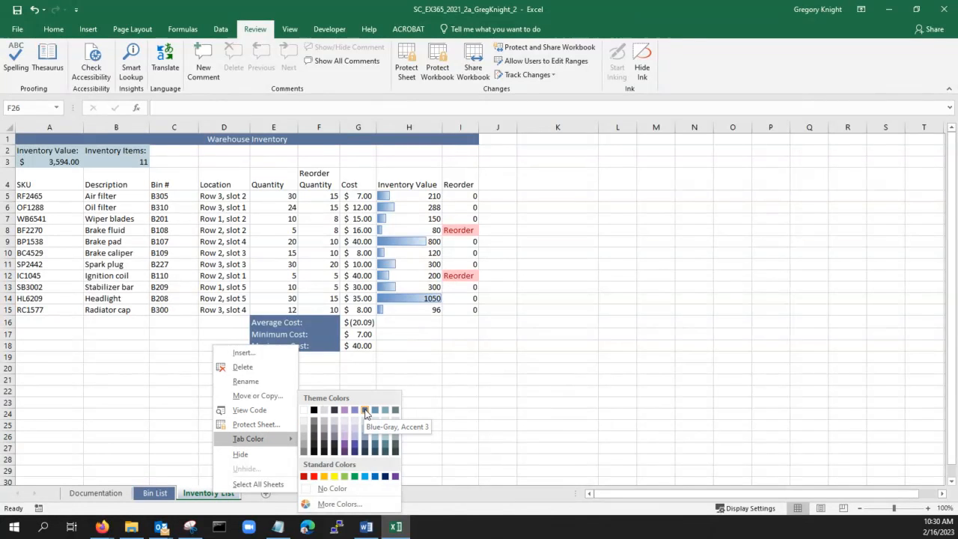
{"action": "left_click", "coordinate": [365, 412]}
{"action": "left_click", "coordinate": [442, 409]}
{"action": "left_click", "coordinate": [688, 387]}
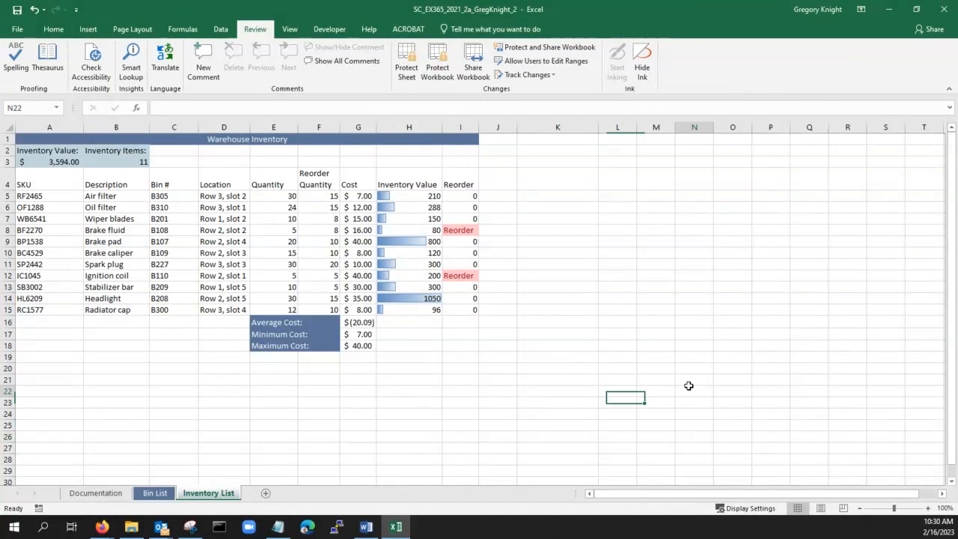
{"action": "left_click", "coordinate": [18, 12]}
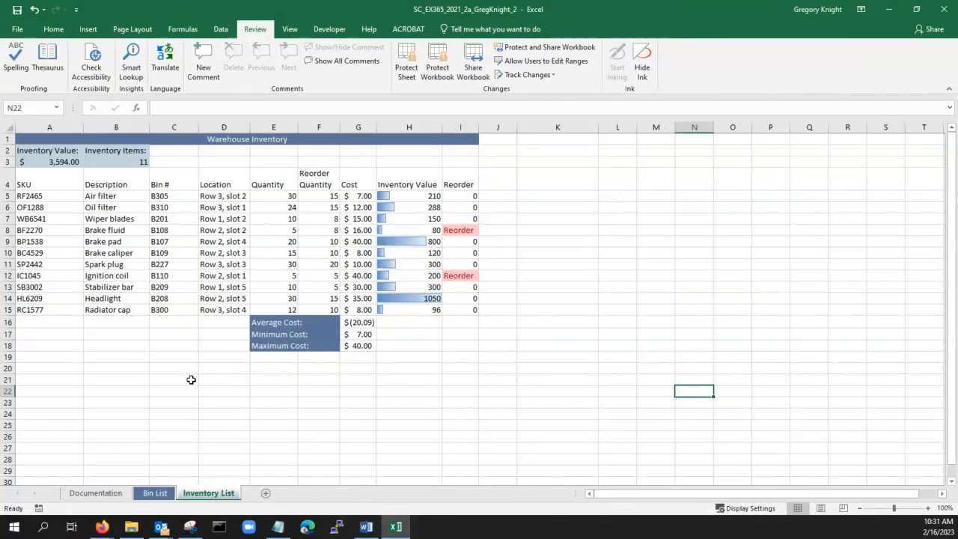
- Switch to the Word instructions and reread the Inventory List formatting steps around steps 12 and 13, then return to Excel
{"action": "left_click", "coordinate": [372, 527]}
{"action": "scroll", "coordinate": [403, 285], "scroll_direction": "up", "scroll_amount": 5}
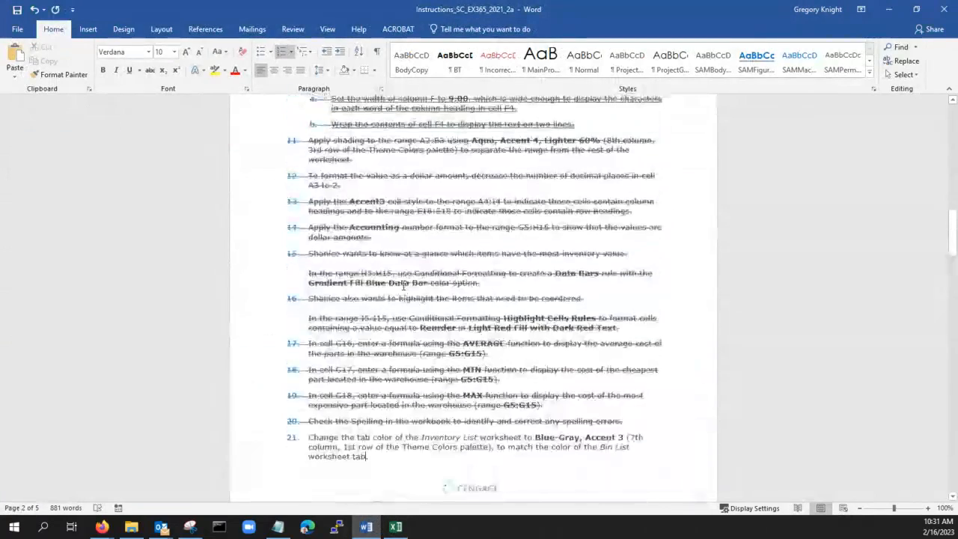
{"action": "scroll", "coordinate": [403, 285], "scroll_direction": "up", "scroll_amount": 1}
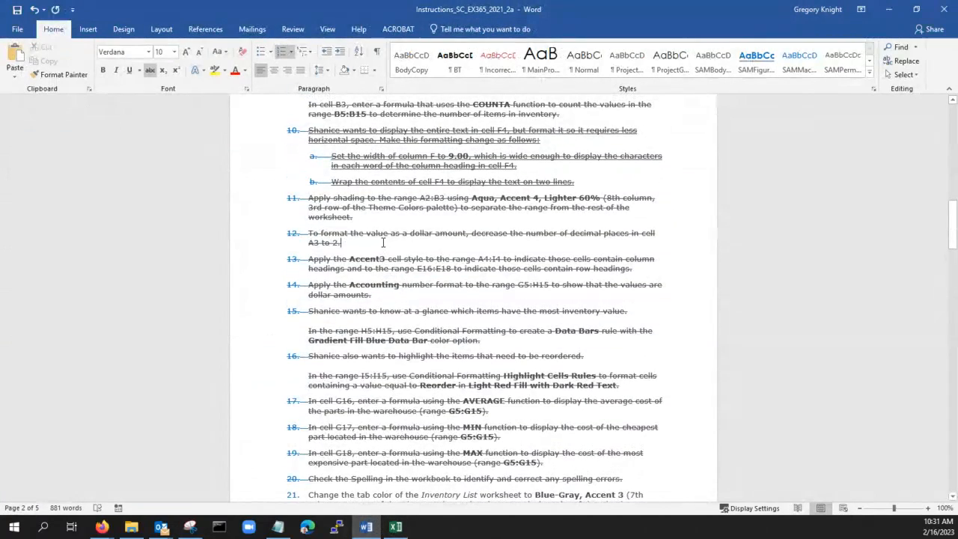
{"action": "left_click", "coordinate": [377, 241]}
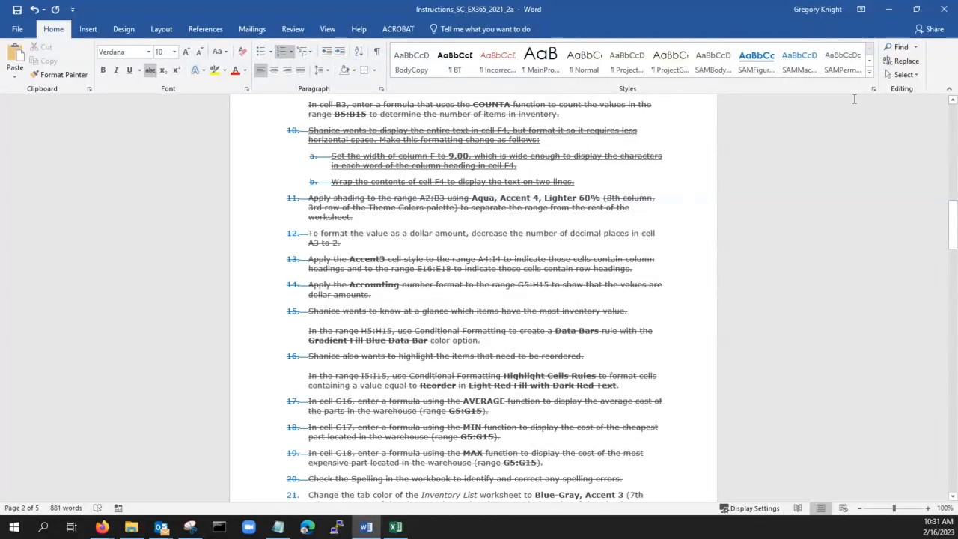
{"action": "left_click", "coordinate": [887, 15]}
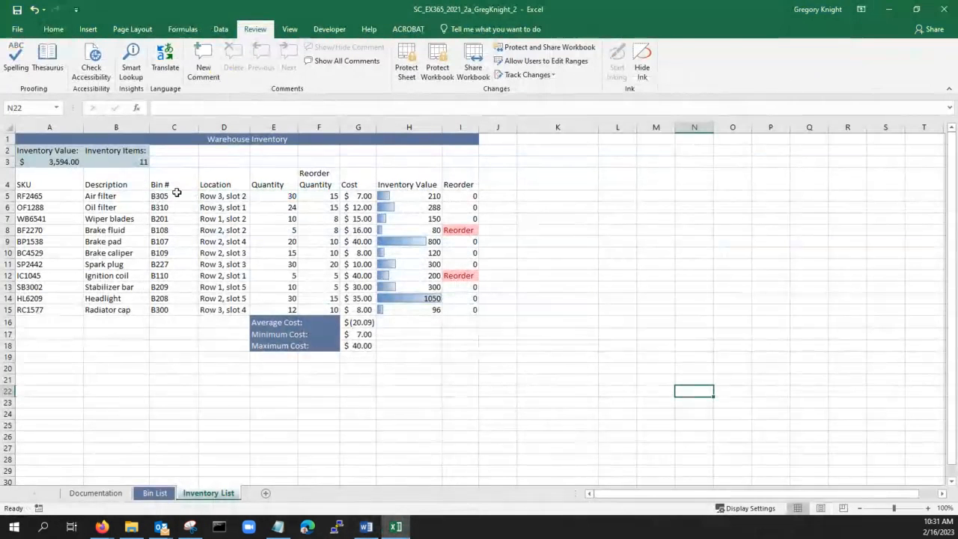
- Check which cell style is applied to the Warehouse Inventory title in the full cell style gallery
{"action": "left_click", "coordinate": [157, 142]}
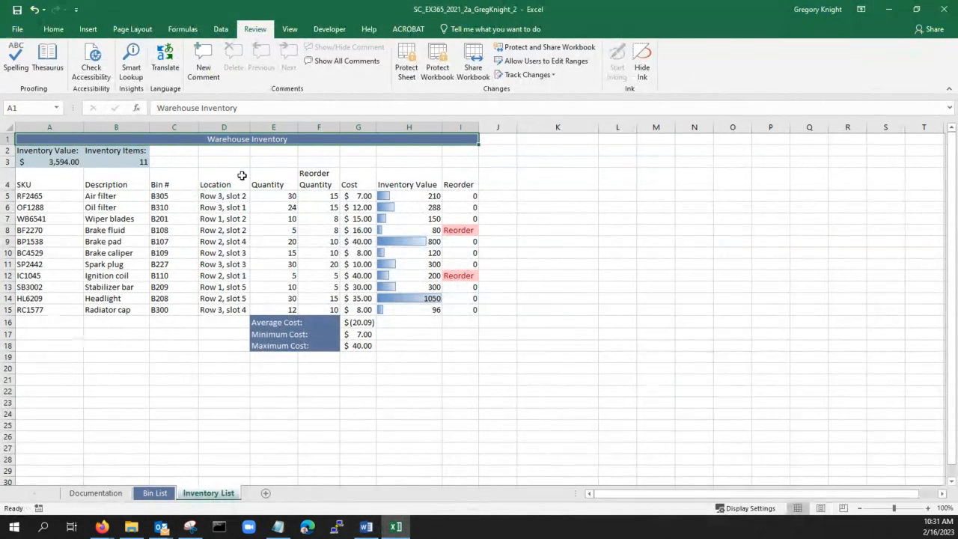
{"action": "left_click", "coordinate": [53, 28]}
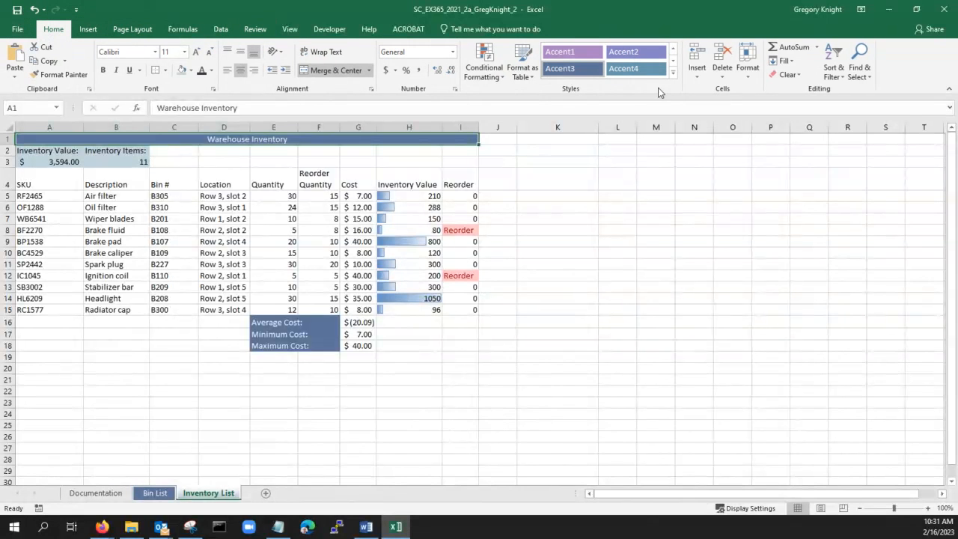
{"action": "left_click", "coordinate": [673, 73]}
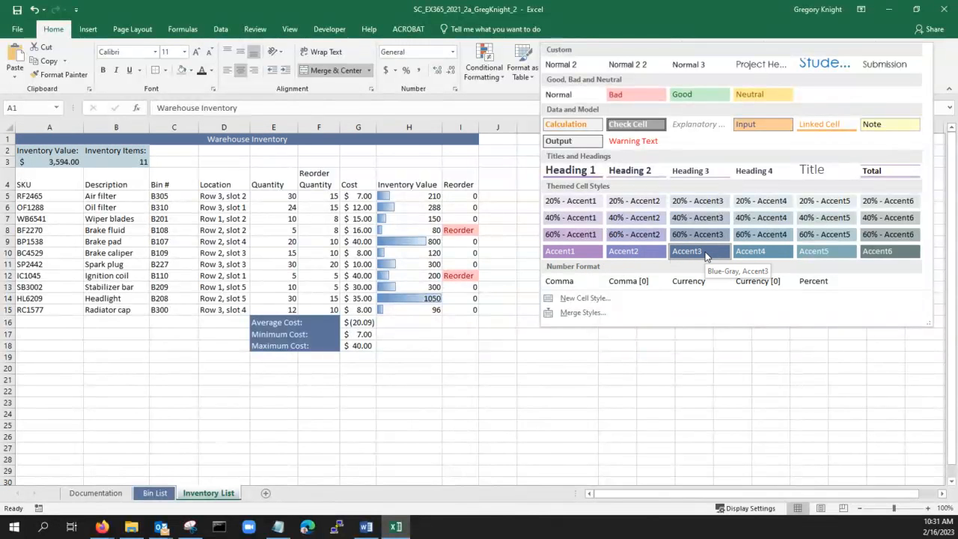
{"action": "left_click", "coordinate": [530, 404]}
- Inspect the Average, Minimum and Maximum Cost label cells in rows 16 to 18 by selecting them together
{"action": "left_click_drag", "start_coordinate": [287, 320], "coordinate": [284, 346]}
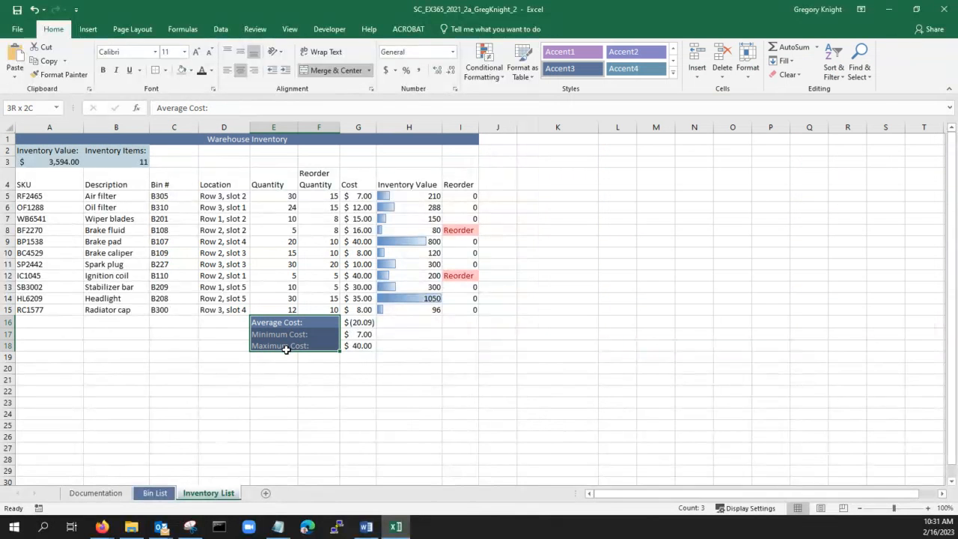
{"action": "left_click", "coordinate": [320, 402]}
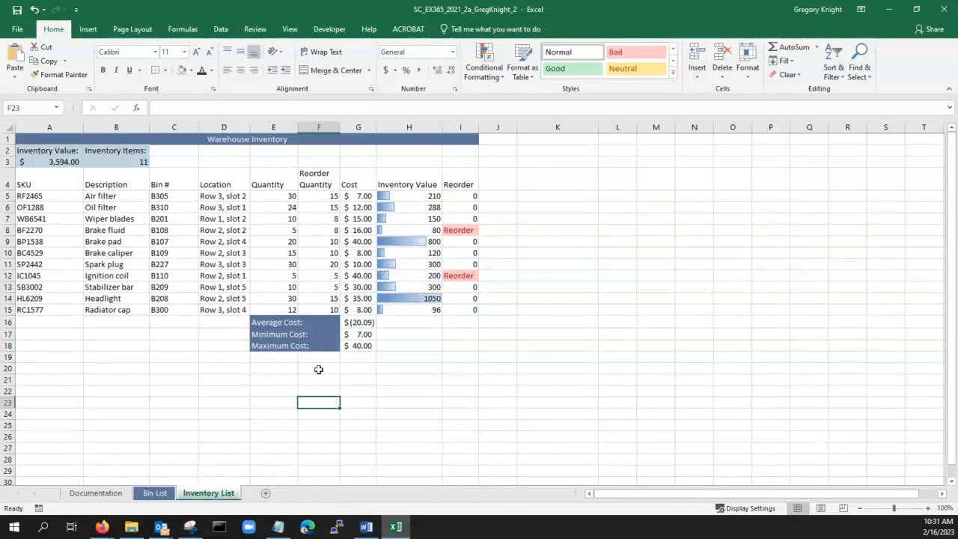
{"action": "left_click", "coordinate": [303, 322]}
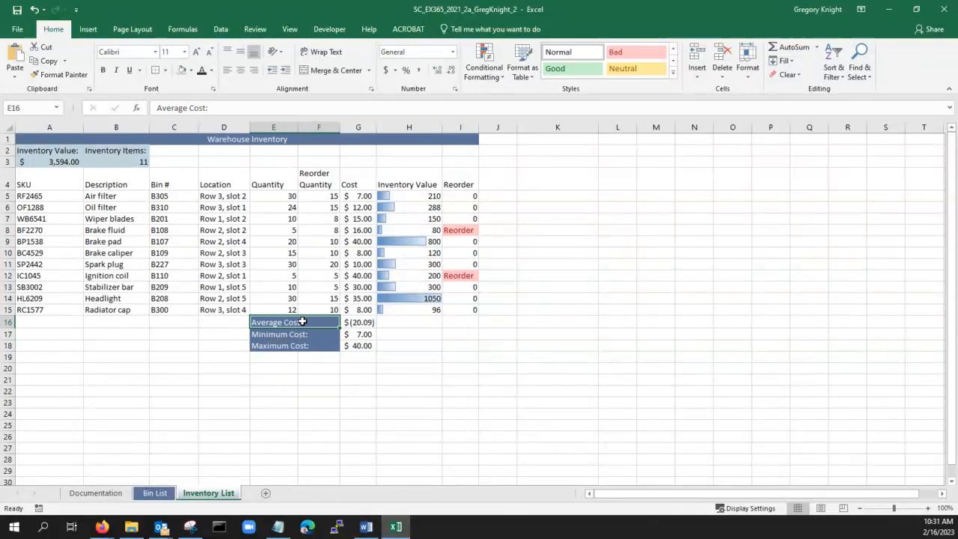
{"action": "left_click_drag", "start_coordinate": [302, 322], "coordinate": [300, 346]}
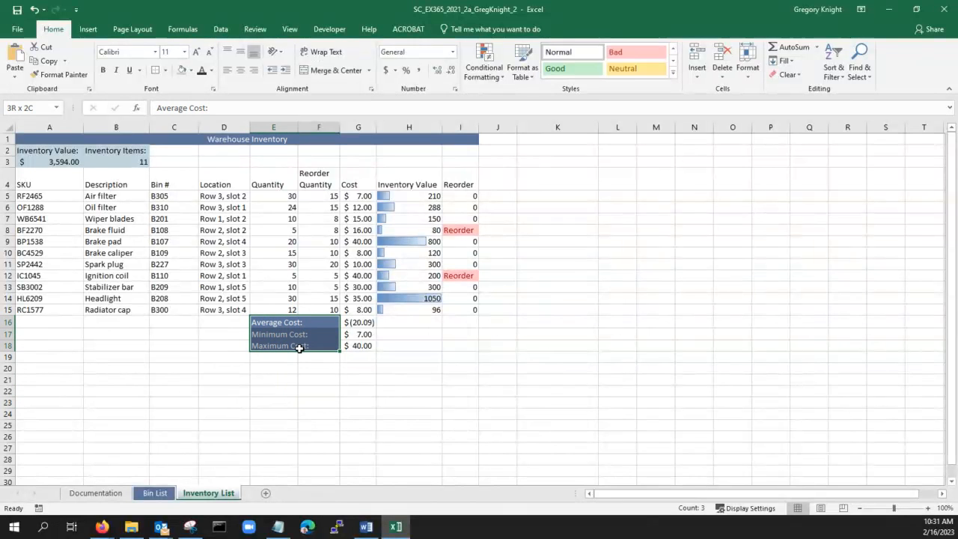
{"action": "left_click", "coordinate": [312, 392]}
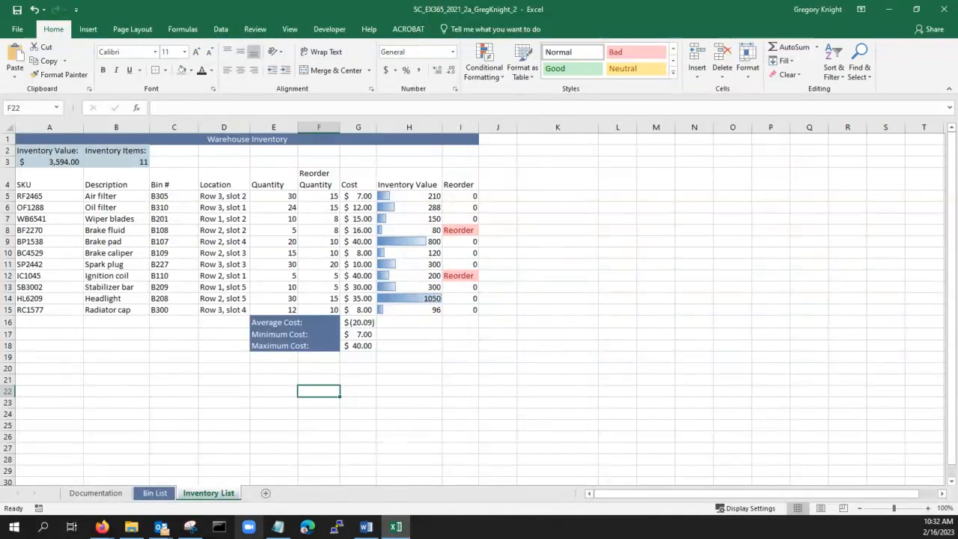
- Switch to the MindTap course in Firefox and examine the Excel Module 1 and Module 2 activities
{"action": "mouse_move", "coordinate": [203, 527]}
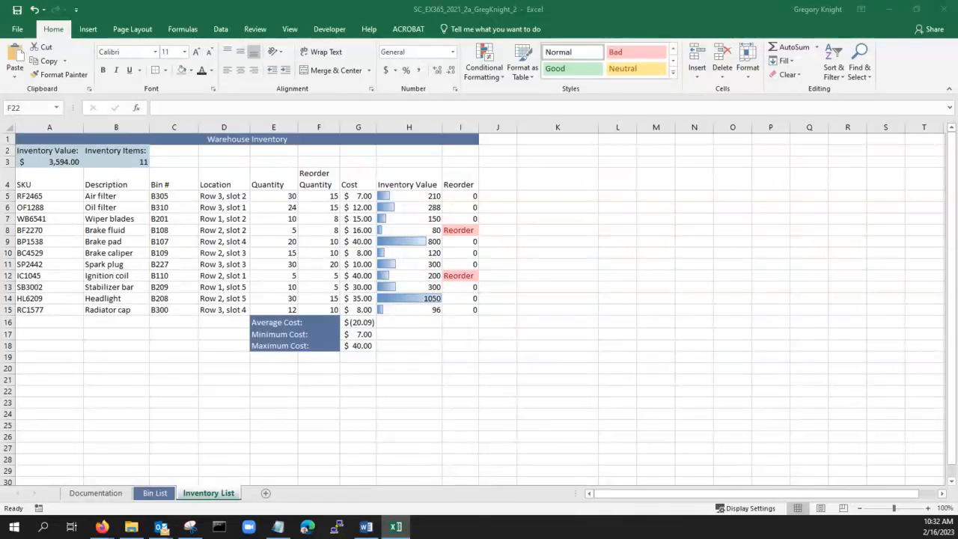
{"action": "left_click", "coordinate": [889, 10]}
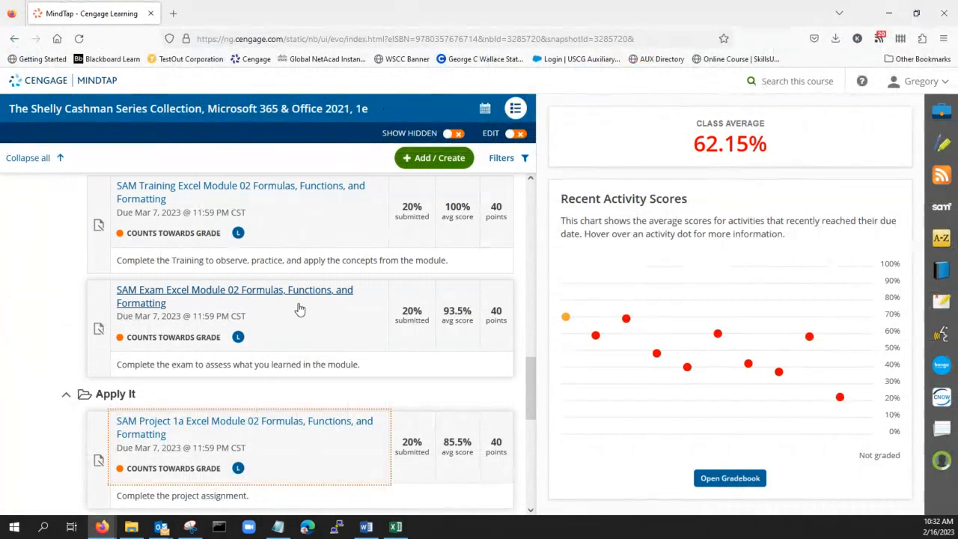
{"action": "scroll", "coordinate": [296, 299], "scroll_direction": "up", "scroll_amount": 6}
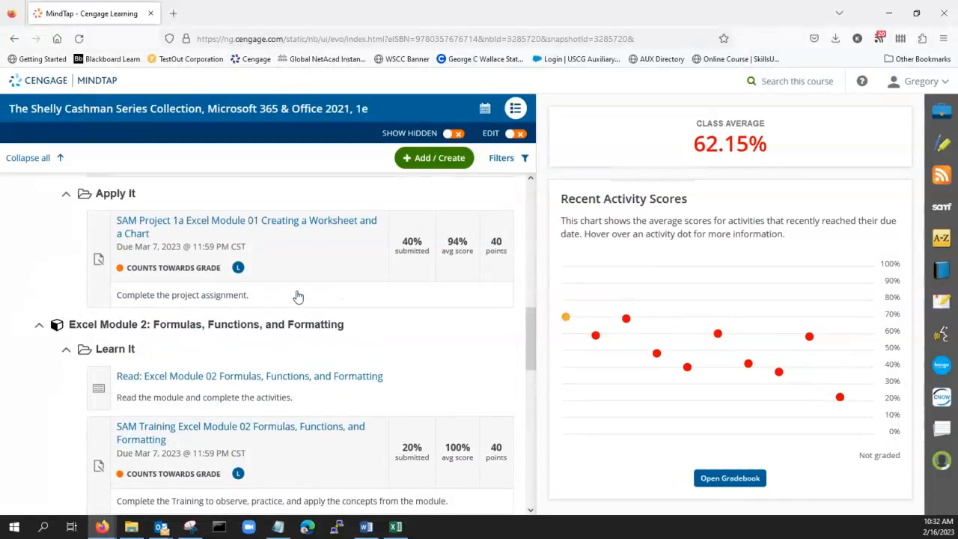
{"action": "scroll", "coordinate": [298, 296], "scroll_direction": "down", "scroll_amount": 6}
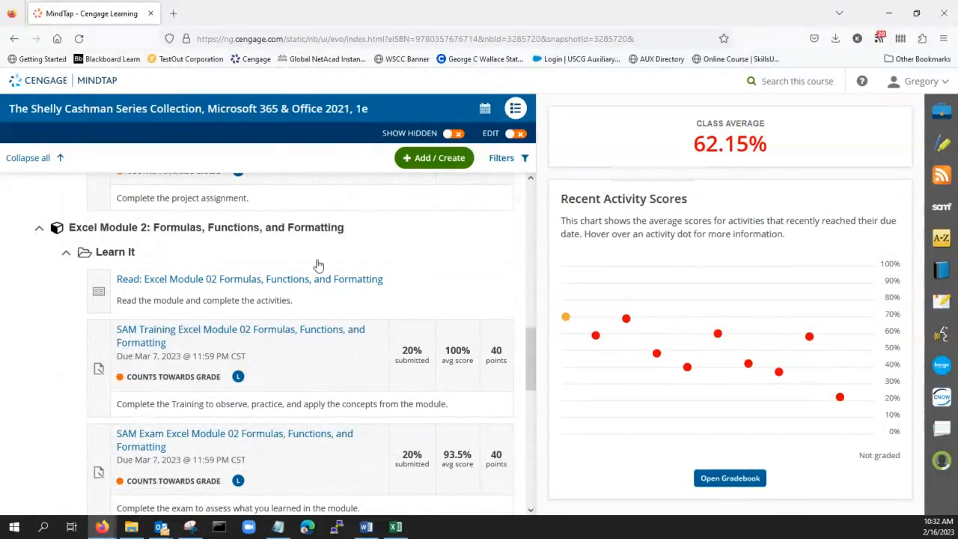
{"action": "scroll", "coordinate": [281, 269], "scroll_direction": "down", "scroll_amount": 2}
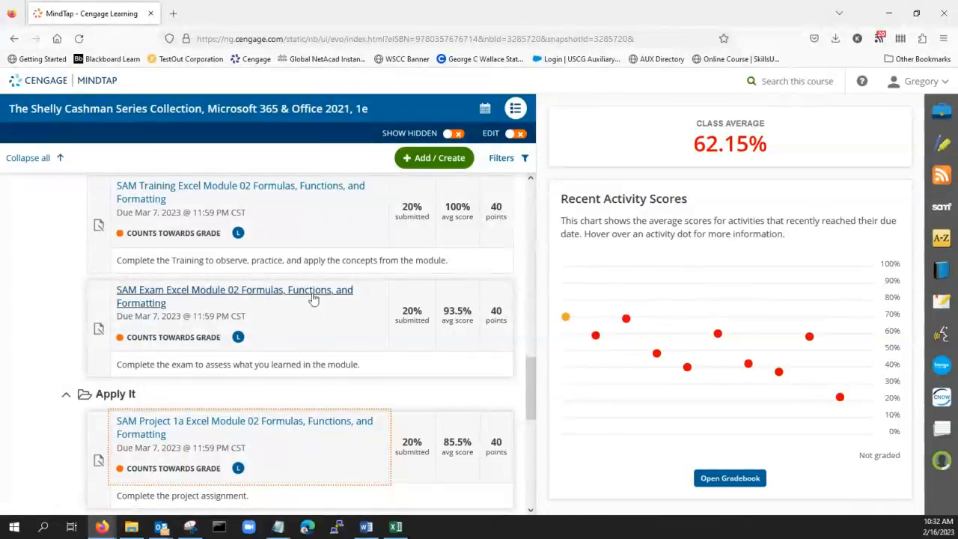
{"action": "scroll", "coordinate": [285, 297], "scroll_direction": "up", "scroll_amount": 5}
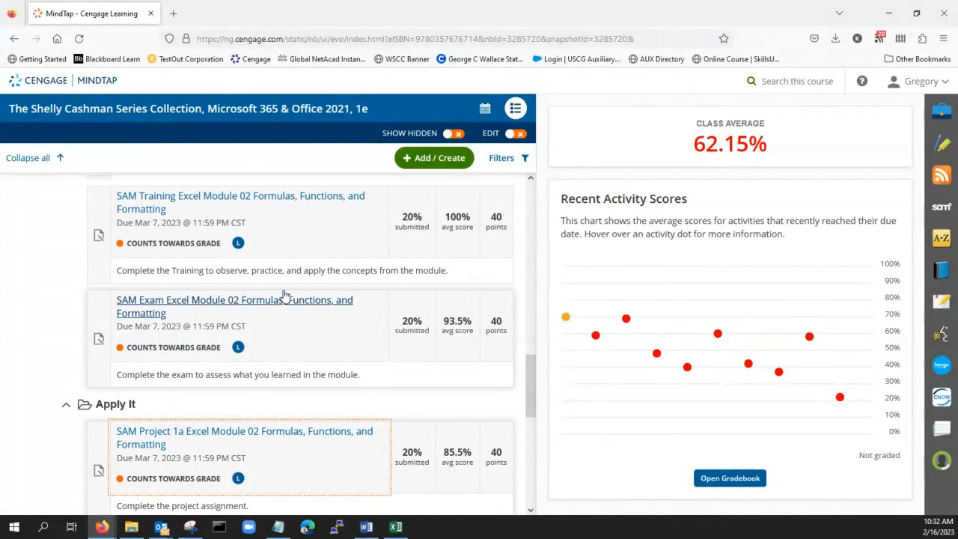
{"action": "scroll", "coordinate": [284, 293], "scroll_direction": "up", "scroll_amount": 4}
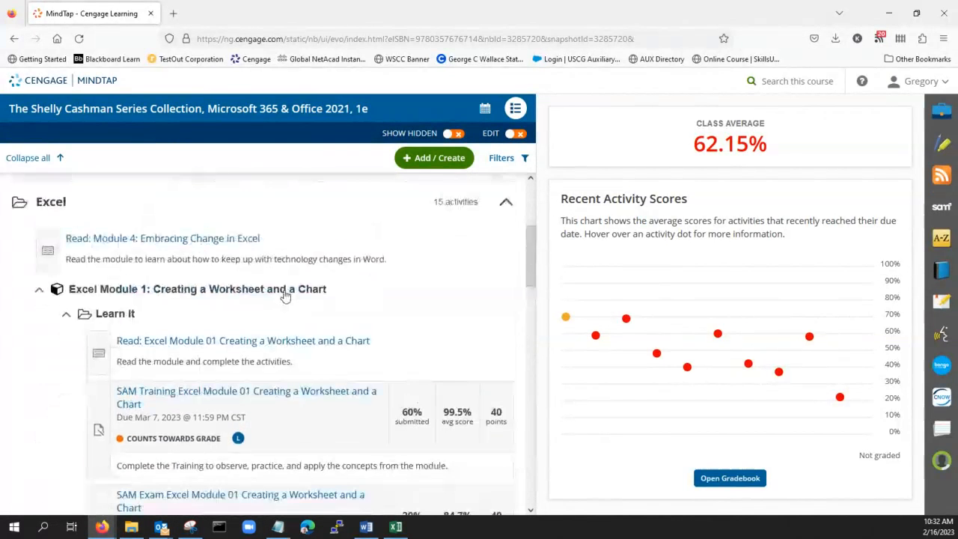
{"action": "scroll", "coordinate": [285, 294], "scroll_direction": "down", "scroll_amount": 2}
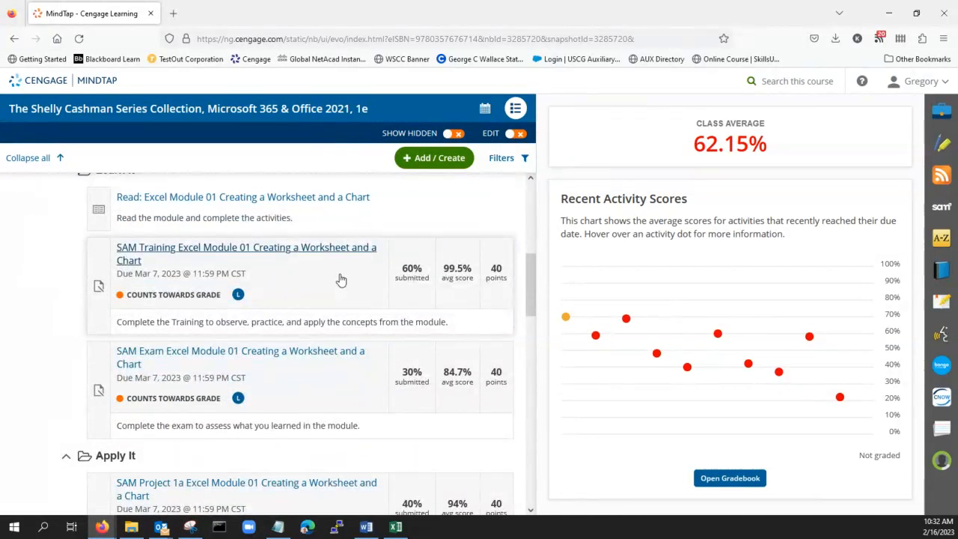
{"action": "scroll", "coordinate": [318, 307], "scroll_direction": "up", "scroll_amount": 1}
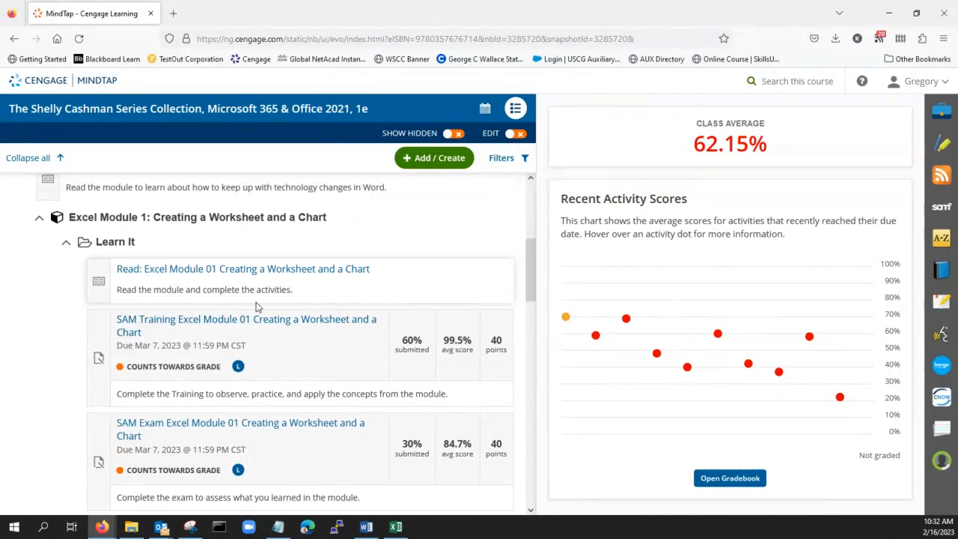
{"action": "scroll", "coordinate": [288, 330], "scroll_direction": "down", "scroll_amount": 1}
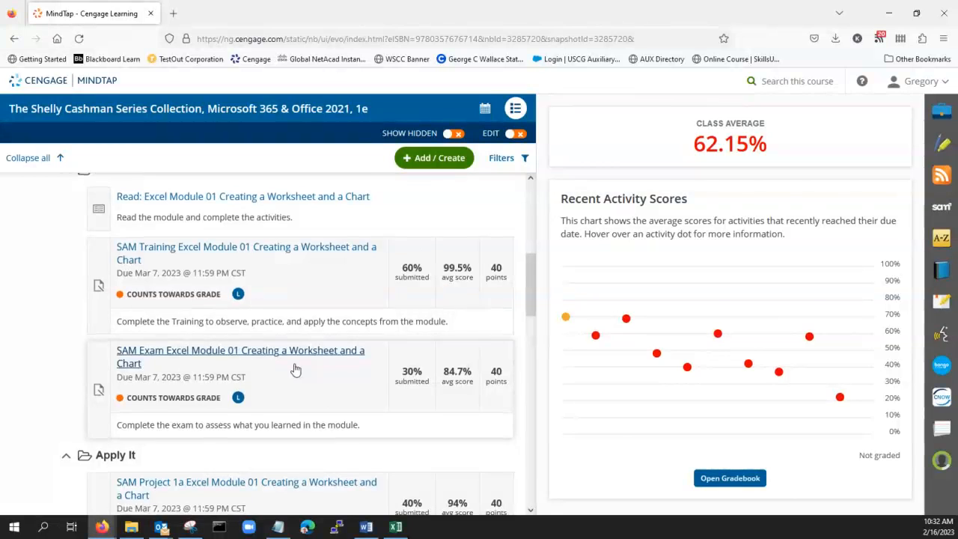
{"action": "scroll", "coordinate": [296, 369], "scroll_direction": "down", "scroll_amount": 2}
{"action": "scroll", "coordinate": [291, 351], "scroll_direction": "down", "scroll_amount": 2}
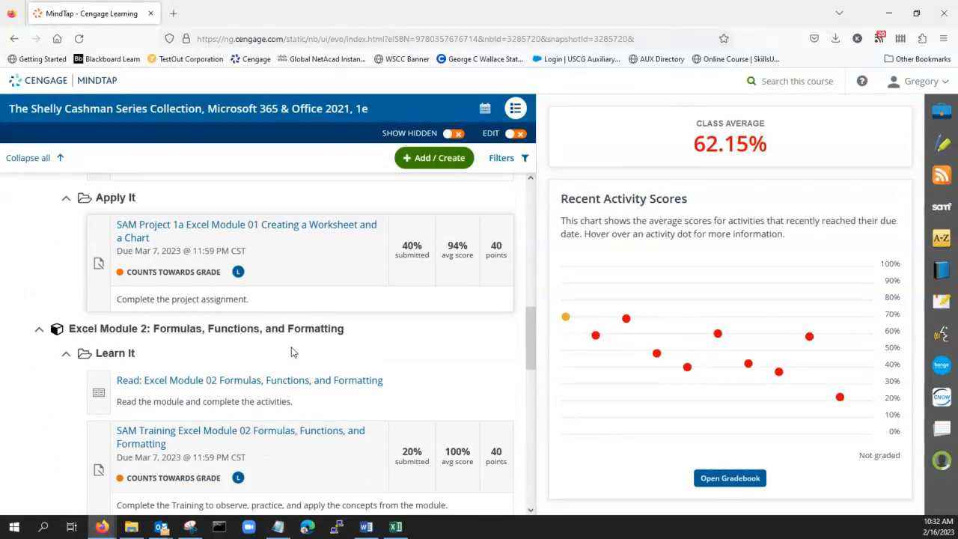
{"action": "scroll", "coordinate": [291, 352], "scroll_direction": "down", "scroll_amount": 1}
{"action": "scroll", "coordinate": [229, 303], "scroll_direction": "down", "scroll_amount": 1}
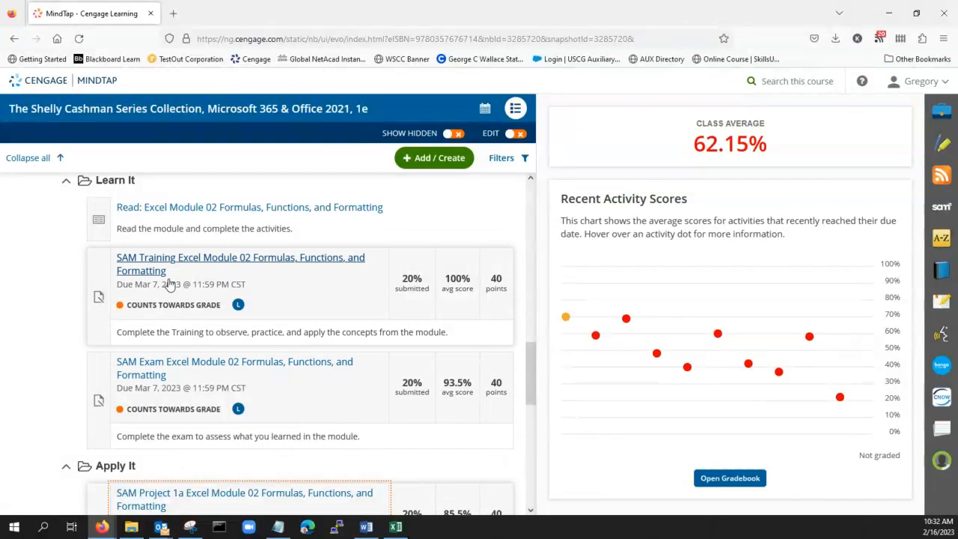
- Open the SAM Project 1a Excel Module 02 Formulas, Functions, and Formatting assignment and start it
{"action": "scroll", "coordinate": [150, 262], "scroll_direction": "down", "scroll_amount": 3}
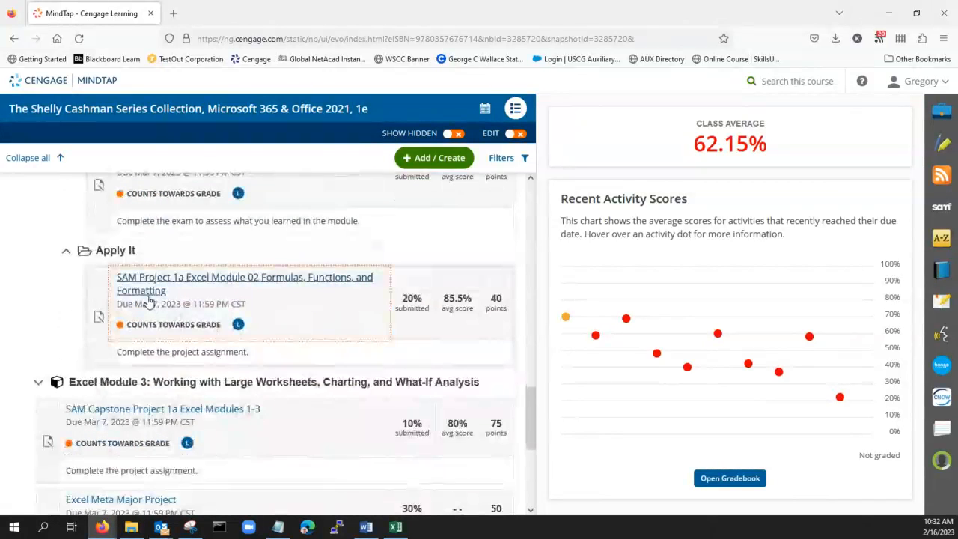
{"action": "left_click", "coordinate": [148, 290]}
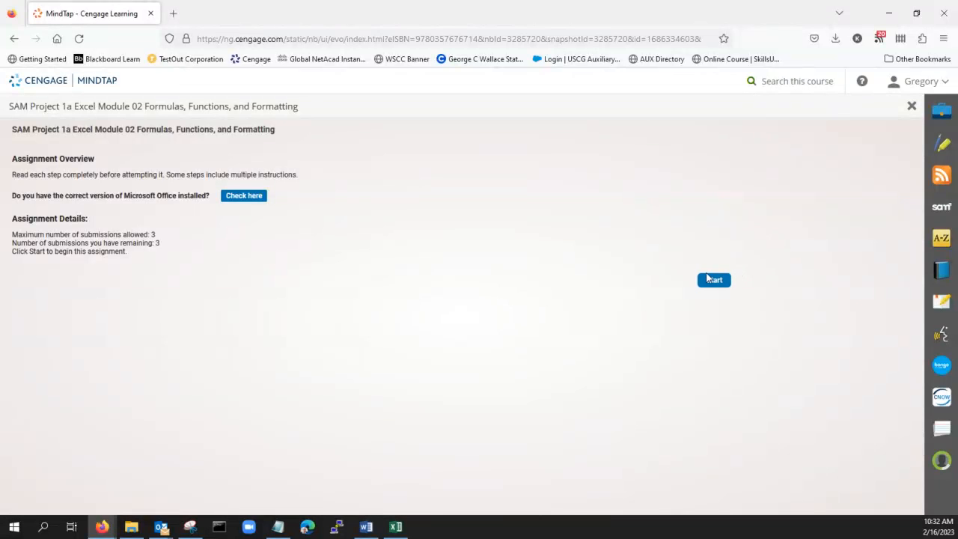
{"action": "left_click", "coordinate": [707, 279]}
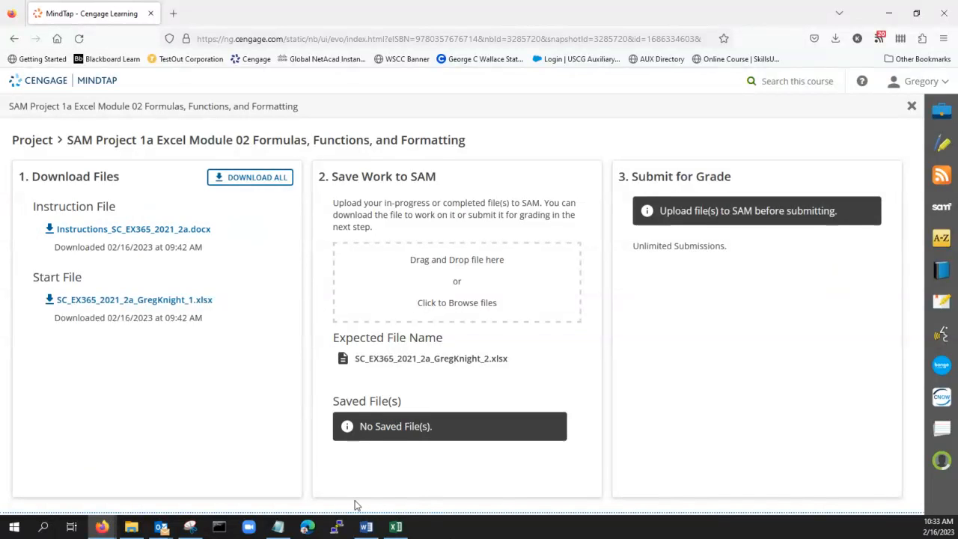
- Upload the completed SC_EX365_2021_2a workbook ending in _2 from the Downloads folder to the Save Work to SAM area
{"action": "left_click", "coordinate": [391, 529]}
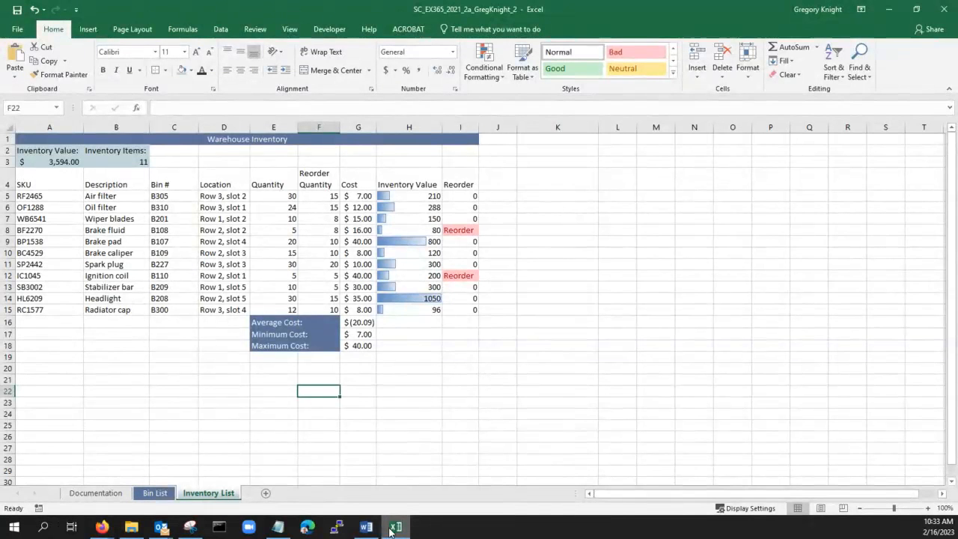
{"action": "left_click", "coordinate": [888, 8]}
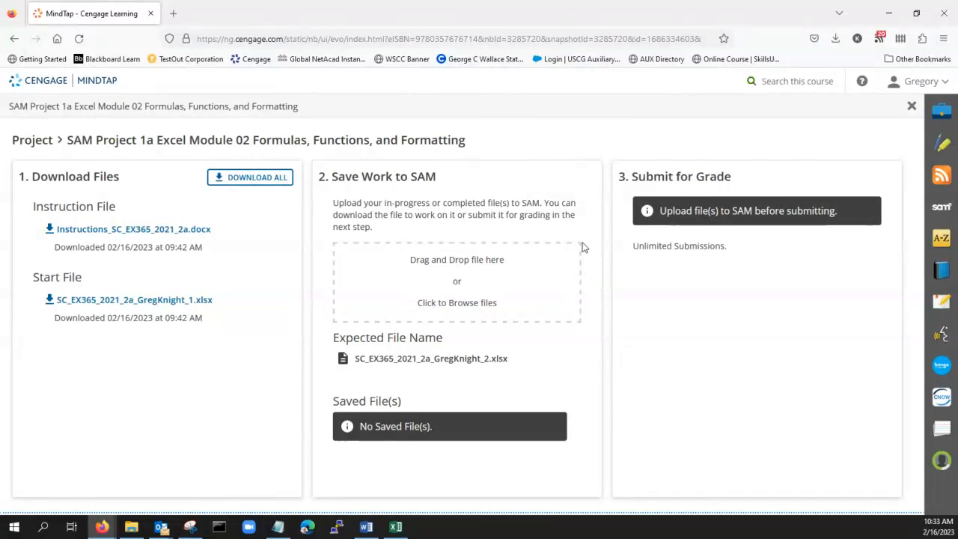
{"action": "left_click", "coordinate": [402, 268]}
{"action": "scroll", "coordinate": [65, 112], "scroll_direction": "up", "scroll_amount": 3}
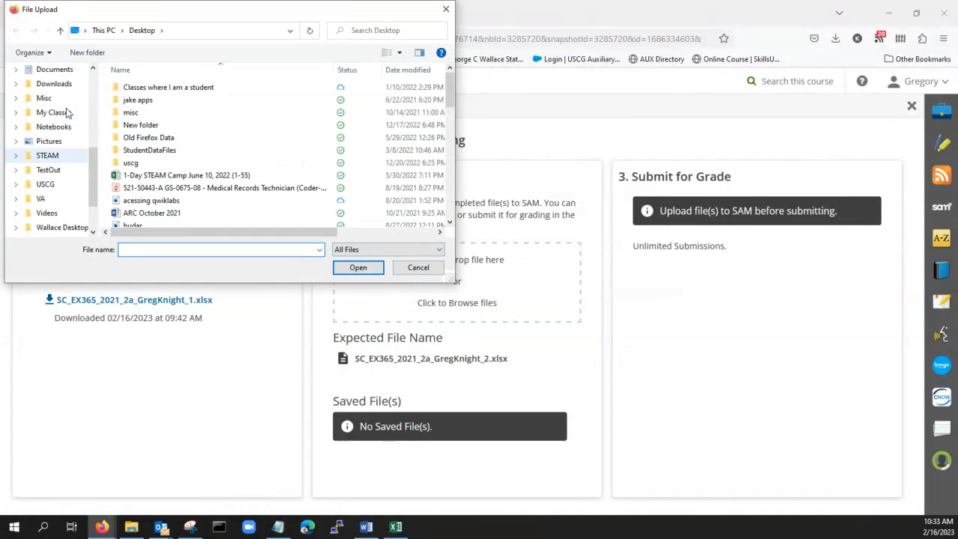
{"action": "scroll", "coordinate": [64, 112], "scroll_direction": "up", "scroll_amount": 1}
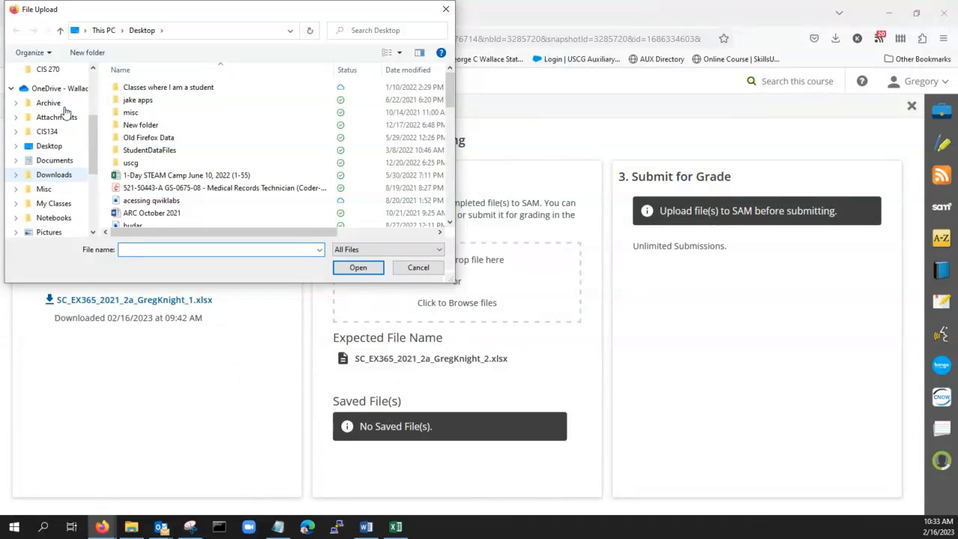
{"action": "left_click", "coordinate": [54, 174]}
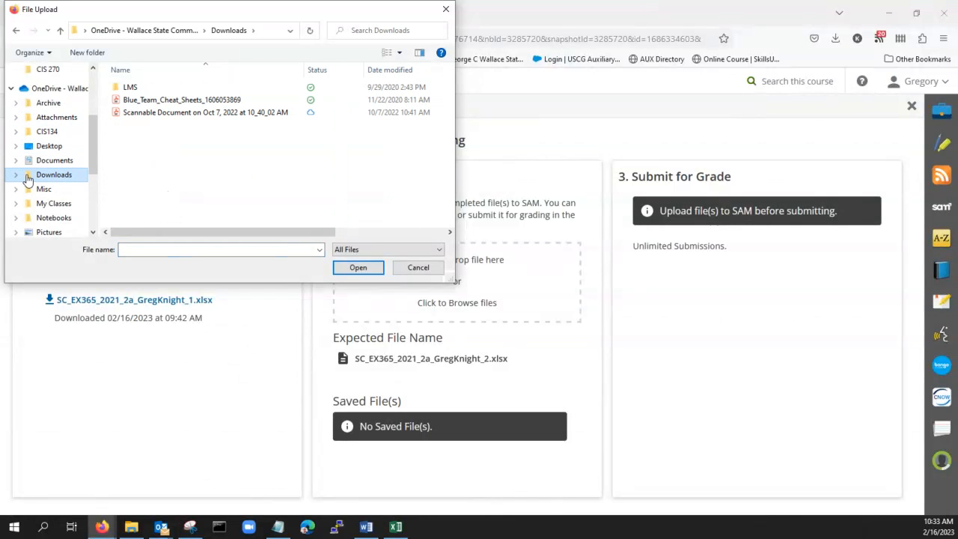
{"action": "scroll", "coordinate": [30, 172], "scroll_direction": "up", "scroll_amount": 5}
{"action": "left_click", "coordinate": [55, 107]}
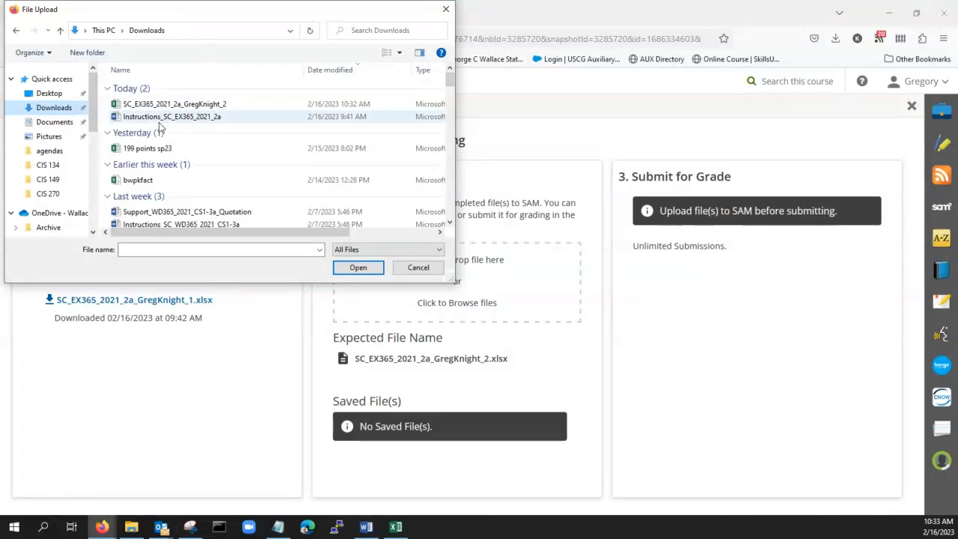
{"action": "left_click", "coordinate": [240, 106]}
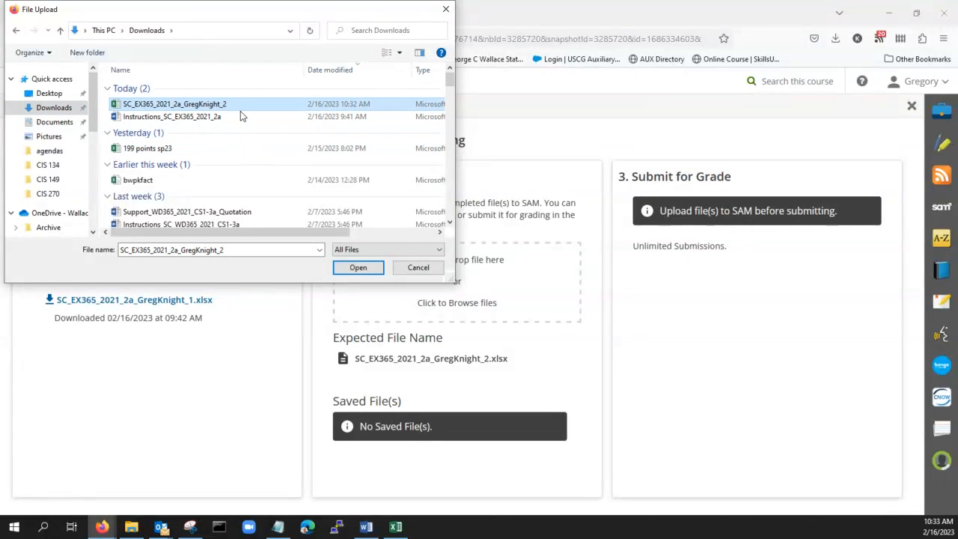
{"action": "left_click", "coordinate": [357, 267]}
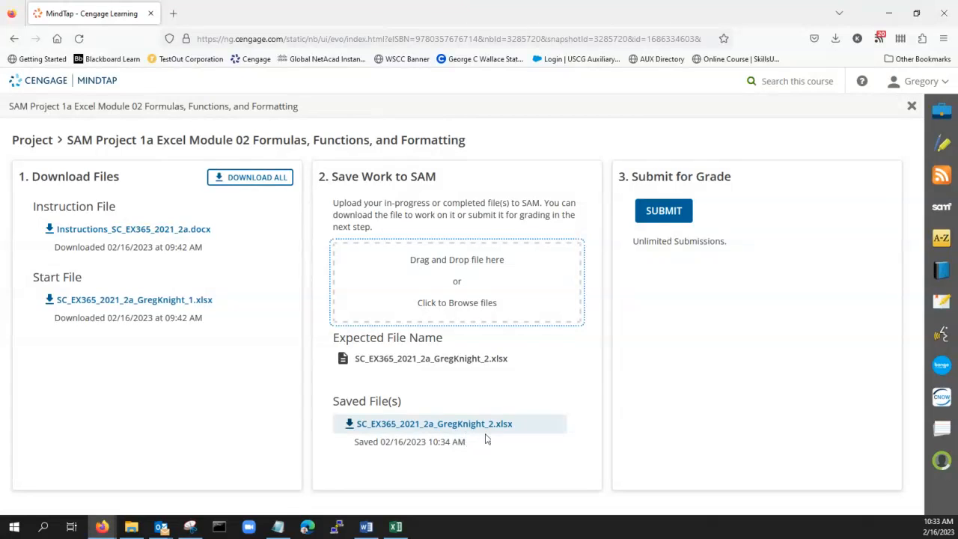
- Submit the uploaded workbook for grading, download the graded summary report and open it
{"action": "left_click", "coordinate": [666, 213]}
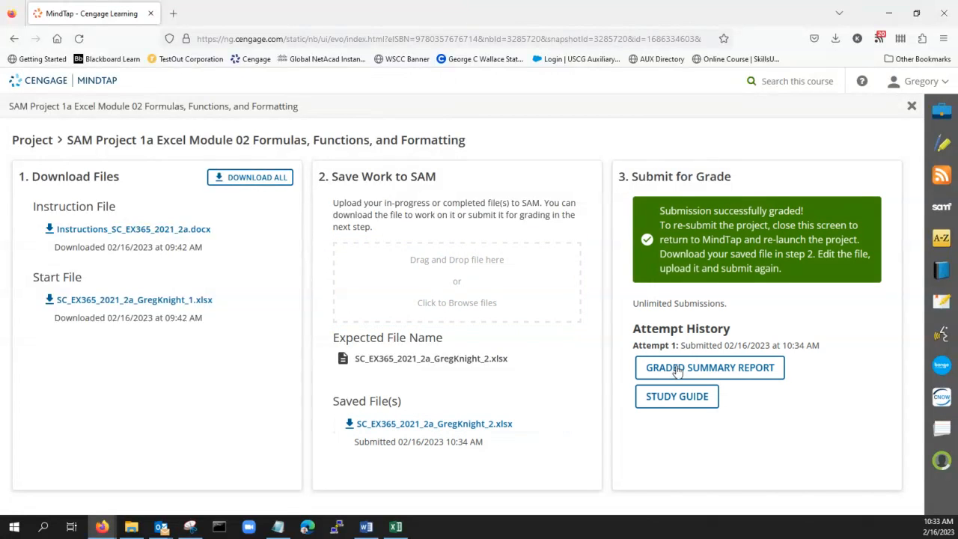
{"action": "left_click", "coordinate": [677, 369]}
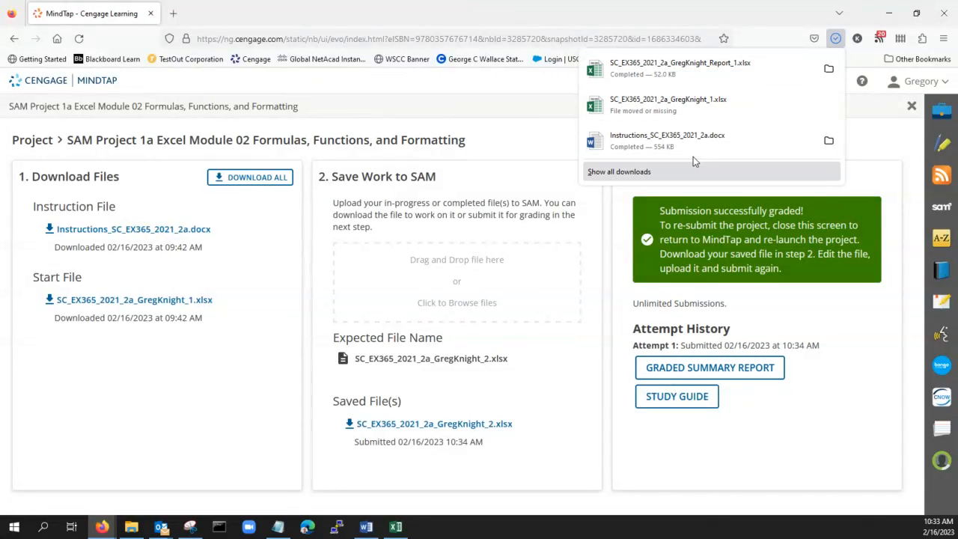
{"action": "left_click", "coordinate": [694, 69]}
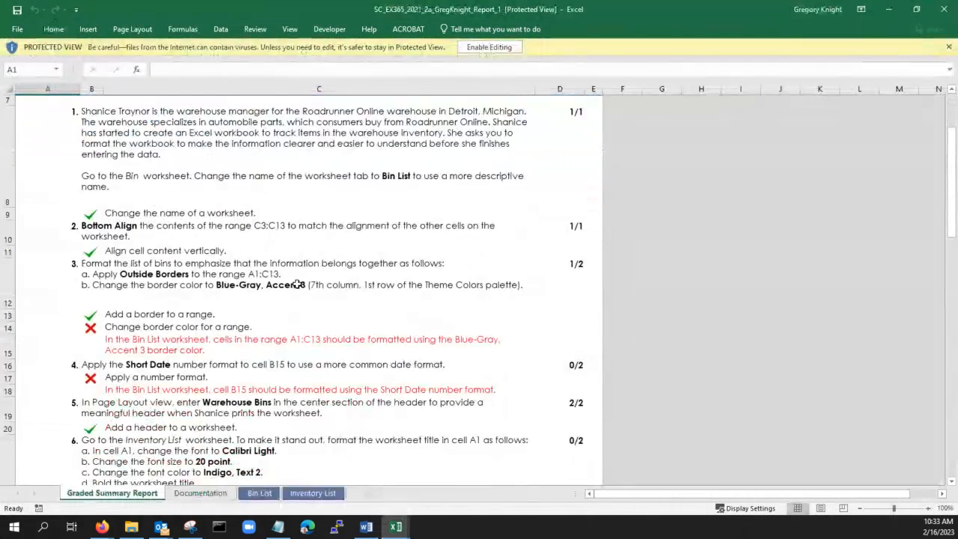
- Examine the graded summary report for the score and the missed items, including the feedback on tasks 13 and 14
{"action": "scroll", "coordinate": [288, 283], "scroll_direction": "down", "scroll_amount": 10}
{"action": "scroll", "coordinate": [288, 283], "scroll_direction": "down", "scroll_amount": 10}
{"action": "scroll", "coordinate": [291, 277], "scroll_direction": "up", "scroll_amount": 20}
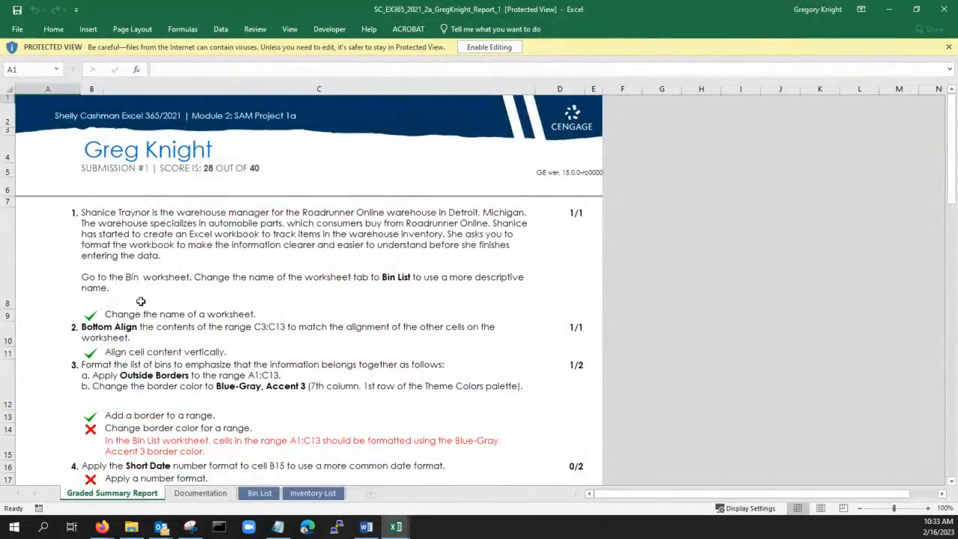
{"action": "scroll", "coordinate": [141, 301], "scroll_direction": "down", "scroll_amount": 5}
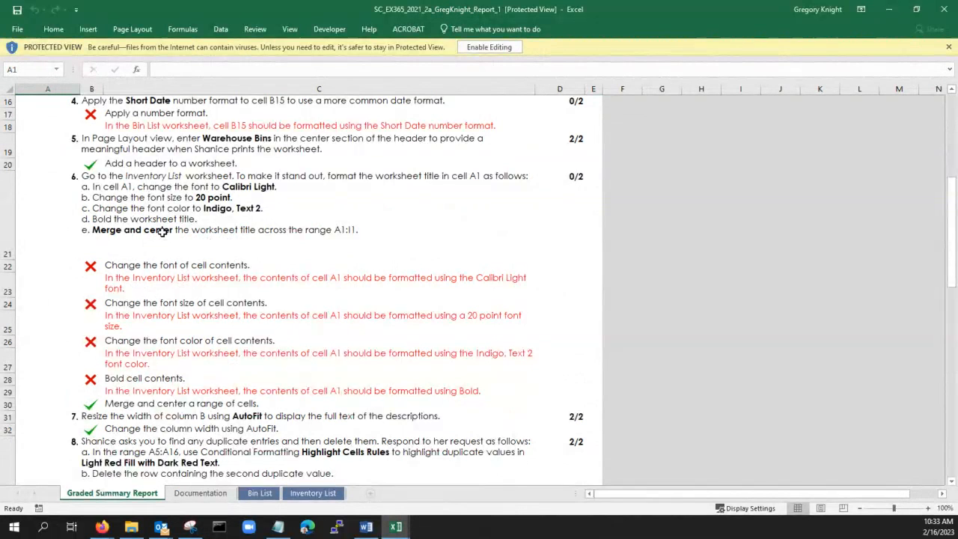
{"action": "scroll", "coordinate": [173, 249], "scroll_direction": "down", "scroll_amount": 3}
{"action": "scroll", "coordinate": [171, 249], "scroll_direction": "up", "scroll_amount": 3}
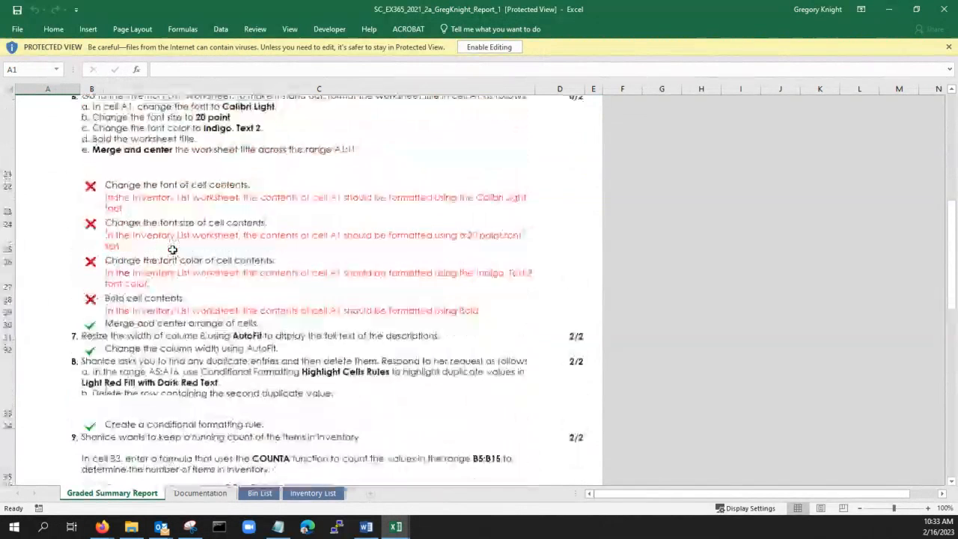
{"action": "scroll", "coordinate": [164, 327], "scroll_direction": "down", "scroll_amount": 7}
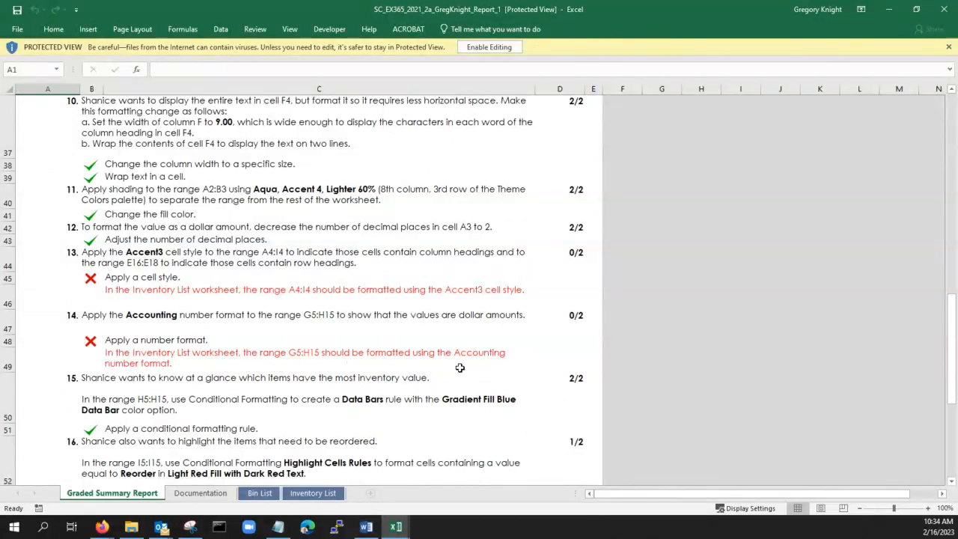
{"action": "left_click", "coordinate": [184, 356]}
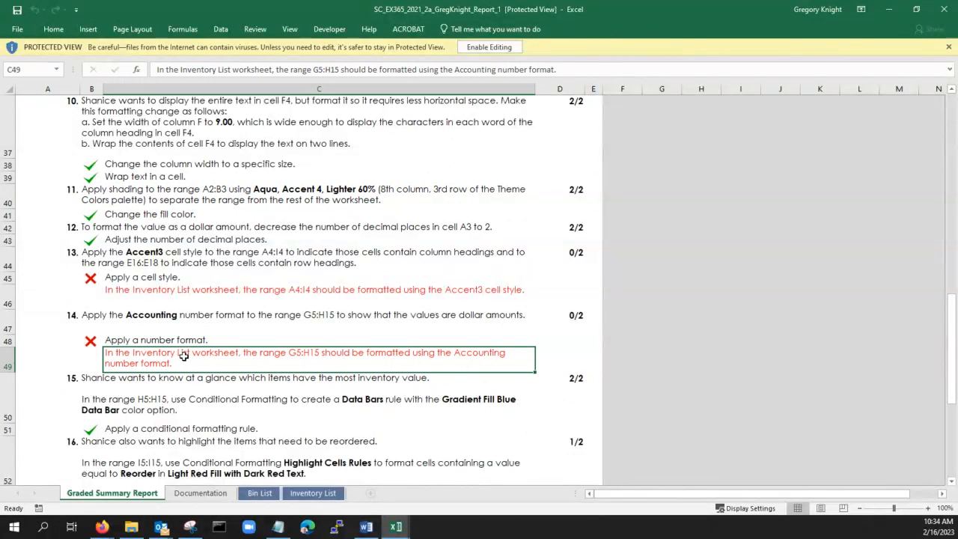
{"action": "left_click", "coordinate": [223, 302]}
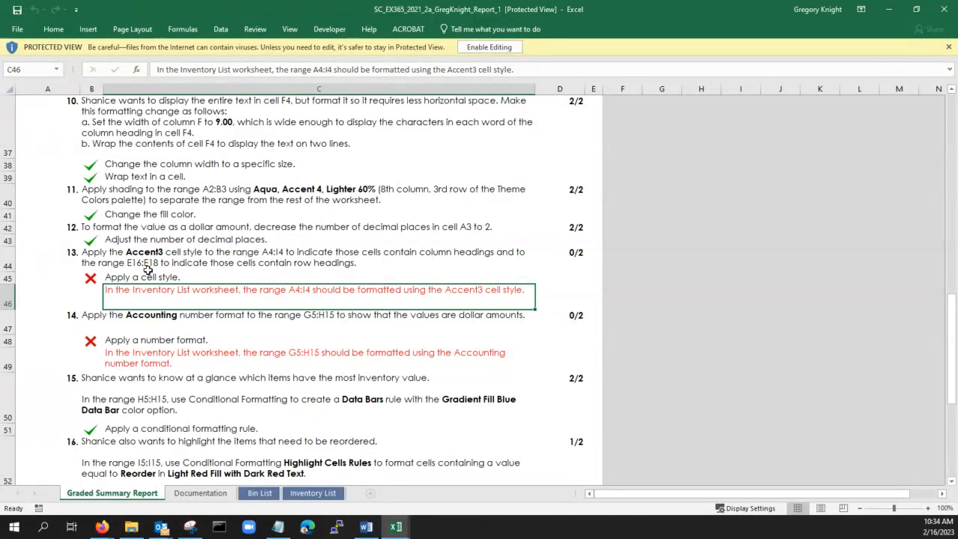
- Apply the Accent3 cell style to the column headings A4:I4 in the Inventory List worksheet of the submitted workbook
{"action": "mouse_move", "coordinate": [392, 530]}
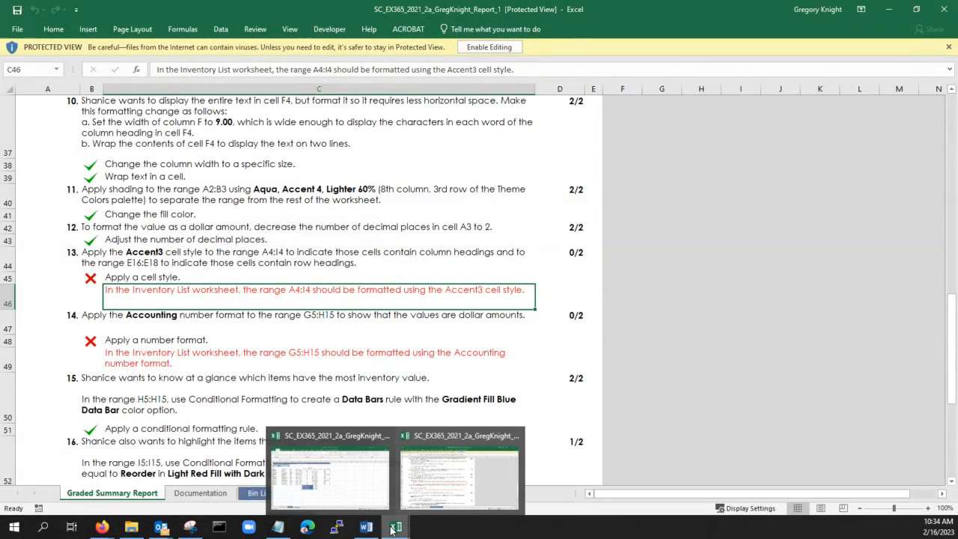
{"action": "left_click", "coordinate": [297, 494]}
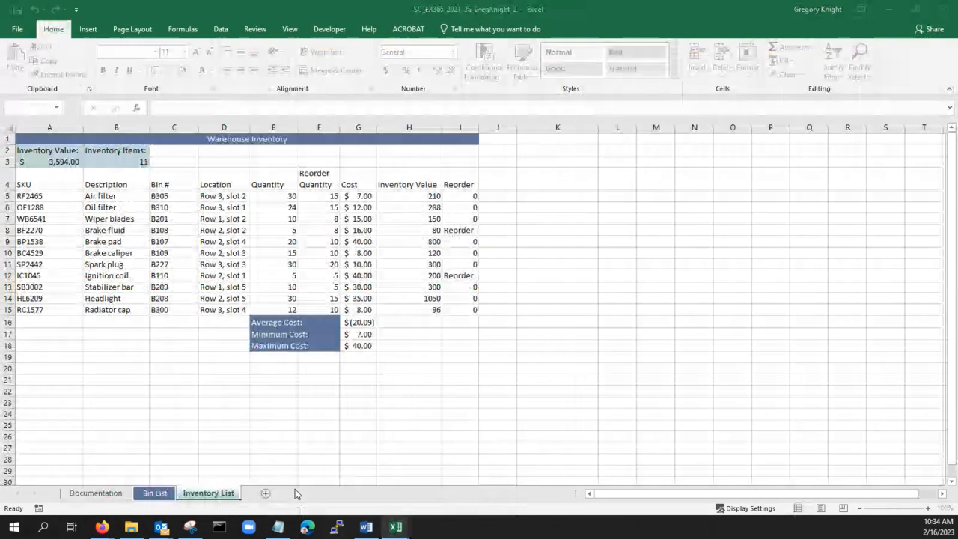
{"action": "left_click", "coordinate": [216, 161]}
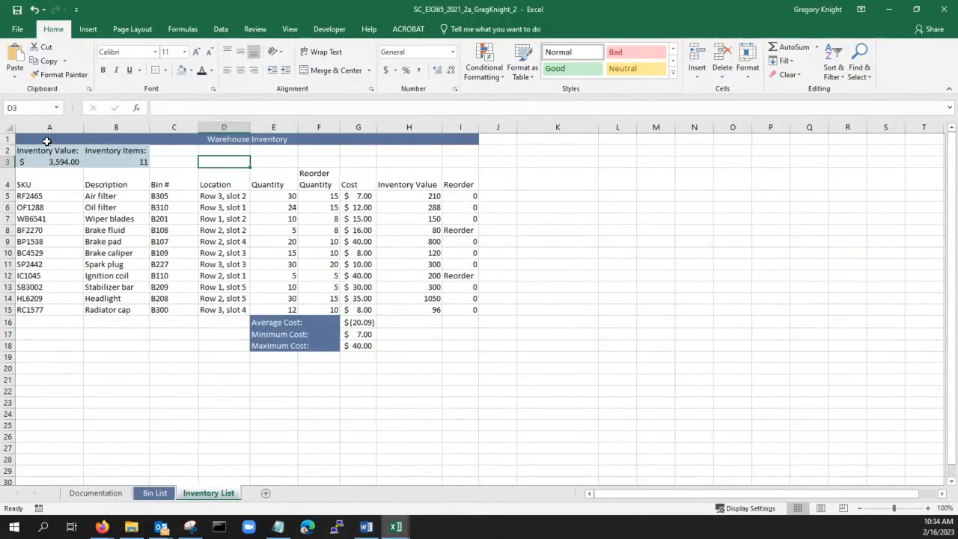
{"action": "key", "text": "alt+Tab"}
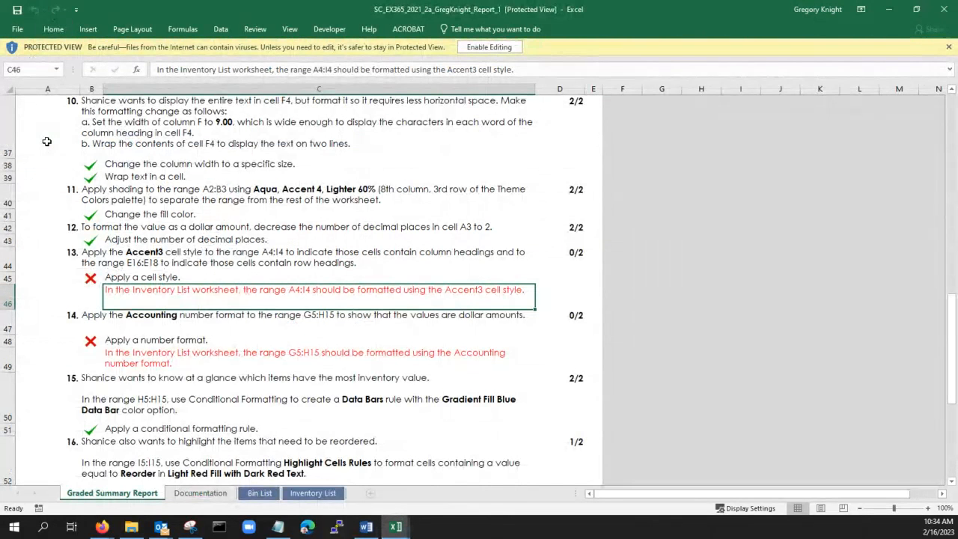
{"action": "key", "text": "alt+Tab"}
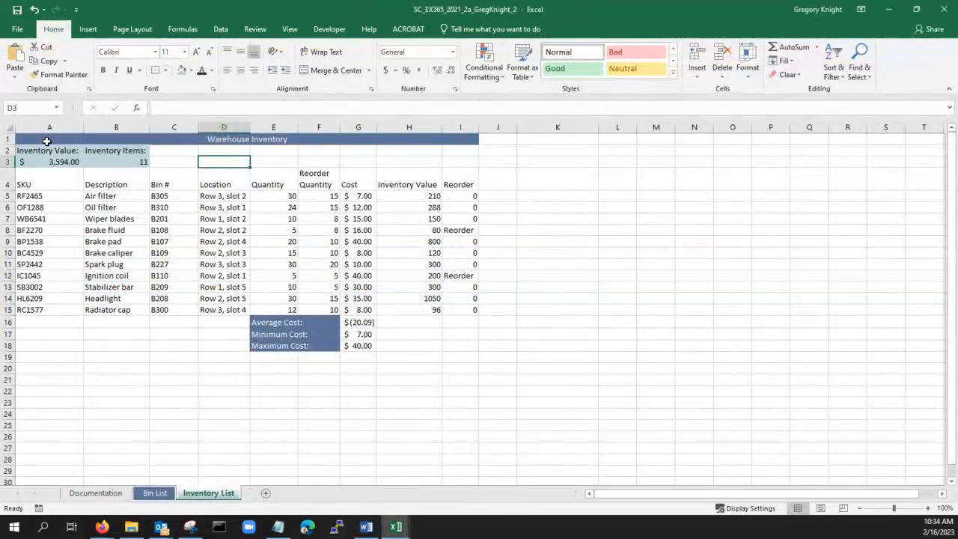
{"action": "left_click", "coordinate": [110, 177]}
{"action": "left_click_drag", "start_coordinate": [24, 185], "coordinate": [459, 184]}
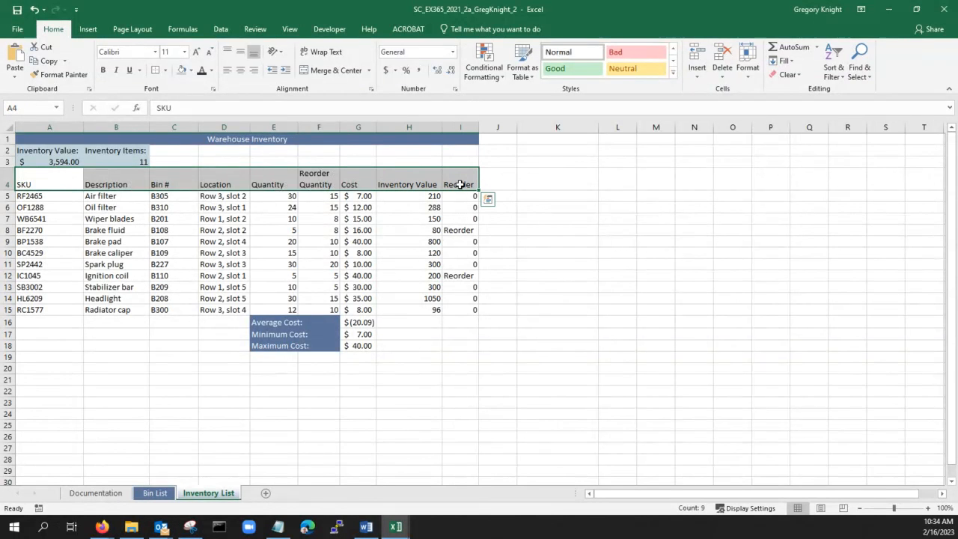
{"action": "left_click", "coordinate": [675, 76]}
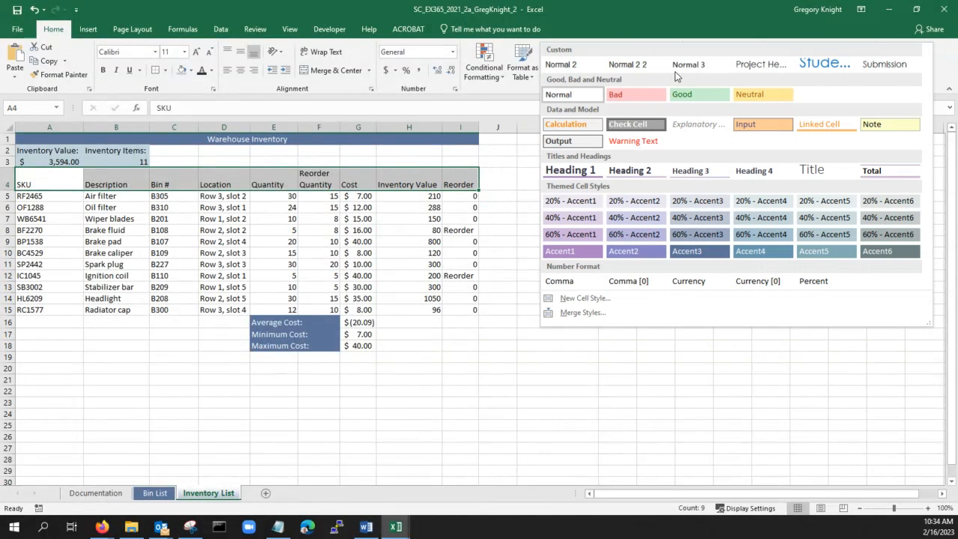
{"action": "left_click", "coordinate": [705, 248]}
{"action": "left_click", "coordinate": [281, 241]}
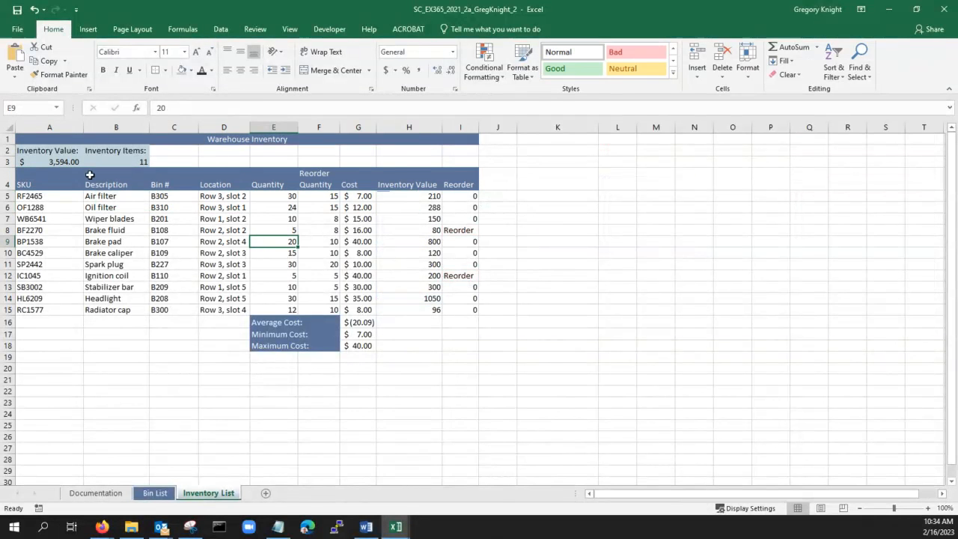
- Check which cell style is applied to the heading cells in row 4, individually and as the range A4:I4
{"action": "left_click", "coordinate": [41, 186]}
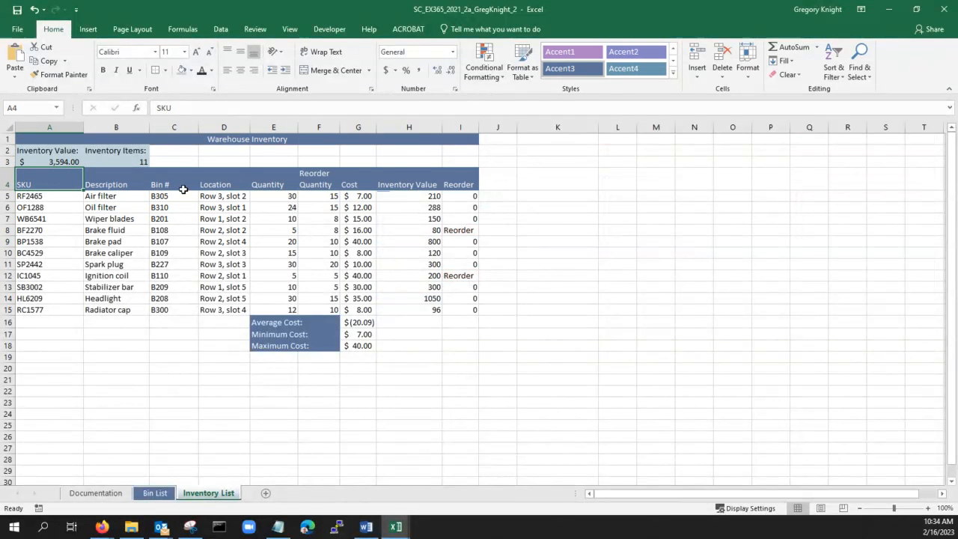
{"action": "left_click", "coordinate": [119, 179]}
{"action": "left_click", "coordinate": [178, 182]}
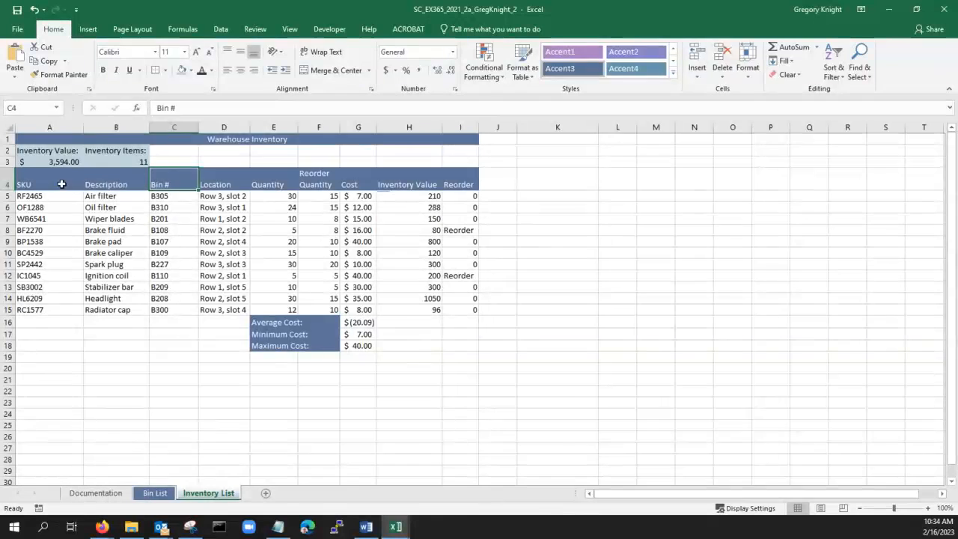
{"action": "left_click", "coordinate": [37, 218]}
{"action": "left_click_drag", "start_coordinate": [36, 184], "coordinate": [445, 193]}
{"action": "left_click", "coordinate": [384, 263]}
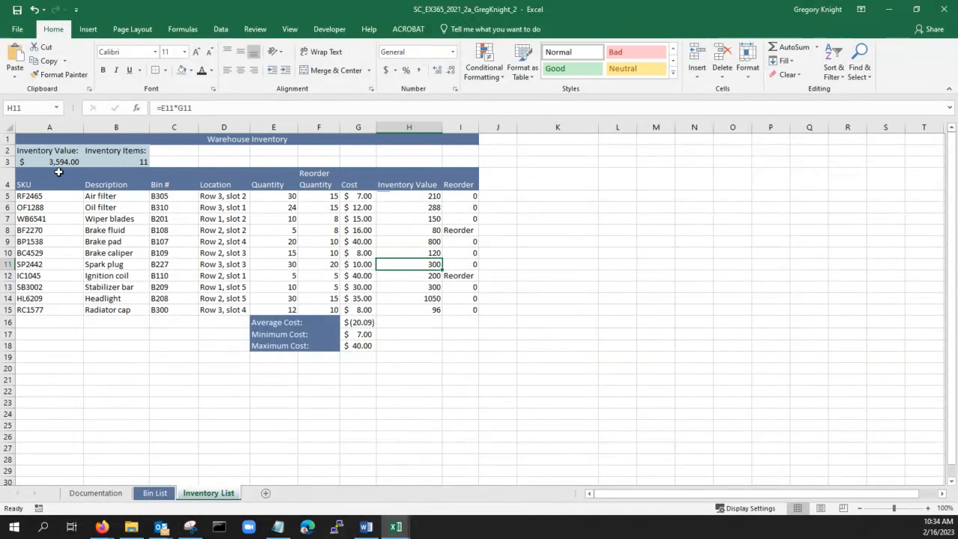
{"action": "left_click_drag", "start_coordinate": [59, 172], "coordinate": [460, 184]}
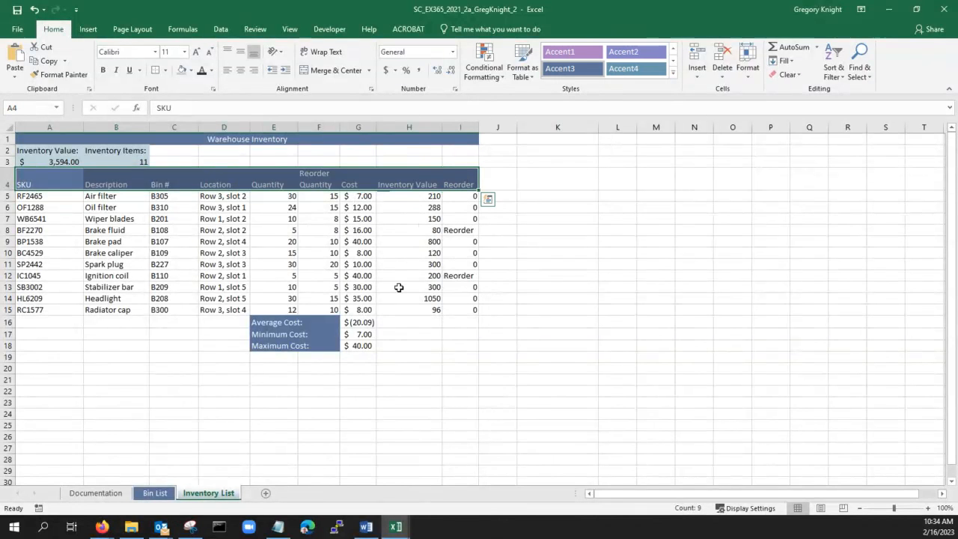
{"action": "left_click", "coordinate": [408, 355]}
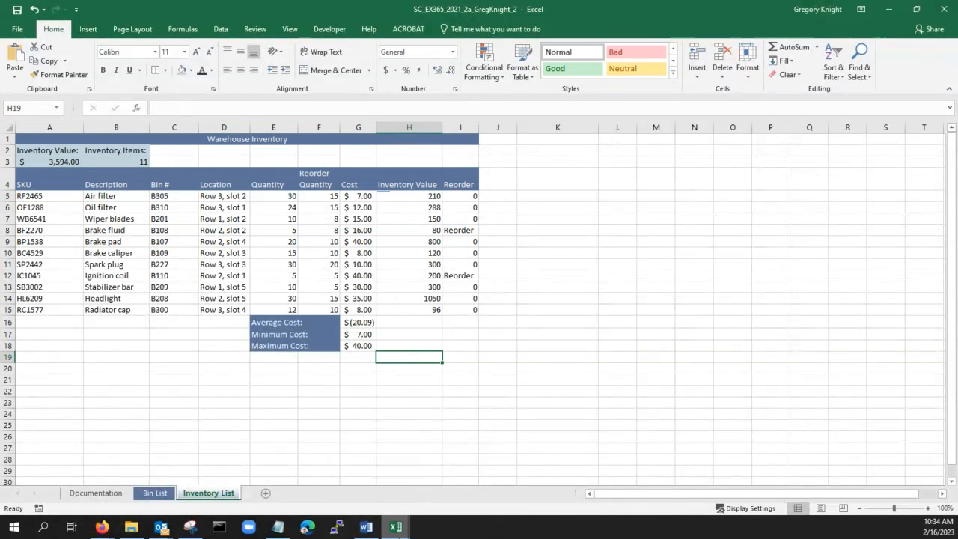
- Read the graded report's feedback on task 14 and check the number format of the Cost cells in the Inventory List worksheet
{"action": "mouse_move", "coordinate": [392, 528]}
{"action": "left_click", "coordinate": [450, 479]}
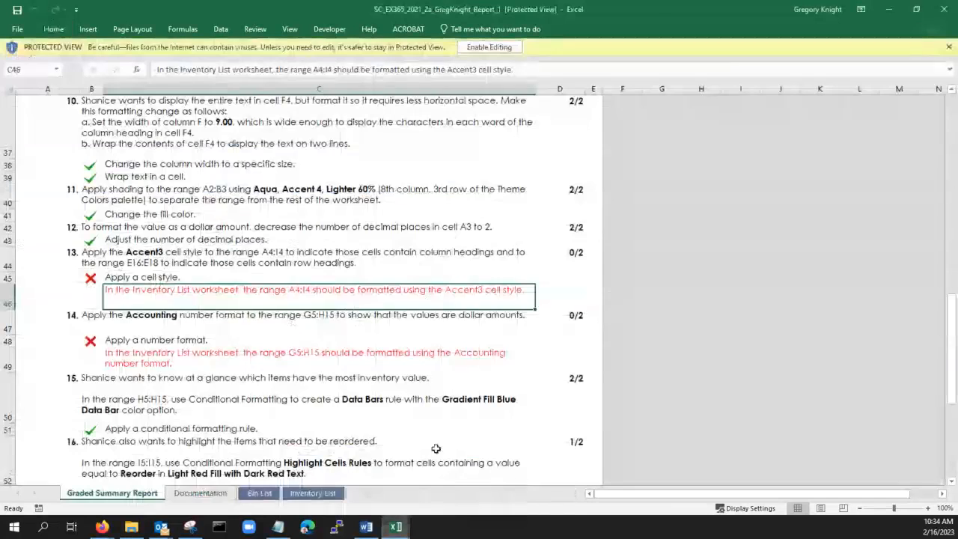
{"action": "left_click", "coordinate": [167, 361]}
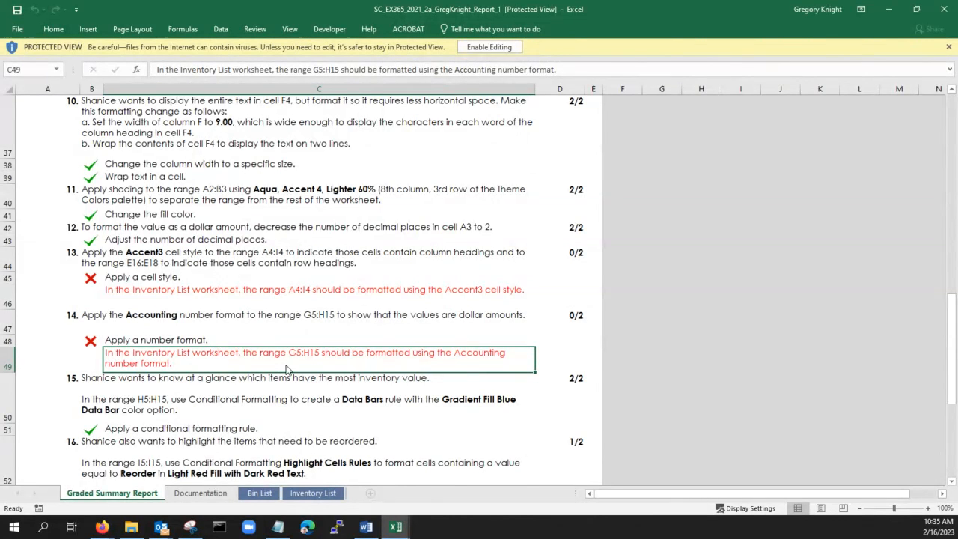
{"action": "key", "text": "alt+Tab"}
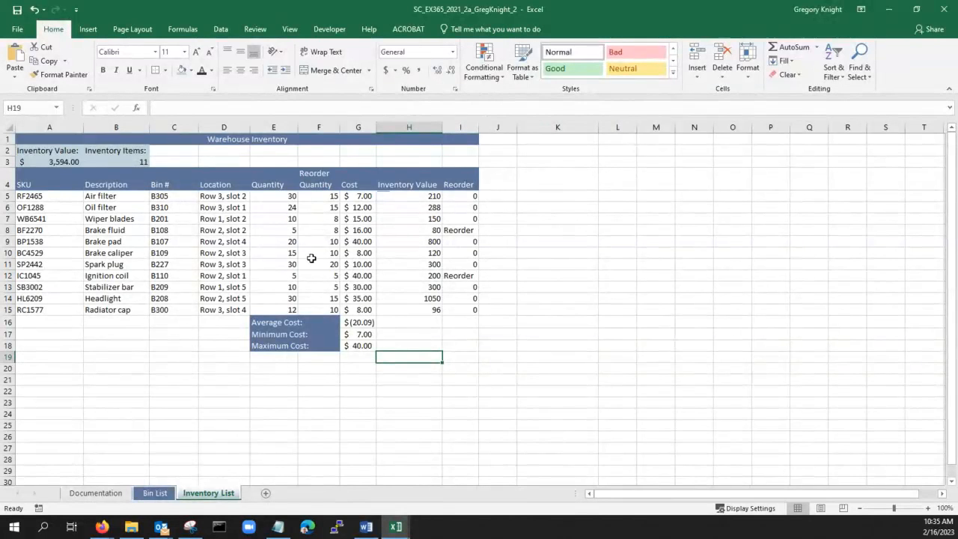
{"action": "left_click", "coordinate": [108, 264]}
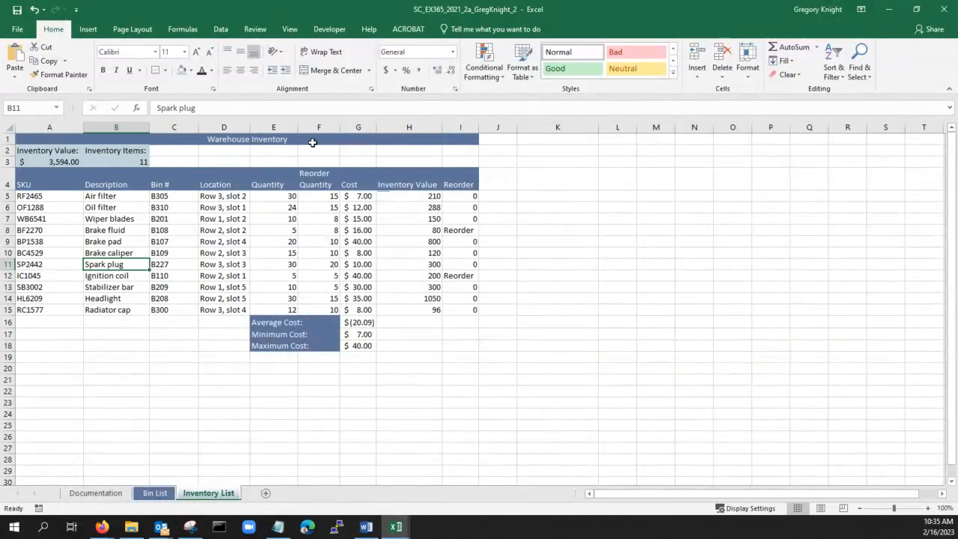
{"action": "left_click", "coordinate": [358, 196]}
{"action": "key", "text": "Down"}
{"action": "key", "text": "Down"}
{"action": "key", "text": "Down"}
{"action": "key", "text": "Down"}
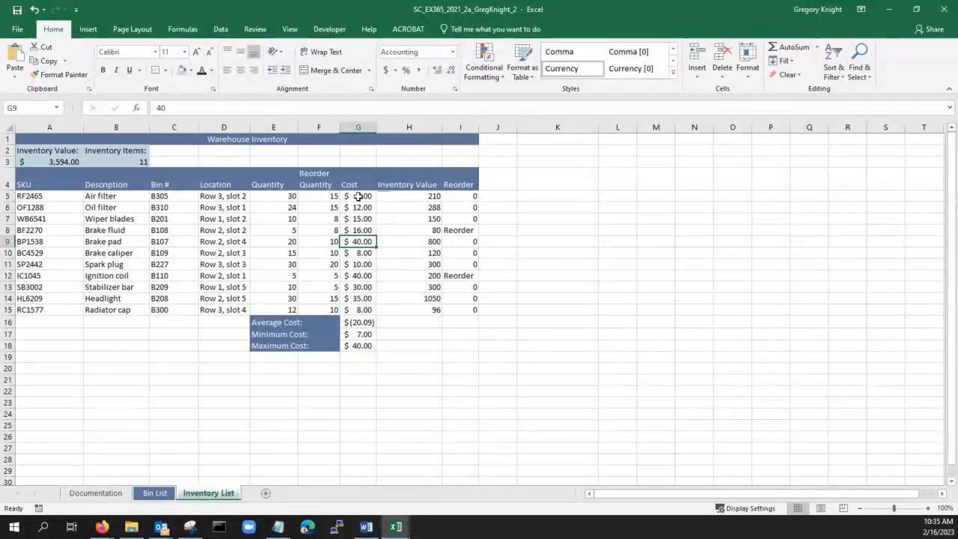
- Apply the Accounting number format to the Cost values in G5:G15
{"action": "left_click_drag", "start_coordinate": [358, 196], "coordinate": [358, 309]}
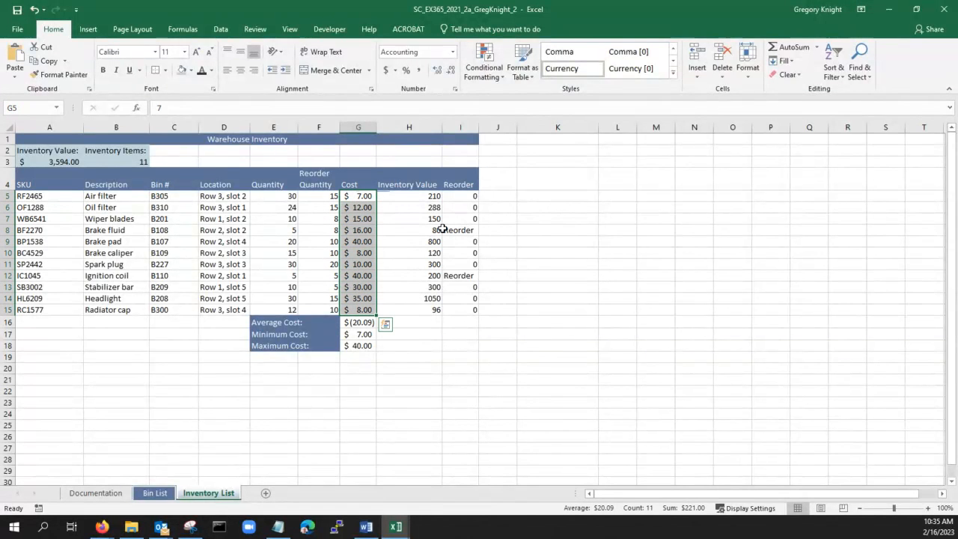
{"action": "left_click", "coordinate": [395, 71]}
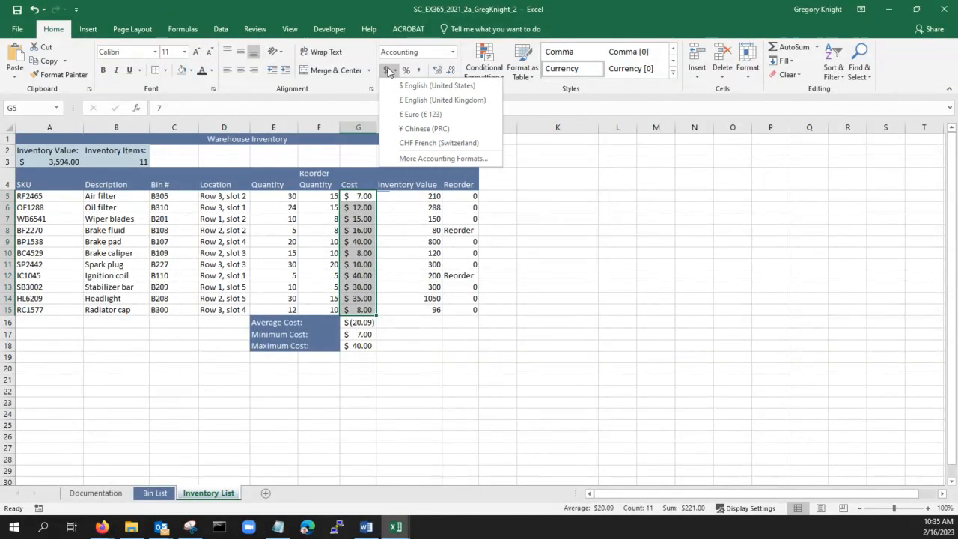
{"action": "left_click", "coordinate": [352, 90]}
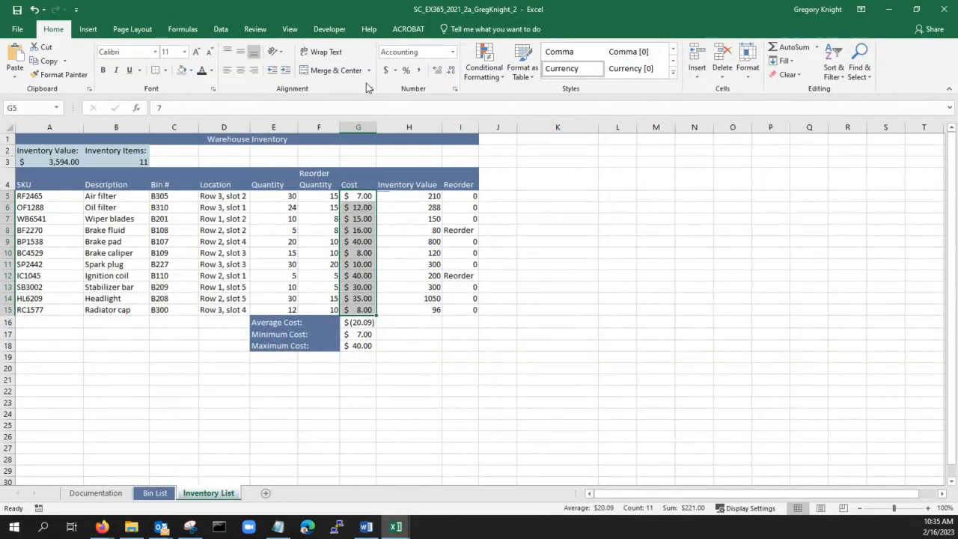
{"action": "left_click", "coordinate": [452, 54]}
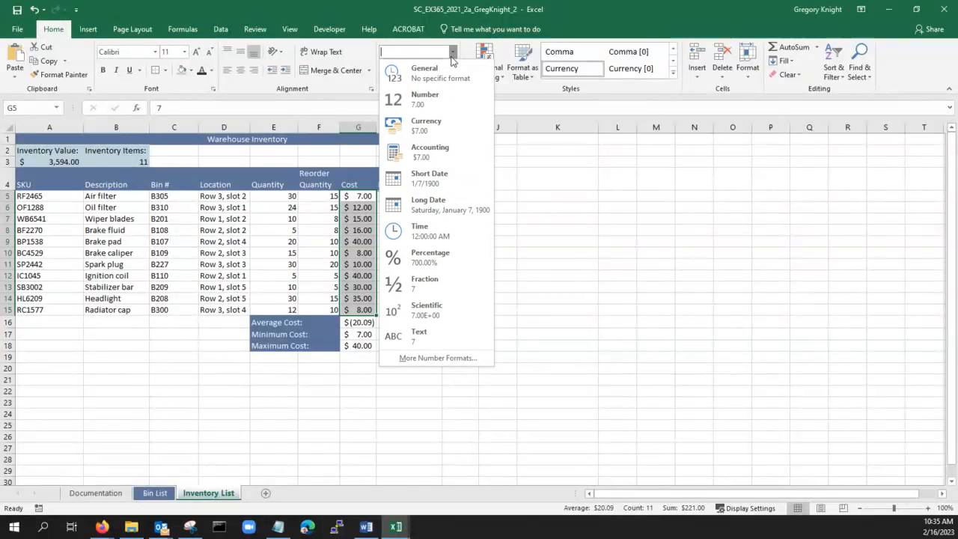
{"action": "left_click", "coordinate": [426, 157]}
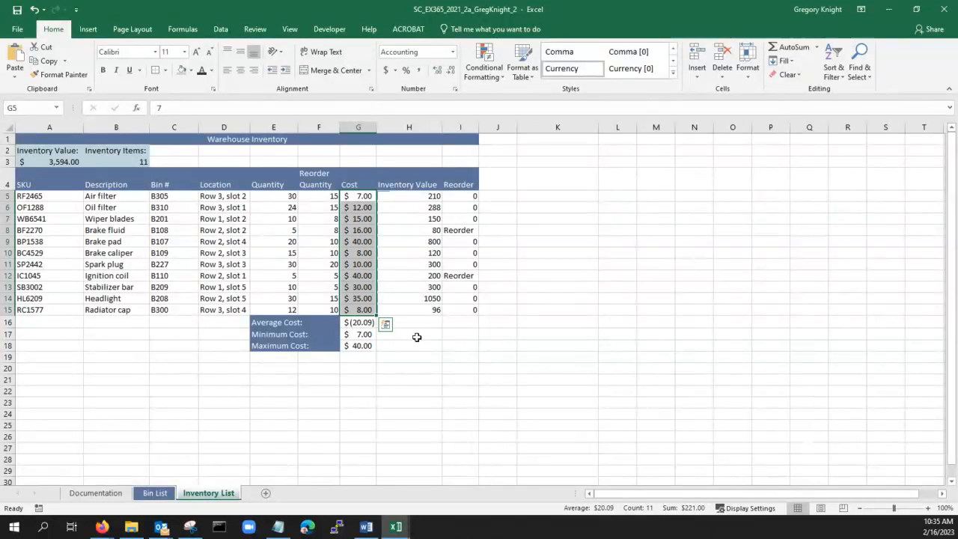
{"action": "left_click", "coordinate": [449, 347]}
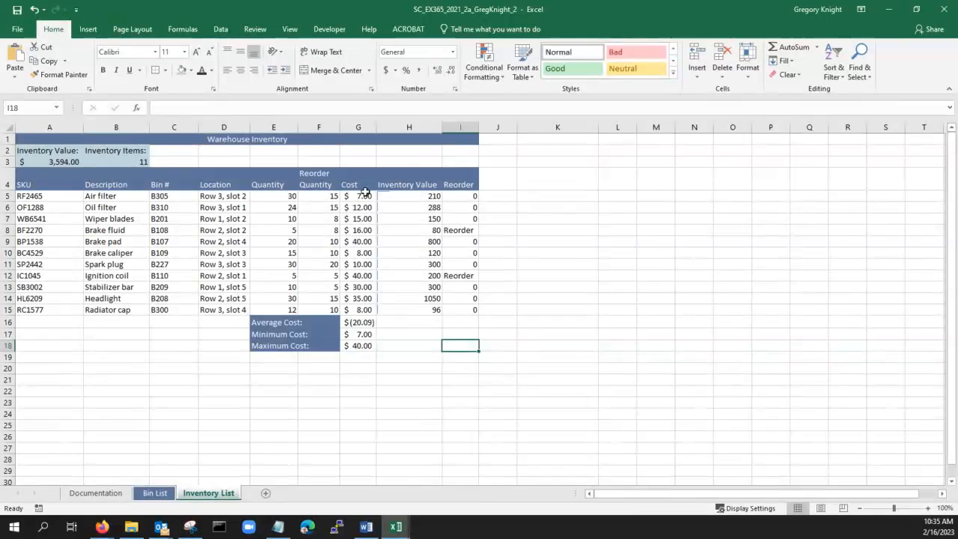
- Compare the Cost range G5:G15 and its number format with the range required in the report's task 14 feedback
{"action": "left_click_drag", "start_coordinate": [360, 196], "coordinate": [368, 315]}
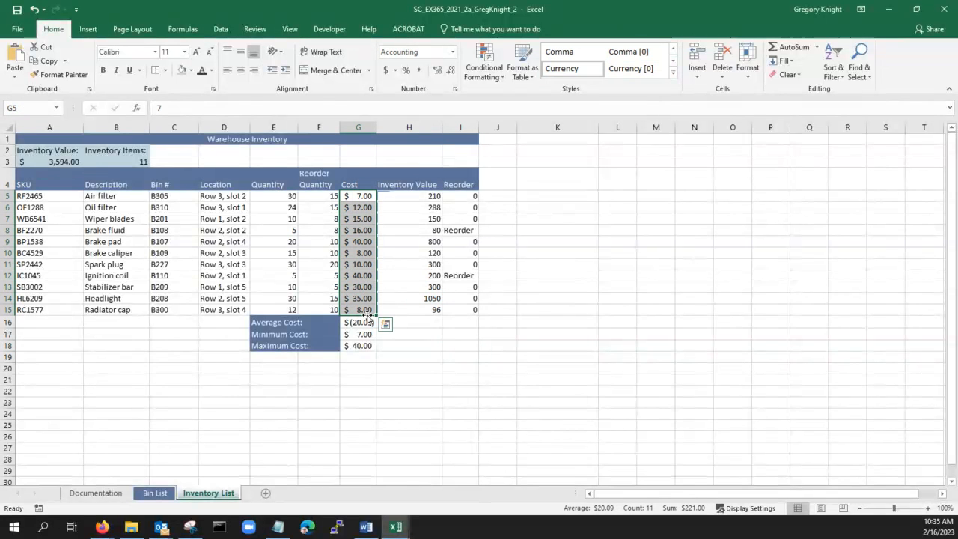
{"action": "key", "text": "alt+Tab"}
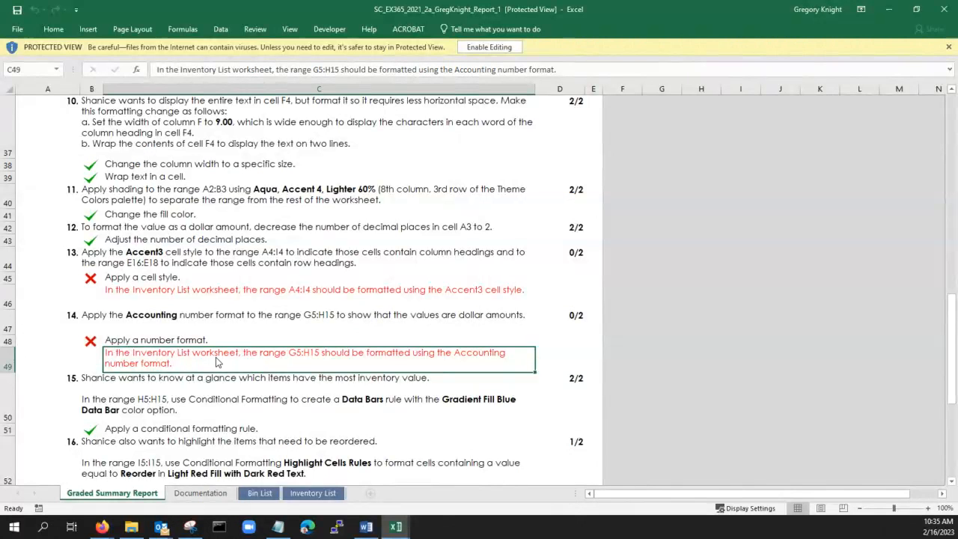
{"action": "key", "text": "alt+Tab"}
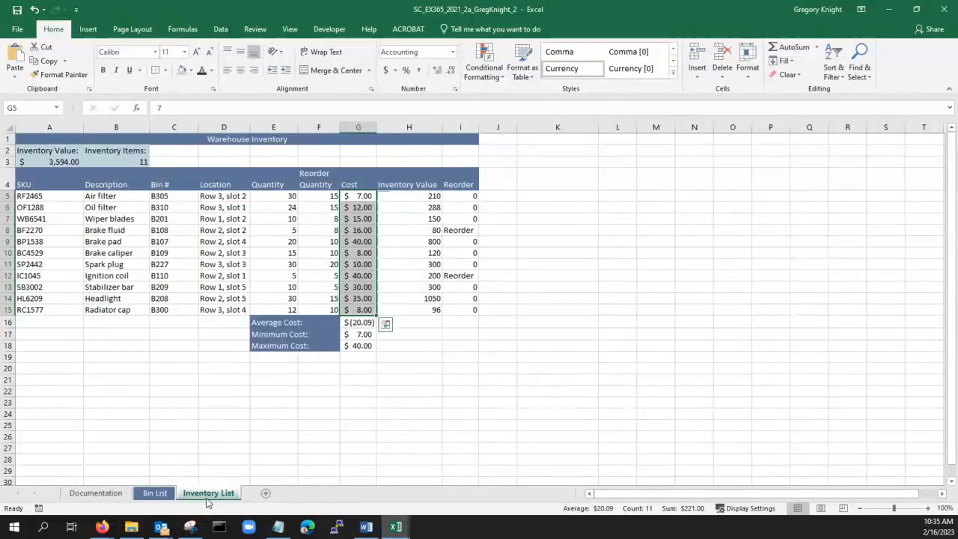
{"action": "left_click", "coordinate": [347, 274]}
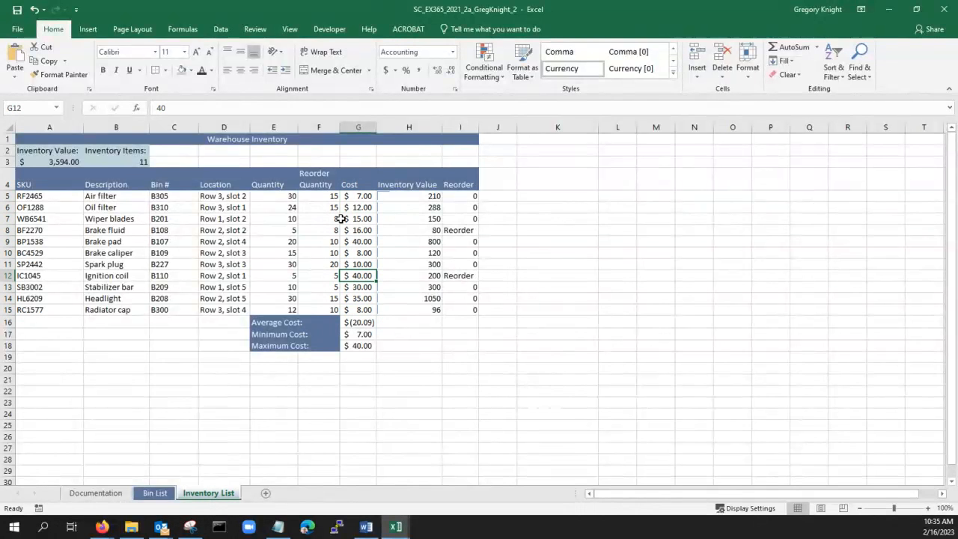
{"action": "left_click_drag", "start_coordinate": [354, 196], "coordinate": [358, 310]}
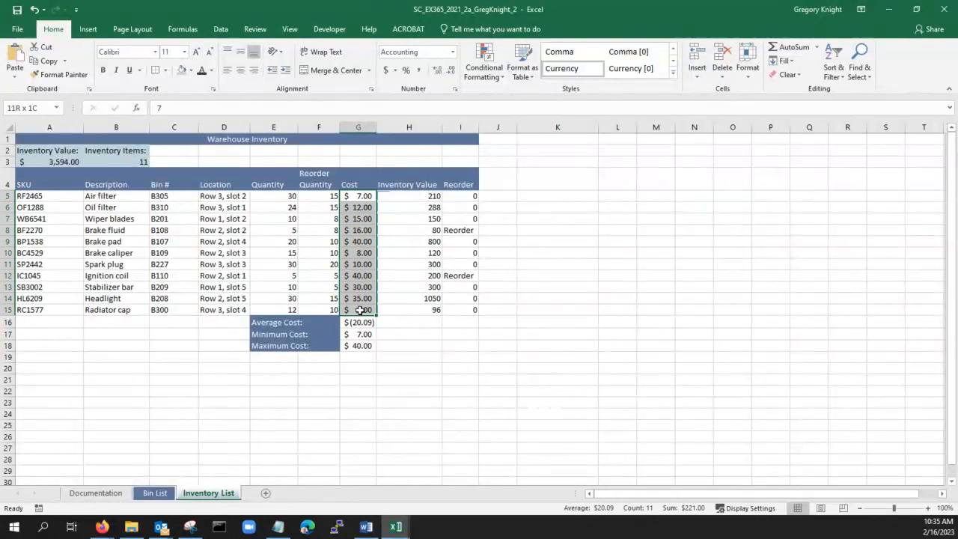
{"action": "key", "text": "alt+Tab"}
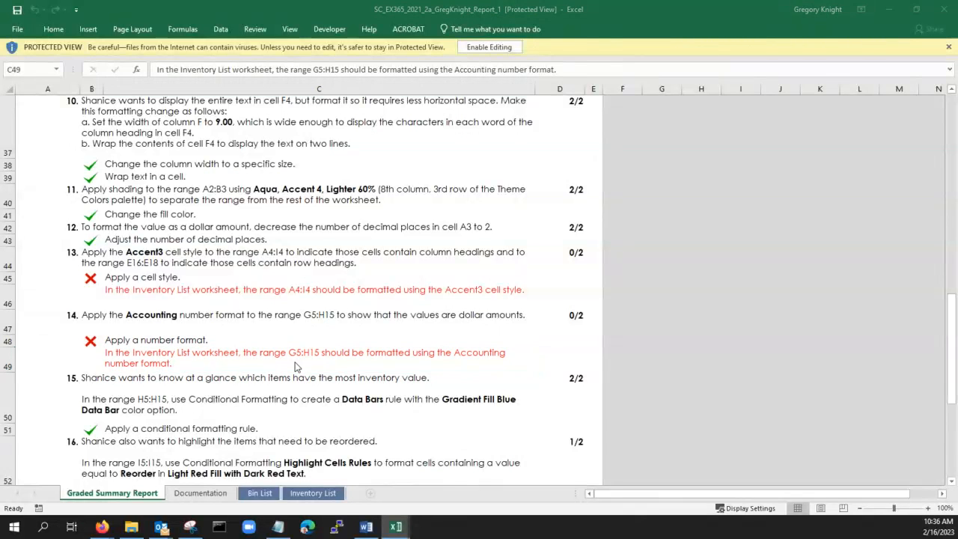
{"action": "key", "text": "alt+Tab"}
- Apply the Accounting number format to the Cost and Inventory Value range G5:H15 in the Inventory List worksheet
{"action": "left_click", "coordinate": [401, 339]}
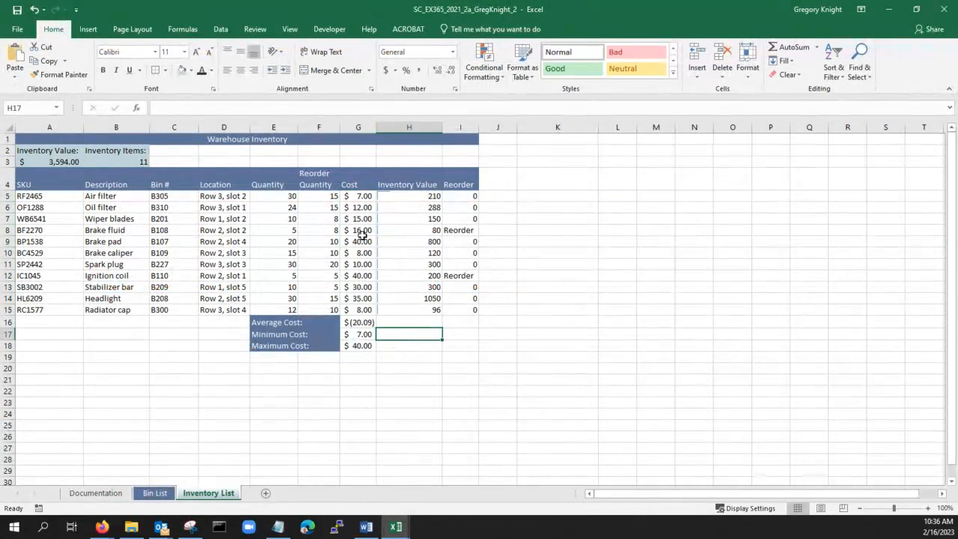
{"action": "left_click_drag", "start_coordinate": [360, 195], "coordinate": [419, 315]}
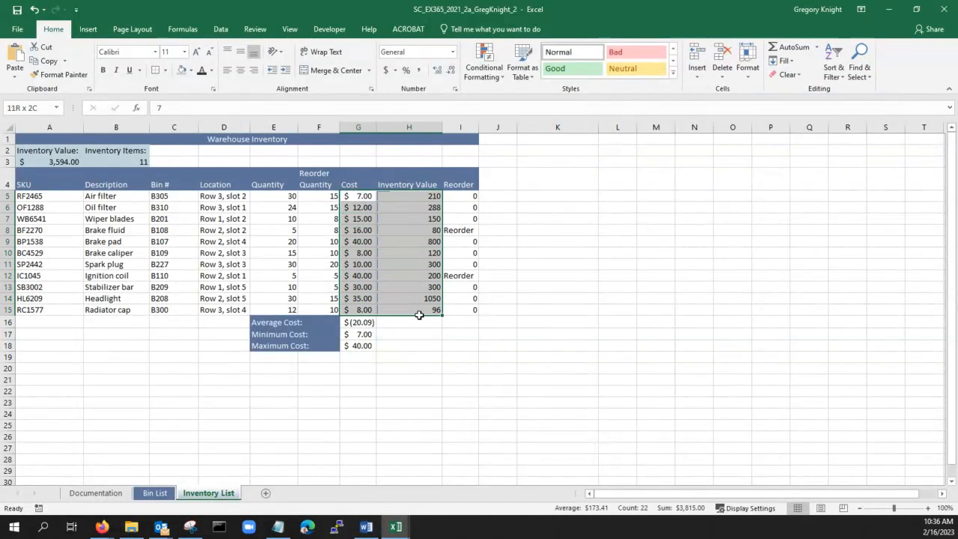
{"action": "left_click", "coordinate": [385, 70]}
{"action": "left_click", "coordinate": [406, 217]}
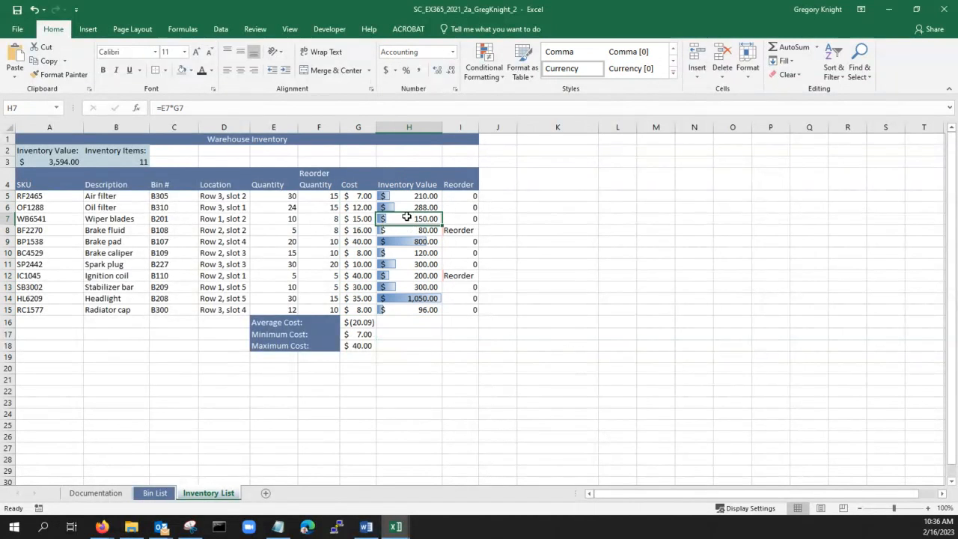
{"action": "left_click", "coordinate": [412, 354]}
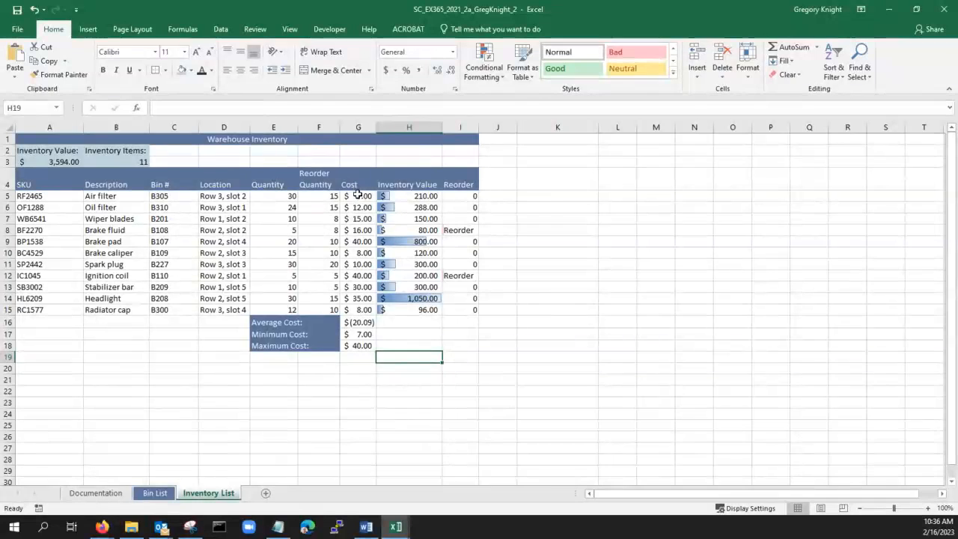
- Check the number format of G5:H15 and examine the graded report's feedback on the remaining tasks, including 16 and 17
{"action": "left_click_drag", "start_coordinate": [360, 196], "coordinate": [417, 311]}
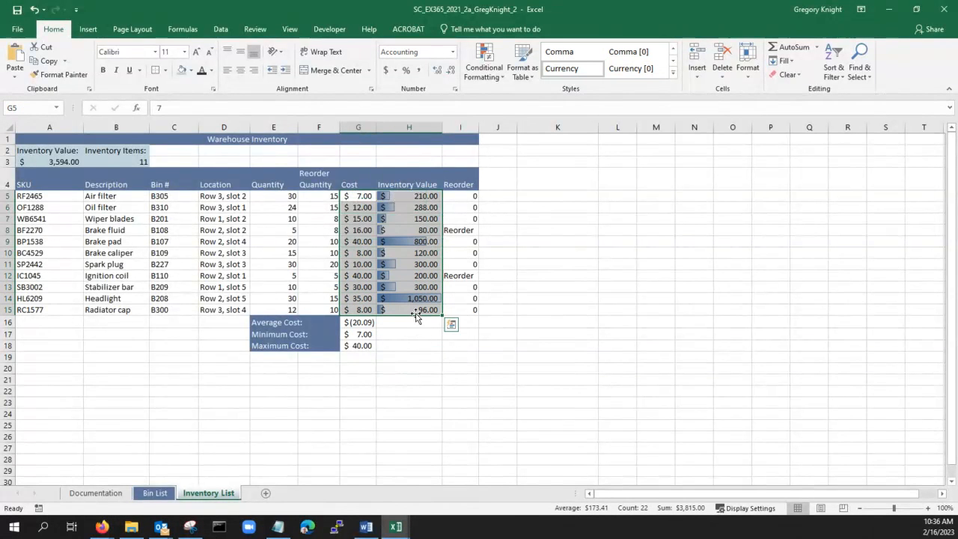
{"action": "key", "text": "alt+Tab"}
{"action": "scroll", "coordinate": [244, 327], "scroll_direction": "down", "scroll_amount": 2}
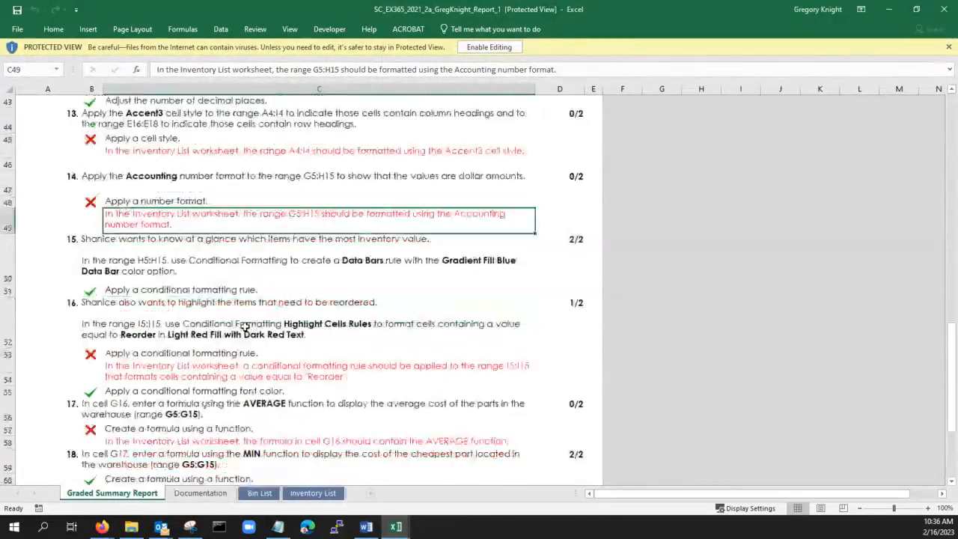
{"action": "scroll", "coordinate": [244, 327], "scroll_direction": "down", "scroll_amount": 1}
{"action": "scroll", "coordinate": [139, 307], "scroll_direction": "down", "scroll_amount": 1}
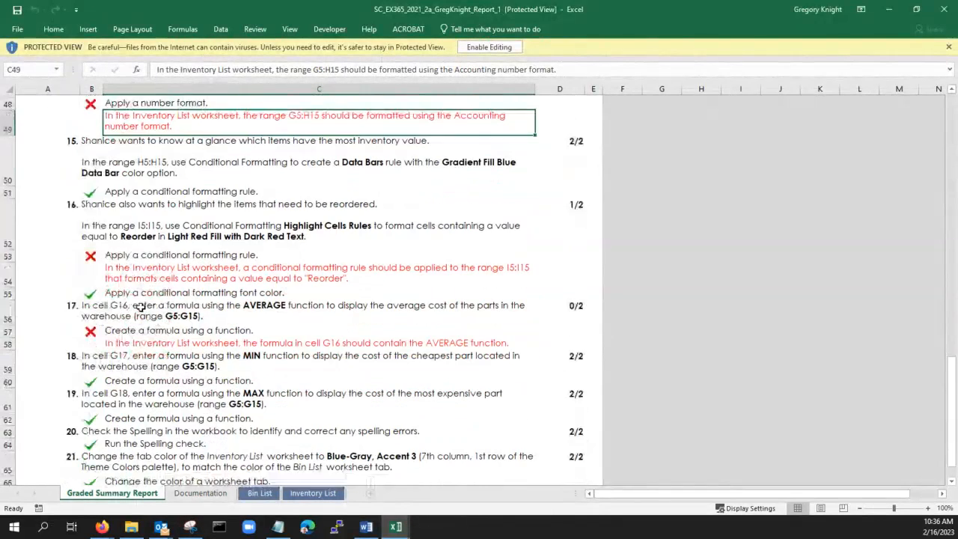
{"action": "scroll", "coordinate": [140, 307], "scroll_direction": "down", "scroll_amount": 1}
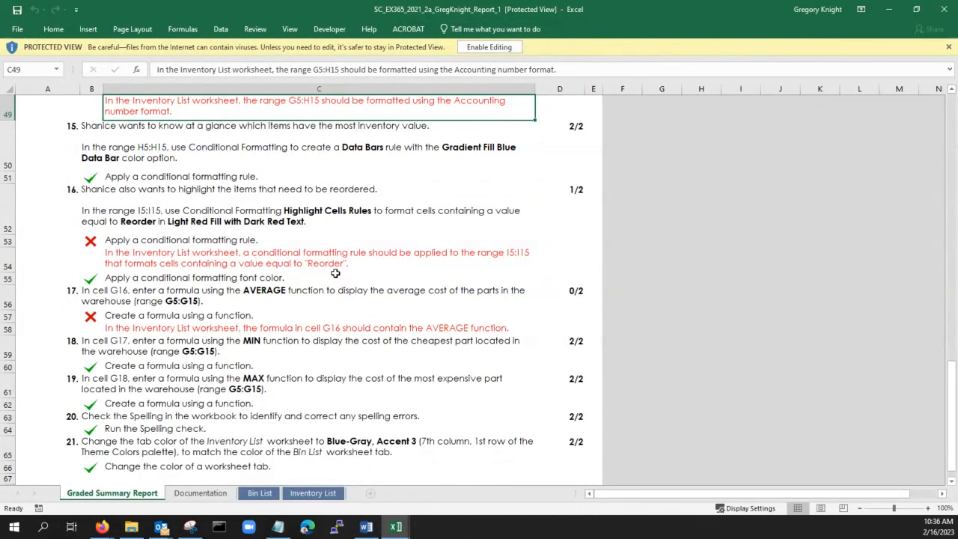
{"action": "key", "text": "alt+Tab"}
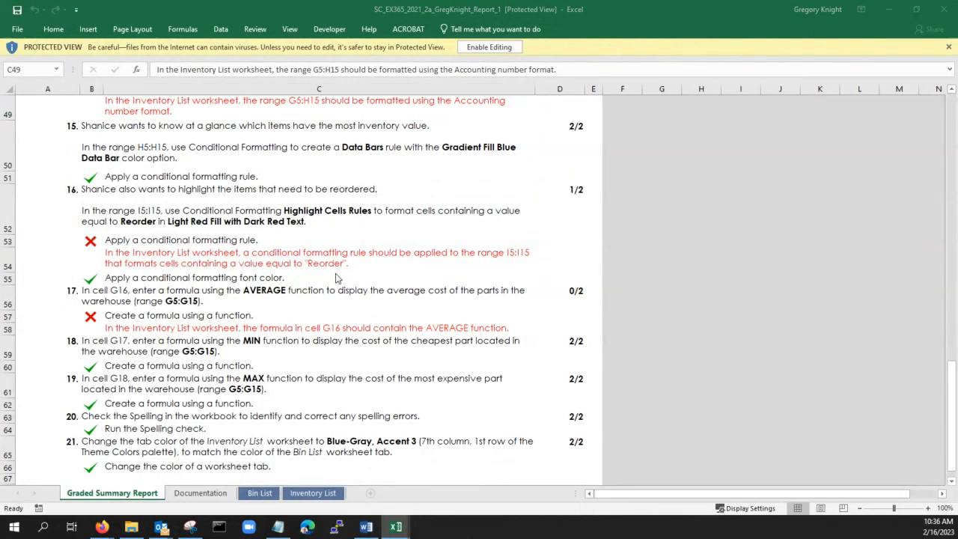
- Add an Equal To highlight rule to I5:I16 that formats cells equal to Reorder in Light Red Fill with Dark Red Text
{"action": "left_click", "coordinate": [303, 268]}
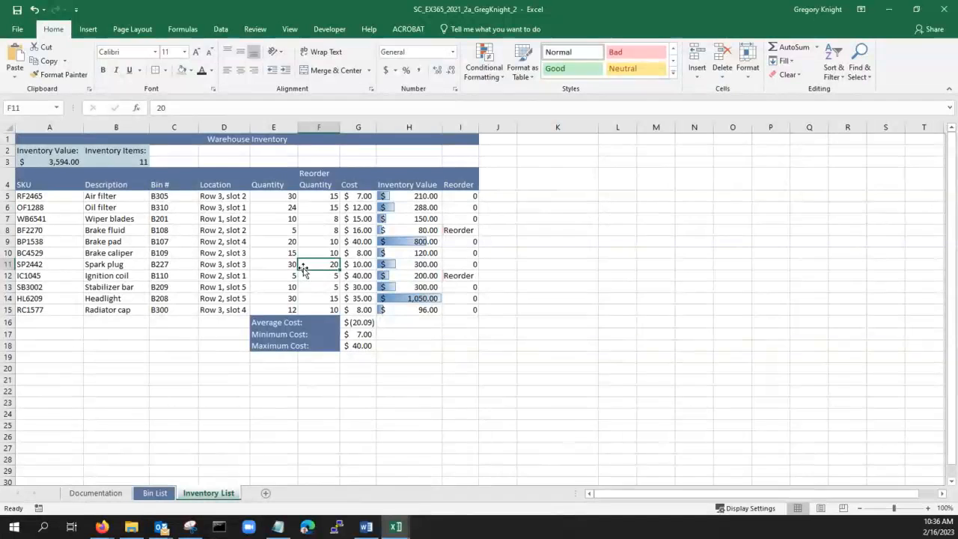
{"action": "left_click", "coordinate": [459, 230]}
{"action": "left_click_drag", "start_coordinate": [457, 195], "coordinate": [467, 323]}
{"action": "left_click", "coordinate": [483, 75]}
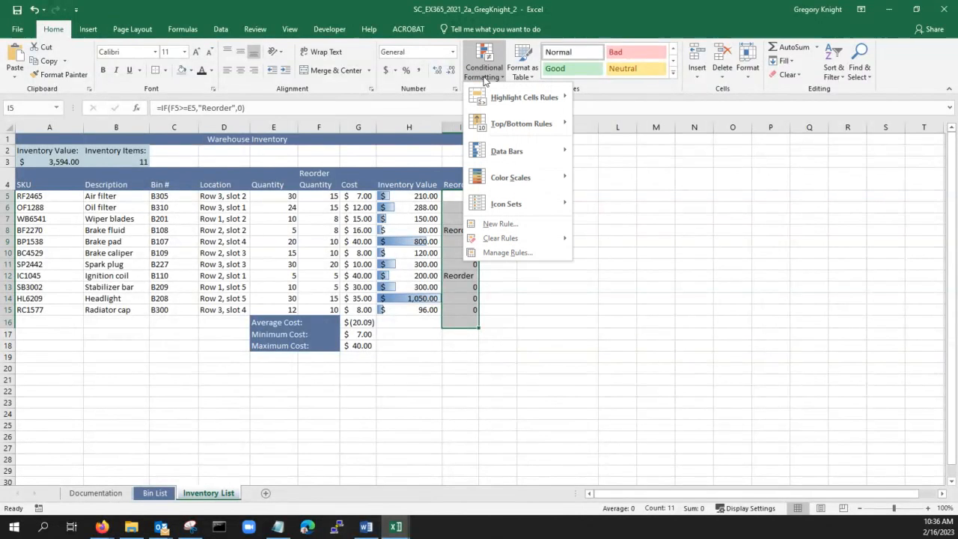
{"action": "mouse_move", "coordinate": [498, 108]}
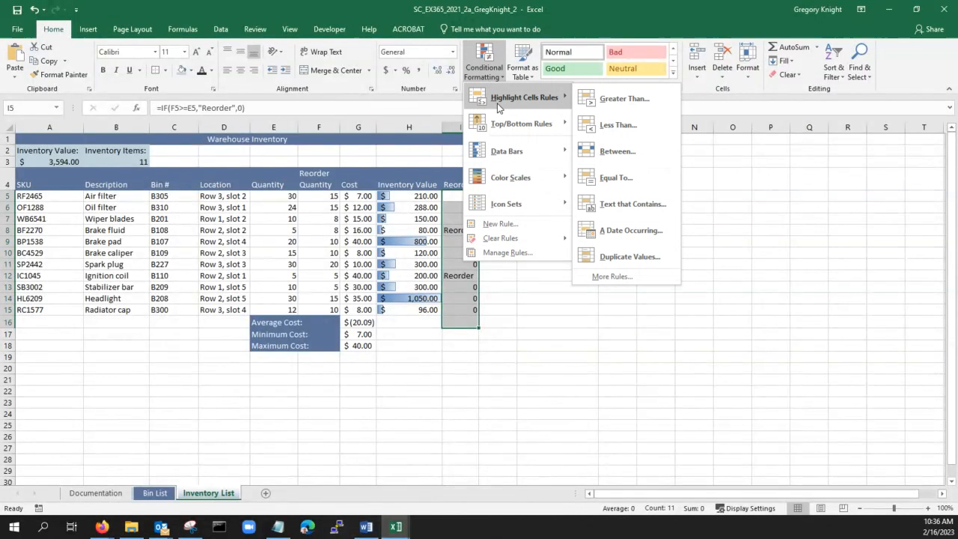
{"action": "left_click", "coordinate": [625, 181]}
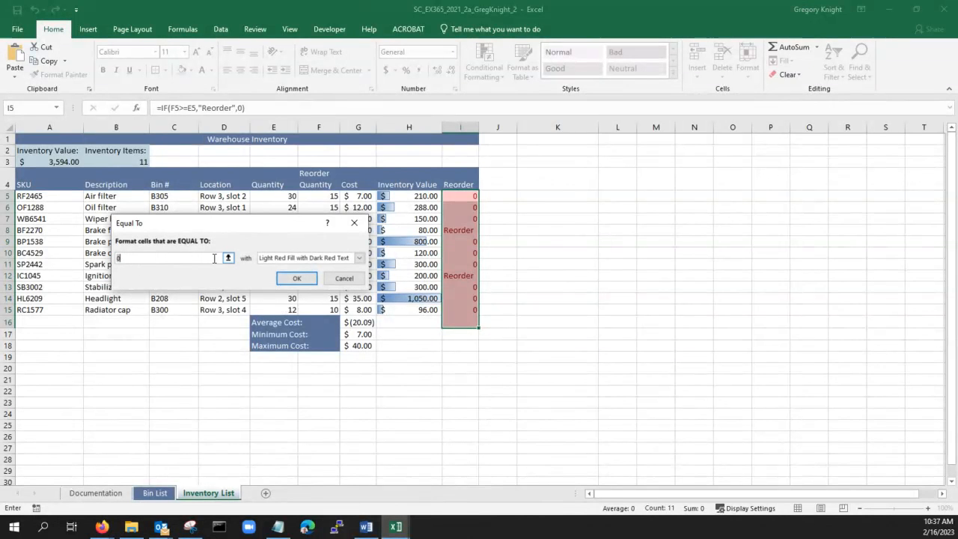
{"action": "key", "text": "BackSpace"}
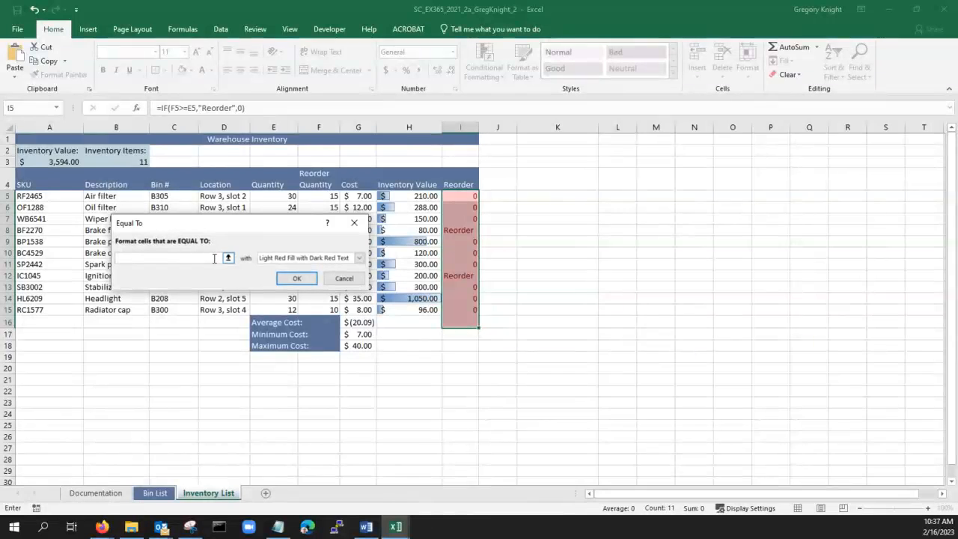
{"action": "type", "text": "Reorder"}
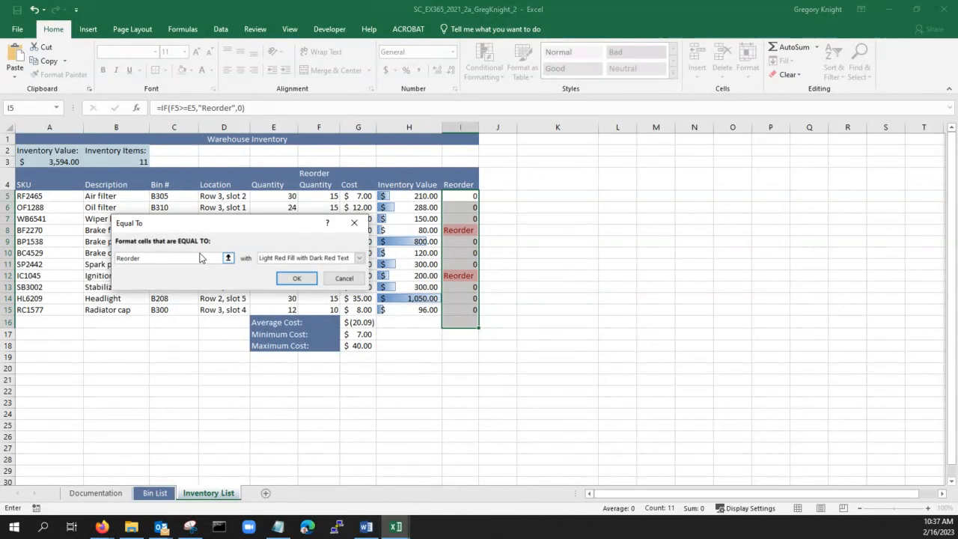
{"action": "left_click", "coordinate": [296, 277]}
{"action": "left_click", "coordinate": [586, 333]}
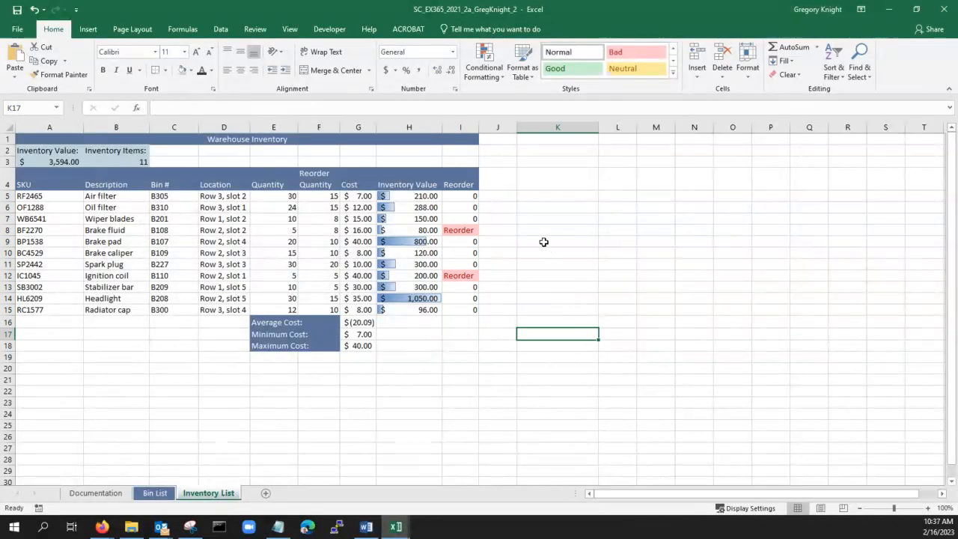
- Examine the graded report's feedback on task 16 and on the AVERAGE formula required in cell G16 for task 17
{"action": "key", "text": "alt+Tab"}
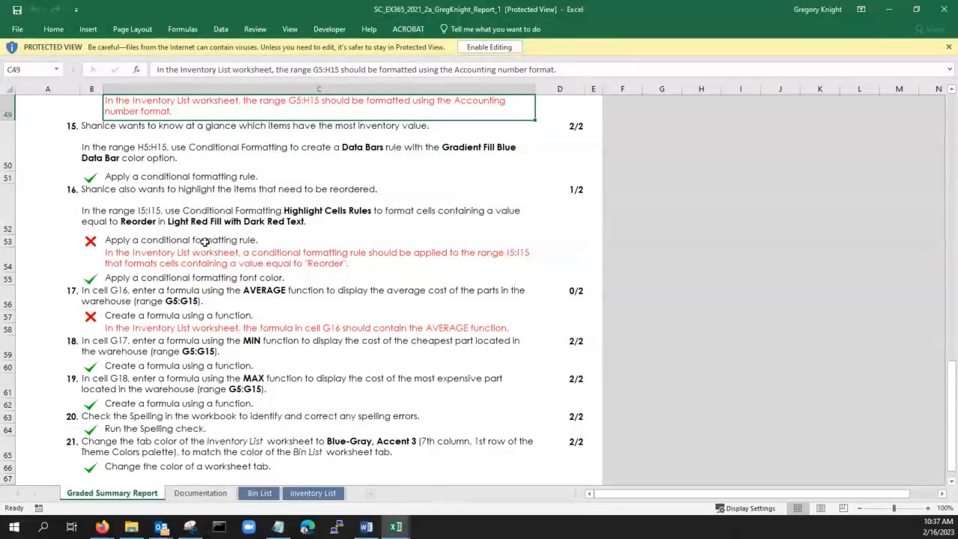
{"action": "left_click", "coordinate": [291, 261]}
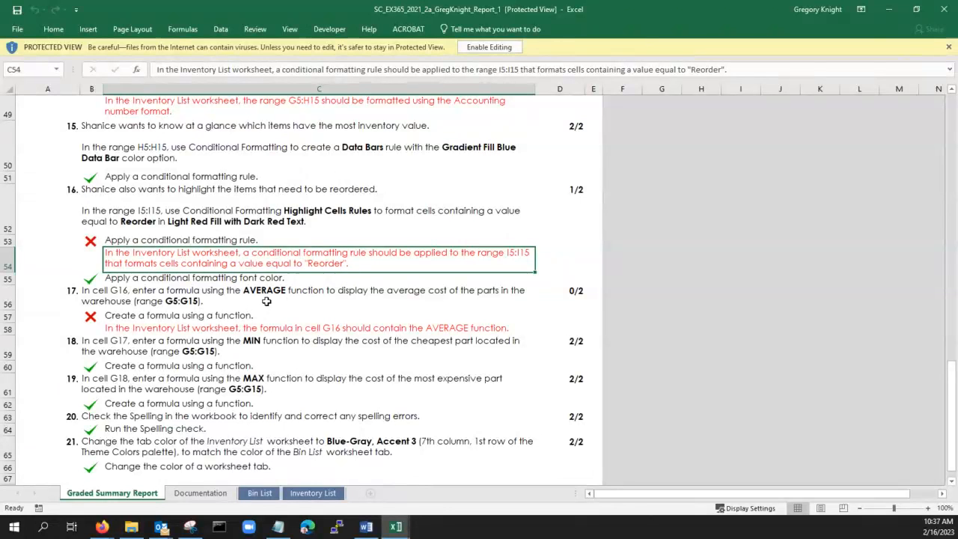
{"action": "scroll", "coordinate": [257, 292], "scroll_direction": "down", "scroll_amount": 2}
{"action": "left_click", "coordinate": [140, 153]}
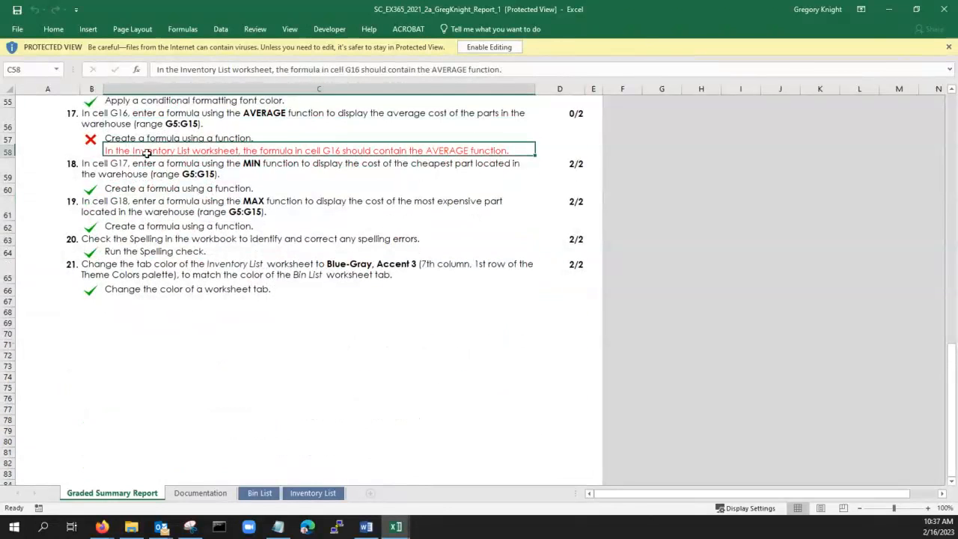
{"action": "scroll", "coordinate": [264, 196], "scroll_direction": "up", "scroll_amount": 2}
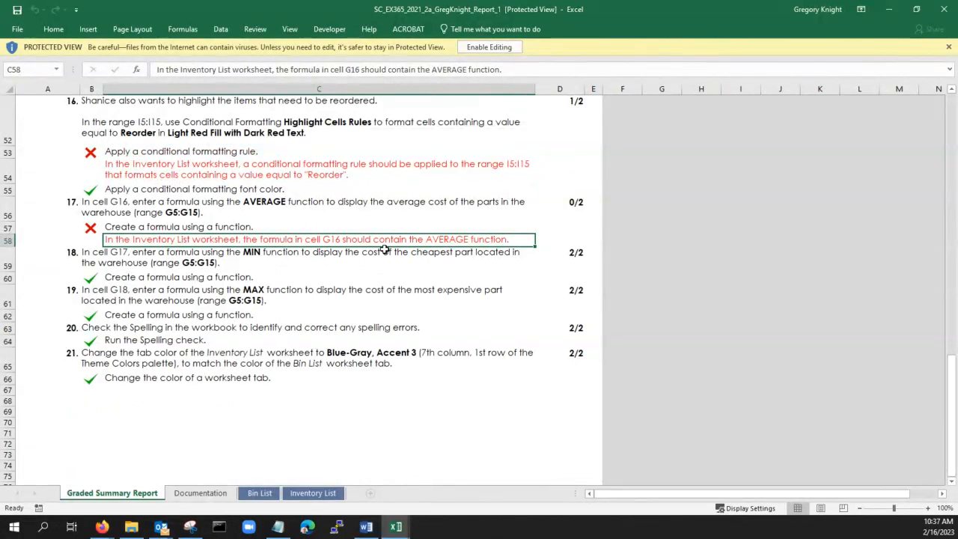
{"action": "left_click", "coordinate": [343, 256]}
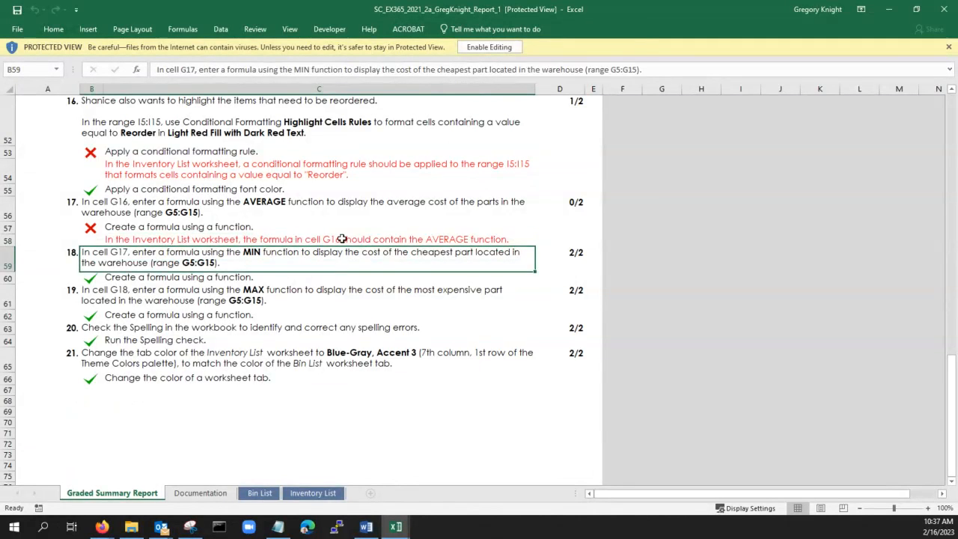
{"action": "left_click", "coordinate": [342, 238]}
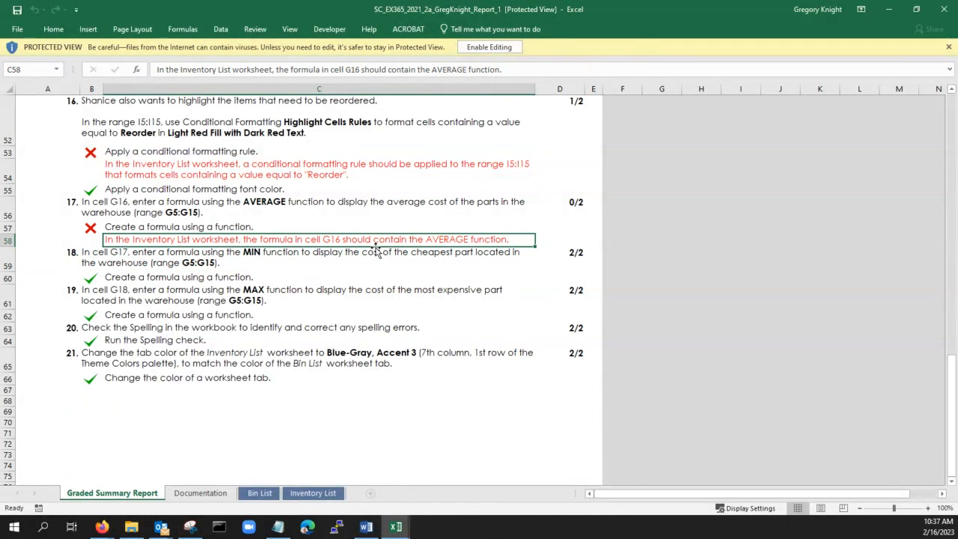
- Replace the Average Cost formula in G16 of the Inventory List worksheet with =AVERAGE(G5:G15)
{"action": "key", "text": "alt+Tab"}
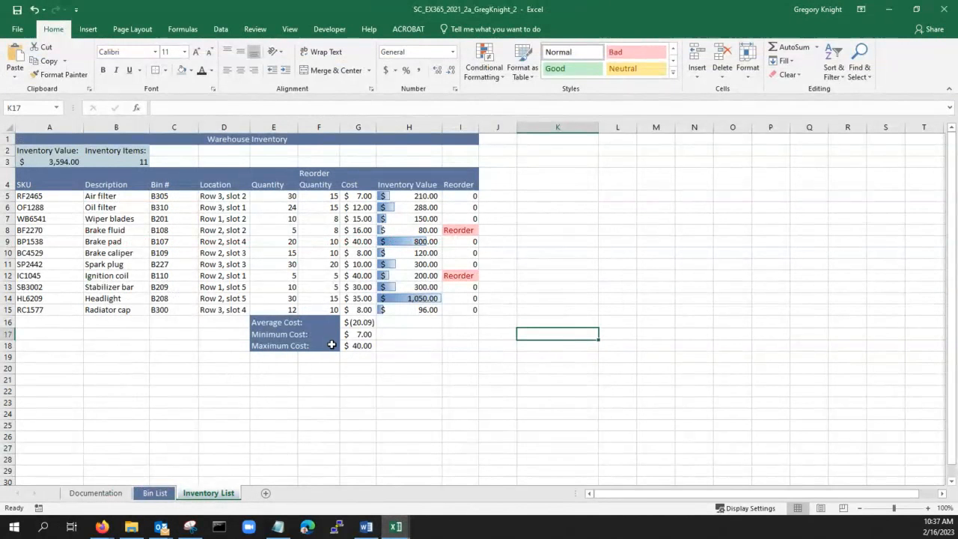
{"action": "left_click", "coordinate": [356, 325]}
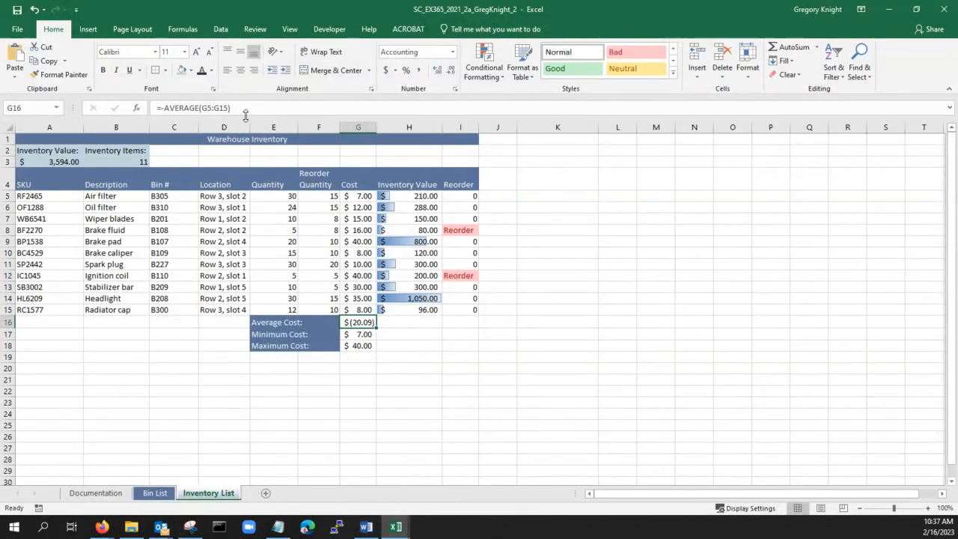
{"action": "key", "text": "BackSpace"}
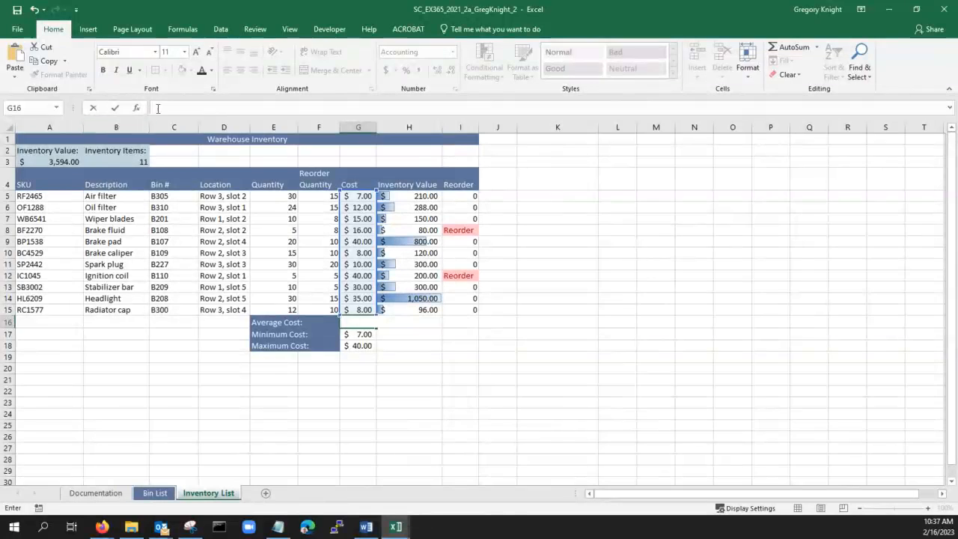
{"action": "left_click", "coordinate": [163, 106]}
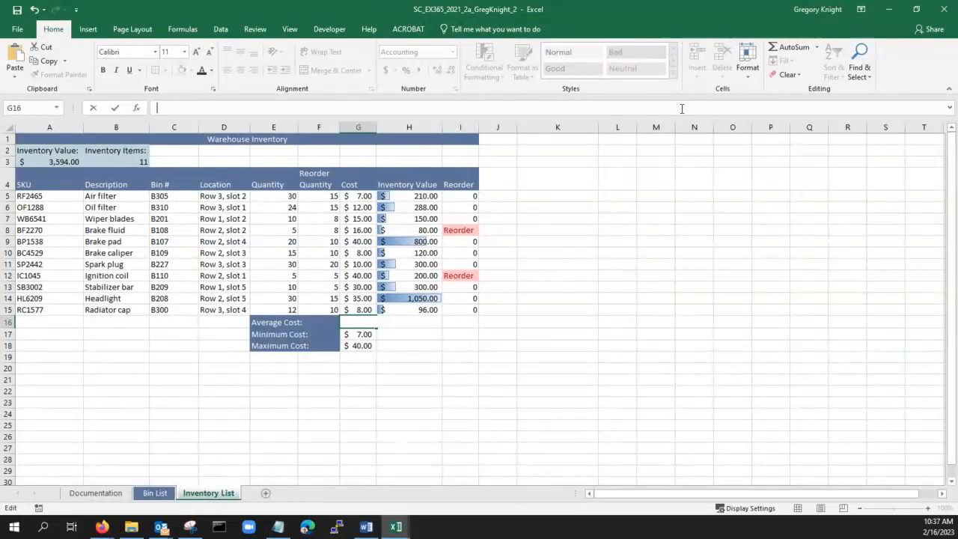
{"action": "left_click", "coordinate": [818, 49]}
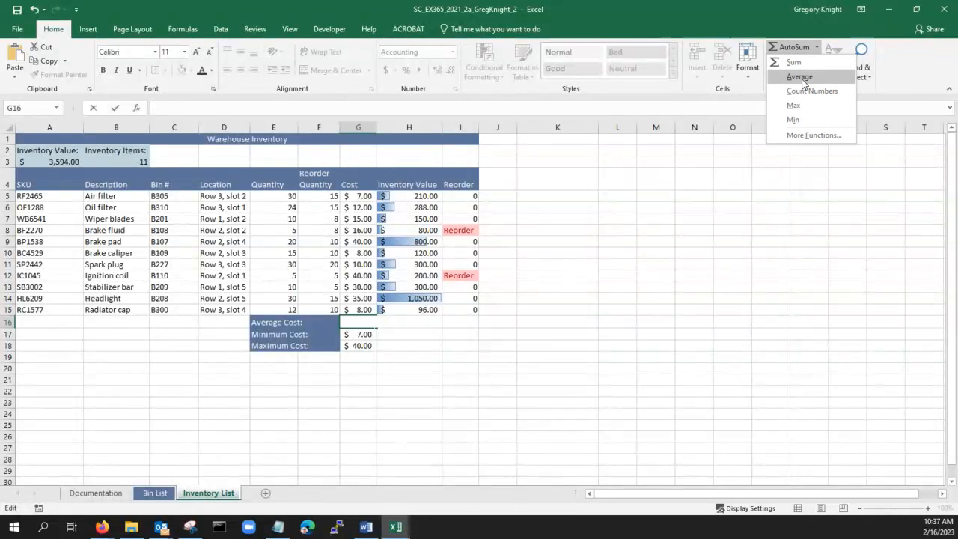
{"action": "left_click", "coordinate": [802, 80]}
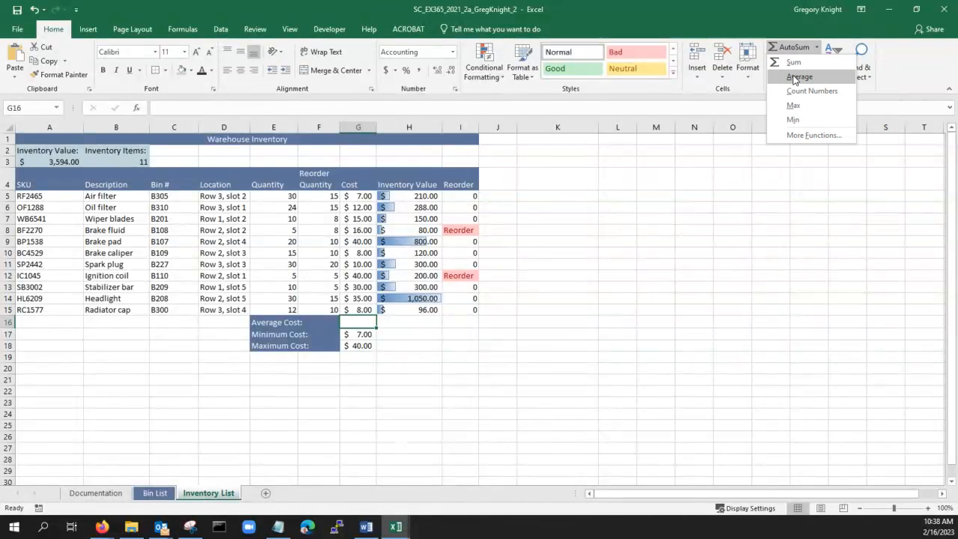
{"action": "left_click", "coordinate": [795, 77]}
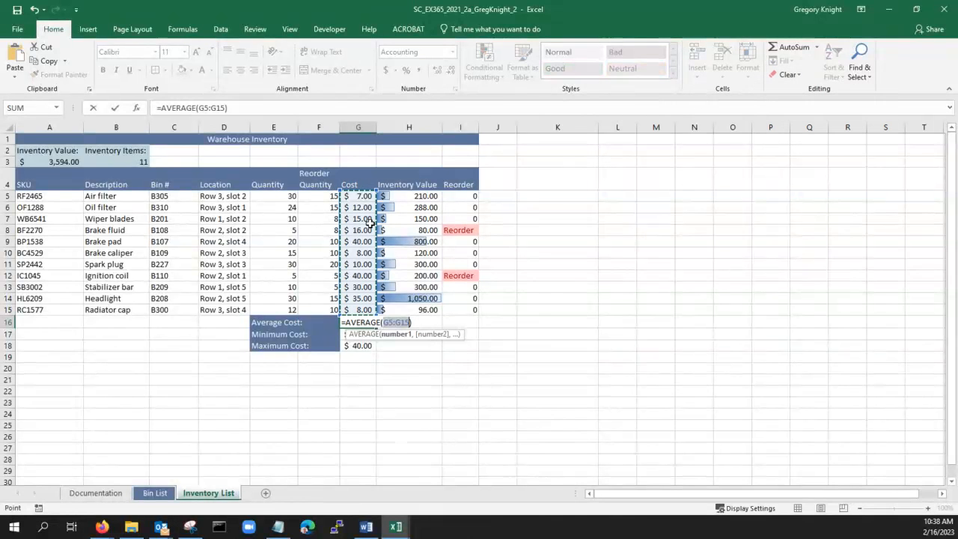
{"action": "key", "text": "Return"}
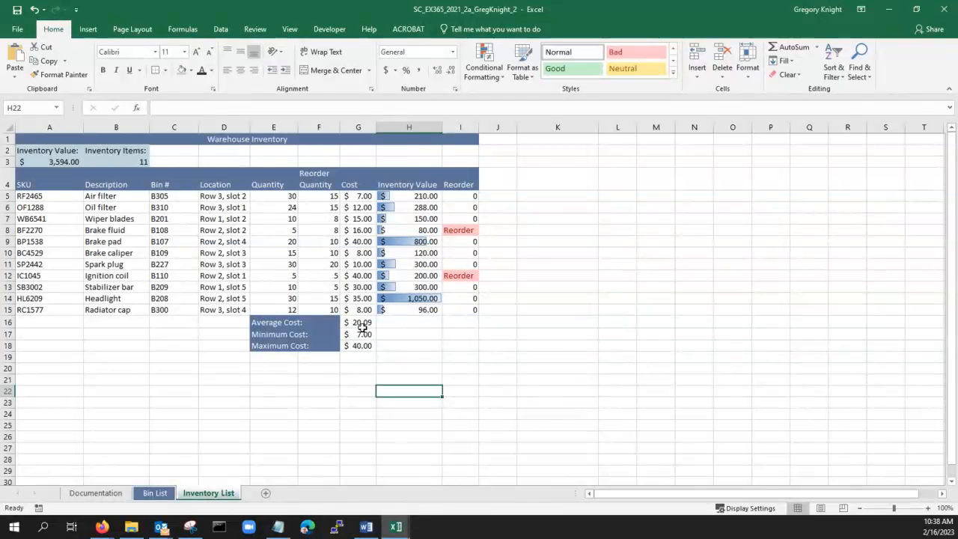
{"action": "left_click", "coordinate": [363, 325]}
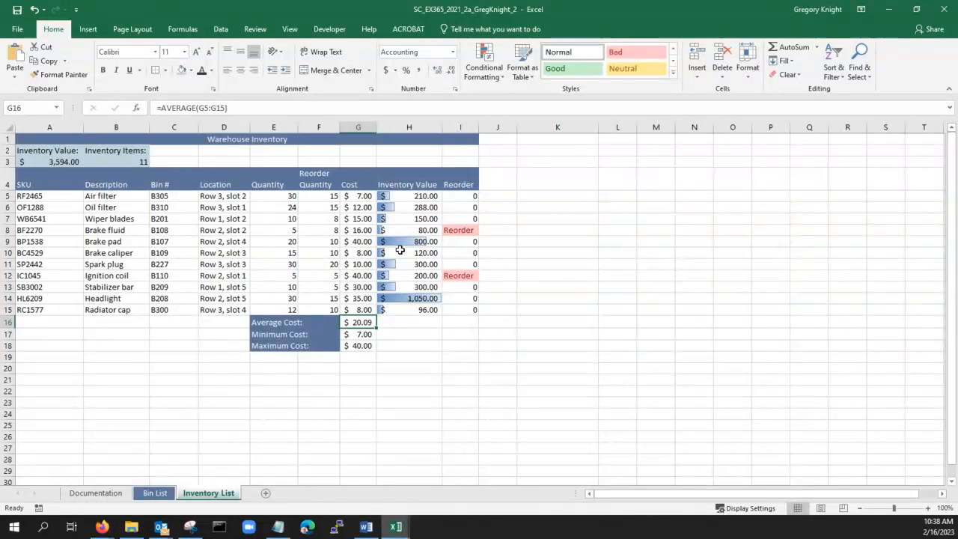
{"action": "left_click", "coordinate": [507, 241]}
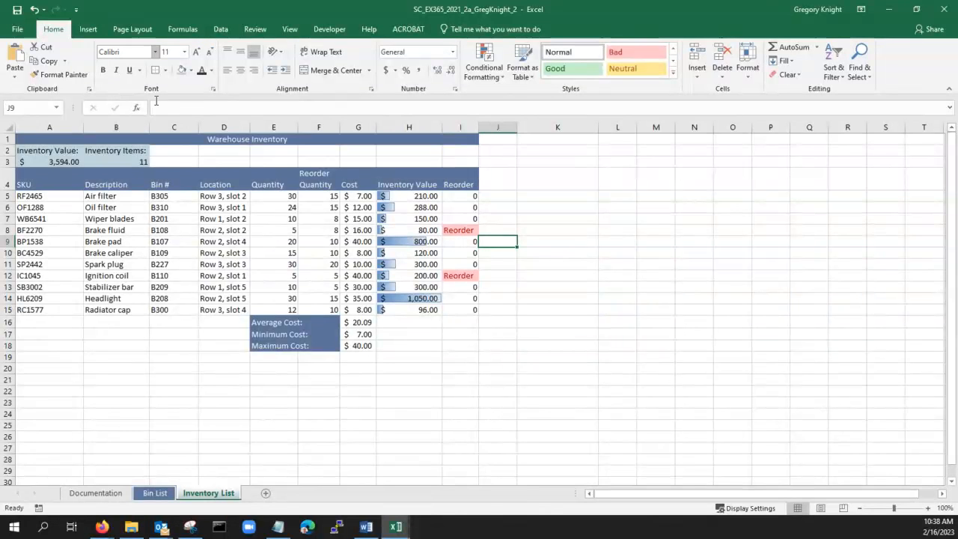
- Review the whole Graded Summary Report for any other missed tasks, from the last task back to the first
{"action": "key", "text": "alt+Tab"}
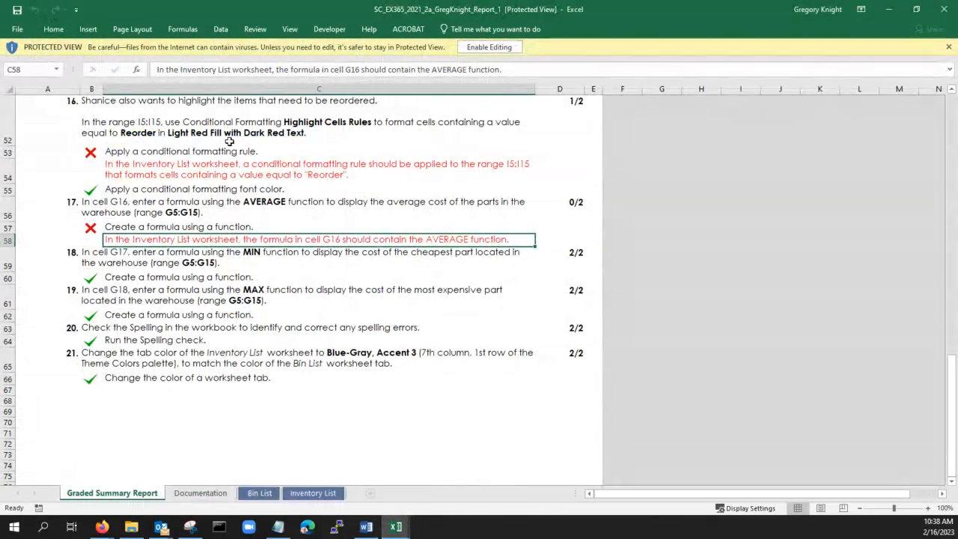
{"action": "scroll", "coordinate": [234, 212], "scroll_direction": "up", "scroll_amount": 2}
{"action": "scroll", "coordinate": [234, 211], "scroll_direction": "up", "scroll_amount": 2}
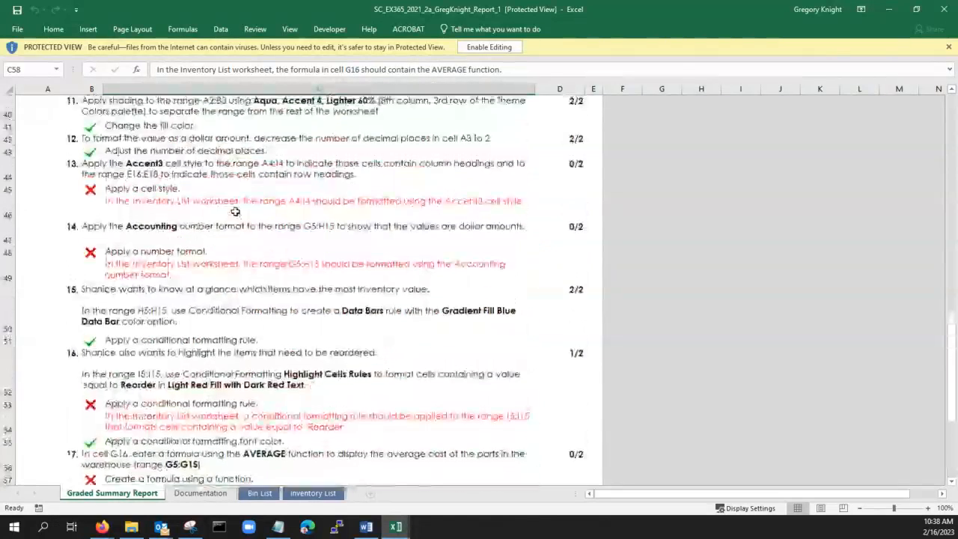
{"action": "scroll", "coordinate": [239, 210], "scroll_direction": "down", "scroll_amount": 5}
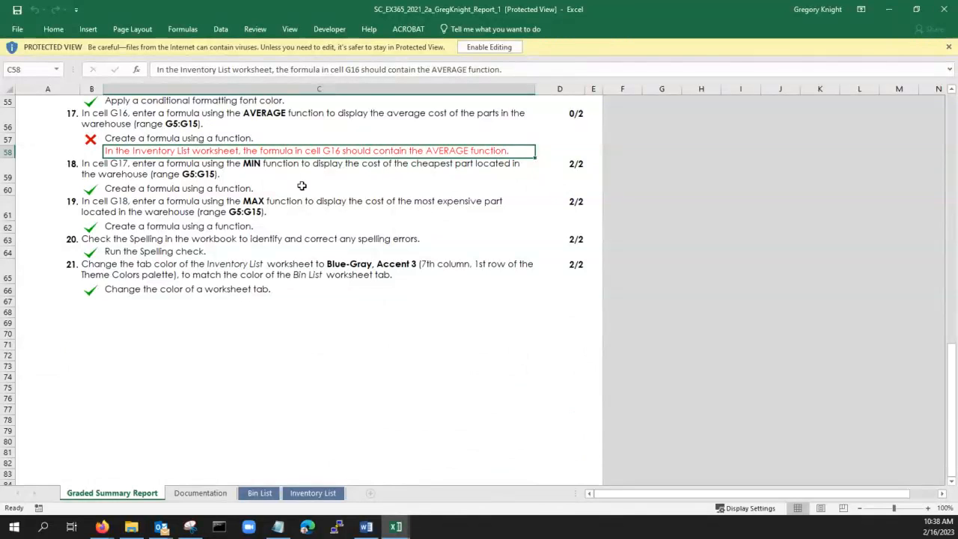
{"action": "scroll", "coordinate": [301, 187], "scroll_direction": "up", "scroll_amount": 2}
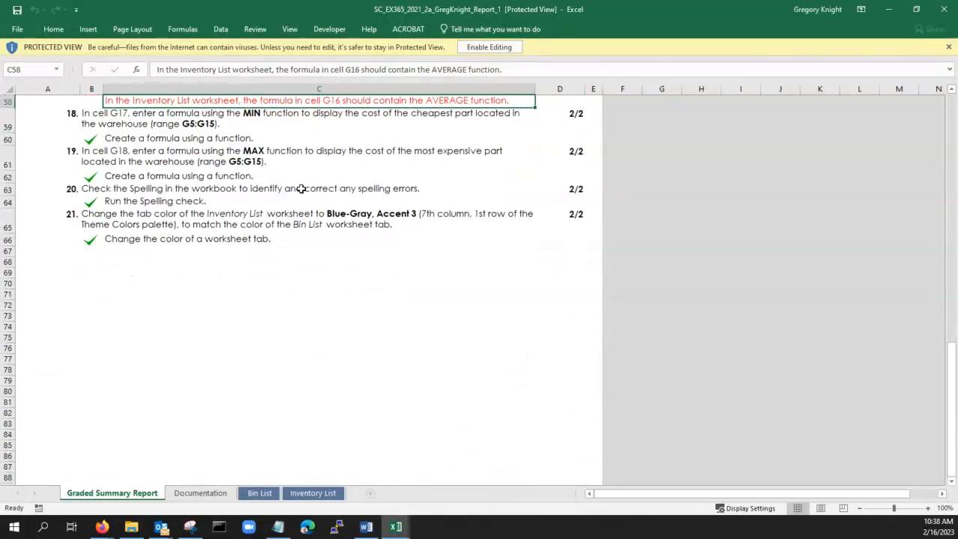
{"action": "scroll", "coordinate": [329, 291], "scroll_direction": "down", "scroll_amount": 15}
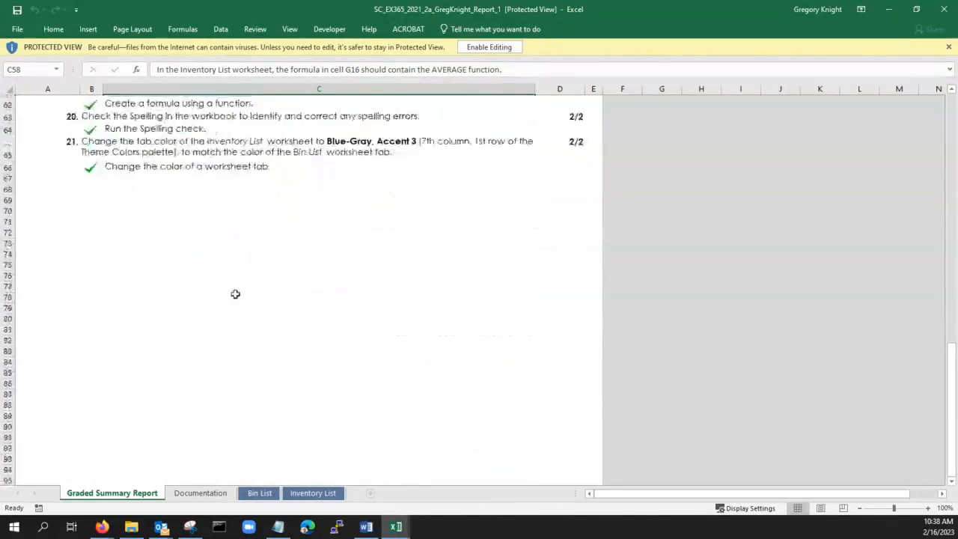
{"action": "scroll", "coordinate": [259, 267], "scroll_direction": "up", "scroll_amount": 20}
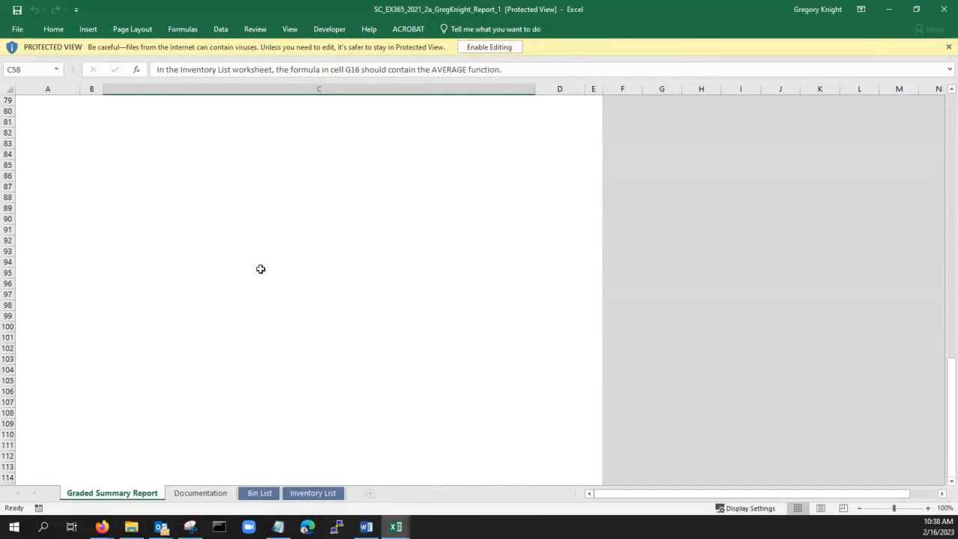
{"action": "scroll", "coordinate": [615, 82], "scroll_direction": "up", "scroll_amount": 13}
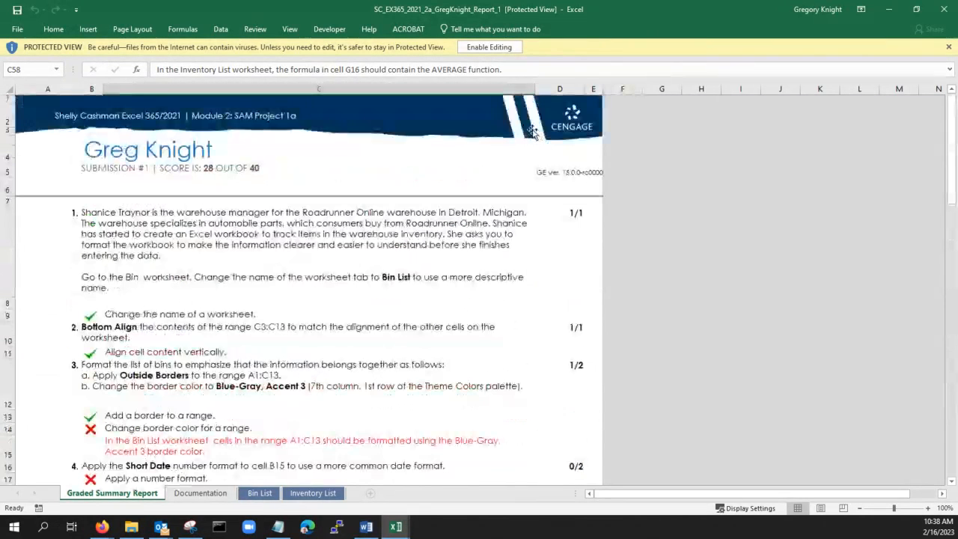
- Minimize the graded report and save the corrected inventory workbook
{"action": "left_click", "coordinate": [885, 9]}
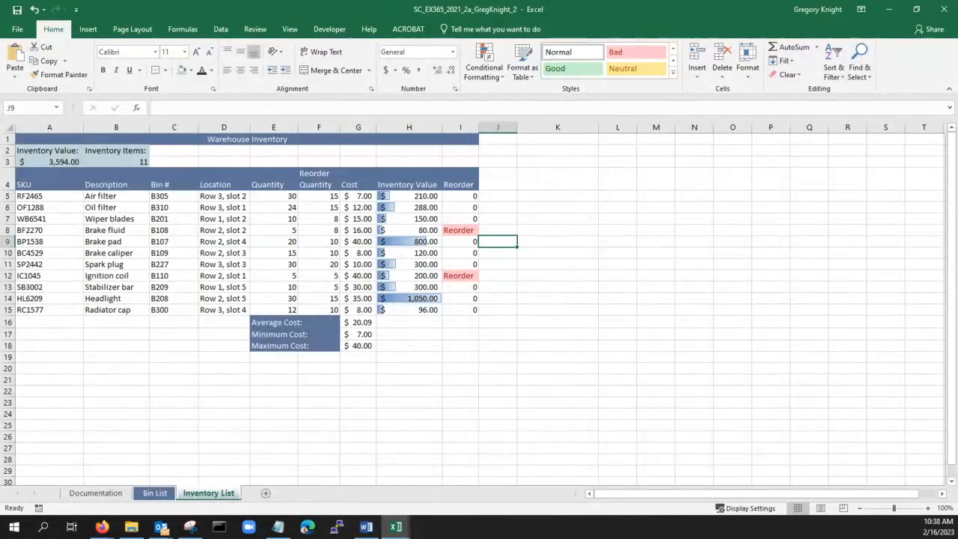
{"action": "left_click", "coordinate": [17, 10]}
{"action": "left_click", "coordinate": [286, 426]}
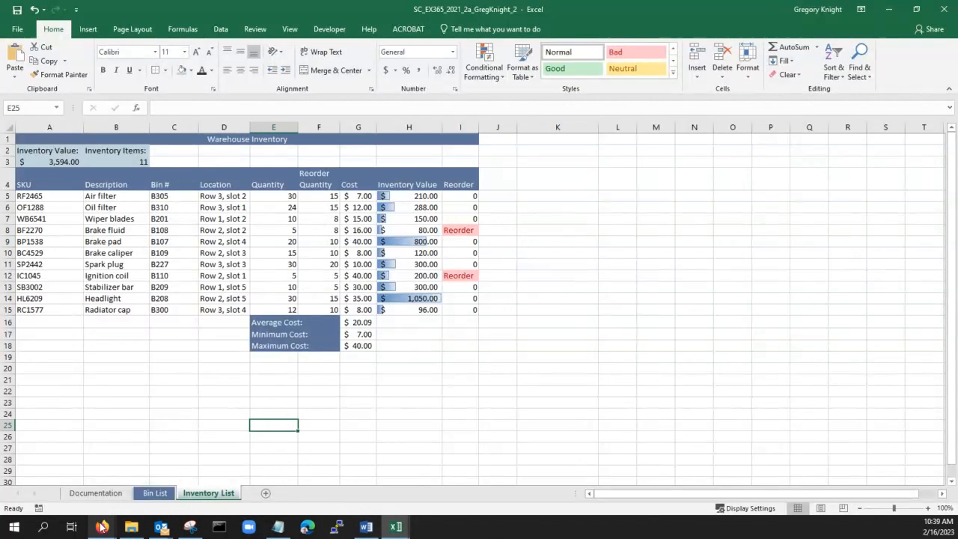
- Switch to the MindTap project page in Firefox and try to browse for a file to save to SAM
{"action": "mouse_move", "coordinate": [103, 527]}
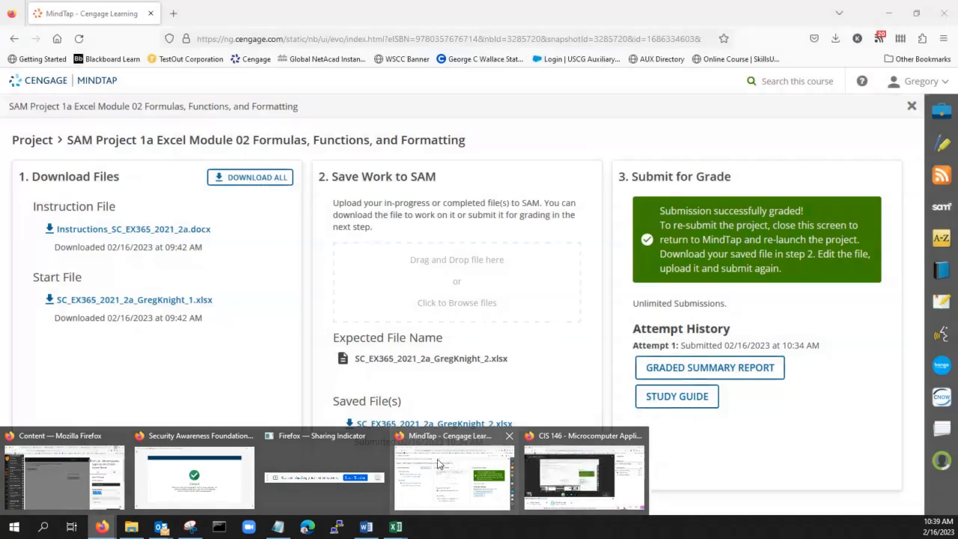
{"action": "left_click", "coordinate": [443, 462]}
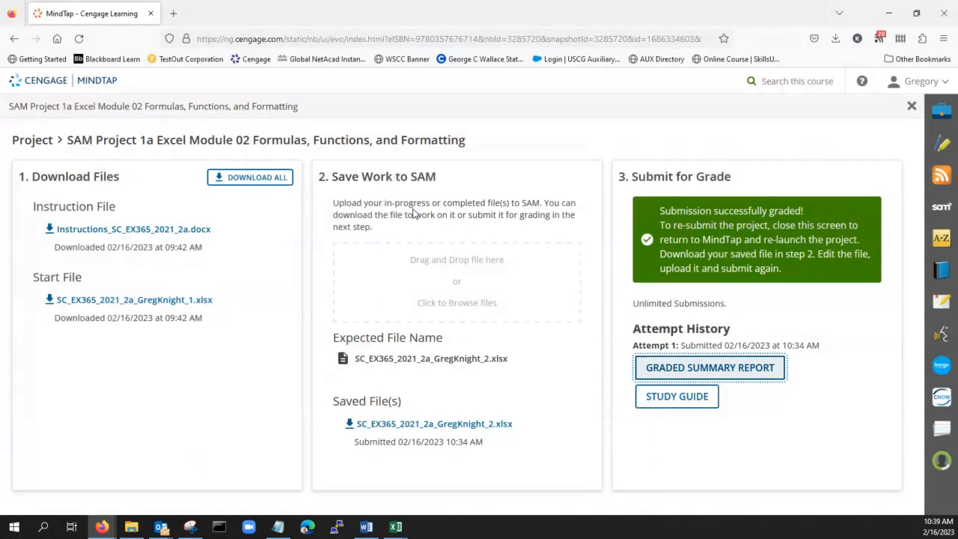
{"action": "left_click", "coordinate": [433, 294]}
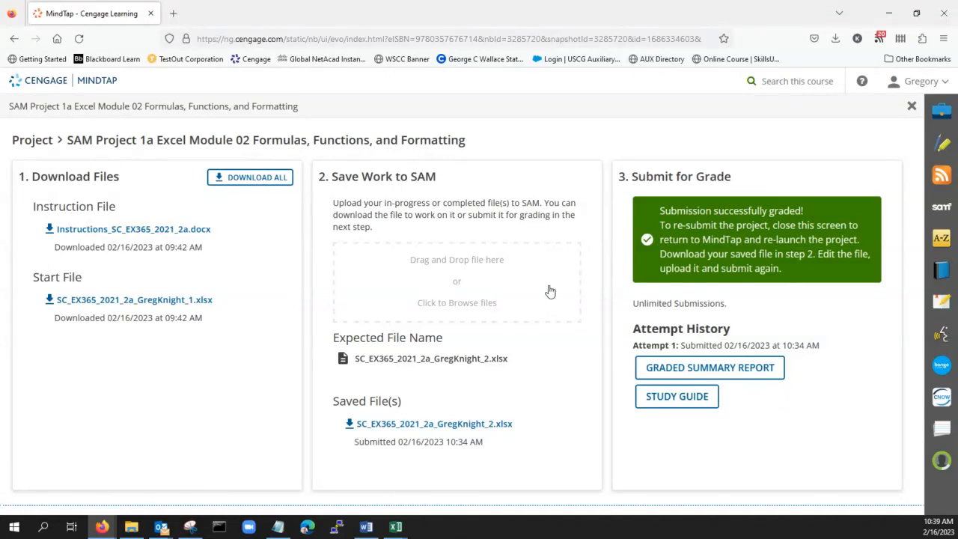
- Close the graded project page and relaunch SAM Project 1a Excel Module 02 from the Apply It folder
{"action": "left_click", "coordinate": [910, 107]}
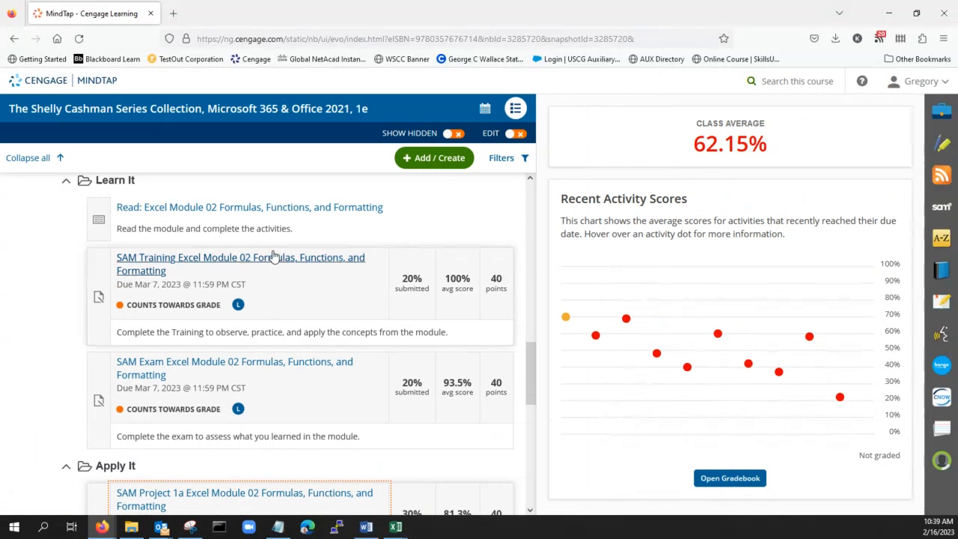
{"action": "scroll", "coordinate": [173, 308], "scroll_direction": "down", "scroll_amount": 3}
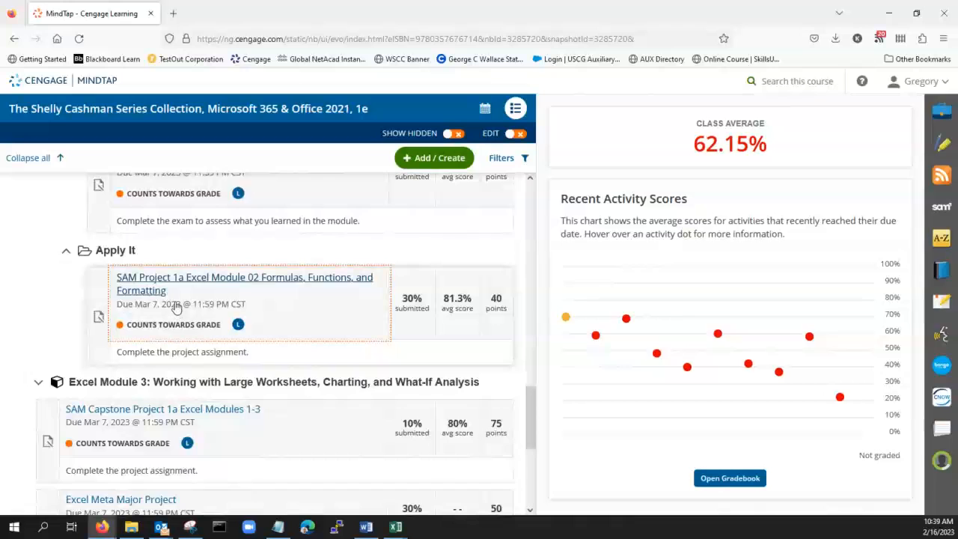
{"action": "left_click", "coordinate": [138, 289]}
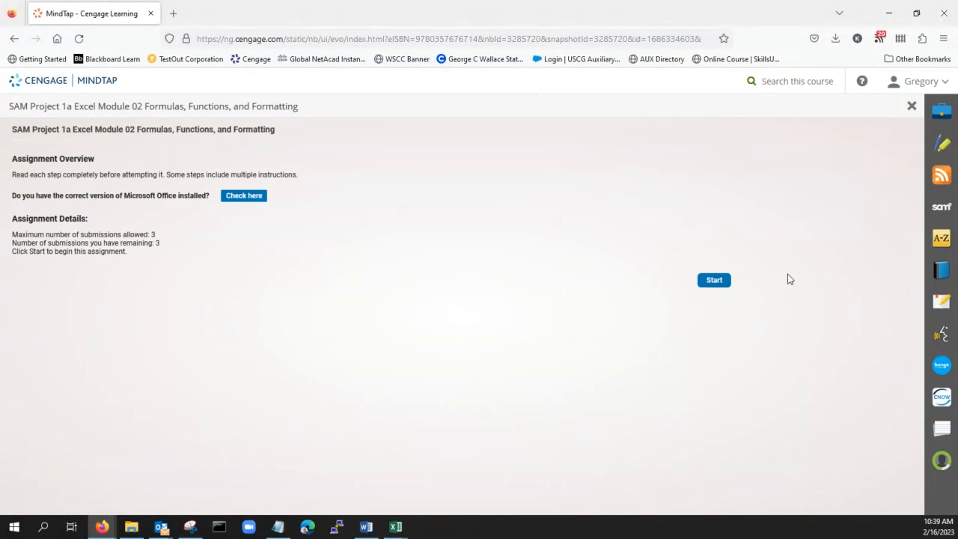
{"action": "left_click", "coordinate": [715, 280]}
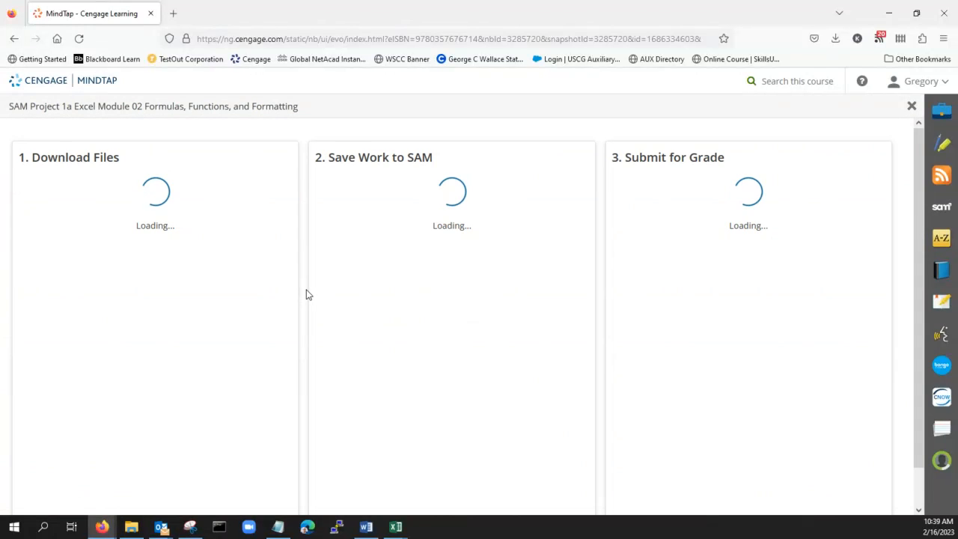
- Upload the corrected SC_EX365_2021_2a workbook ending in _2 from the Downloads folder to SAM
{"action": "left_click", "coordinate": [451, 288]}
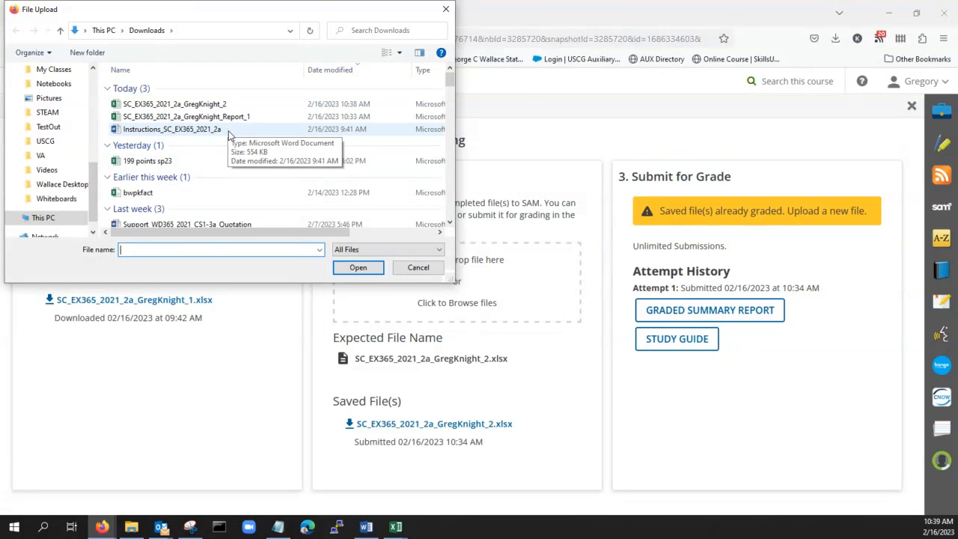
{"action": "left_click", "coordinate": [244, 104]}
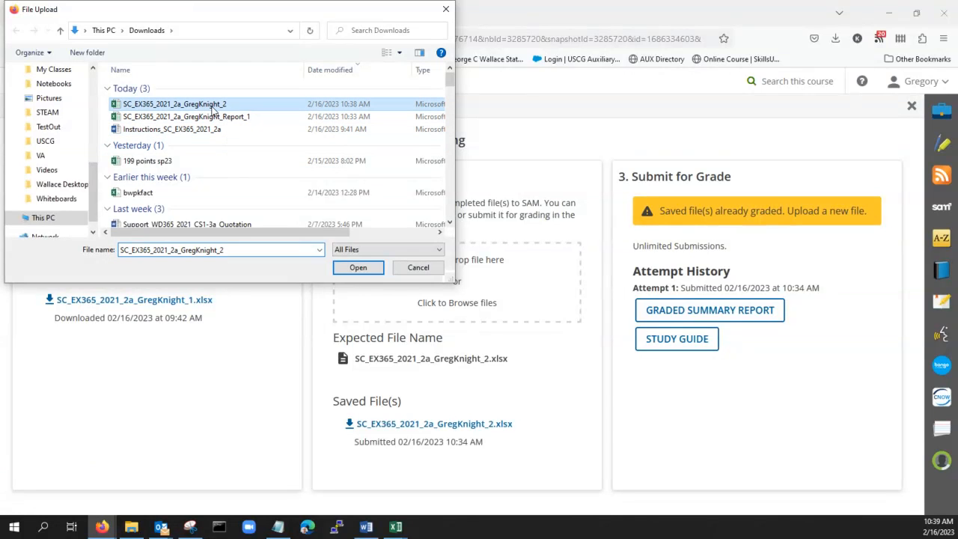
{"action": "left_click", "coordinate": [348, 271]}
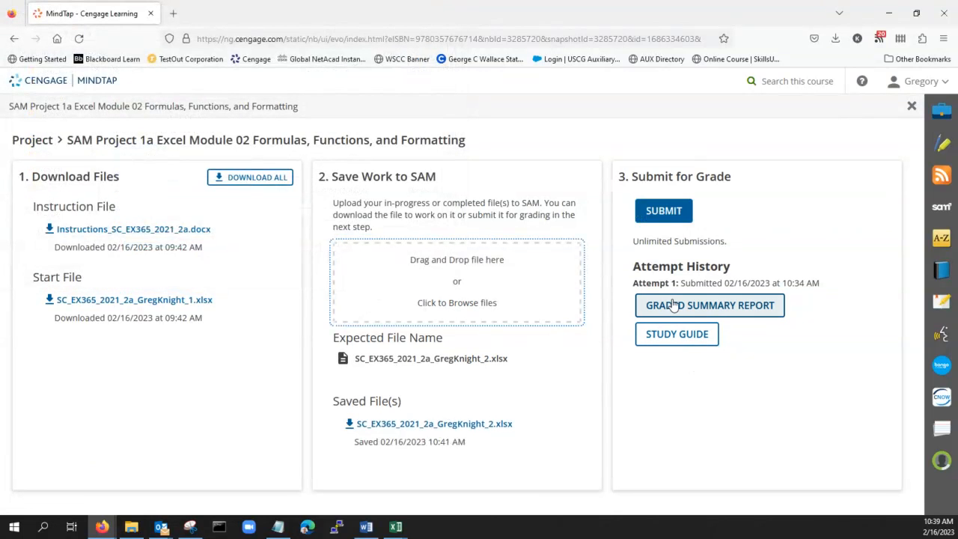
- Submit the uploaded workbook for grading and open the graded summary report for the second attempt
{"action": "left_click", "coordinate": [663, 211]}
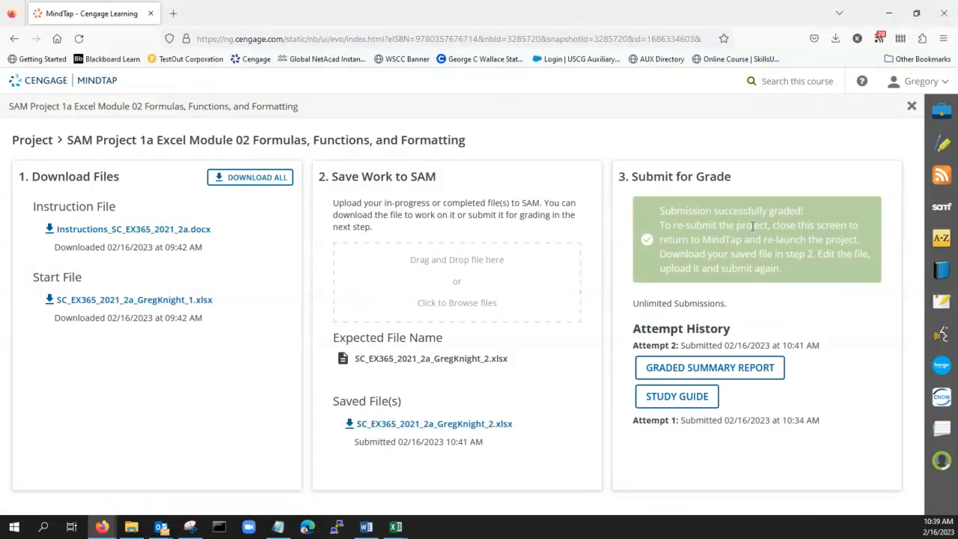
{"action": "left_click", "coordinate": [663, 367]}
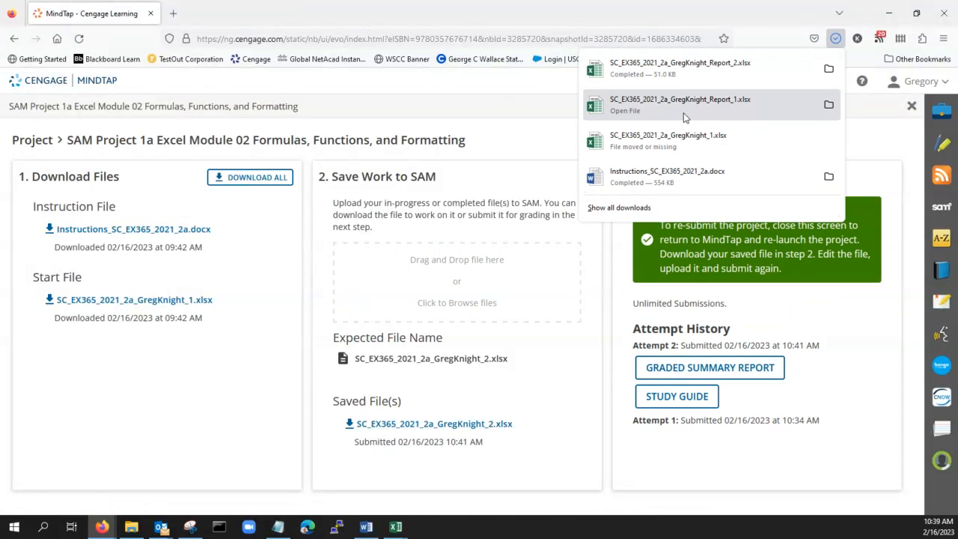
{"action": "left_click", "coordinate": [675, 65]}
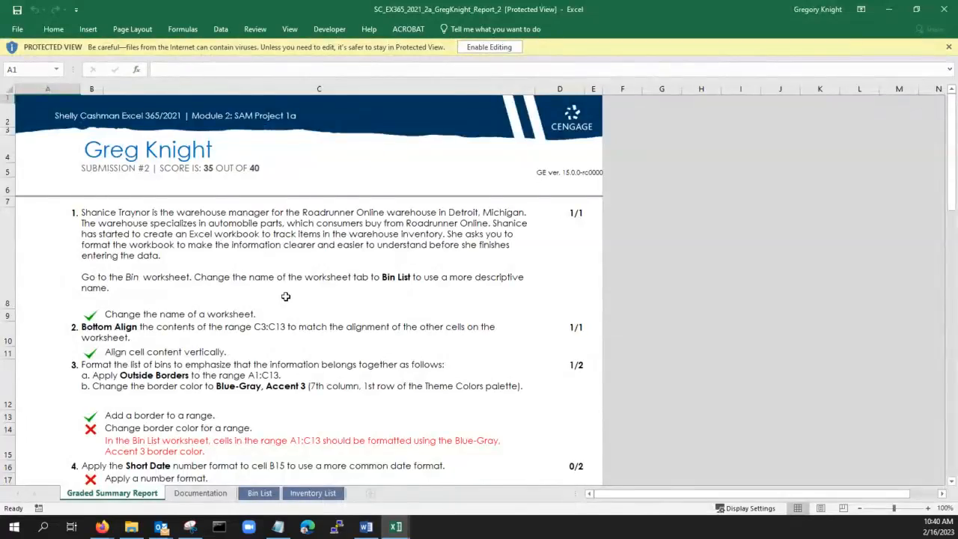
- Examine the graded summary report for items still marked wrong, including the Inventory List title formatting in item 6
{"action": "scroll", "coordinate": [286, 296], "scroll_direction": "down", "scroll_amount": 6}
{"action": "scroll", "coordinate": [285, 296], "scroll_direction": "down", "scroll_amount": 12}
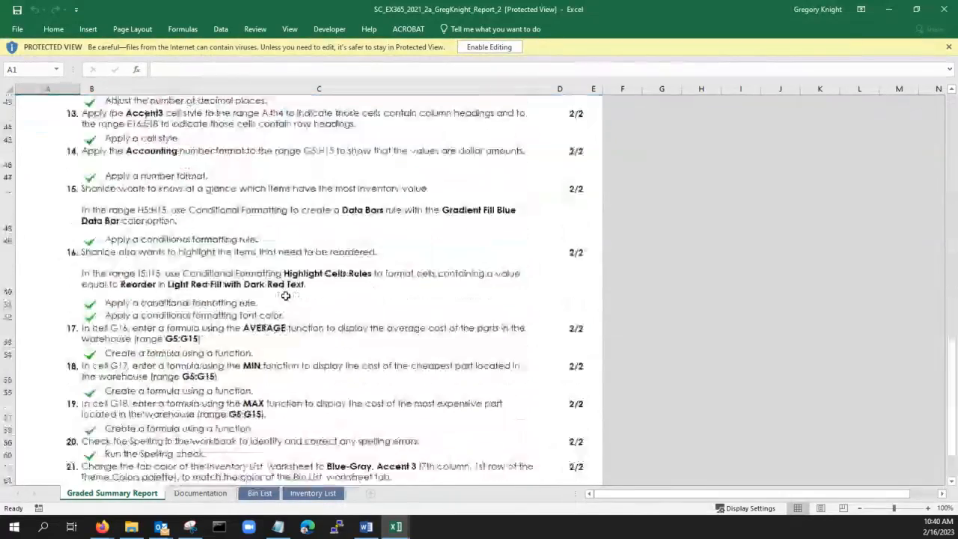
{"action": "scroll", "coordinate": [285, 296], "scroll_direction": "up", "scroll_amount": 18}
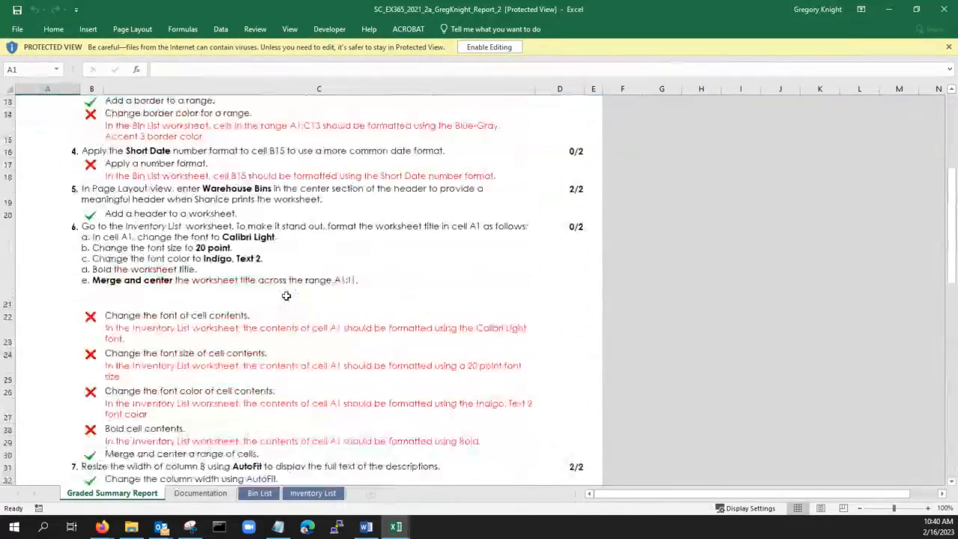
{"action": "scroll", "coordinate": [238, 343], "scroll_direction": "down", "scroll_amount": 5}
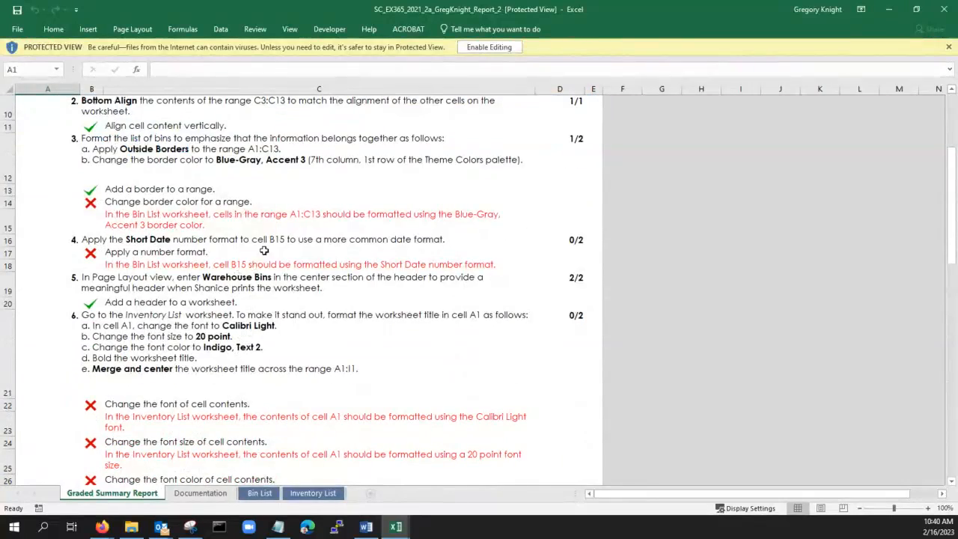
{"action": "scroll", "coordinate": [240, 230], "scroll_direction": "down", "scroll_amount": 2}
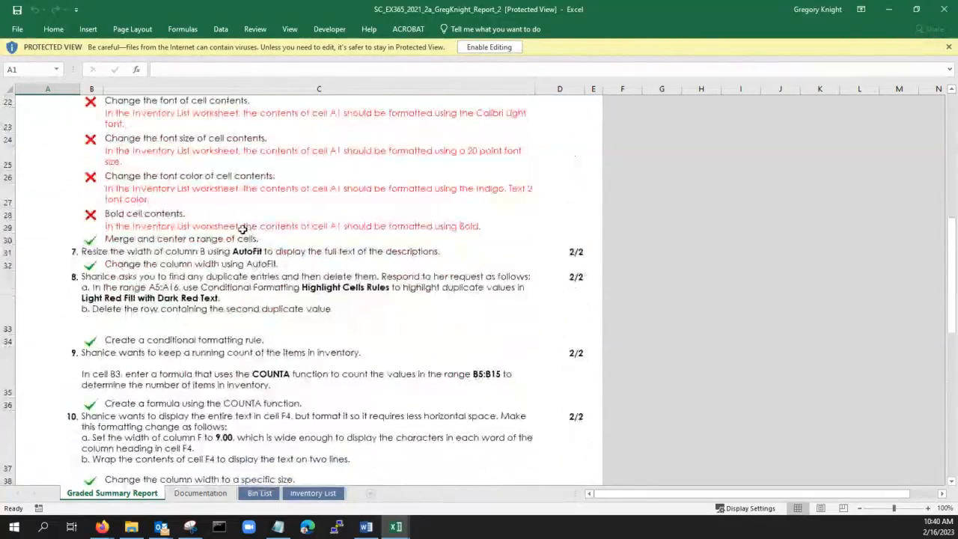
{"action": "scroll", "coordinate": [244, 241], "scroll_direction": "up", "scroll_amount": 1}
{"action": "left_click", "coordinate": [202, 247]}
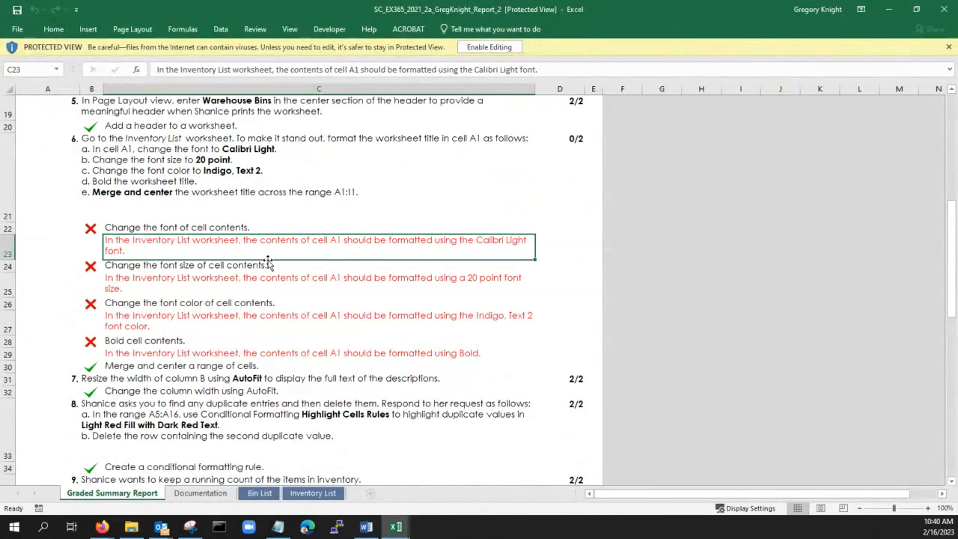
{"action": "scroll", "coordinate": [257, 240], "scroll_direction": "up", "scroll_amount": 2}
{"action": "scroll", "coordinate": [257, 240], "scroll_direction": "down", "scroll_amount": 1}
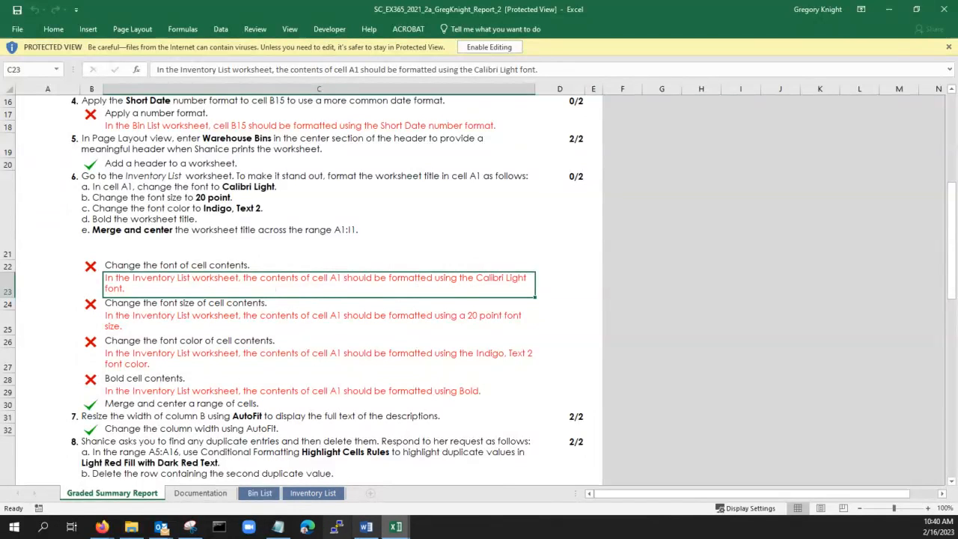
- Compare the Inventory List title in the corrected workbook with the item 6 requirements in the graded report
{"action": "left_click", "coordinate": [394, 527]}
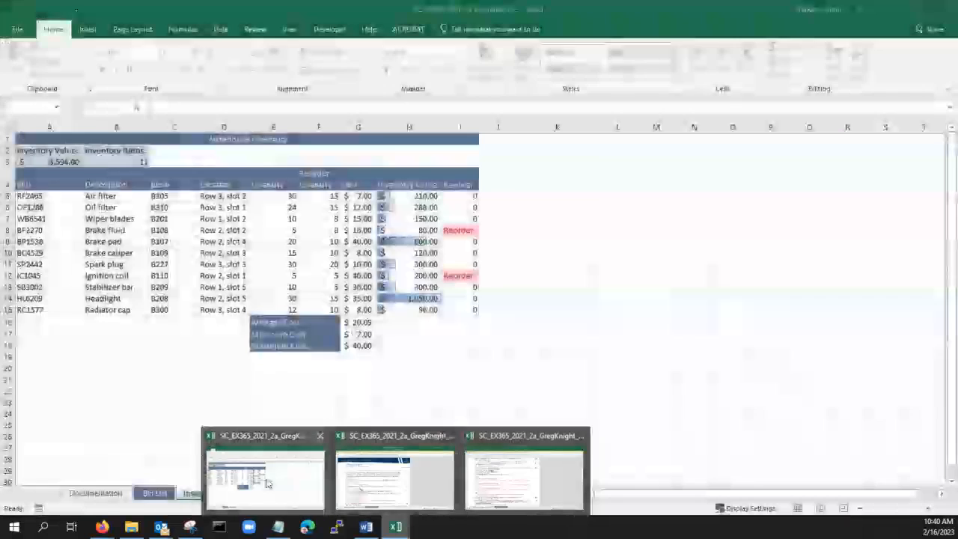
{"action": "left_click", "coordinate": [470, 476]}
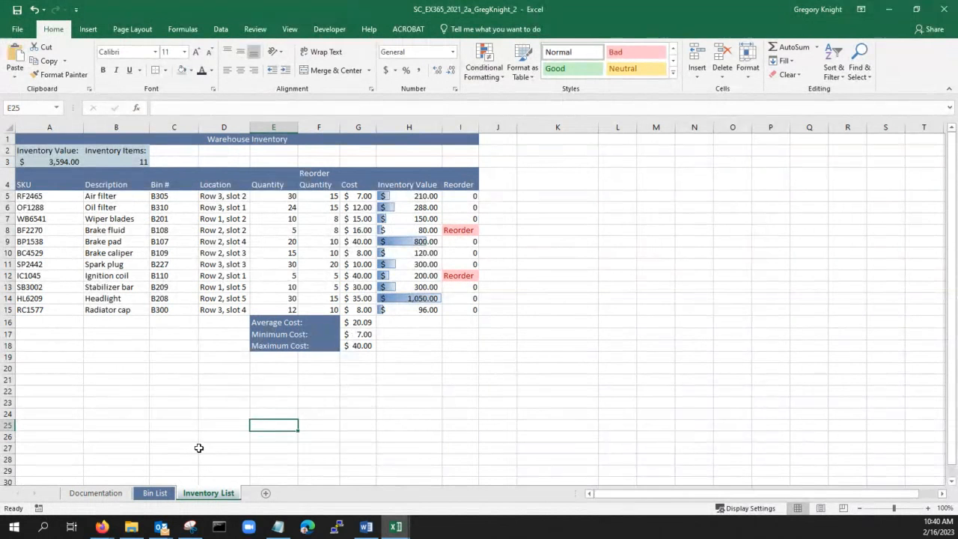
{"action": "key", "text": "alt+Tab"}
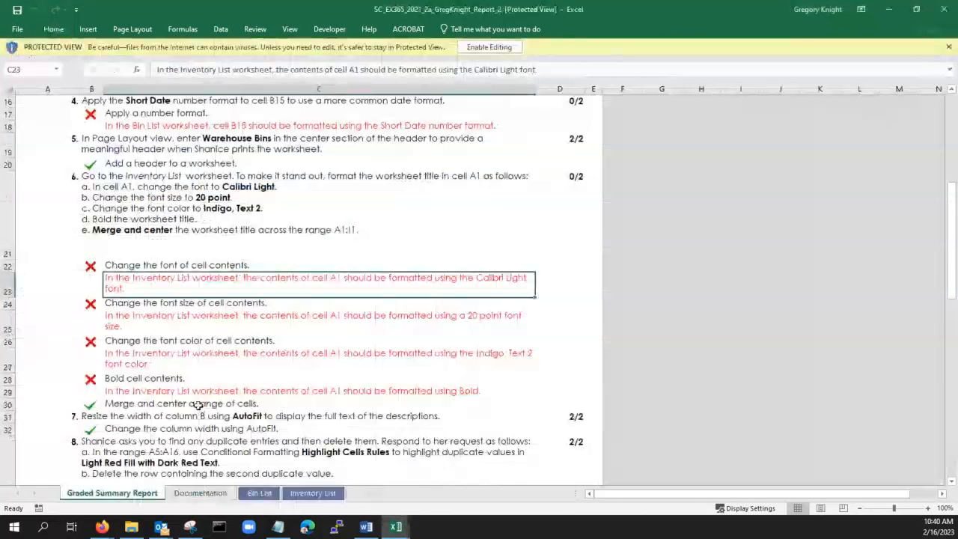
{"action": "scroll", "coordinate": [234, 302], "scroll_direction": "up", "scroll_amount": 1}
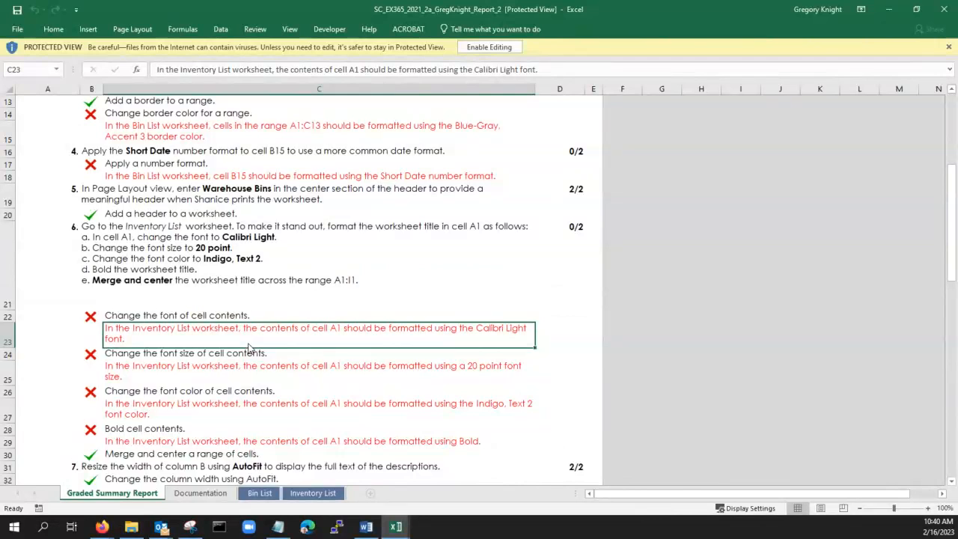
{"action": "key", "text": "alt+Tab"}
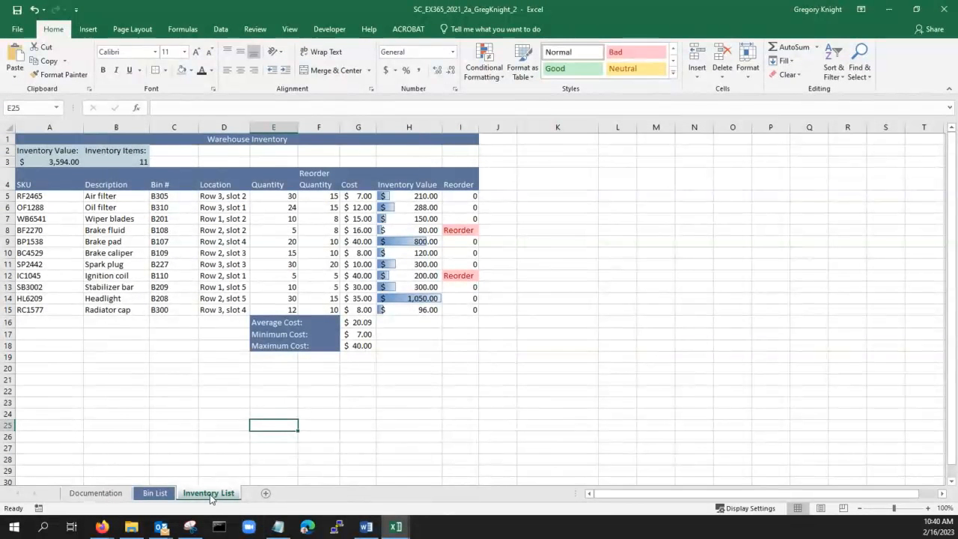
- Change the font of the merged Warehouse Inventory title in cell A1 to Calibri Light
{"action": "left_click", "coordinate": [221, 143]}
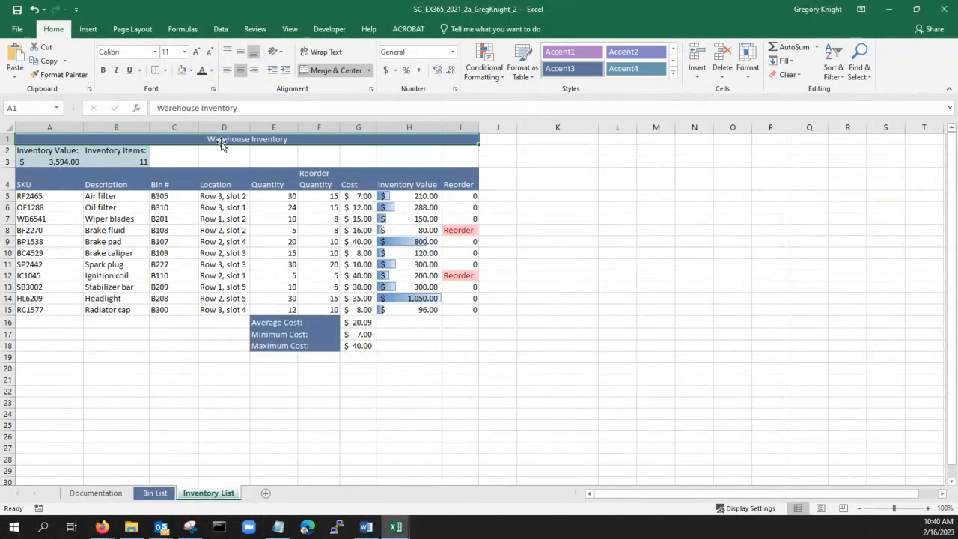
{"action": "left_click", "coordinate": [155, 52]}
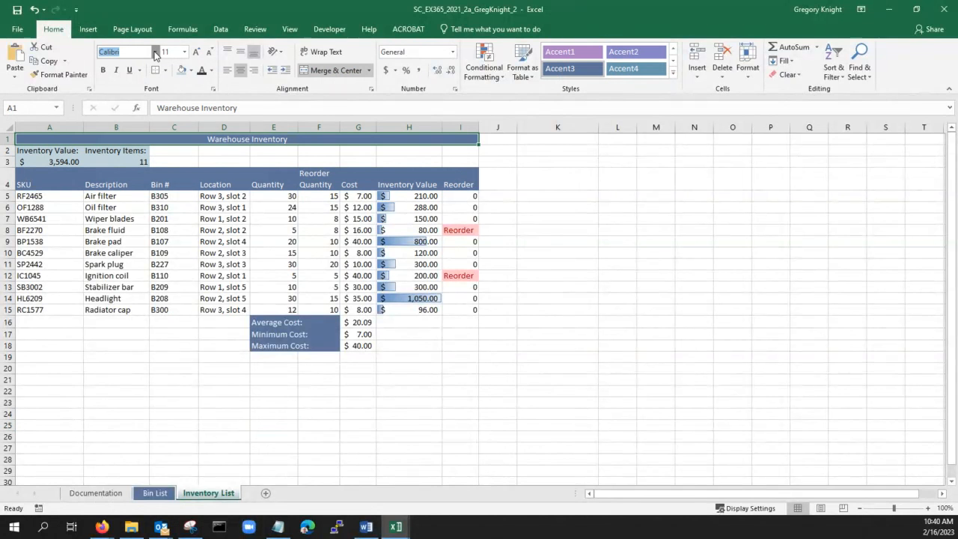
{"action": "left_click", "coordinate": [144, 81]}
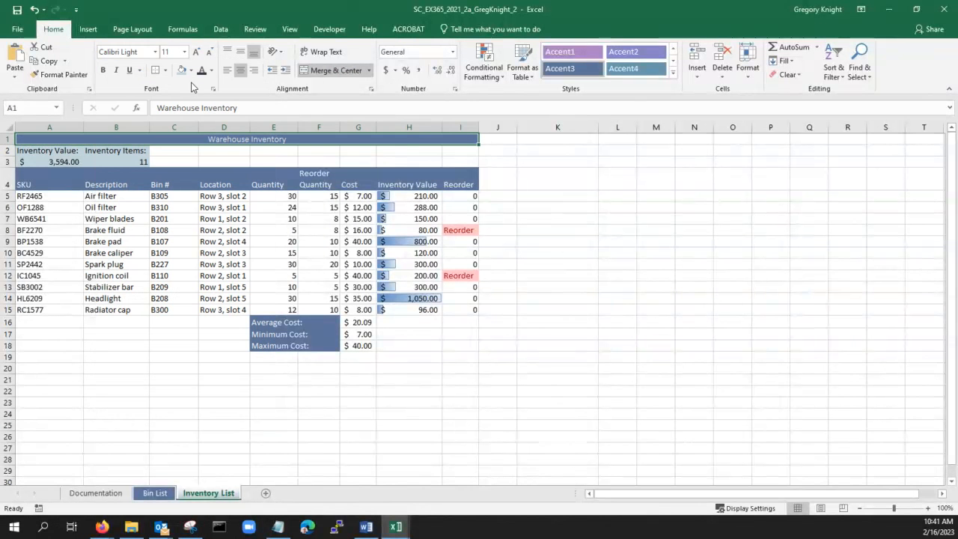
{"action": "left_click", "coordinate": [237, 151]}
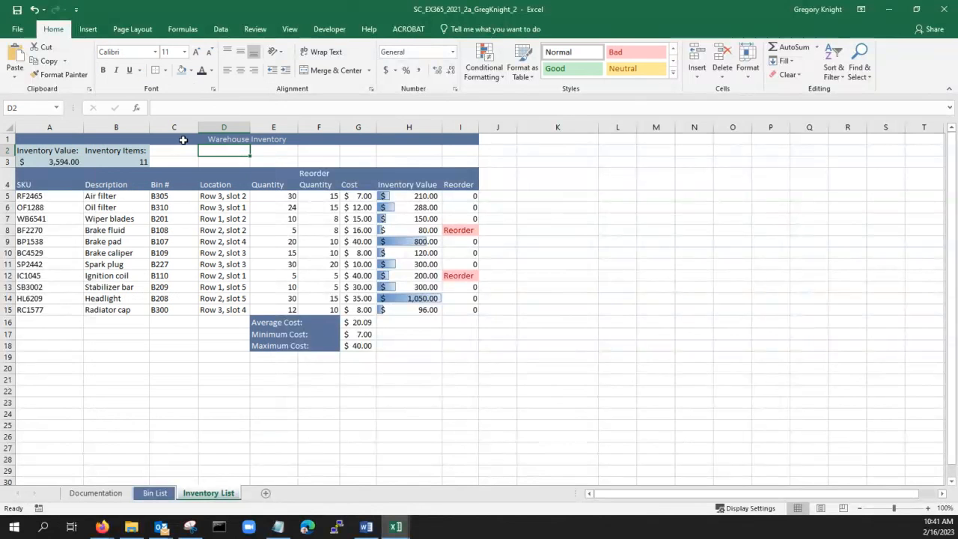
{"action": "left_click", "coordinate": [187, 140]}
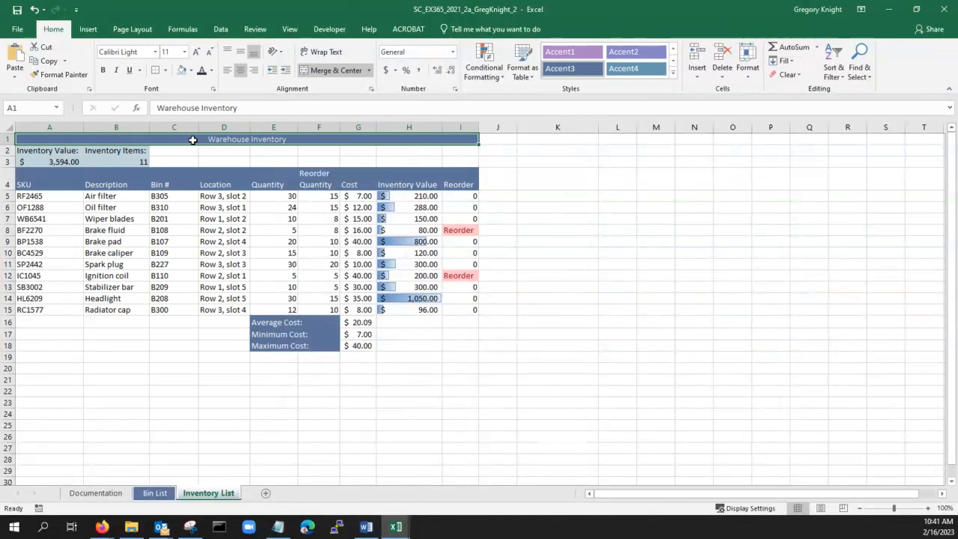
{"action": "double_click", "coordinate": [273, 140]}
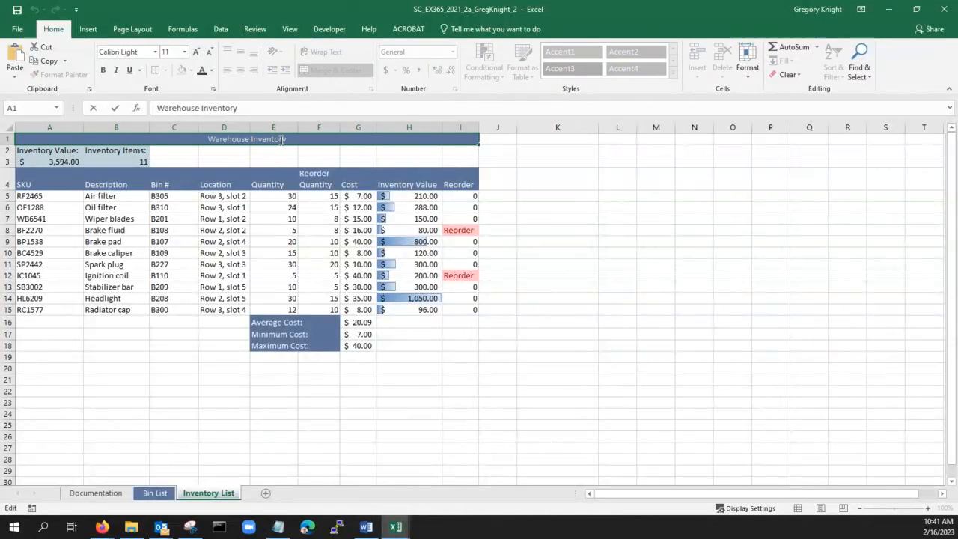
{"action": "left_click_drag", "start_coordinate": [283, 140], "coordinate": [200, 141]}
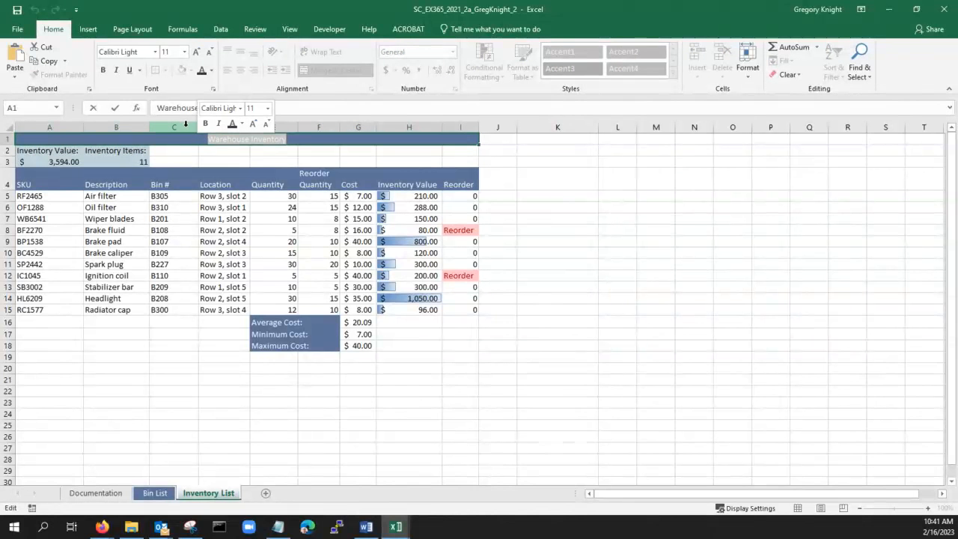
{"action": "left_click", "coordinate": [185, 160]}
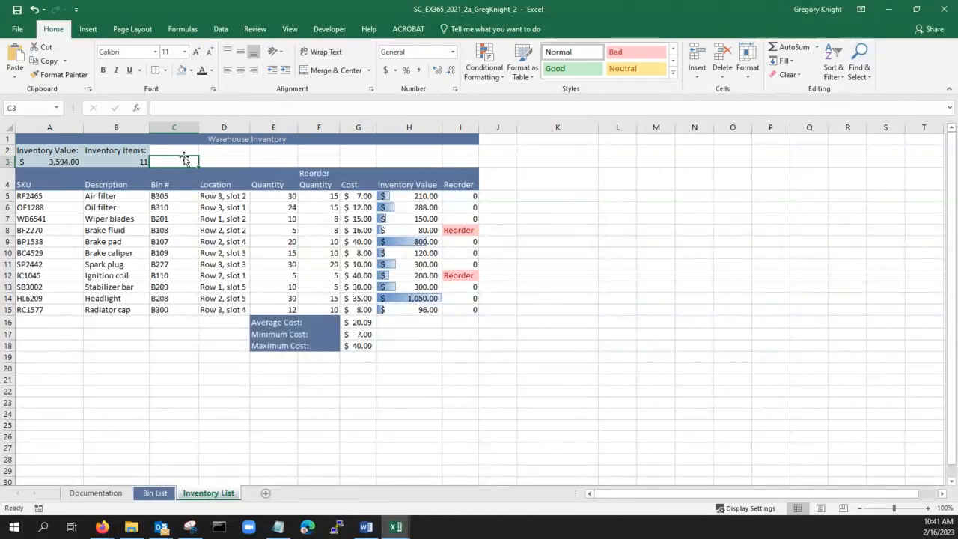
- Set the font size of the title in cell A1 to 20 points
{"action": "left_click", "coordinate": [220, 141]}
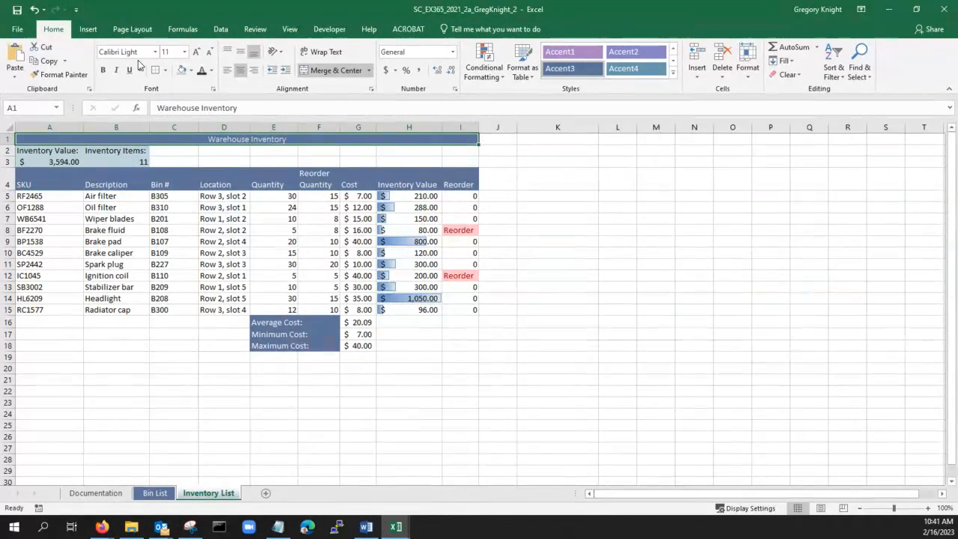
{"action": "left_click", "coordinate": [185, 52]}
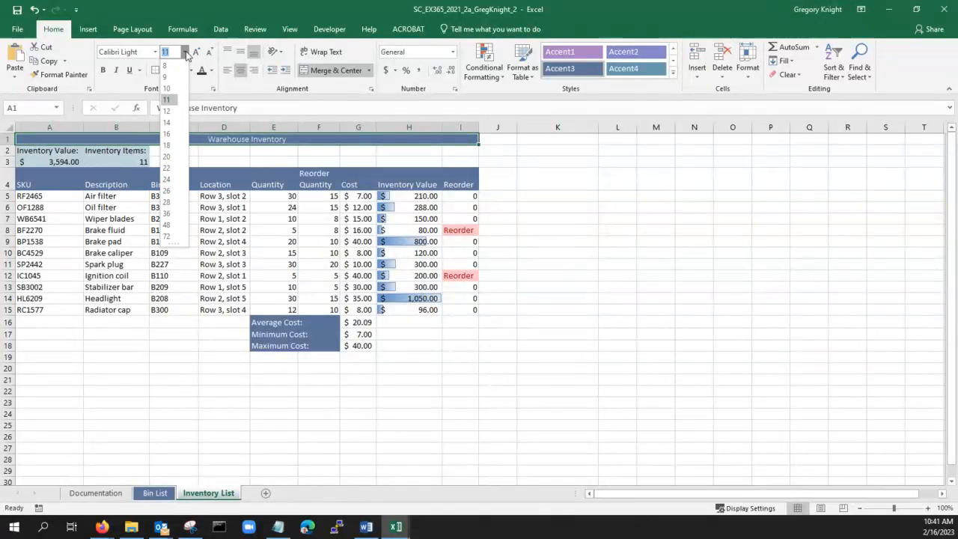
{"action": "left_click", "coordinate": [168, 156]}
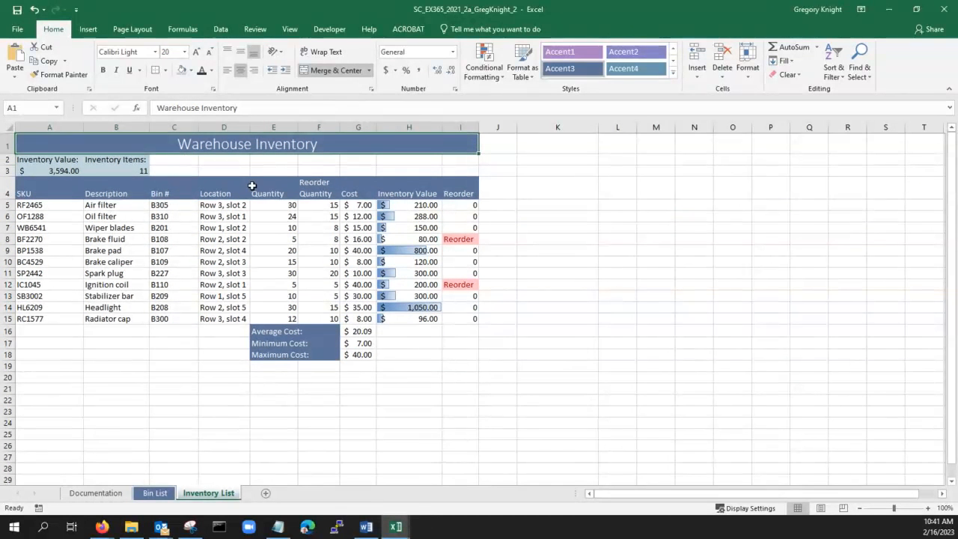
- Check item 6 in the graded report and look through the theme font colors for the title in cell A1
{"action": "key", "text": "alt+Tab"}
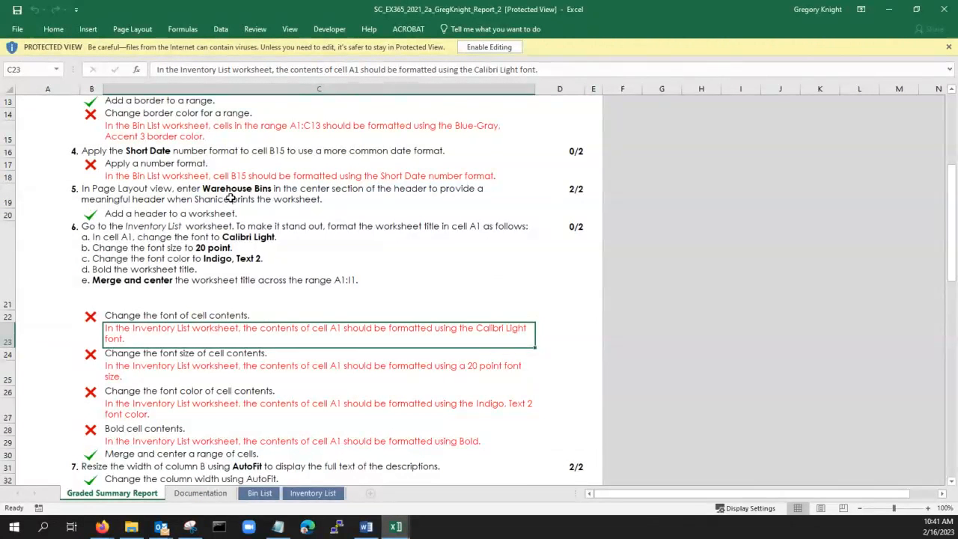
{"action": "key", "text": "alt+Tab"}
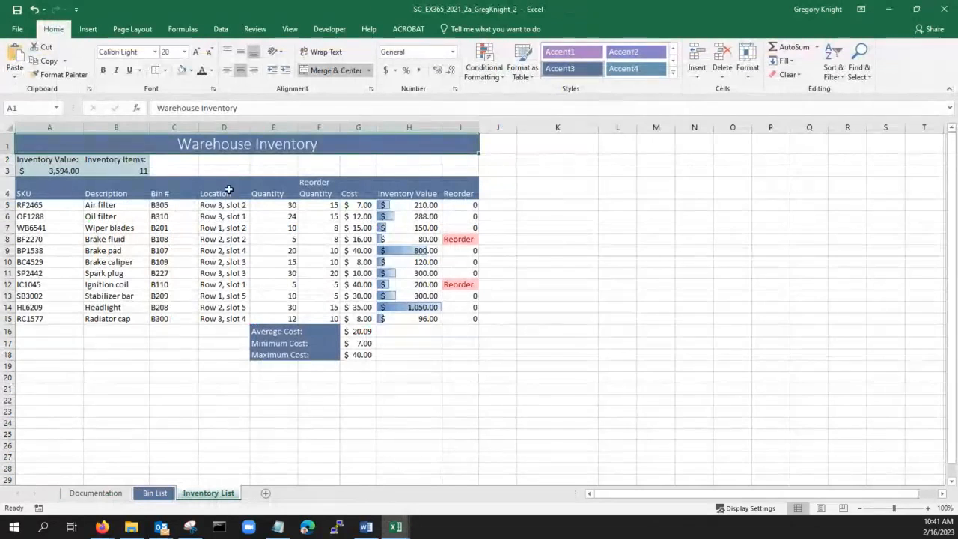
{"action": "left_click", "coordinate": [211, 71]}
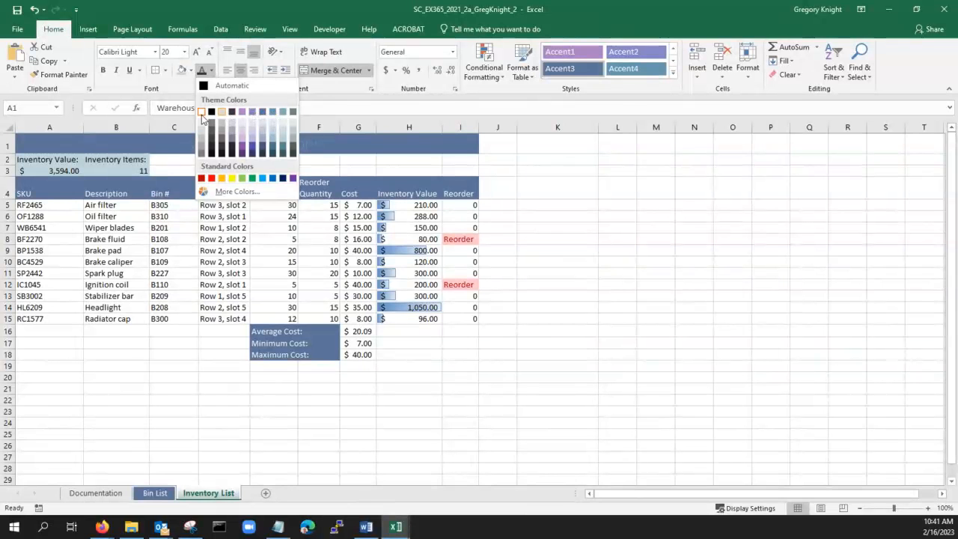
{"action": "left_click", "coordinate": [165, 88]}
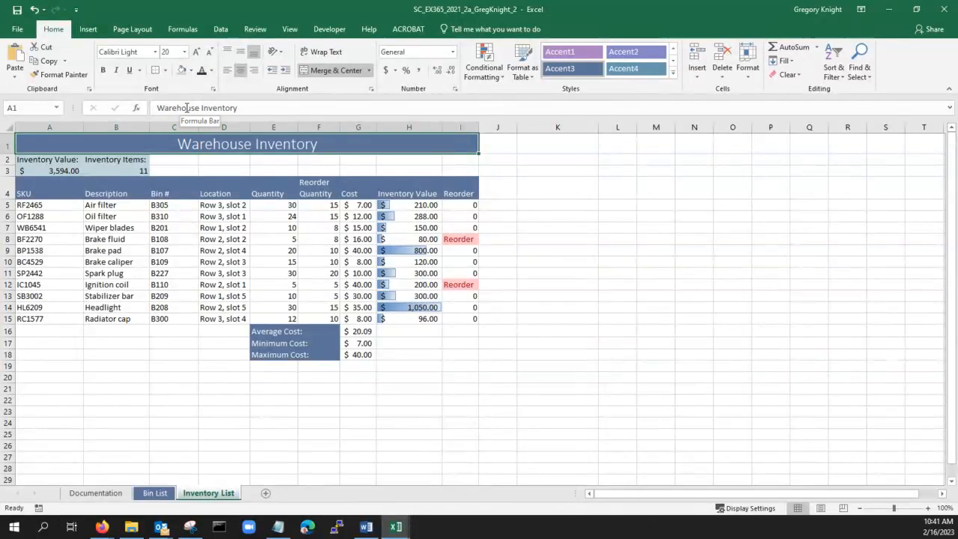
{"action": "left_click", "coordinate": [212, 70]}
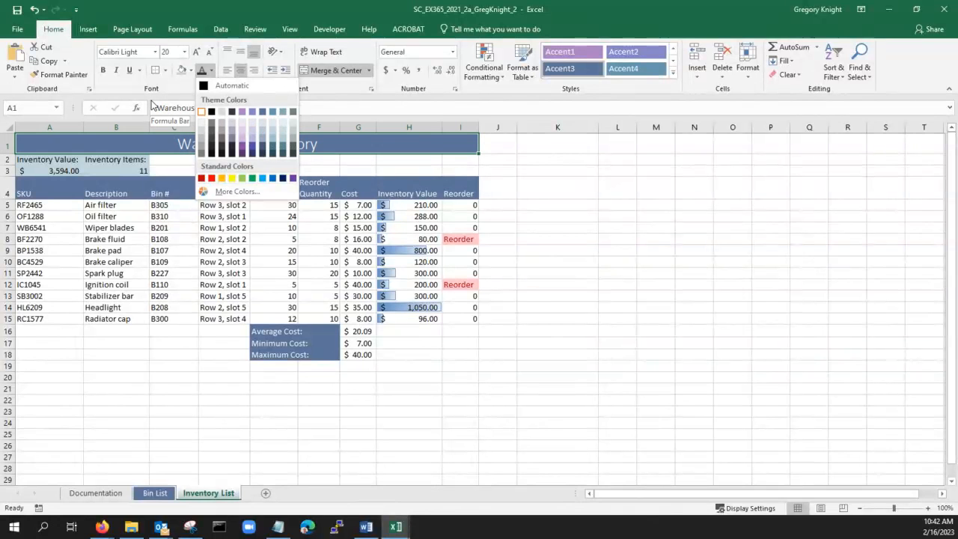
{"action": "key", "text": "Escape"}
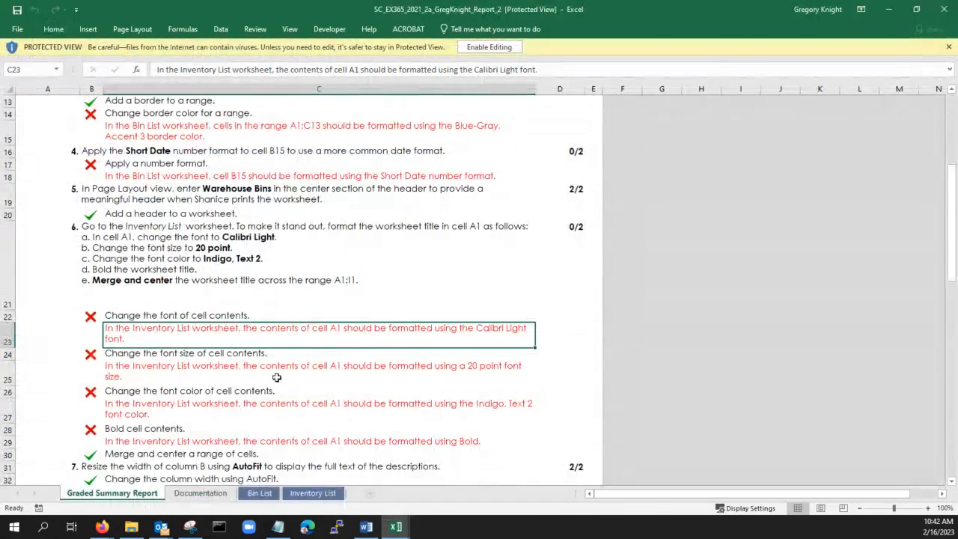
- Check the font color required by item 6 and set the Warehouse Inventory title in cell A1 to Indigo, Text 2
{"action": "left_click", "coordinate": [201, 413]}
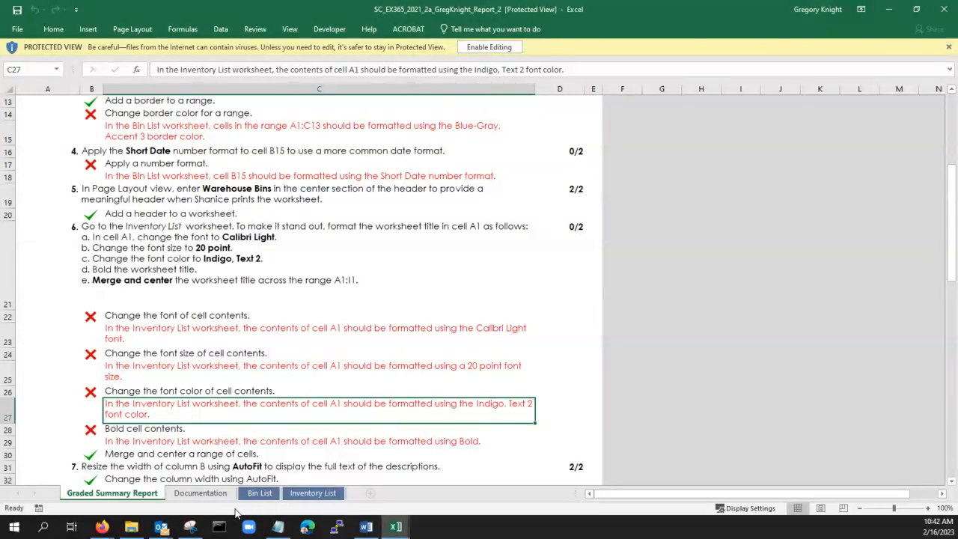
{"action": "key", "text": "alt+Tab"}
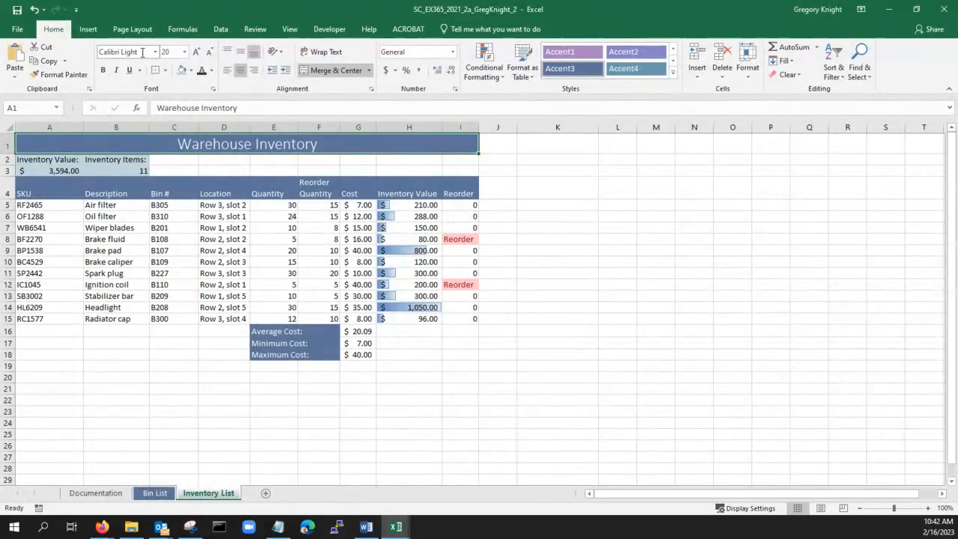
{"action": "right_click", "coordinate": [209, 147]}
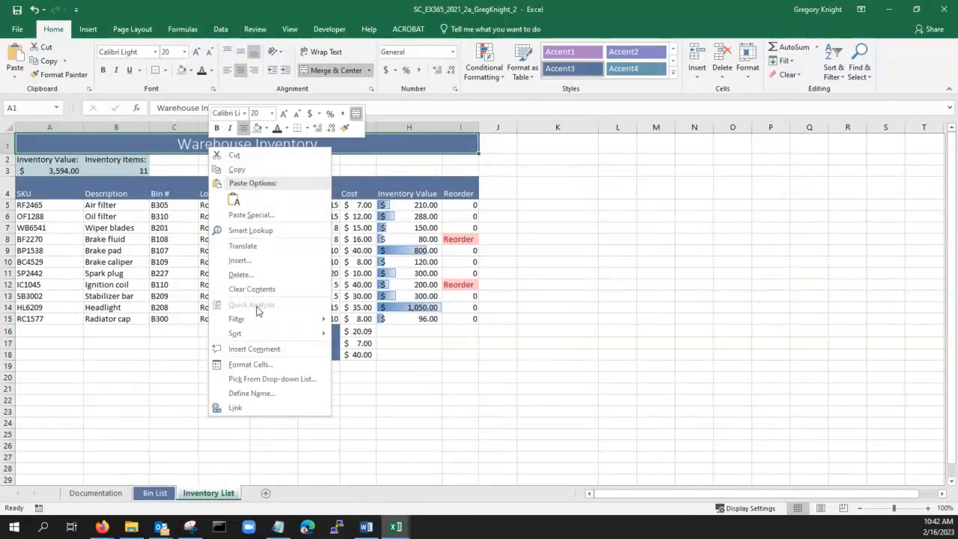
{"action": "left_click", "coordinate": [287, 128]}
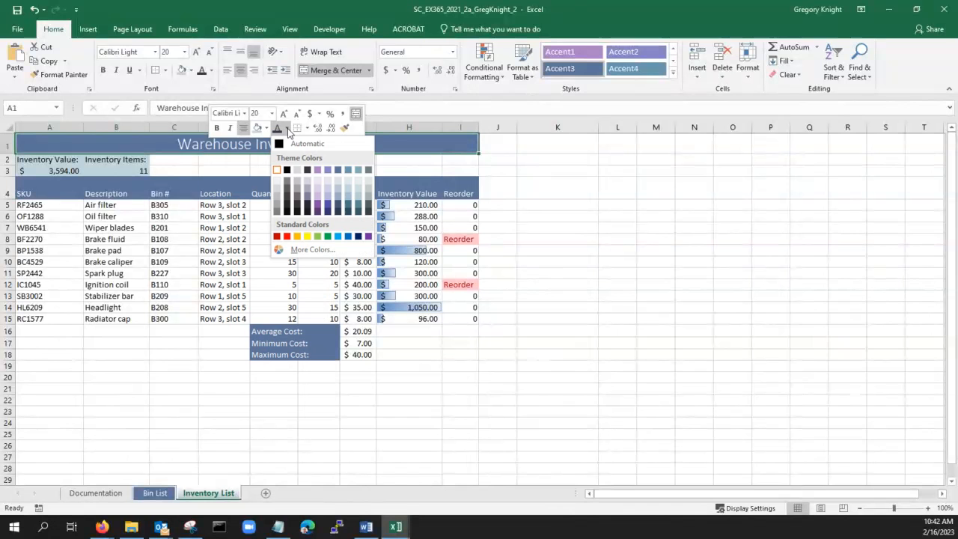
{"action": "left_click", "coordinate": [307, 171]}
{"action": "left_click", "coordinate": [306, 173]}
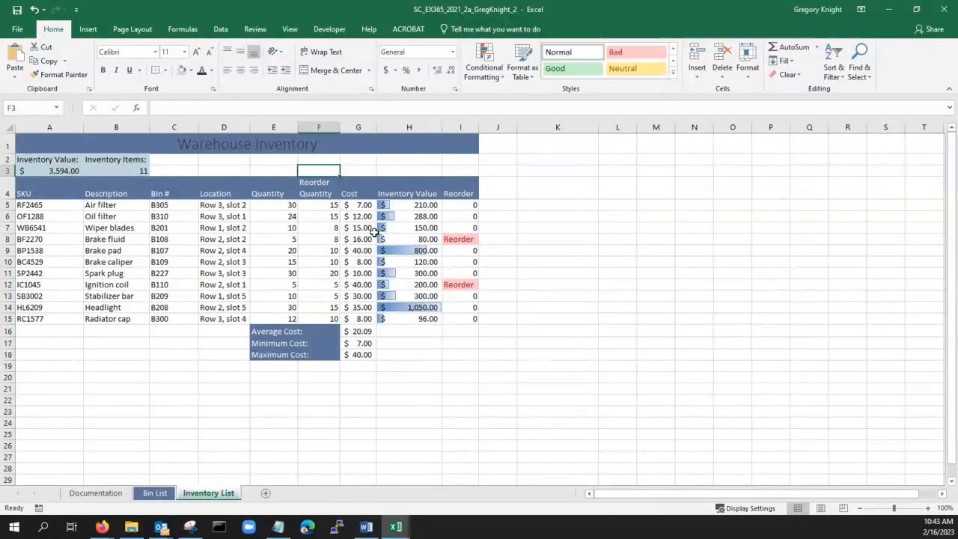
- Check the remaining item 6 requirement in the graded report and bold the Warehouse Inventory title in cell A1
{"action": "key", "text": "alt+Tab"}
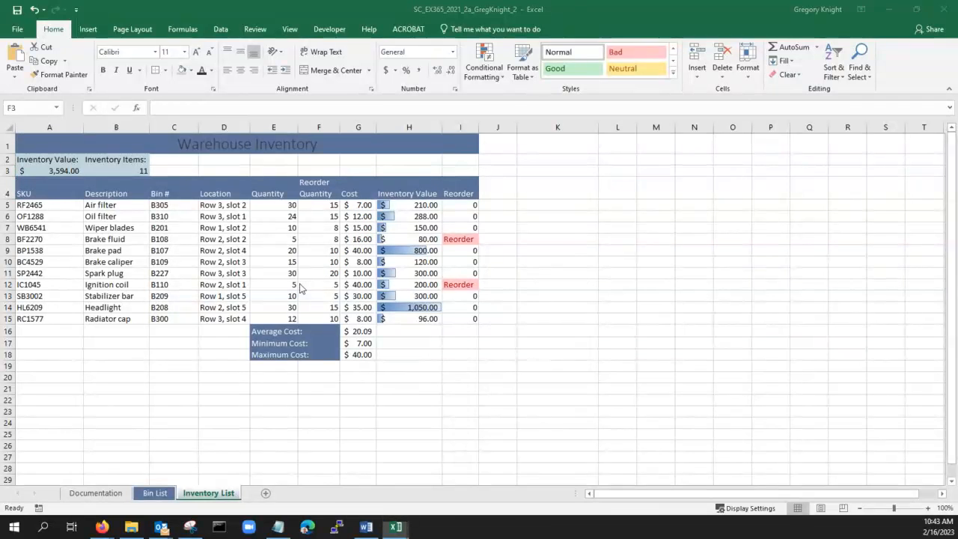
{"action": "scroll", "coordinate": [285, 348], "scroll_direction": "down", "scroll_amount": 2}
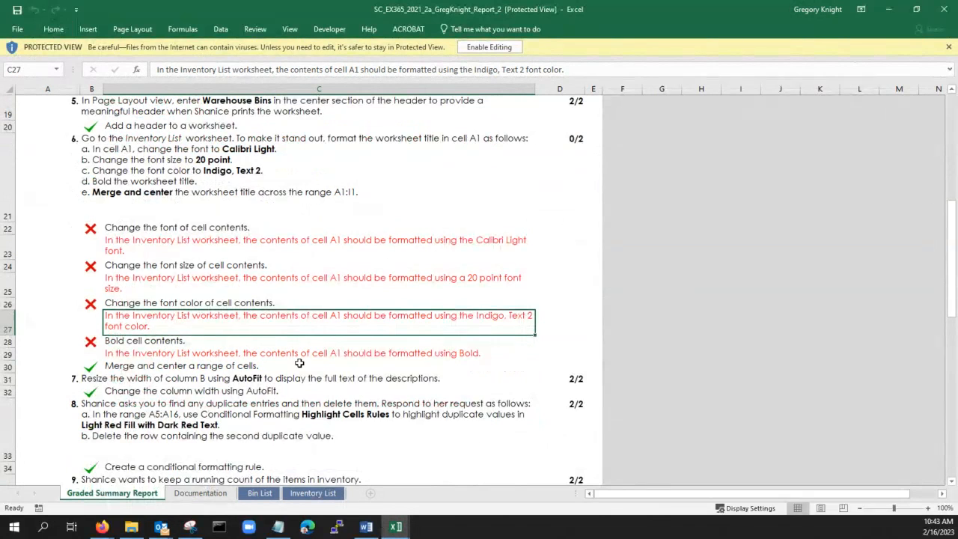
{"action": "key", "text": "alt+Tab"}
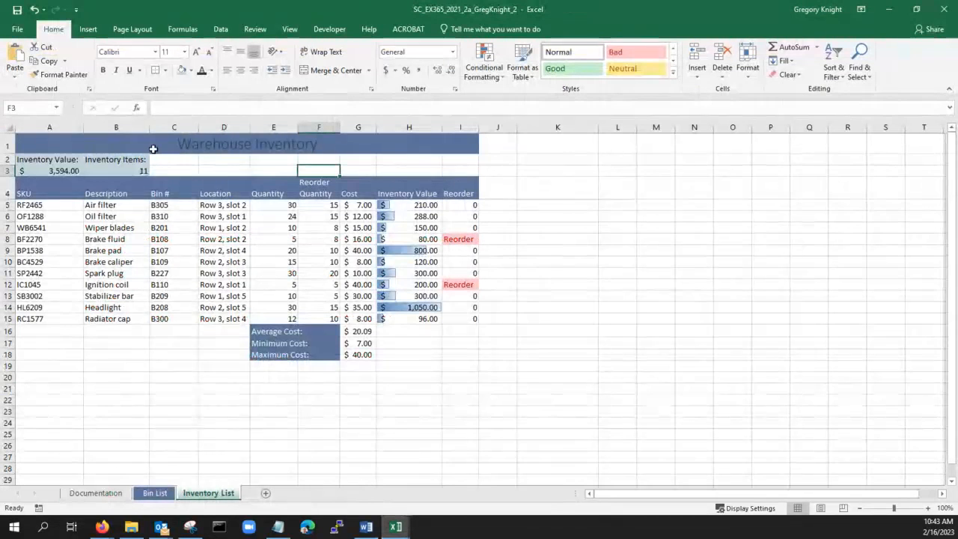
{"action": "left_click", "coordinate": [154, 148]}
{"action": "left_click", "coordinate": [104, 71]}
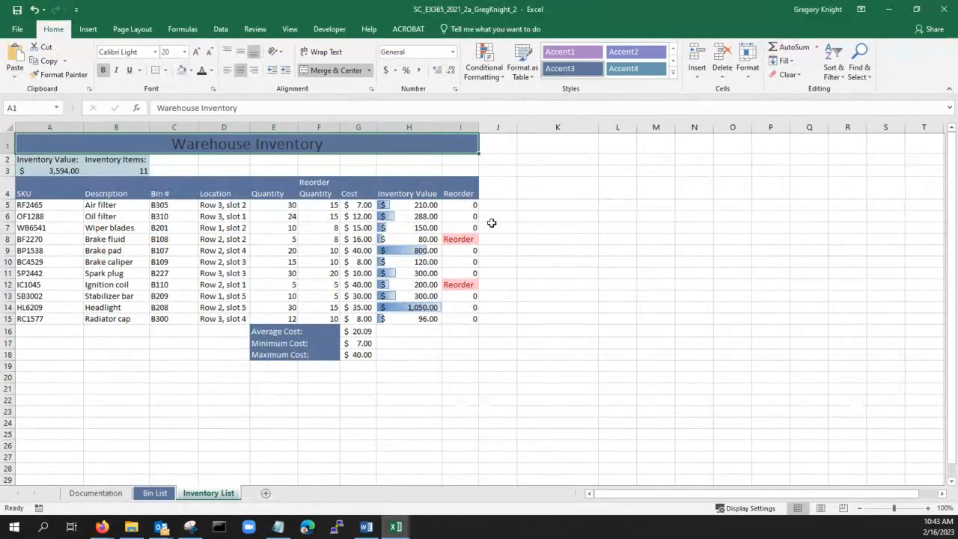
{"action": "left_click", "coordinate": [473, 187]}
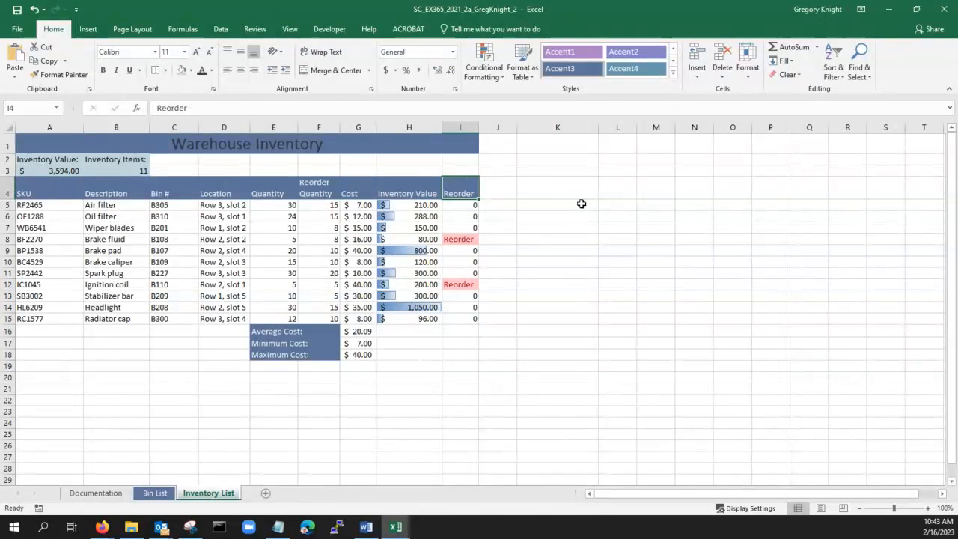
- Review the missed Bin List items 3 and 4 in the graded report and the report's copy of the Bin List worksheet
{"action": "key", "text": "alt+Tab"}
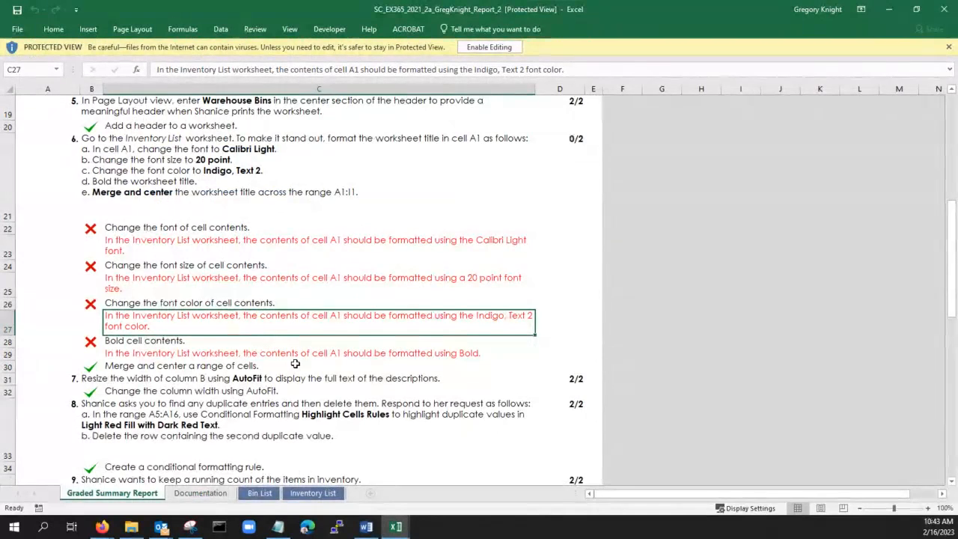
{"action": "scroll", "coordinate": [297, 363], "scroll_direction": "up", "scroll_amount": 4}
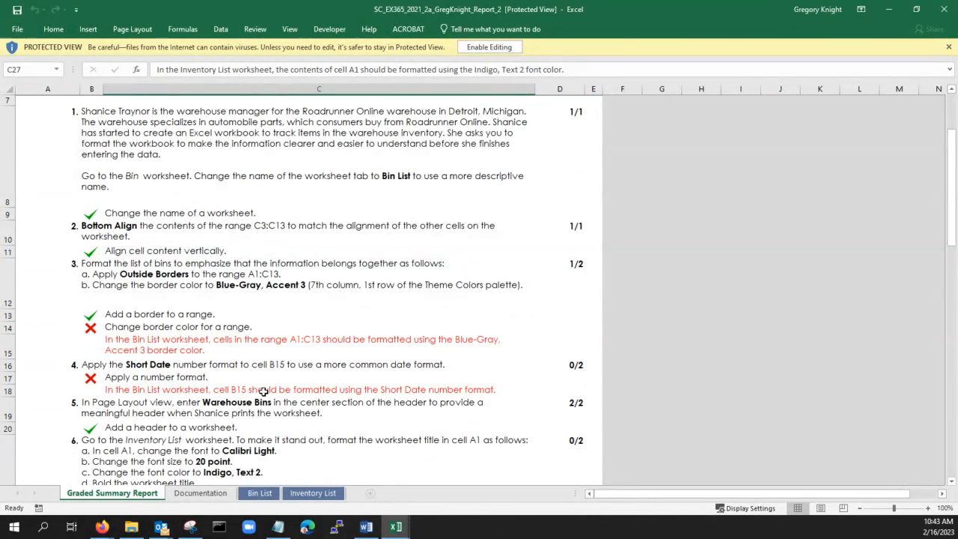
{"action": "left_click", "coordinate": [221, 389]}
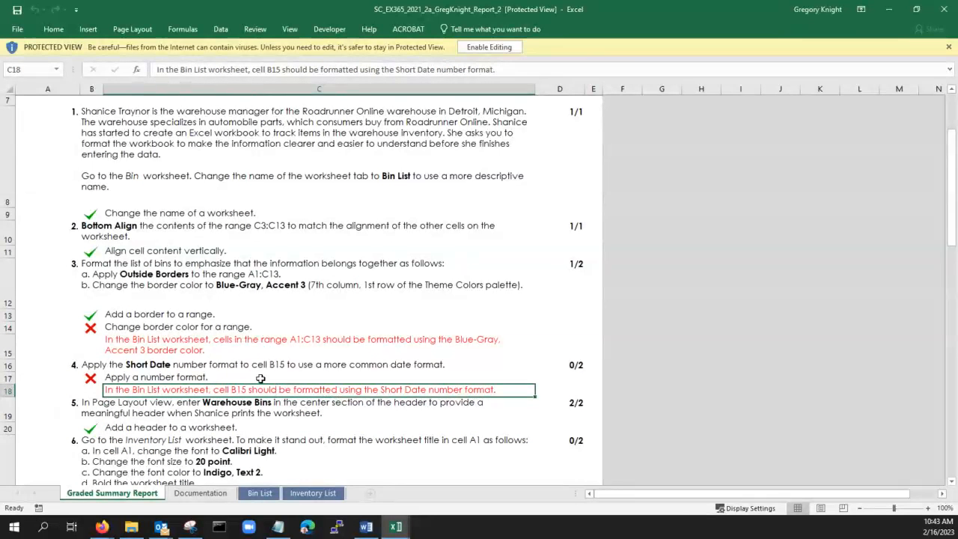
{"action": "left_click", "coordinate": [162, 342]}
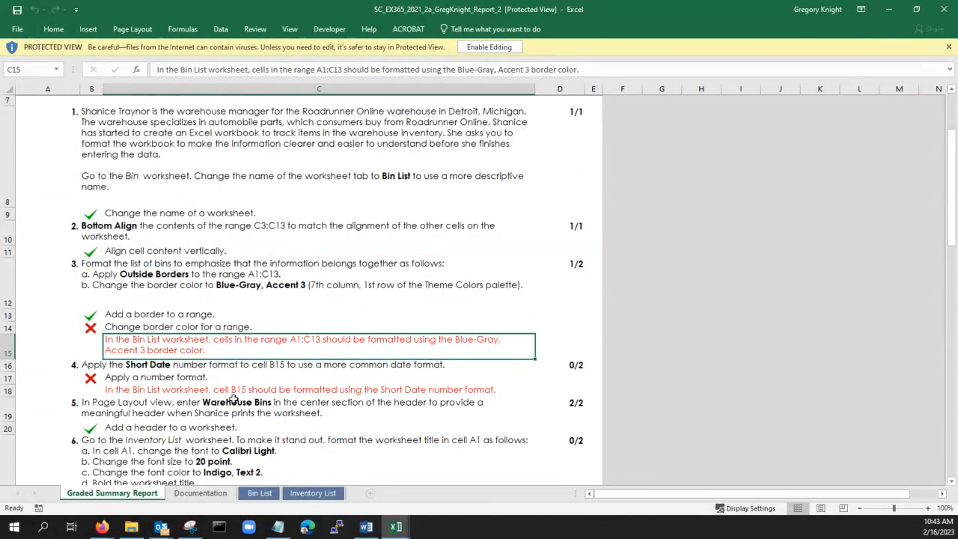
{"action": "left_click", "coordinate": [266, 497]}
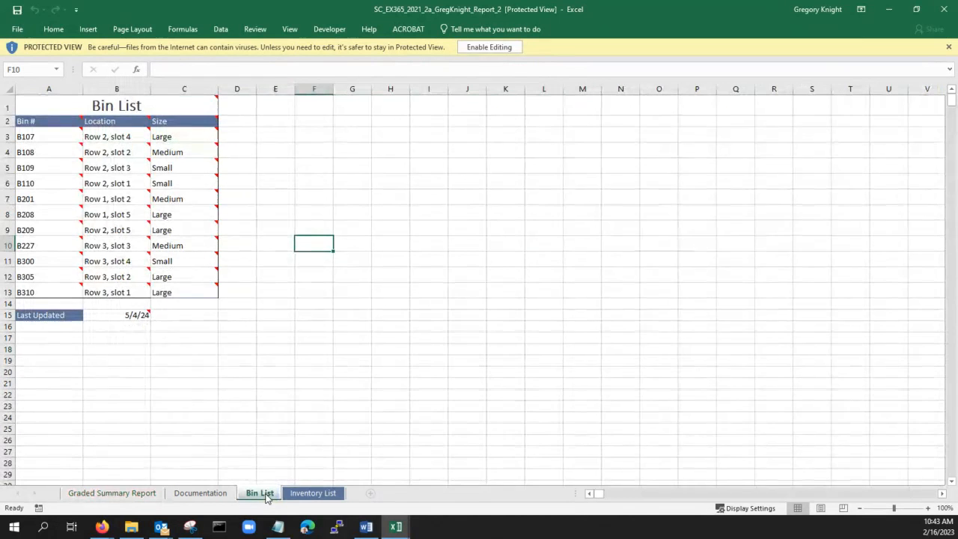
{"action": "left_click", "coordinate": [204, 494]}
{"action": "left_click", "coordinate": [139, 491]}
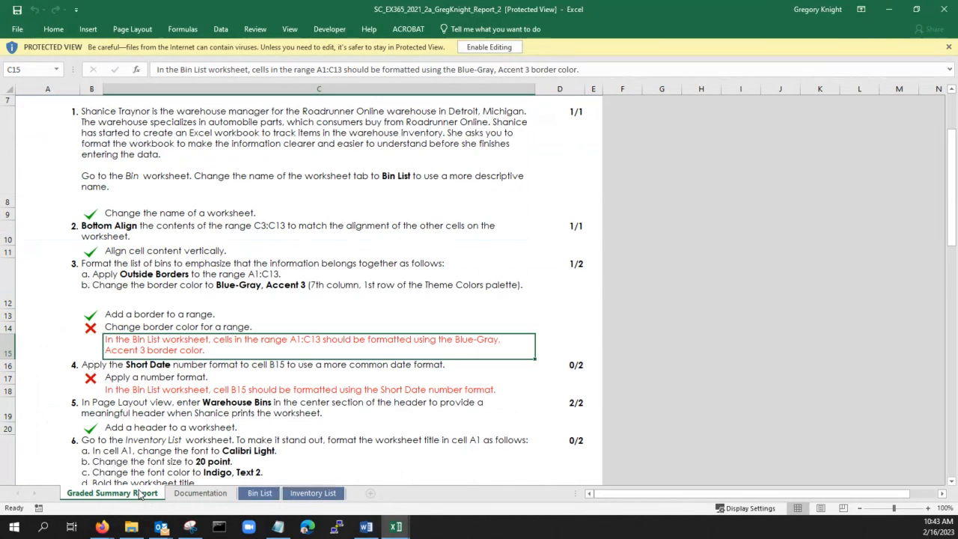
- Select the range A1:C13 in the corrected workbook's Bin List worksheet and turn on the Draw Border tool
{"action": "key", "text": "alt+Tab"}
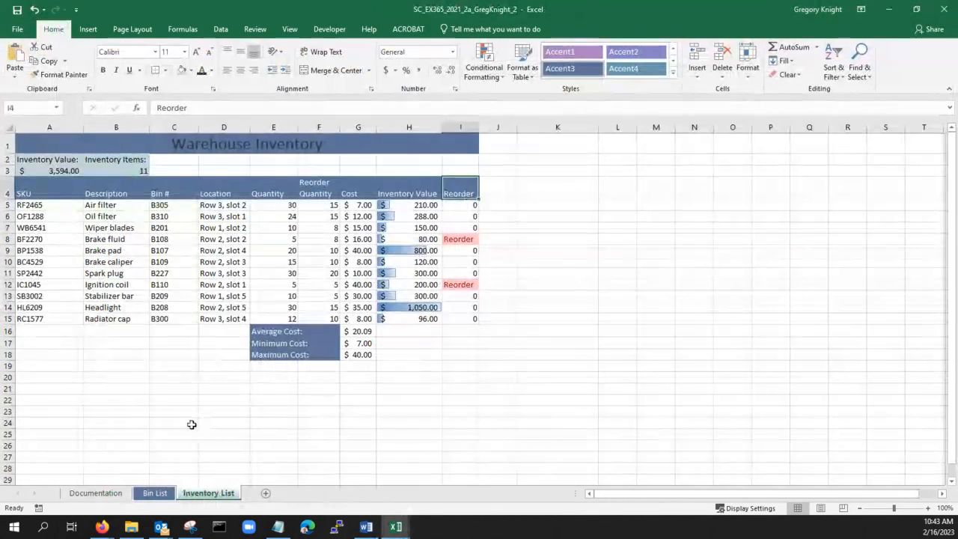
{"action": "left_click", "coordinate": [156, 492]}
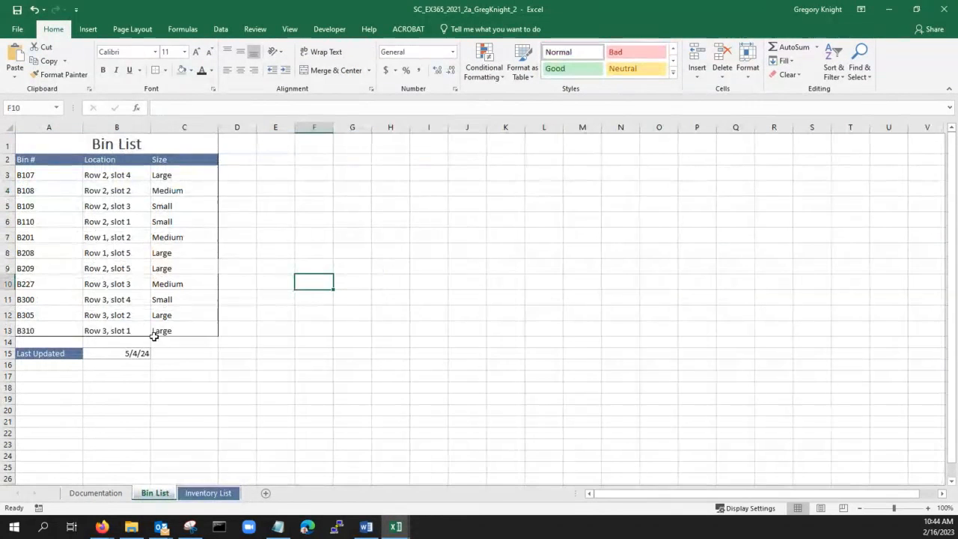
{"action": "left_click", "coordinate": [140, 295]}
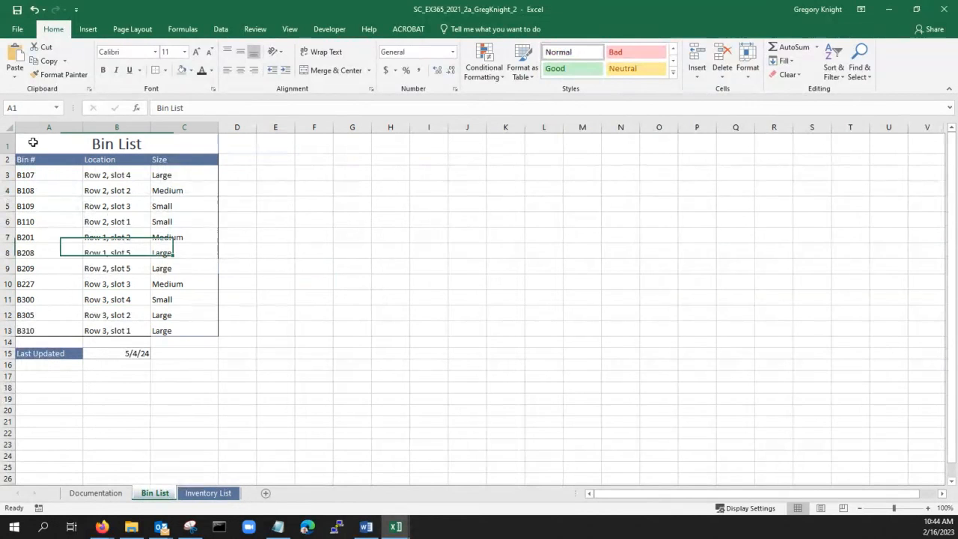
{"action": "left_click_drag", "start_coordinate": [29, 141], "coordinate": [175, 336]}
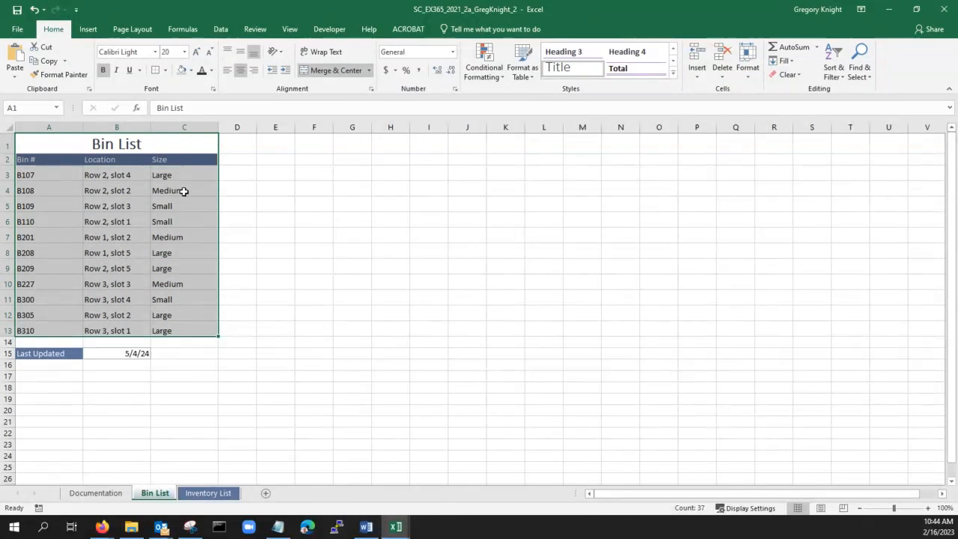
{"action": "left_click", "coordinate": [165, 70]}
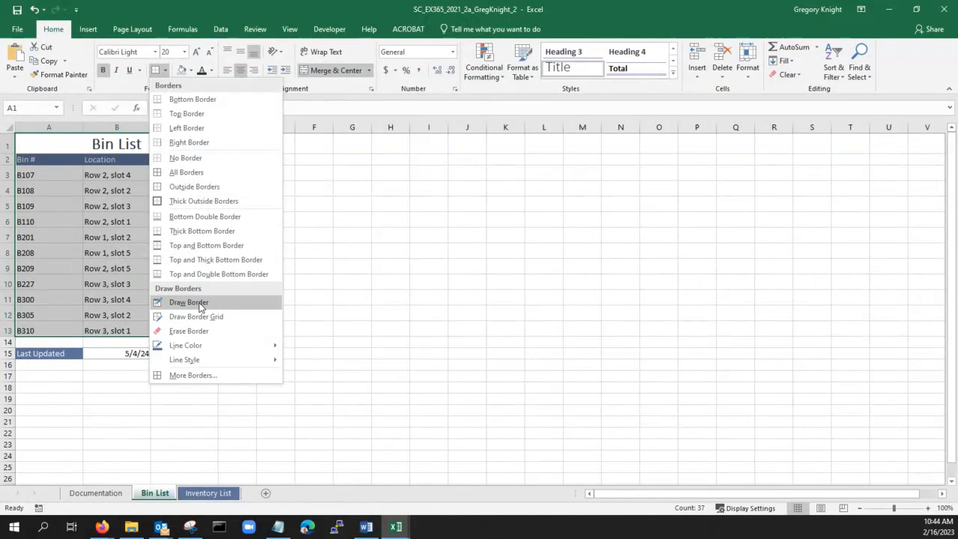
{"action": "mouse_move", "coordinate": [198, 348]}
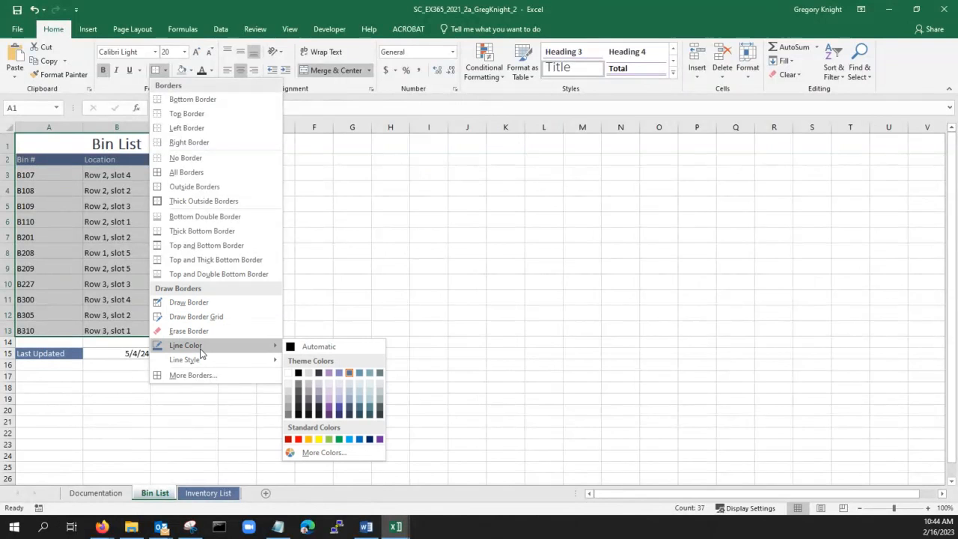
{"action": "left_click", "coordinate": [199, 303]}
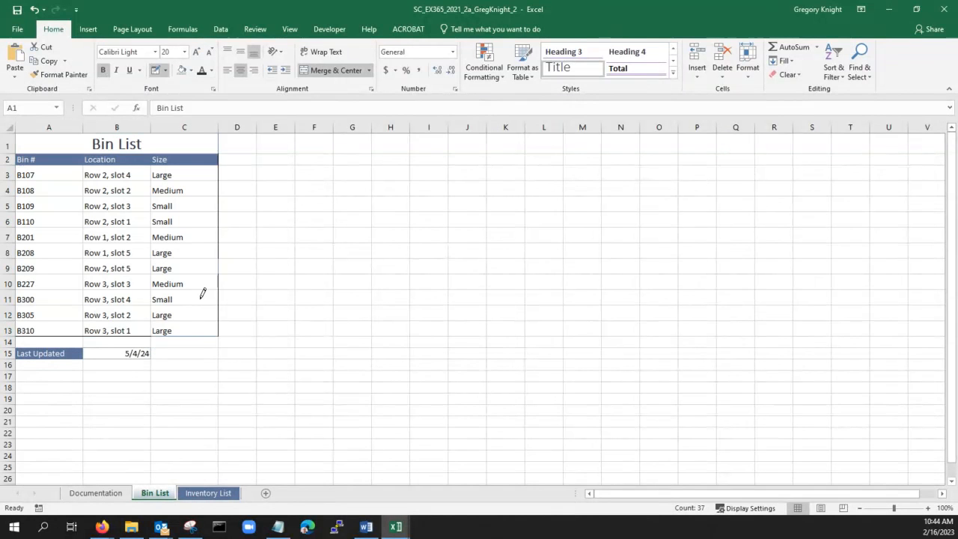
- Compare the border color required by item 3 in the graded report with the theme line colors offered for borders
{"action": "left_click", "coordinate": [165, 71]}
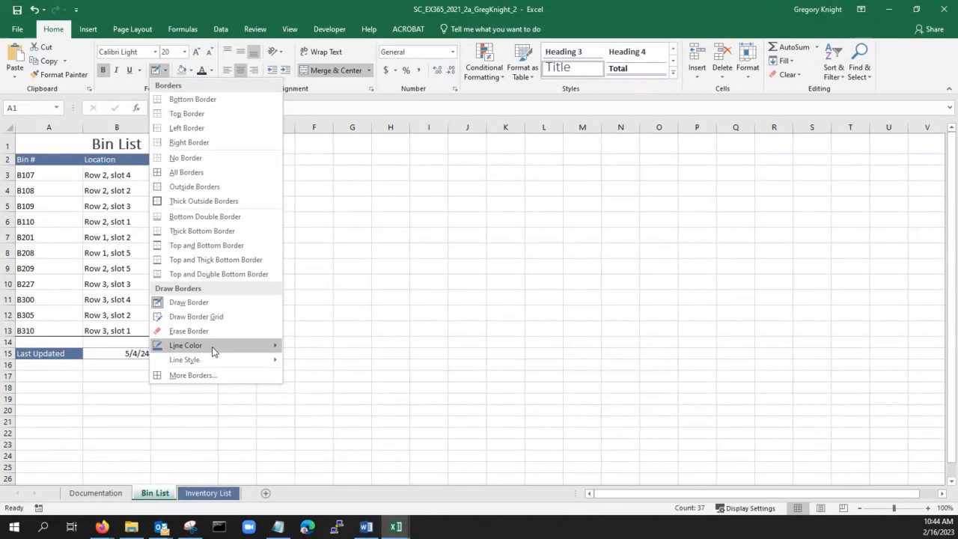
{"action": "mouse_move", "coordinate": [214, 352]}
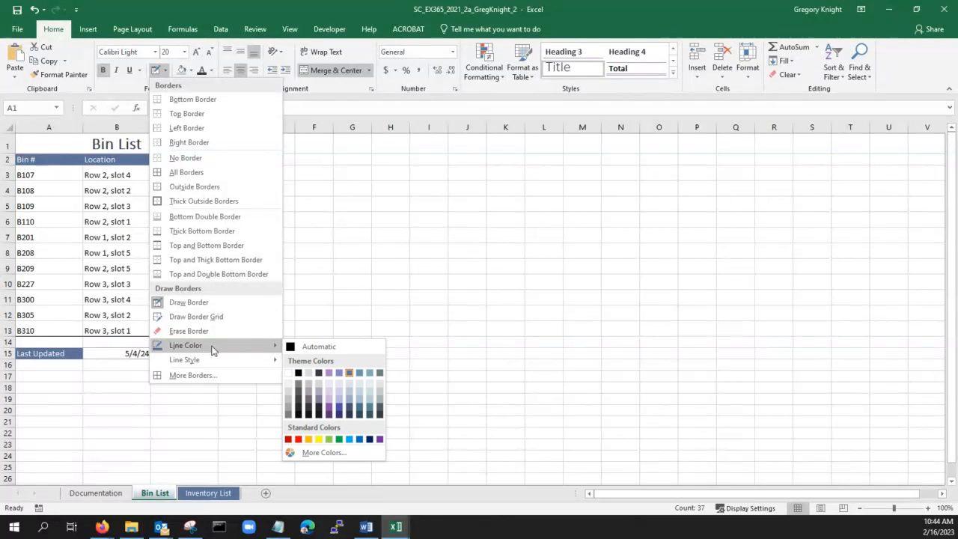
{"action": "key", "text": "alt+Tab"}
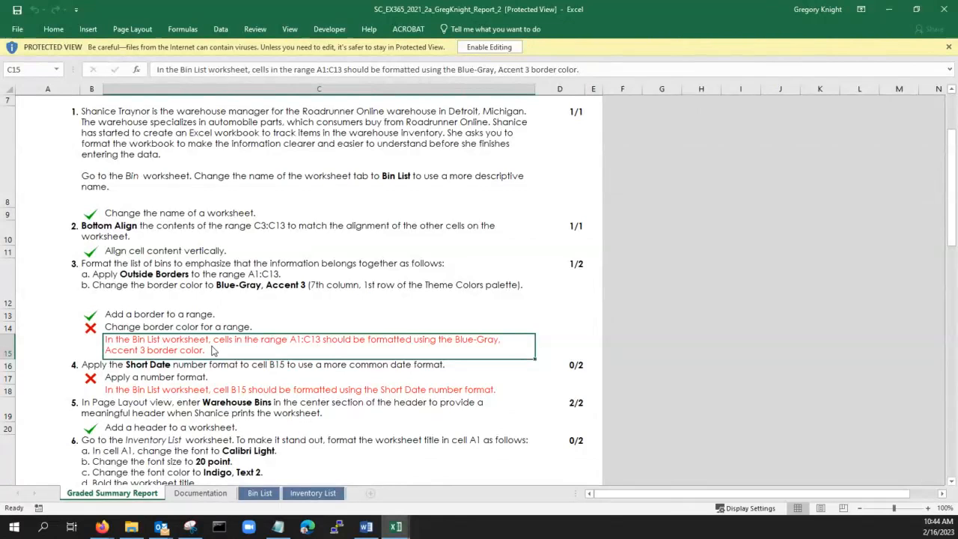
{"action": "key", "text": "alt+Tab"}
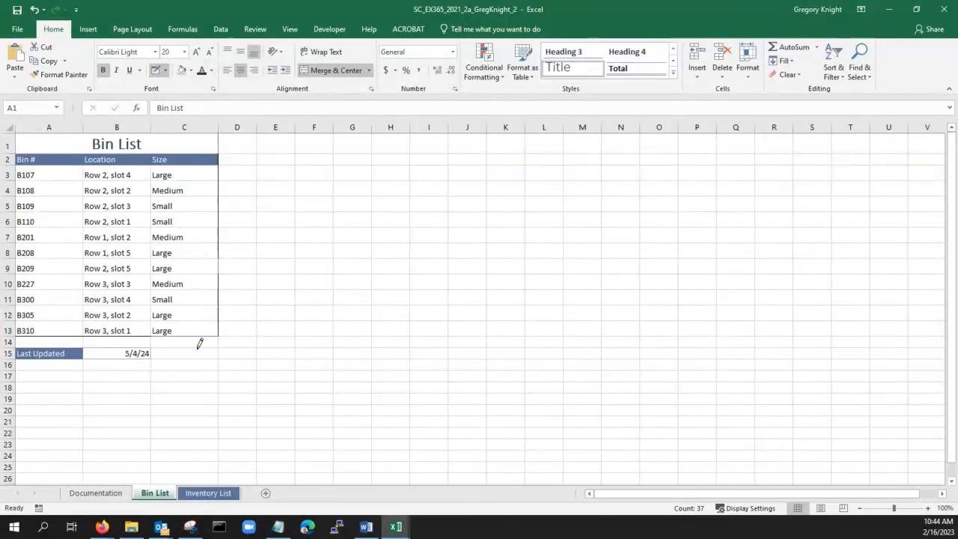
{"action": "left_click", "coordinate": [165, 70]}
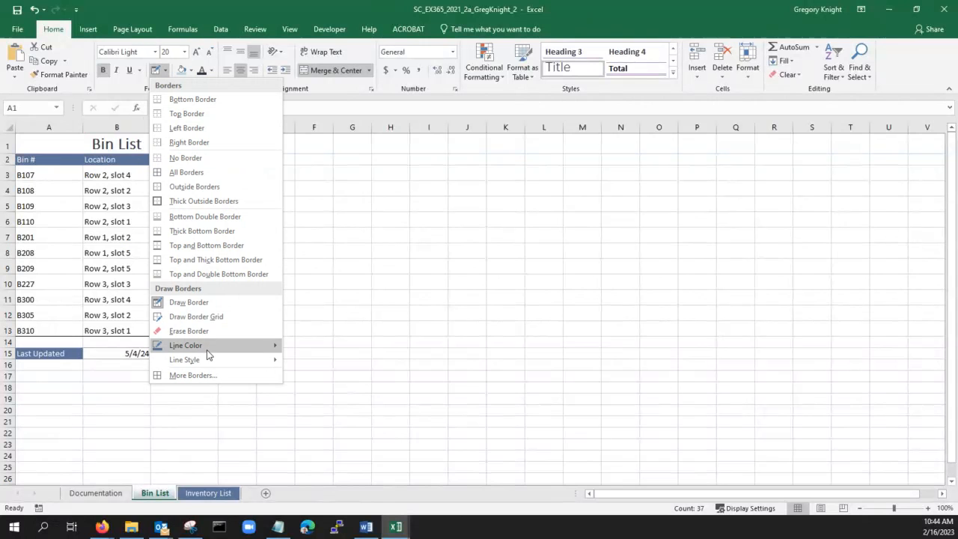
{"action": "mouse_move", "coordinate": [207, 346]}
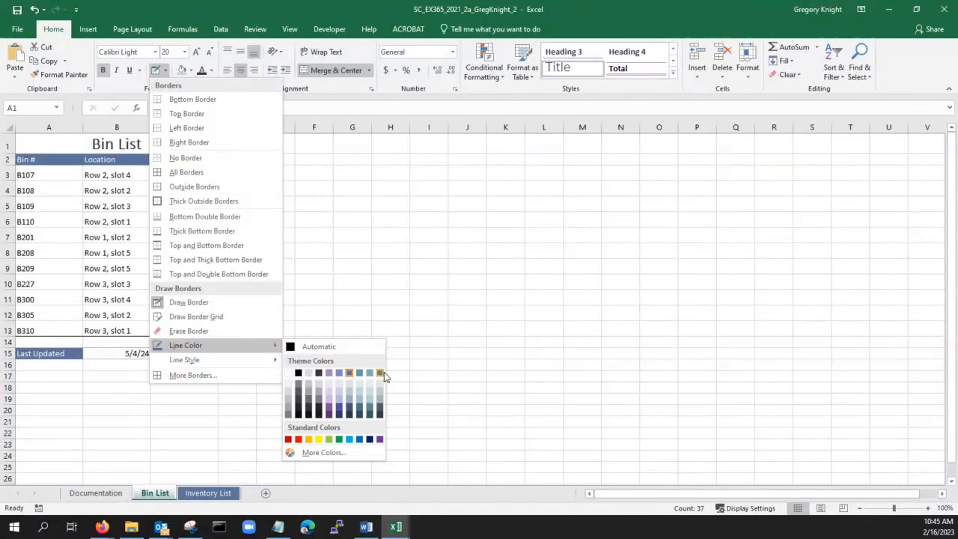
{"action": "left_click", "coordinate": [420, 160]}
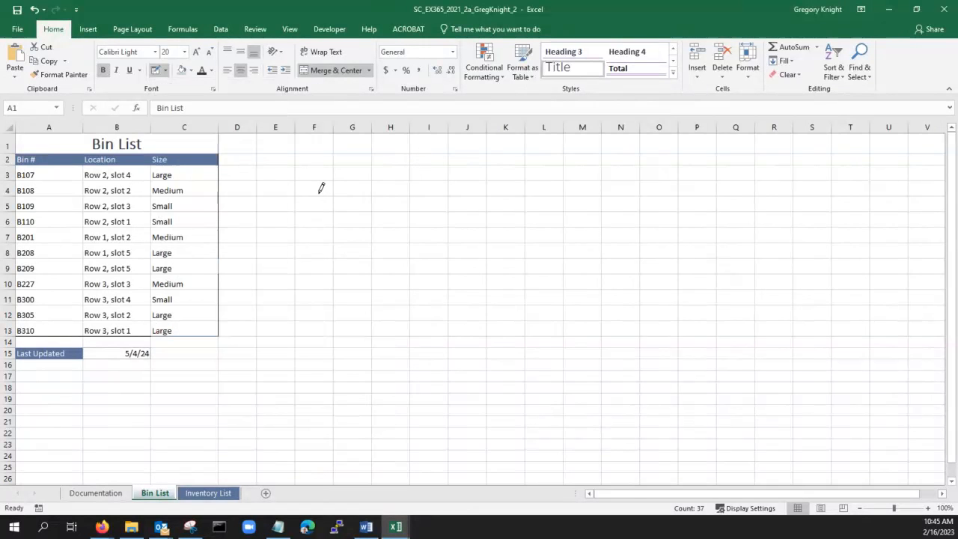
- Compare the item 4 date format requirement in the graded report with cell B15 in the Bin List worksheet
{"action": "key", "text": "alt+Tab"}
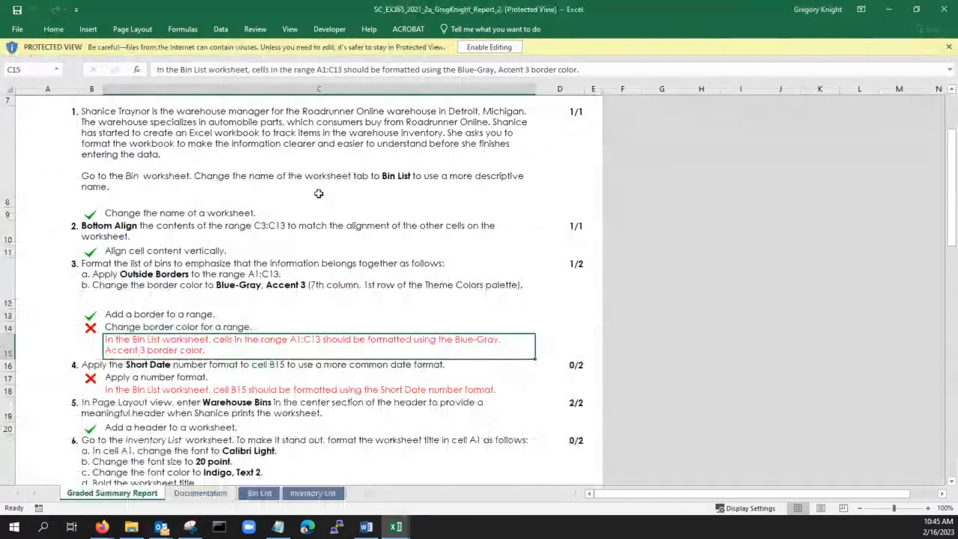
{"action": "scroll", "coordinate": [224, 247], "scroll_direction": "down", "scroll_amount": 2}
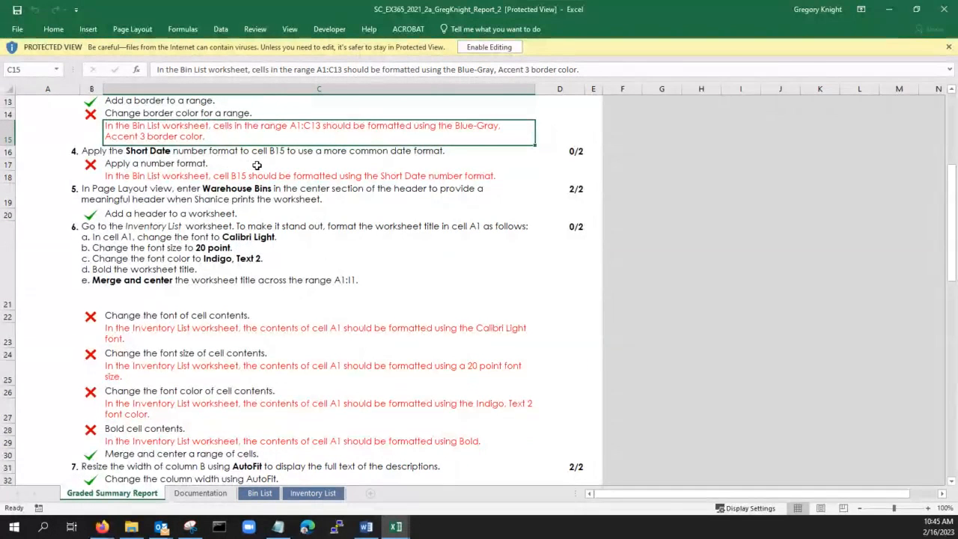
{"action": "left_click", "coordinate": [253, 172]}
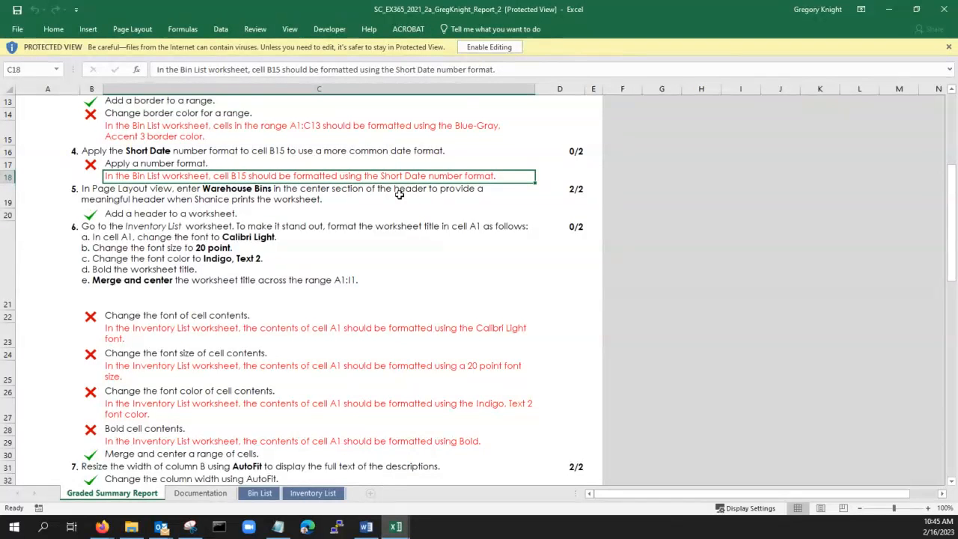
{"action": "key", "text": "alt+Tab"}
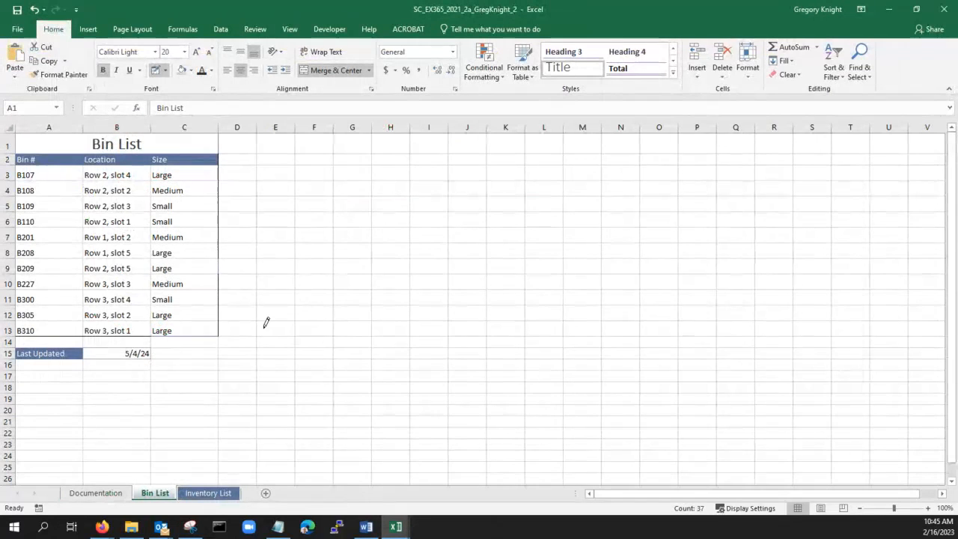
{"action": "key", "text": "alt+Tab"}
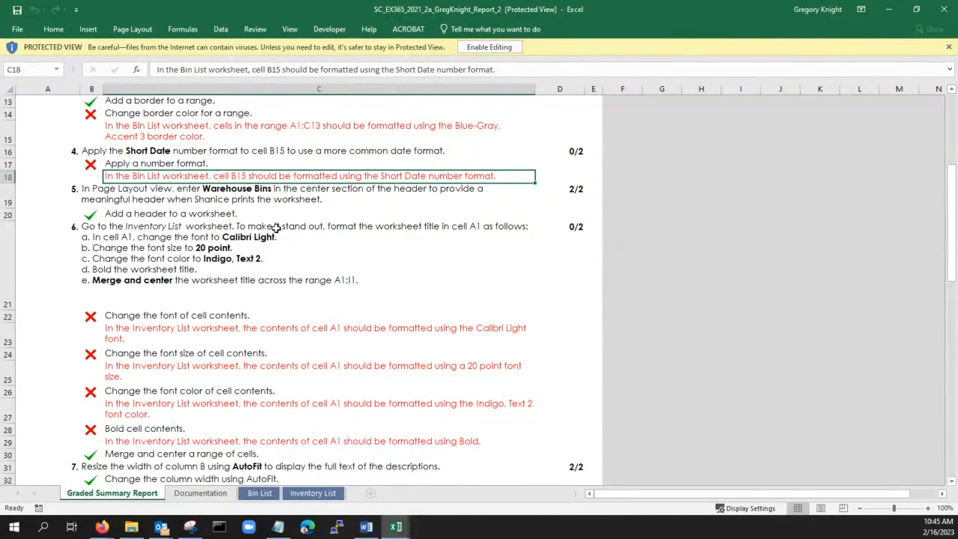
- Apply the Short Date number format to cell B15 in the corrected workbook's Bin List worksheet
{"action": "scroll", "coordinate": [276, 215], "scroll_direction": "up", "scroll_amount": 1}
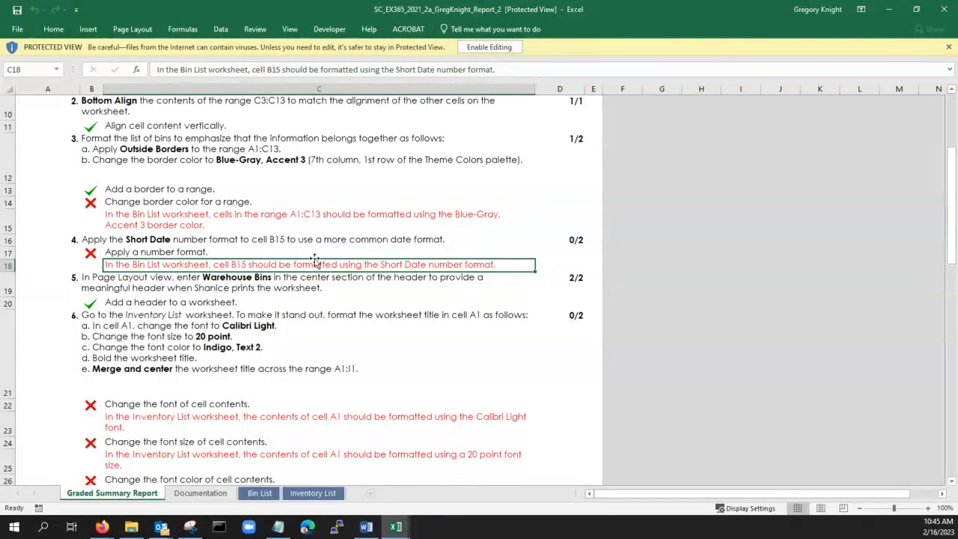
{"action": "key", "text": "alt+Tab"}
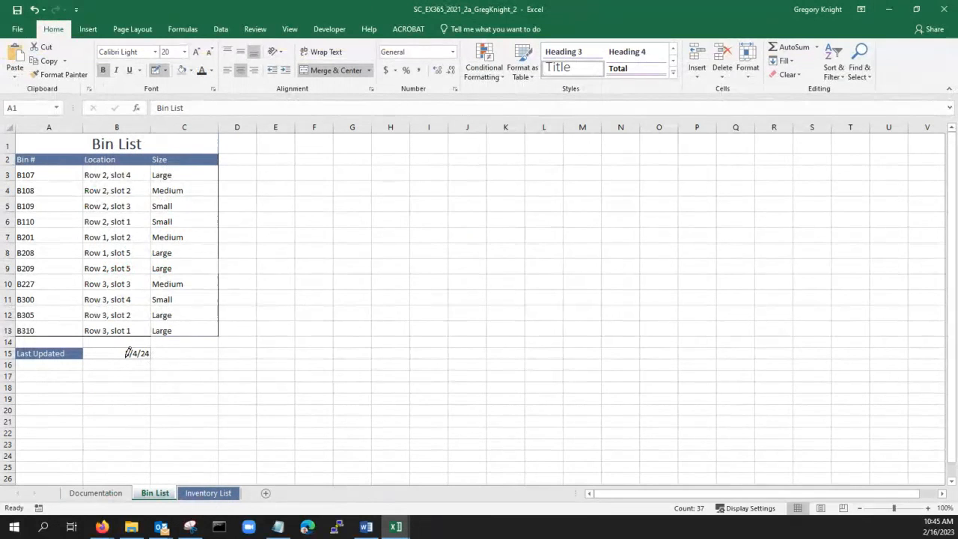
{"action": "left_click", "coordinate": [134, 353]}
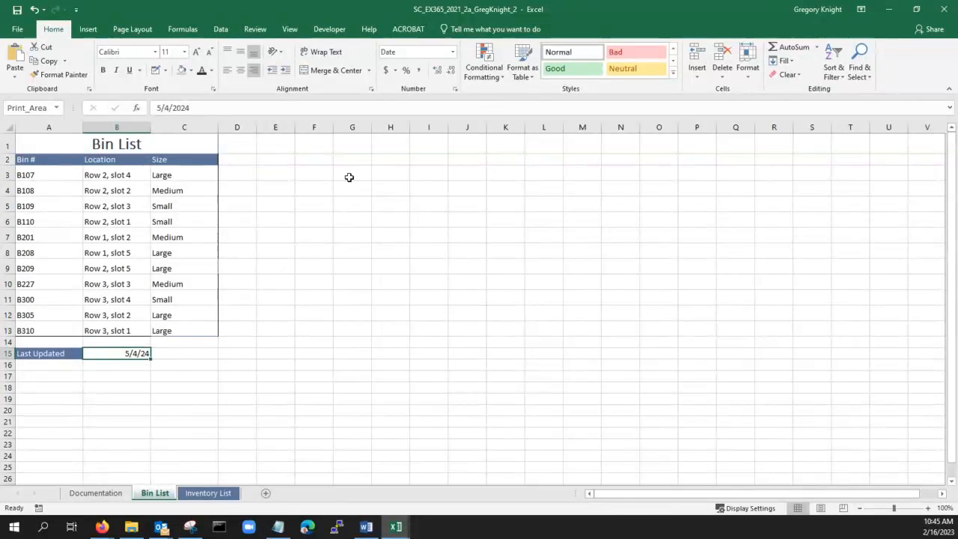
{"action": "left_click", "coordinate": [452, 54]}
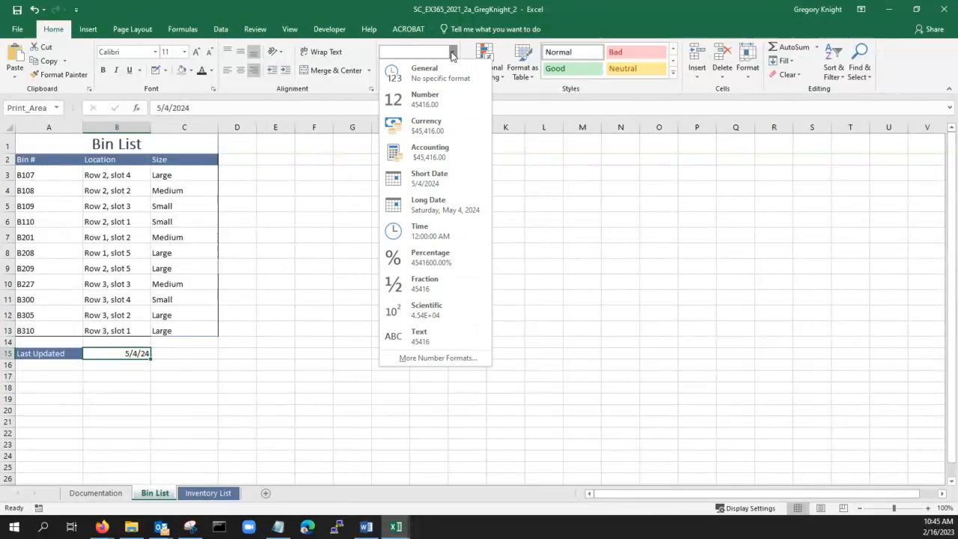
{"action": "left_click", "coordinate": [423, 181]}
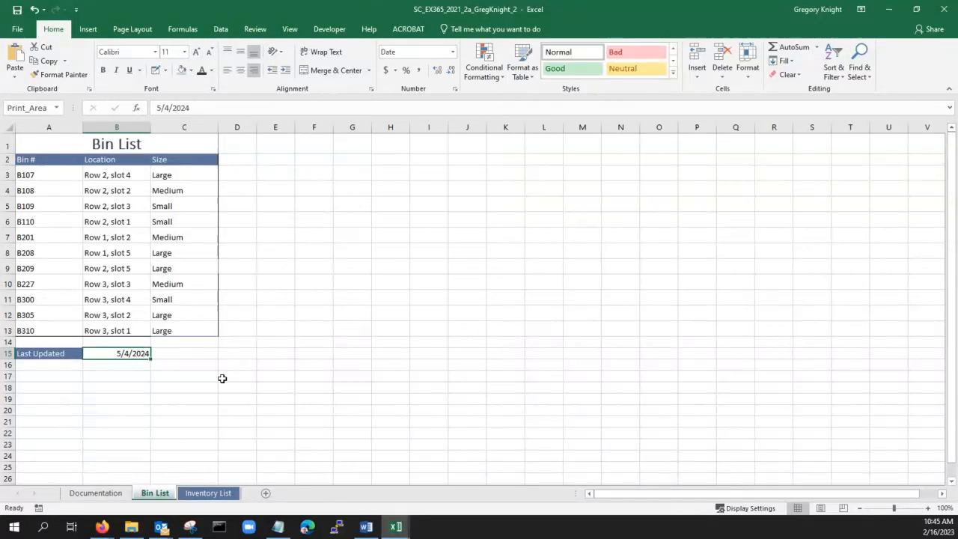
{"action": "left_click", "coordinate": [113, 375]}
{"action": "key", "text": "Up"}
{"action": "key", "text": "Up"}
- Go through the second graded report again to check the missed items, including the item 3 border color feedback, against the corrections
{"action": "key", "text": "alt+Tab"}
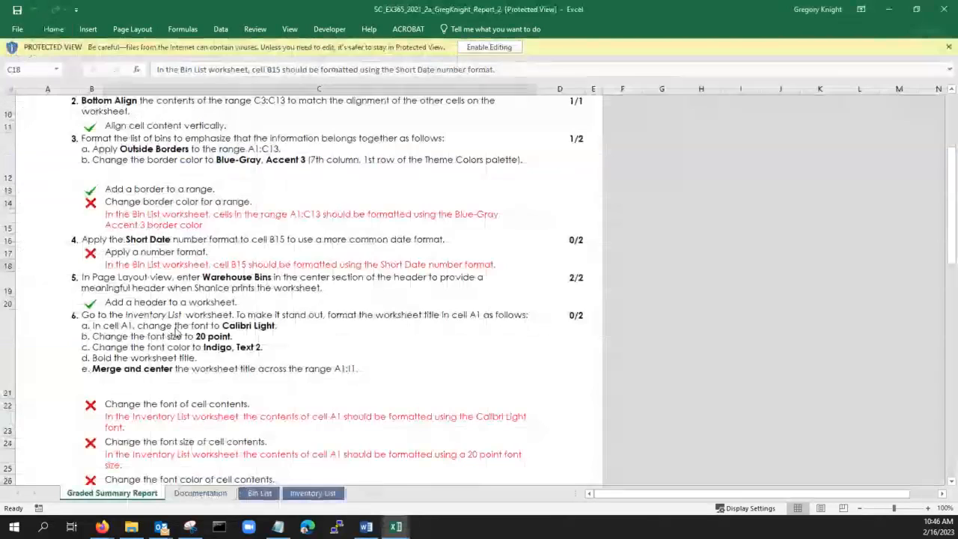
{"action": "scroll", "coordinate": [269, 285], "scroll_direction": "down", "scroll_amount": 2}
{"action": "scroll", "coordinate": [276, 271], "scroll_direction": "up", "scroll_amount": 5}
{"action": "scroll", "coordinate": [276, 268], "scroll_direction": "down", "scroll_amount": 5}
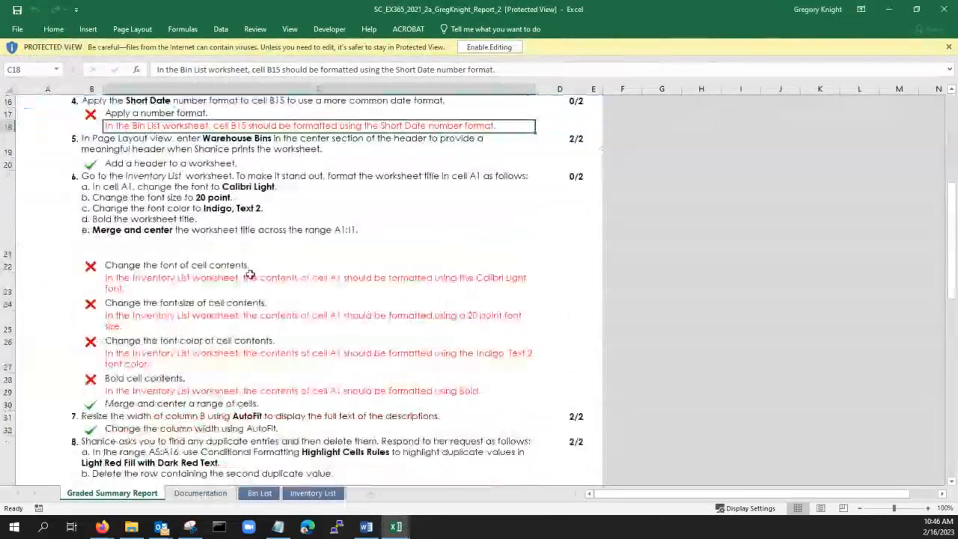
{"action": "scroll", "coordinate": [277, 271], "scroll_direction": "up", "scroll_amount": 2}
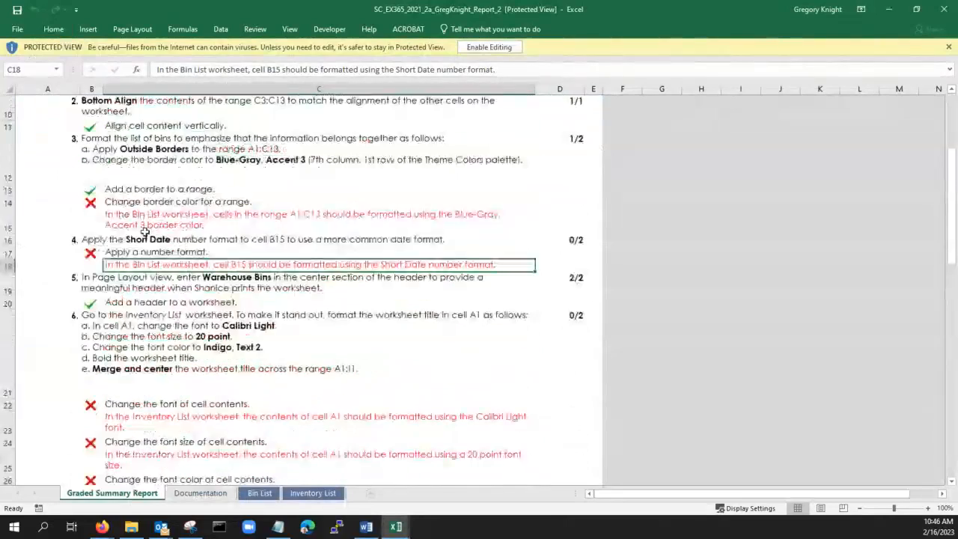
{"action": "left_click", "coordinate": [207, 228]}
{"action": "scroll", "coordinate": [228, 291], "scroll_direction": "down", "scroll_amount": 1}
{"action": "scroll", "coordinate": [228, 292], "scroll_direction": "down", "scroll_amount": 15}
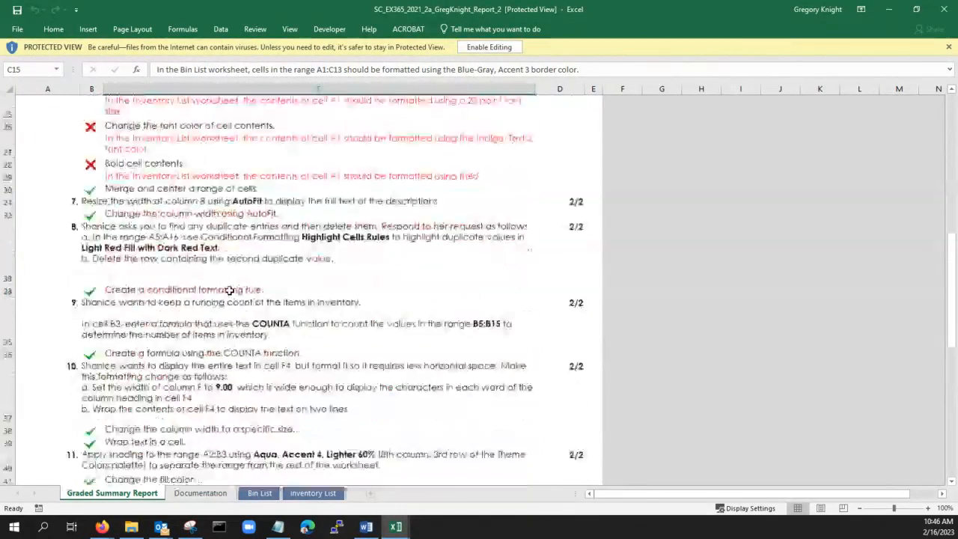
{"action": "scroll", "coordinate": [229, 291], "scroll_direction": "down", "scroll_amount": 10}
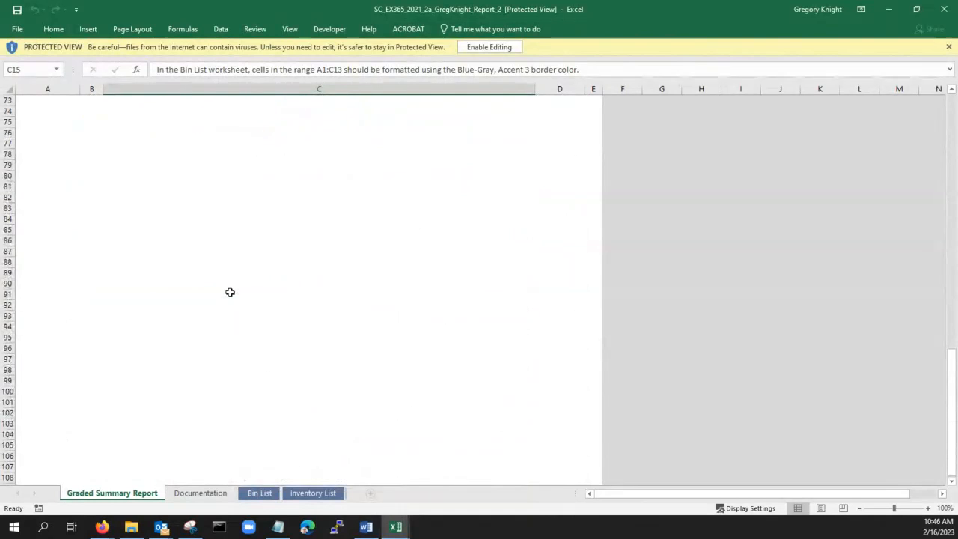
{"action": "scroll", "coordinate": [237, 291], "scroll_direction": "up", "scroll_amount": 20}
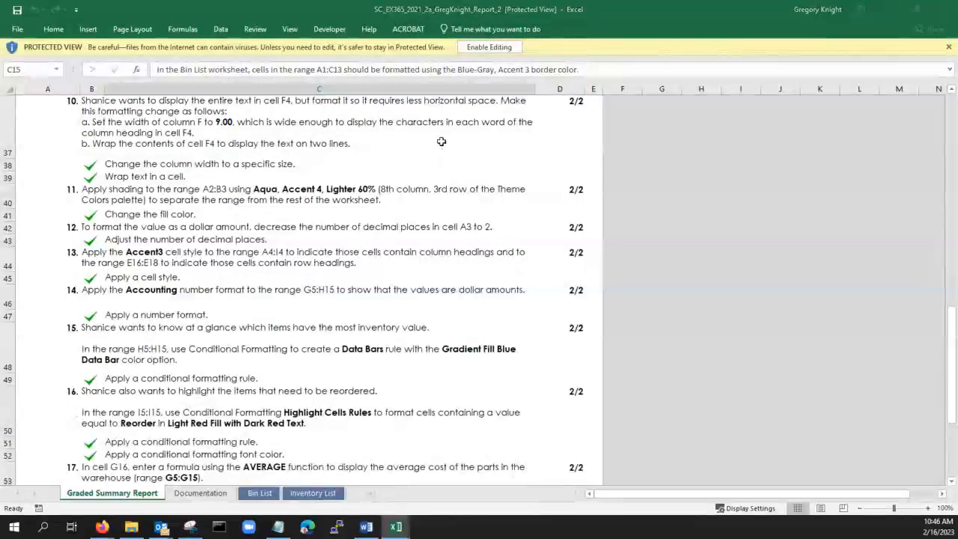
{"action": "key", "text": "alt+Tab"}
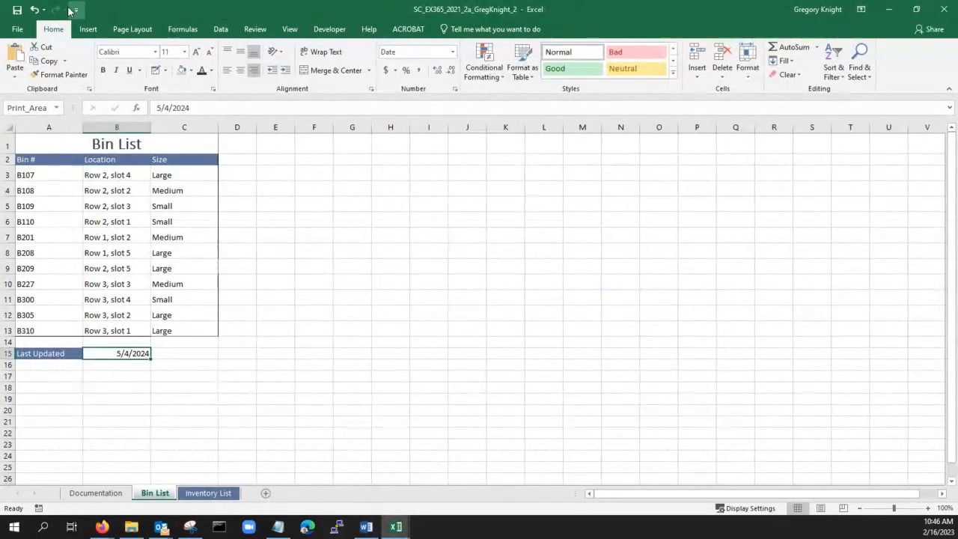
- Close the second graded report and relaunch SAM Project 1a Excel Module 02 in MindTap for another submission
{"action": "left_click", "coordinate": [889, 9]}
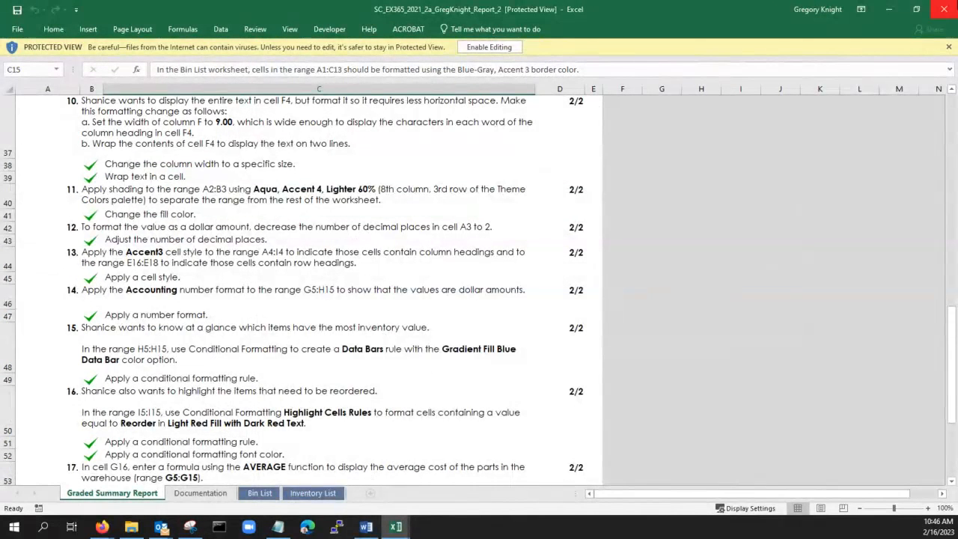
{"action": "left_click", "coordinate": [950, 10]}
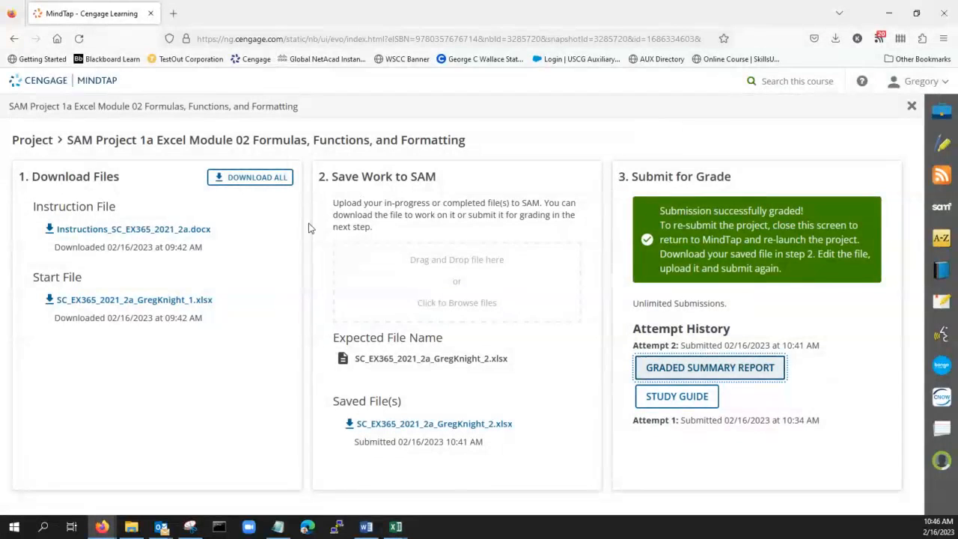
{"action": "left_click", "coordinate": [911, 109]}
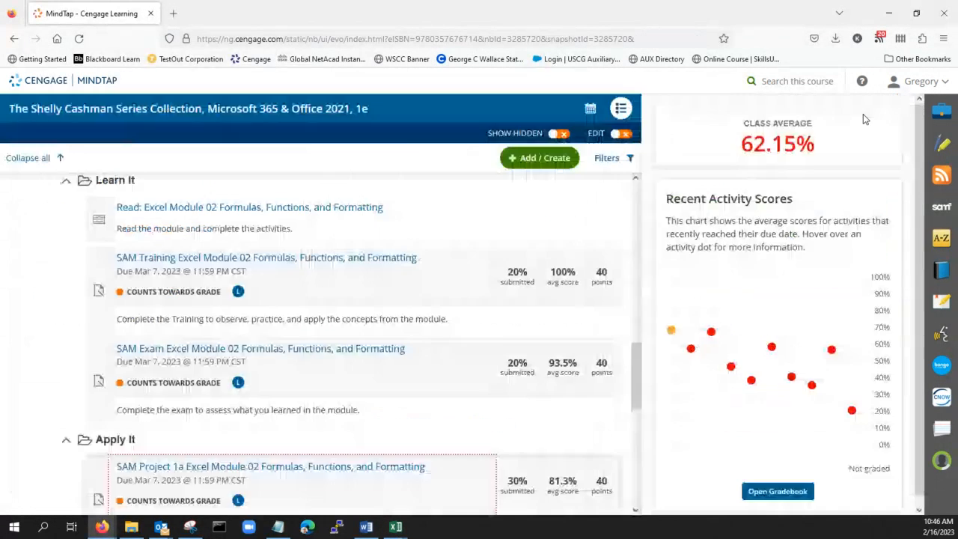
{"action": "scroll", "coordinate": [180, 352], "scroll_direction": "down", "scroll_amount": 3}
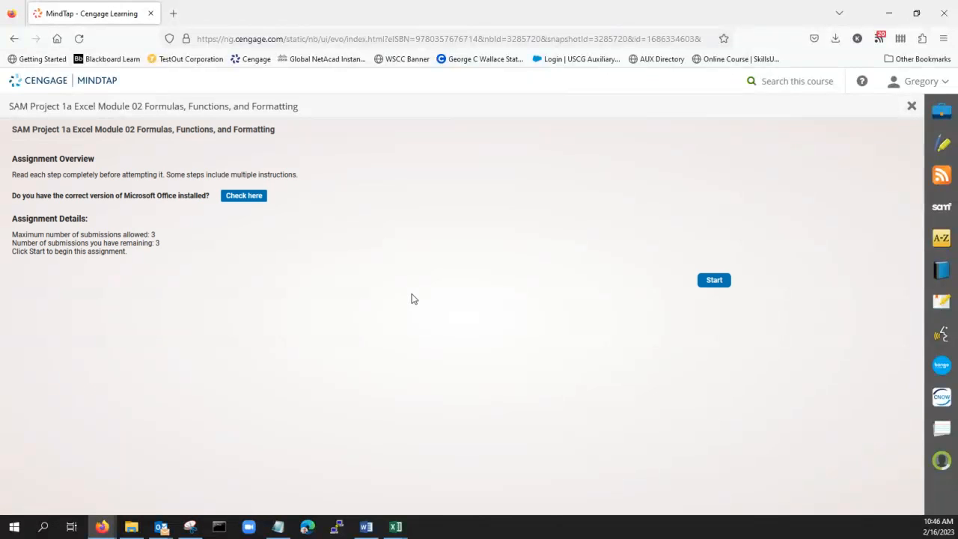
{"action": "left_click", "coordinate": [708, 281]}
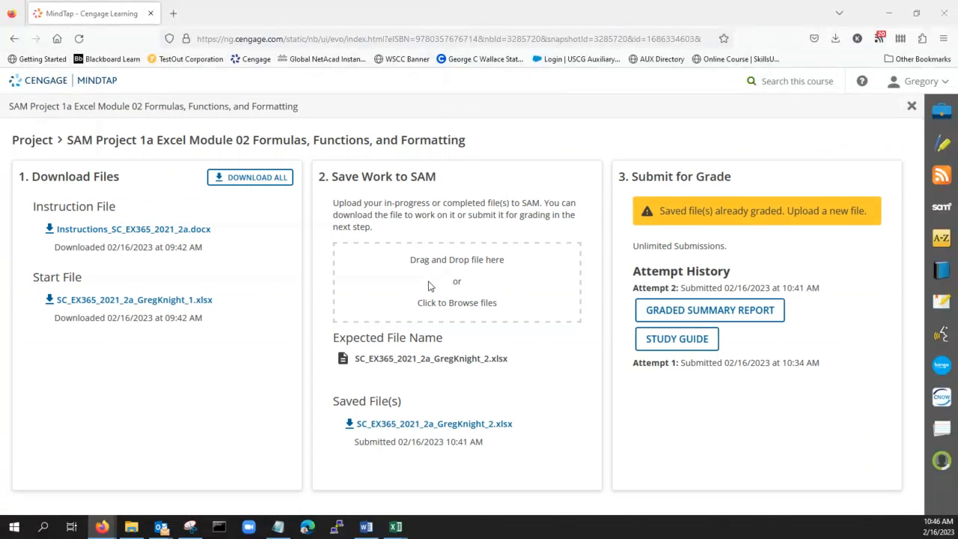
- Upload the corrected project workbook from the Downloads folder to SAM and submit it for grading
{"action": "left_click", "coordinate": [429, 283]}
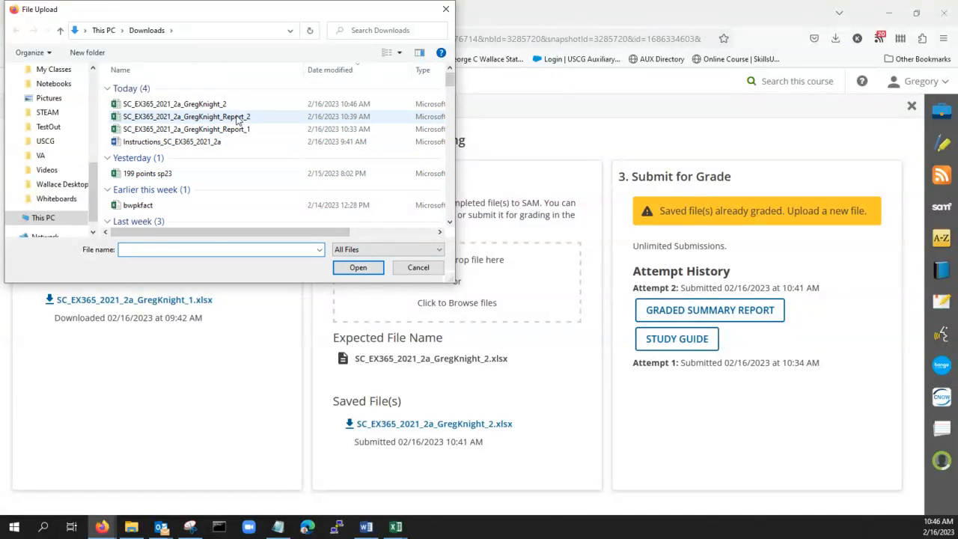
{"action": "left_click", "coordinate": [223, 105]}
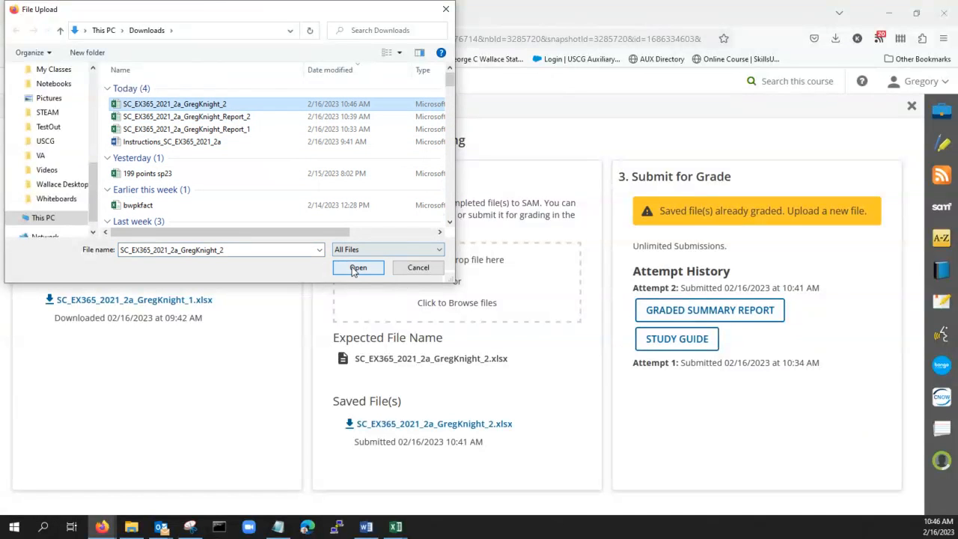
{"action": "left_click", "coordinate": [355, 268]}
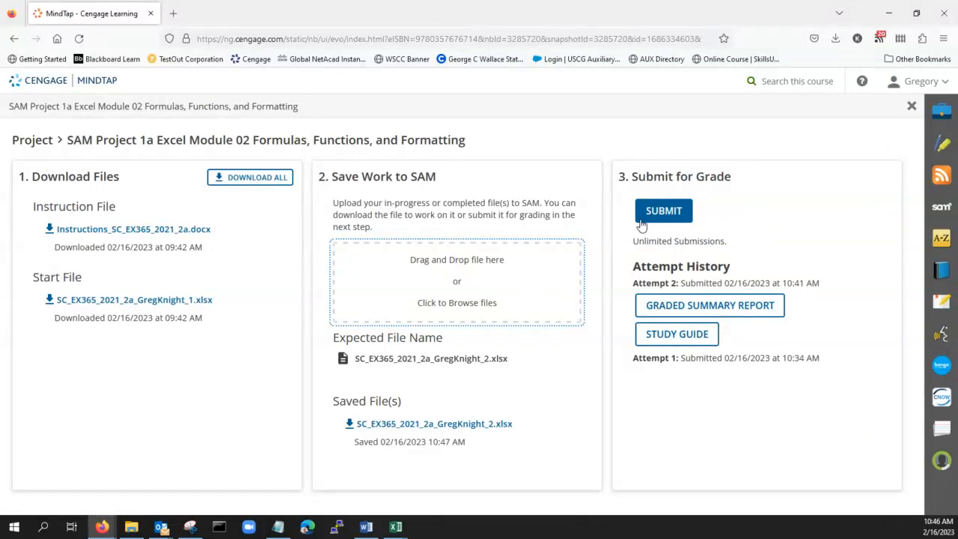
{"action": "left_click", "coordinate": [668, 212]}
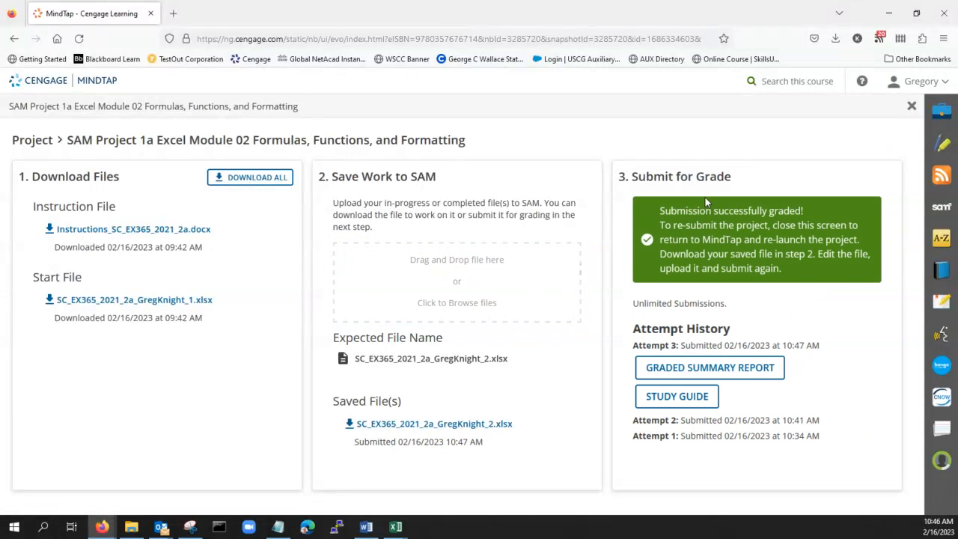
- Download and open the graded summary report for attempt 3 and examine the item 3 border color feedback
{"action": "left_click", "coordinate": [666, 366]}
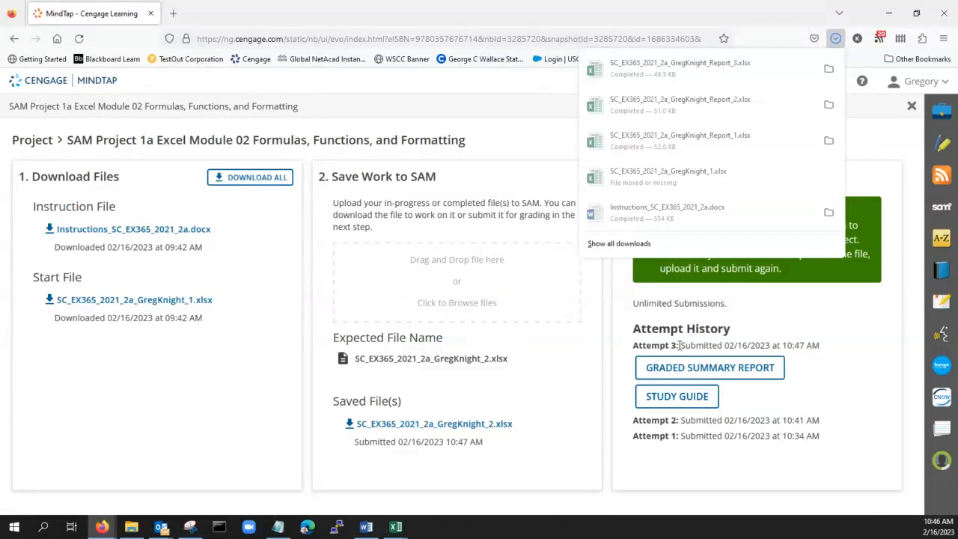
{"action": "left_click", "coordinate": [678, 68]}
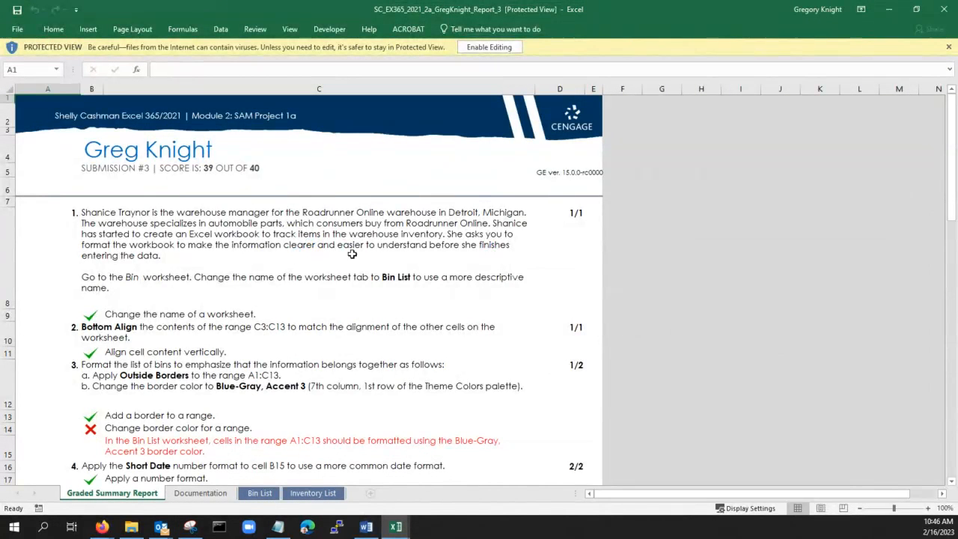
{"action": "scroll", "coordinate": [335, 253], "scroll_direction": "down", "scroll_amount": 1}
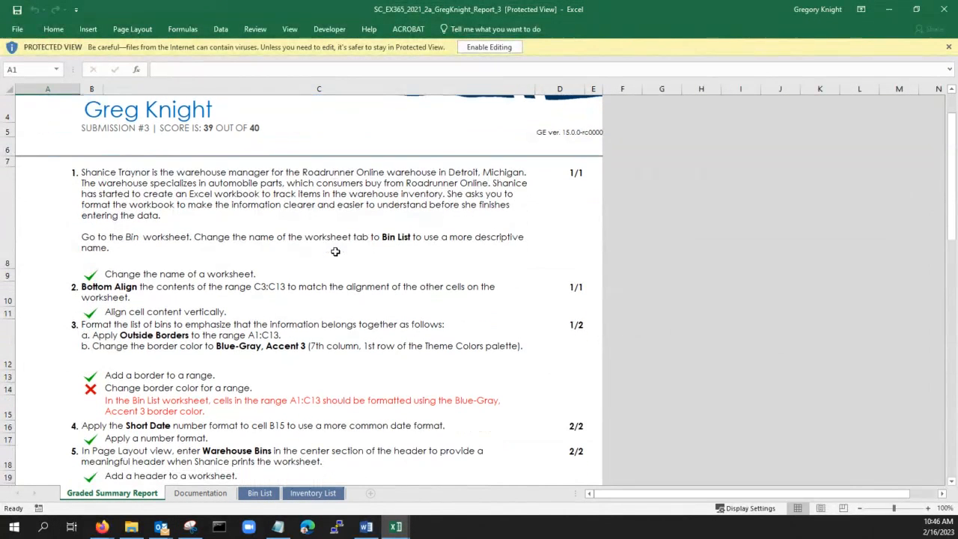
{"action": "scroll", "coordinate": [335, 253], "scroll_direction": "down", "scroll_amount": 2}
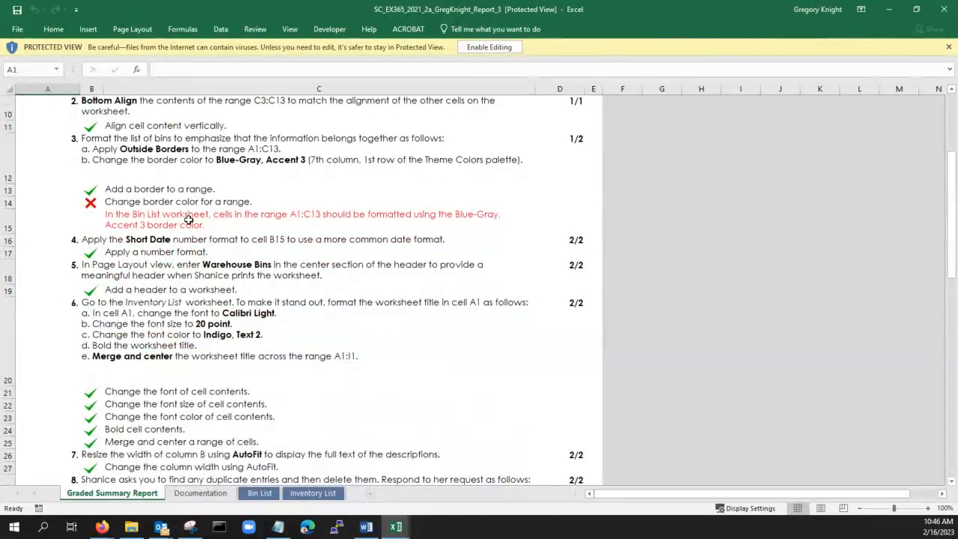
{"action": "left_click", "coordinate": [189, 219]}
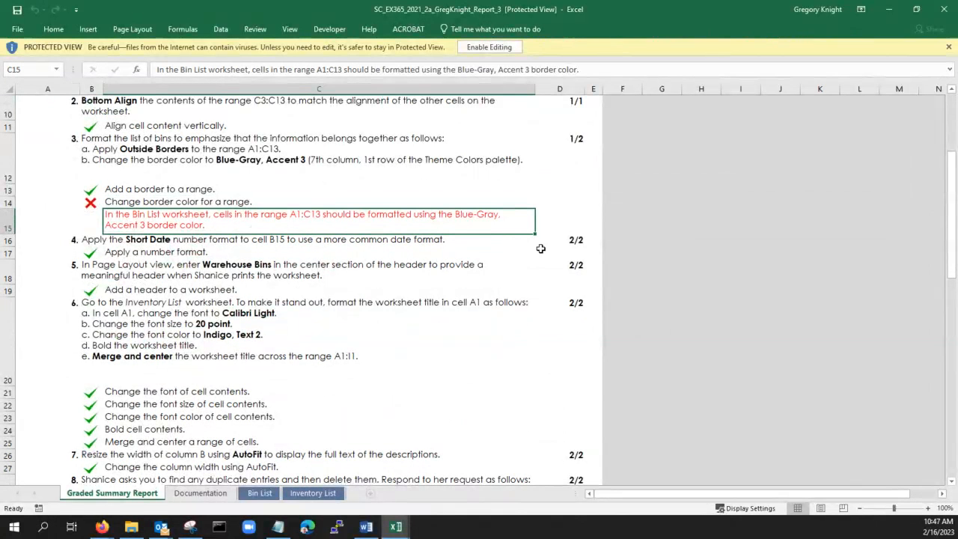
- Check the overall score and the grading of the remaining items in the third report, then put the report aside
{"action": "scroll", "coordinate": [307, 220], "scroll_direction": "up", "scroll_amount": 3}
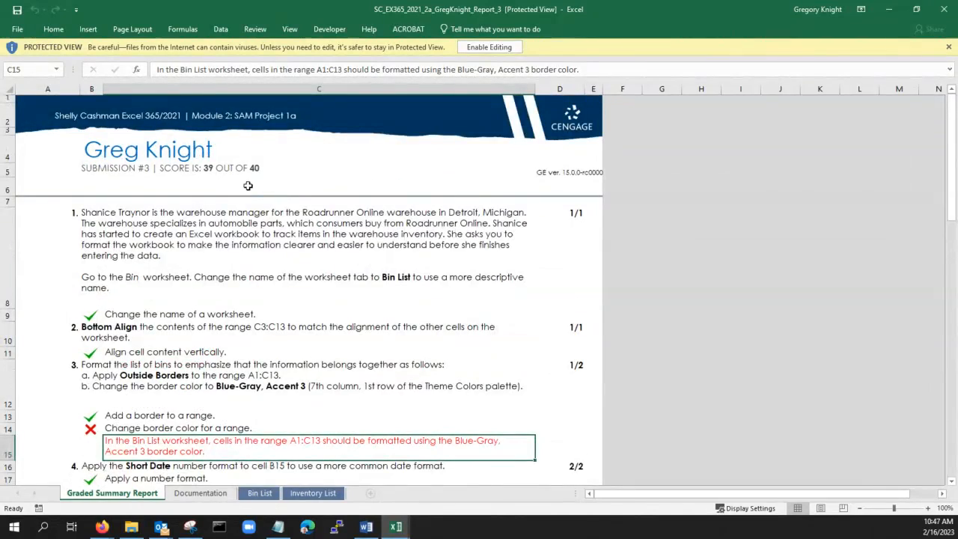
{"action": "scroll", "coordinate": [283, 224], "scroll_direction": "down", "scroll_amount": 10}
{"action": "scroll", "coordinate": [282, 250], "scroll_direction": "down", "scroll_amount": 5}
{"action": "scroll", "coordinate": [288, 239], "scroll_direction": "up", "scroll_amount": 12}
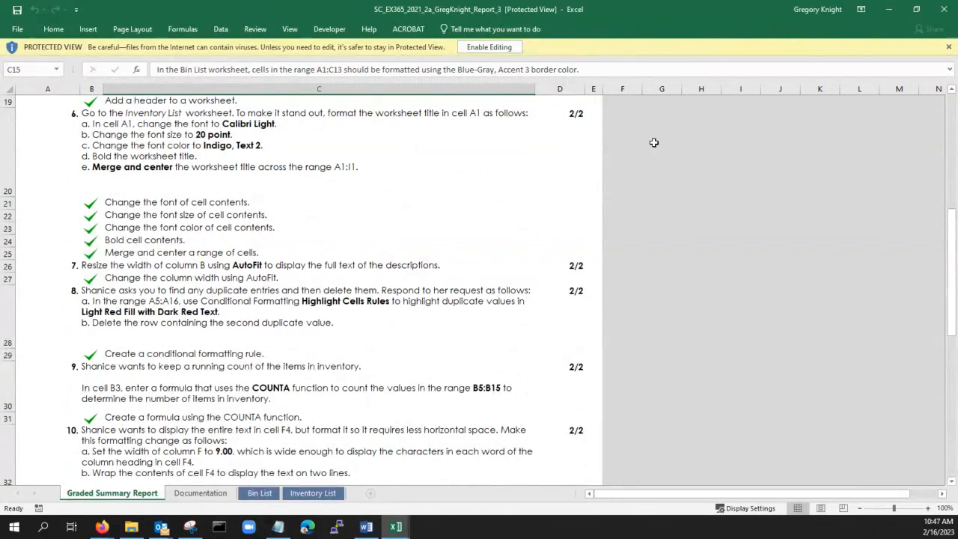
{"action": "left_click", "coordinate": [888, 9]}
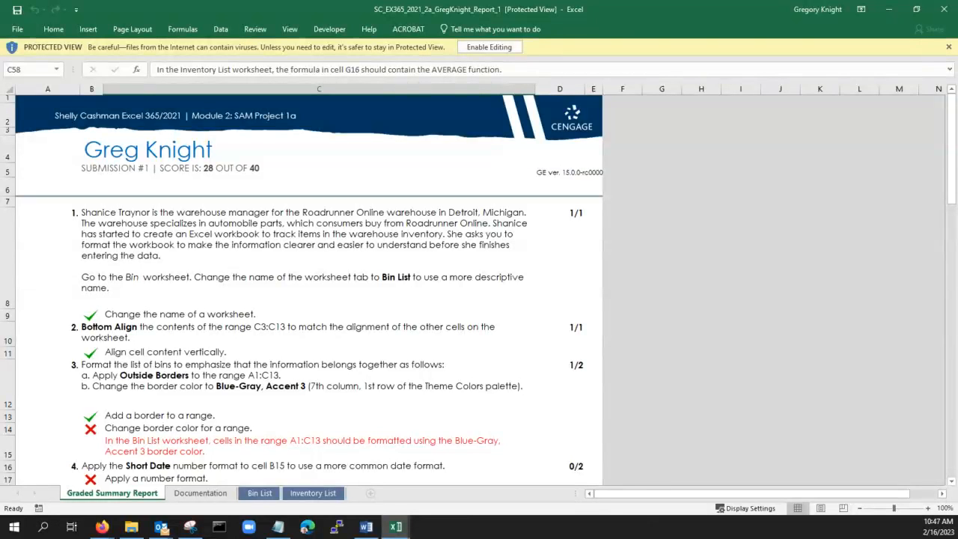
{"action": "key", "text": "alt+Tab"}
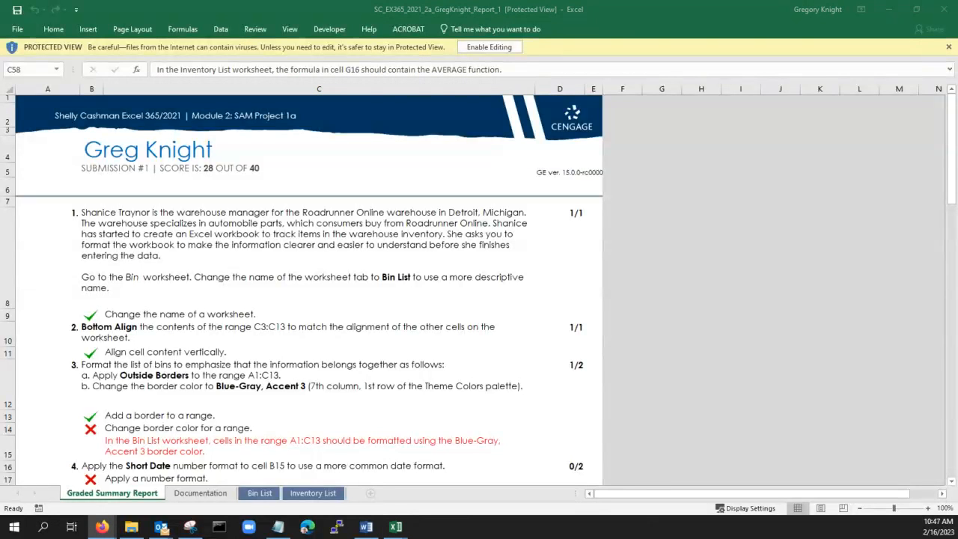